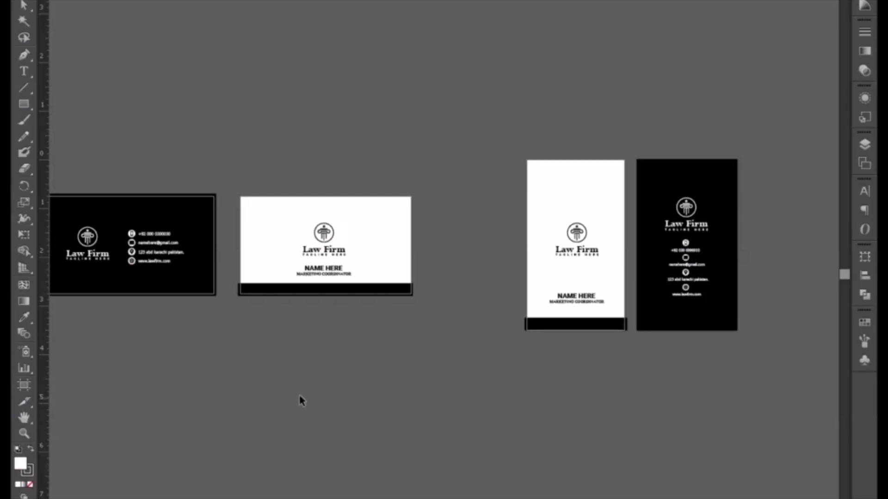
# Step: Bring the Law Firm logo from the white horizontal business card onto the Transport Company letterhead
pyautogui.moveTo(271, 378); pyautogui.dragTo(440, 395)
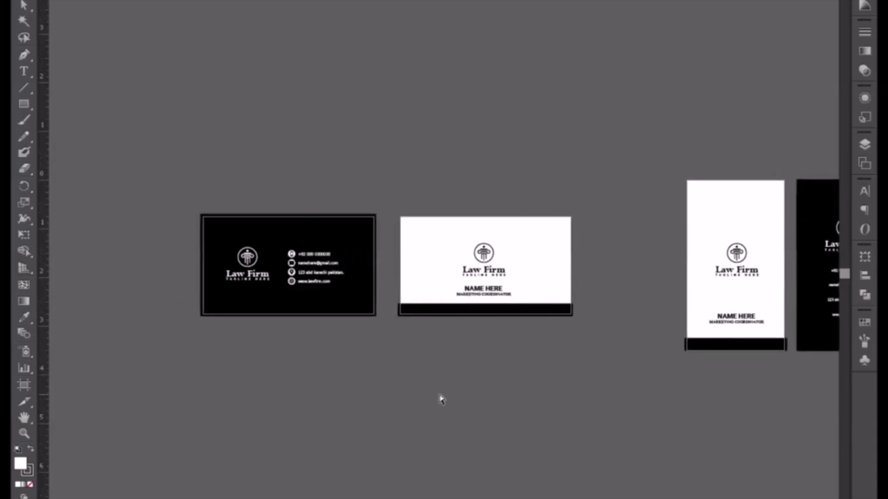
pyautogui.hotkey('ctrl', '=')
pyautogui.press('p')
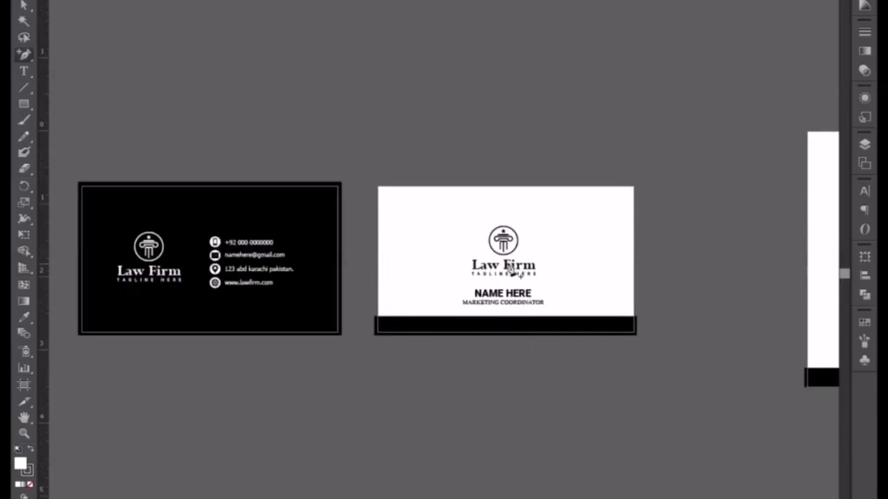
pyautogui.press('v')
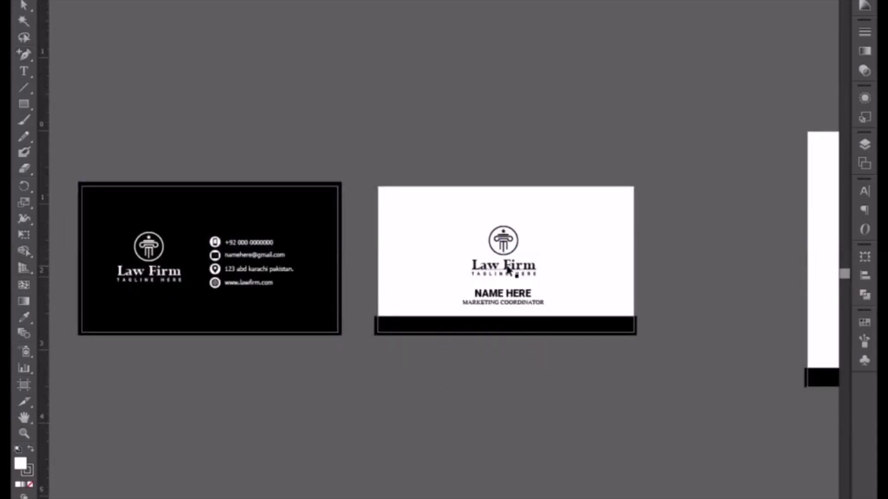
pyautogui.click(509, 264)
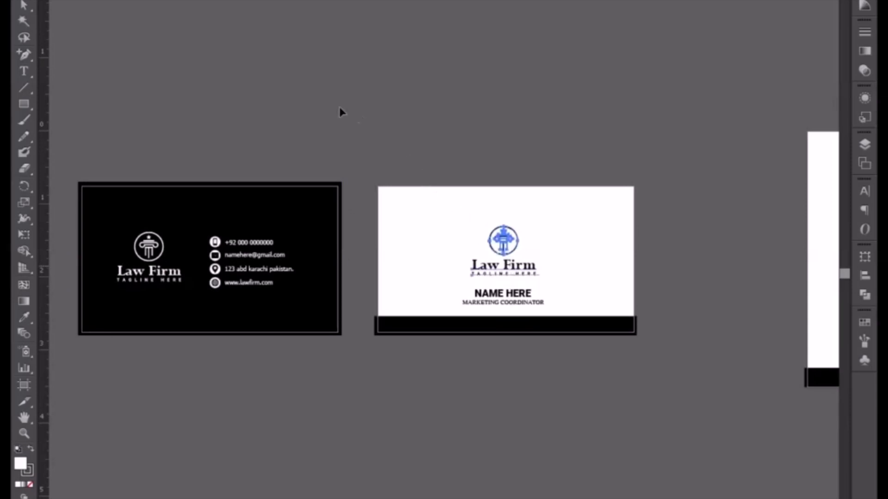
pyautogui.hotkey('ctrl', 'shift', 'b')
pyautogui.moveTo(504, 249); pyautogui.dragTo(170, 5)
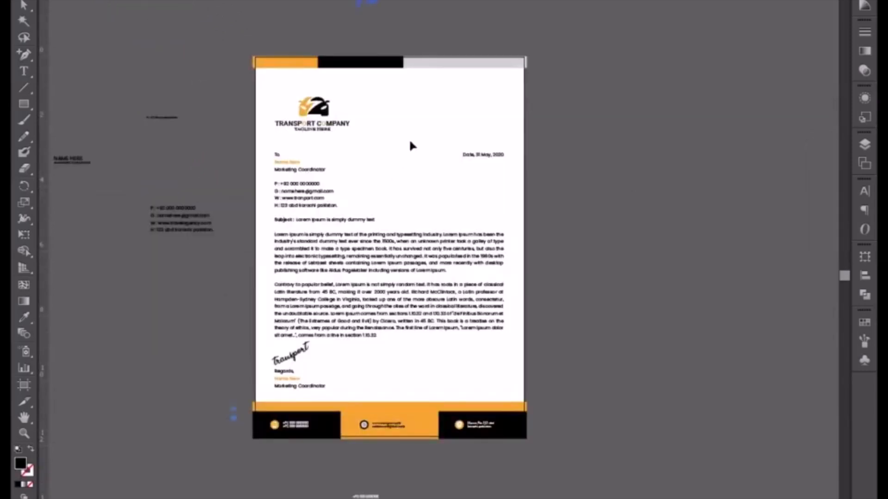
pyautogui.moveTo(410, 141); pyautogui.dragTo(410, 141)
pyautogui.hotkey('ctrl', 'shift', 'b')
pyautogui.hotkey('ctrl', '+')
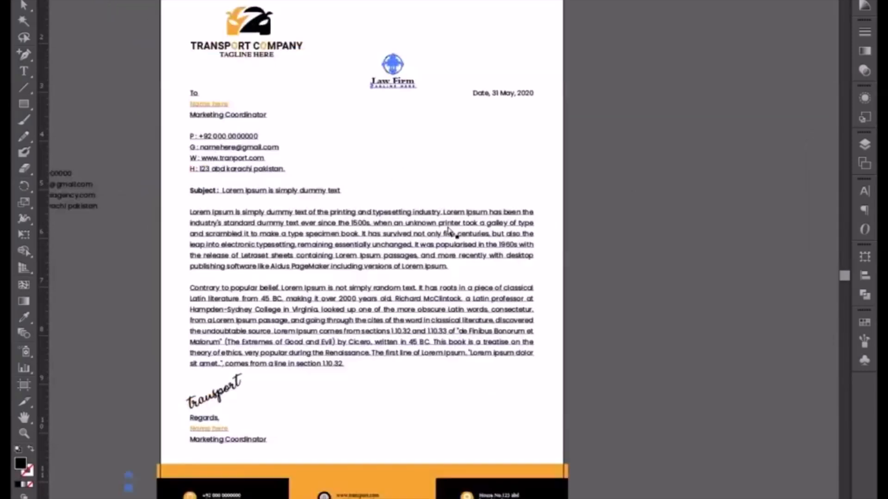
pyautogui.hotkey('ctrl', '+')
pyautogui.moveTo(364, 112); pyautogui.dragTo(454, 282)
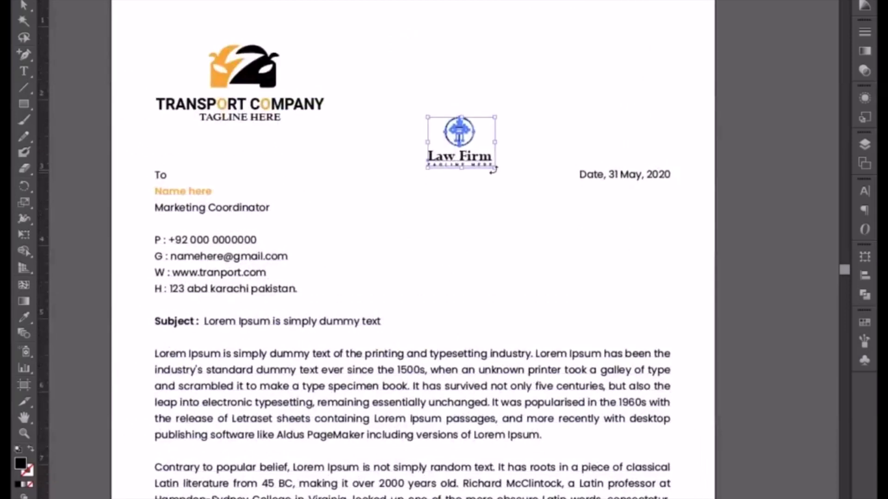
# Step: Enlarge the Law Firm logo and place it above the date, level with the Transport Company logo
pyautogui.moveTo(493, 170); pyautogui.dragTo(512, 188)
pyautogui.moveTo(422, 122); pyautogui.dragTo(627, 225)
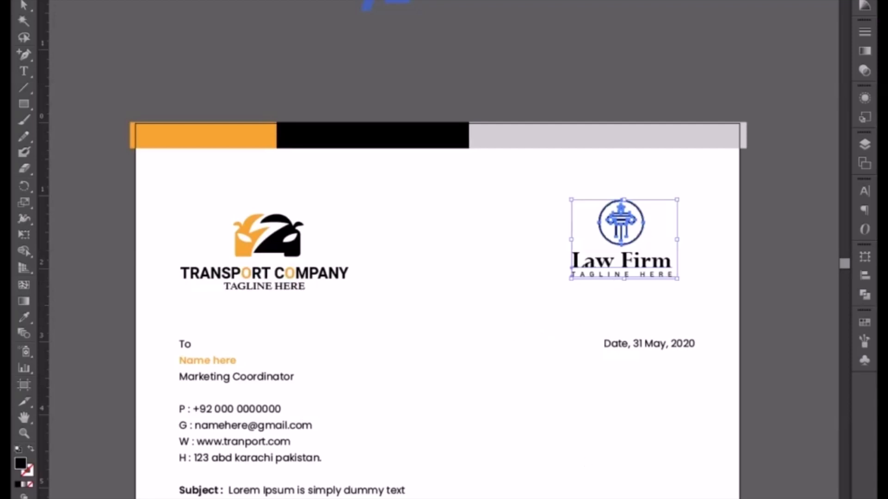
pyautogui.scroll(1, 444, 362)
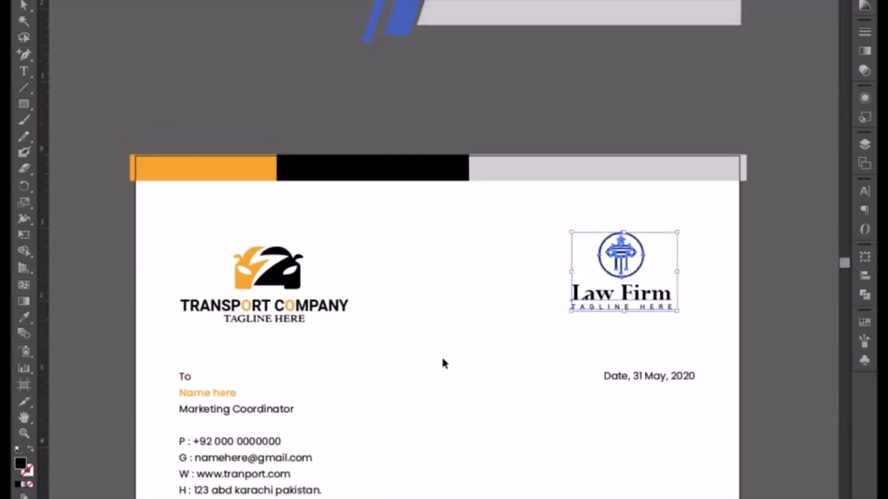
pyautogui.scroll(-2, 444, 363)
pyautogui.scroll(-3, 443, 360)
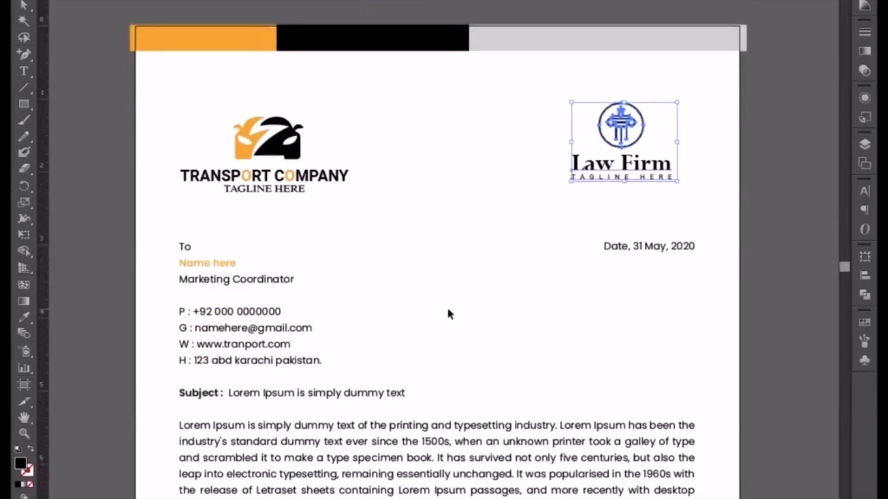
pyautogui.scroll(1, 448, 310)
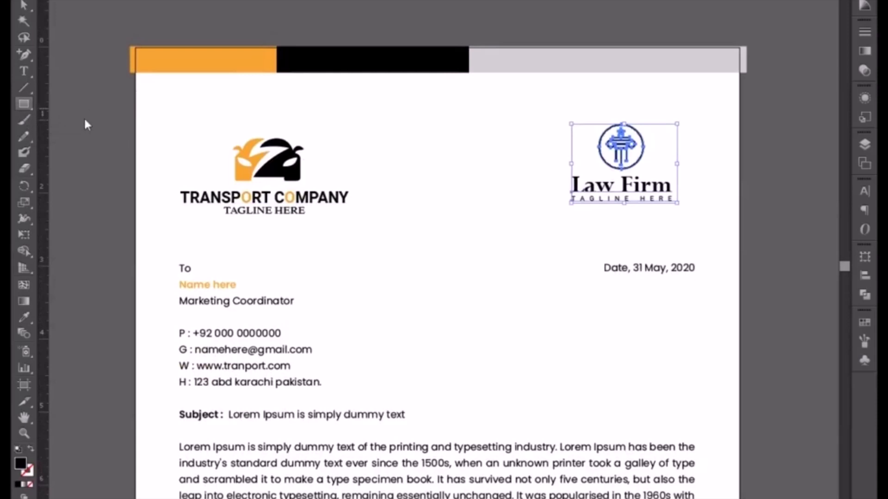
# Step: Draw a black rectangle about 8.33 by 1.38 in across the letterhead's top edge and arrange it behind the coloured header strips
pyautogui.hotkey('ctrl', 'shift', 'a')
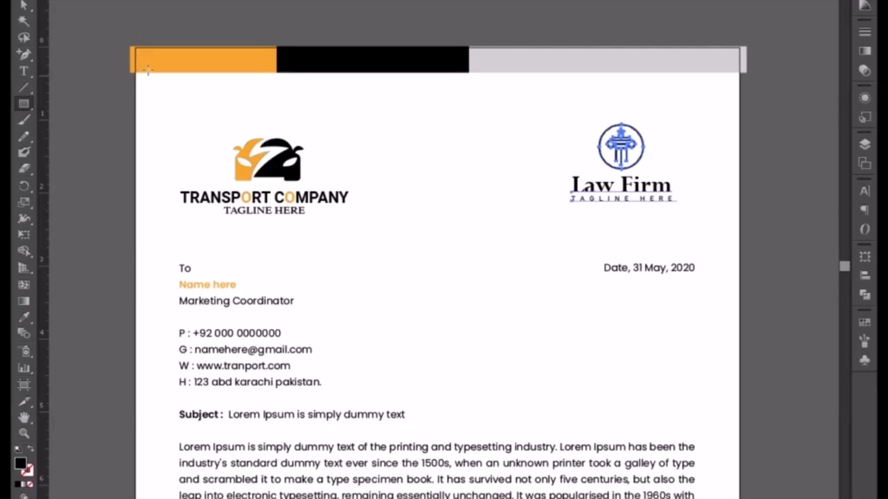
pyautogui.moveTo(135, 40)
pyautogui.mouseDown()
pyautogui.moveTo(208, 84)
pyautogui.moveTo(460, 91)
pyautogui.moveTo(636, 109)
pyautogui.moveTo(731, 162)
pyautogui.moveTo(745, 161)
pyautogui.moveTo(739, 147)
pyautogui.mouseUp()
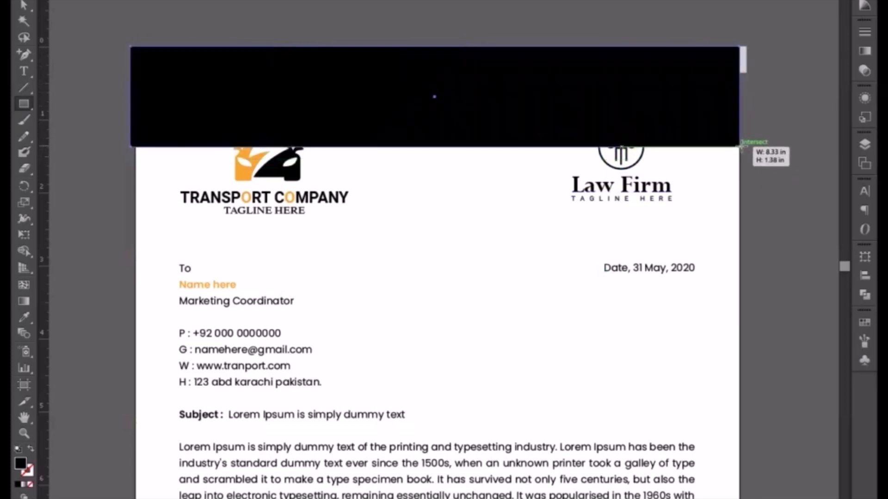
pyautogui.press('v')
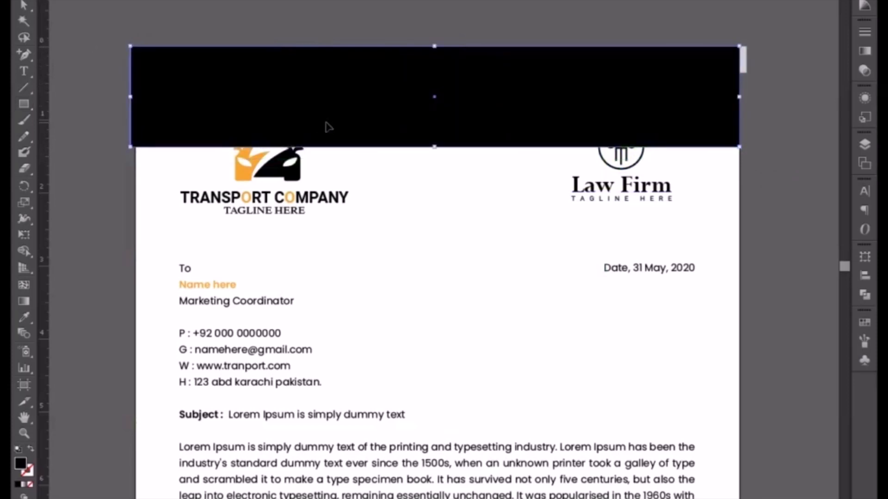
pyautogui.hotkey('ctrl', 'z')
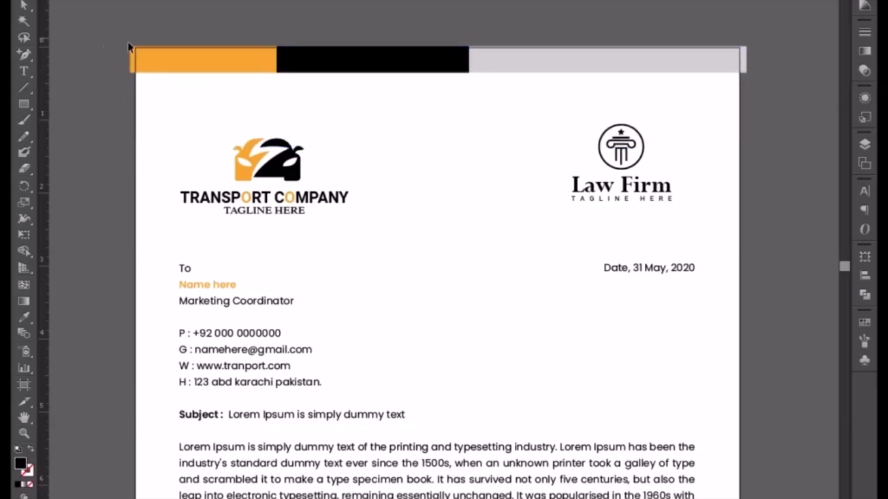
pyautogui.hotkey('ctrl', 'shift', 'z')
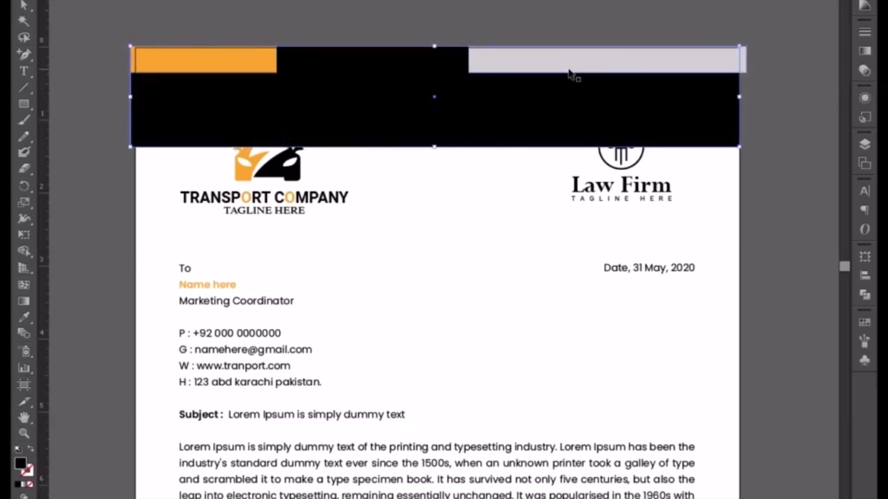
# Step: Delete the orange, black and grey header strips and the Transport Company logo from the letterhead
pyautogui.moveTo(191, 22); pyautogui.dragTo(550, 85)
pyautogui.moveTo(653, 89); pyautogui.dragTo(656, 93)
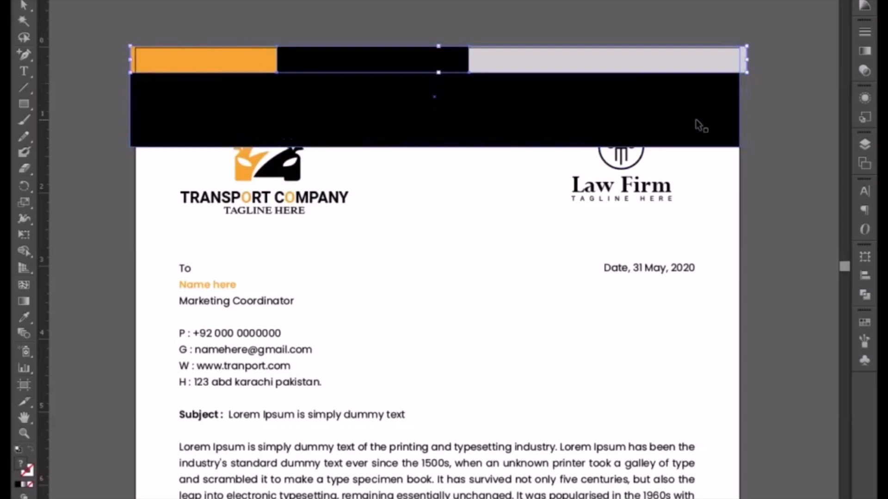
pyautogui.press('Delete')
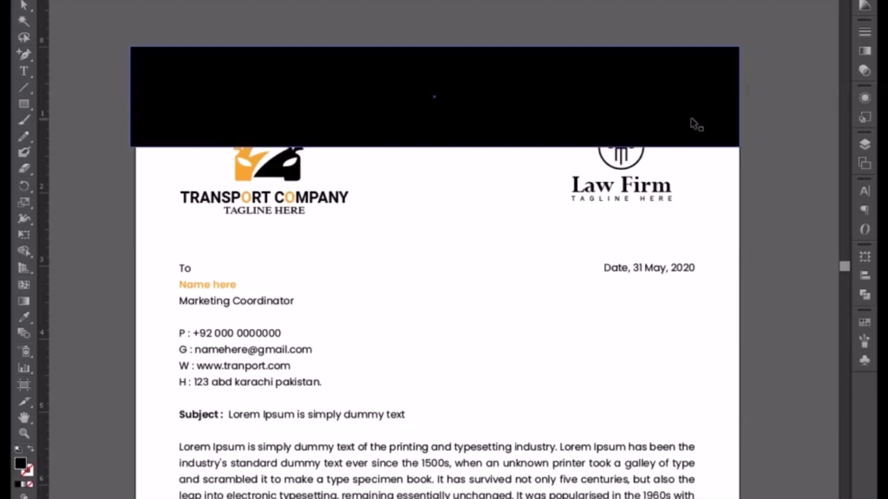
pyautogui.click(463, 166)
pyautogui.click(272, 199)
pyautogui.press('Delete')
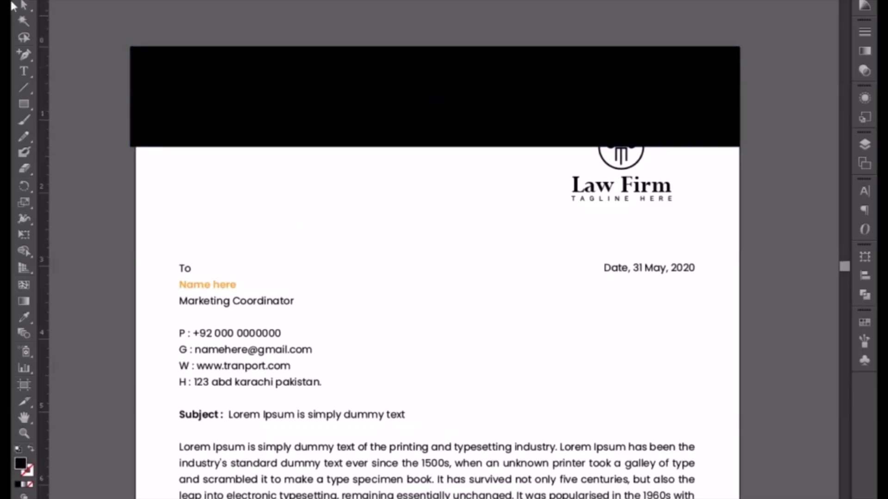
# Step: Draw a straight slanted line with the Pen tool across the black header rectangle, with no fill and a green stroke
pyautogui.moveTo(26, 54); pyautogui.dragTo(62, 56)
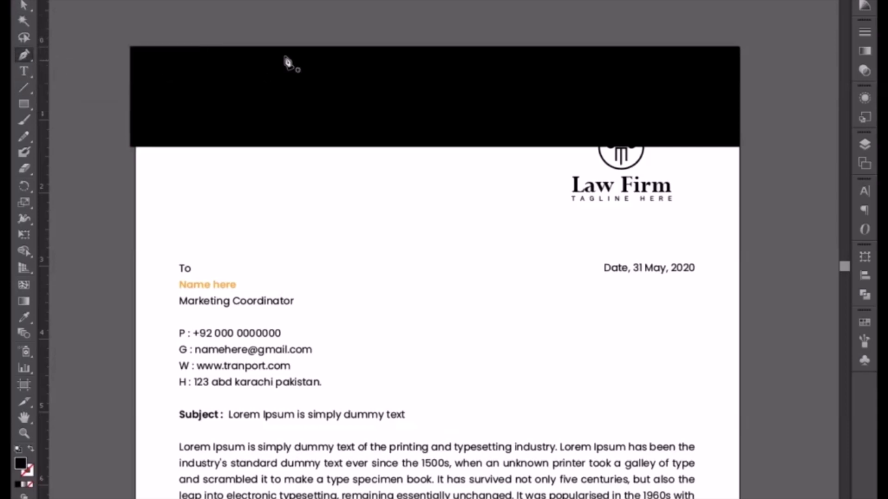
pyautogui.click(255, 36)
pyautogui.click(303, 173)
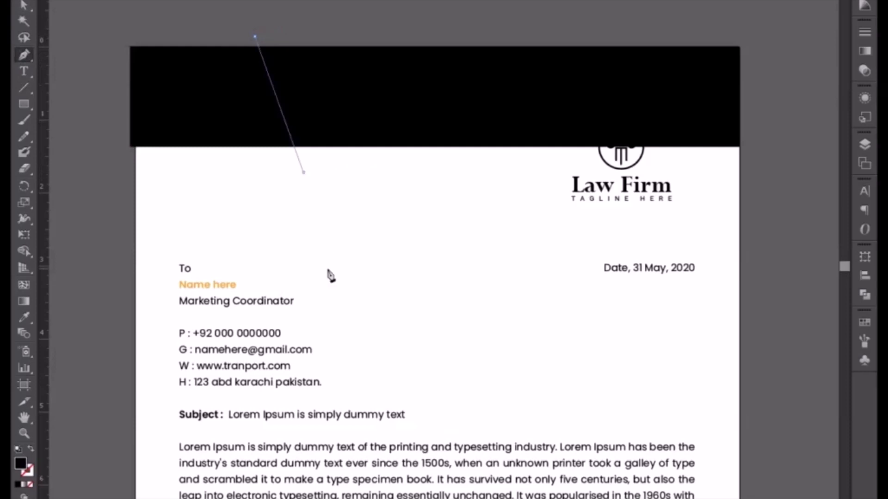
pyautogui.click(31, 450)
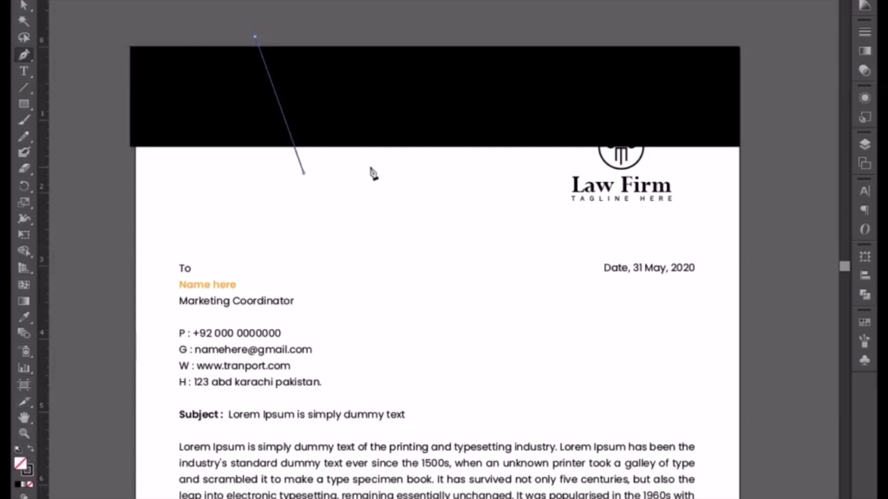
pyautogui.click(27, 470)
pyautogui.click(741, 13)
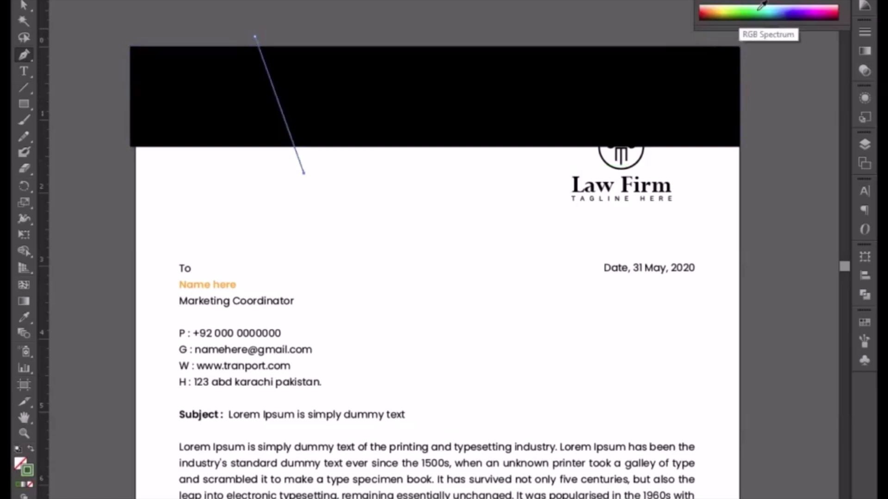
# Step: Set the slanted line's stroke weight to 7 pt and then to 8 pt
pyautogui.click(865, 32)
pyautogui.doubleClick(760, 39)
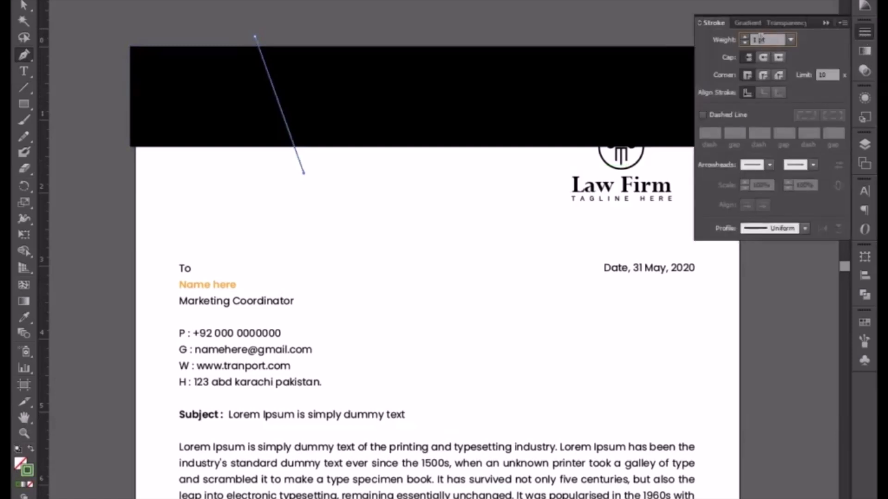
pyautogui.write('7')
pyautogui.press('Return')
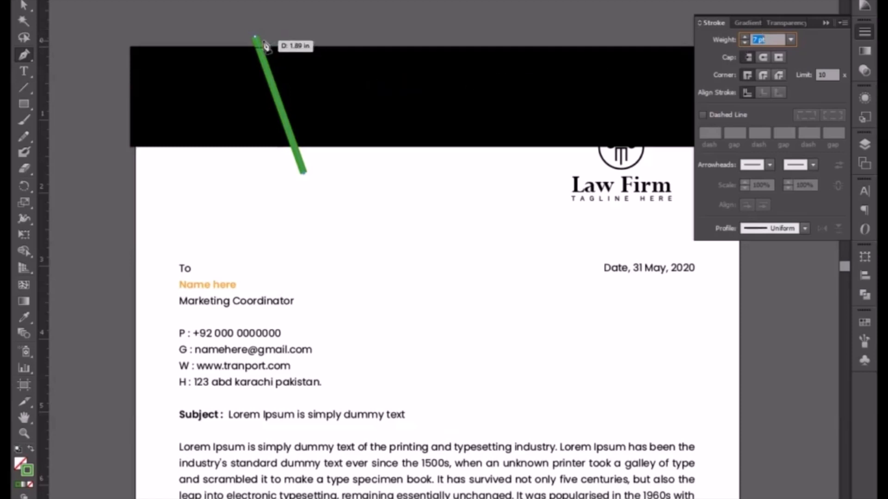
pyautogui.write('8')
pyautogui.press('Return')
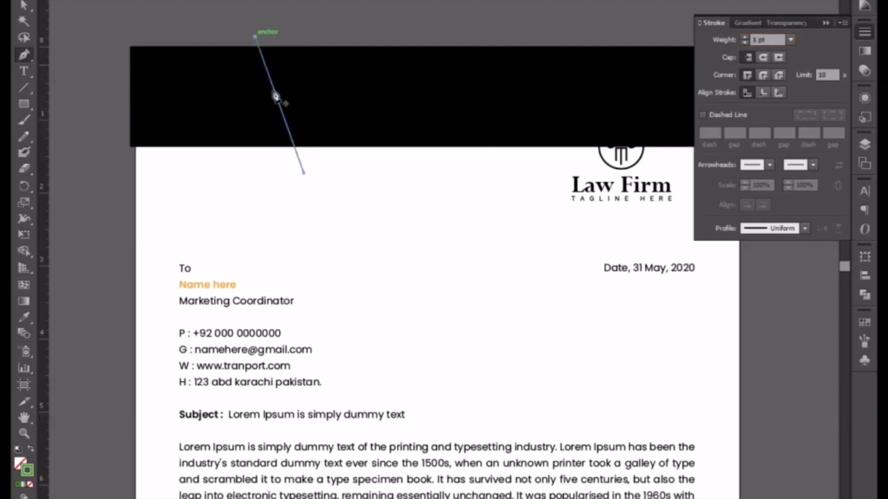
# Step: Move the slanted line's upper endpoint down onto the black rectangle's top edge
pyautogui.press('Delete')
pyautogui.hotkey('ctrl', 'z')
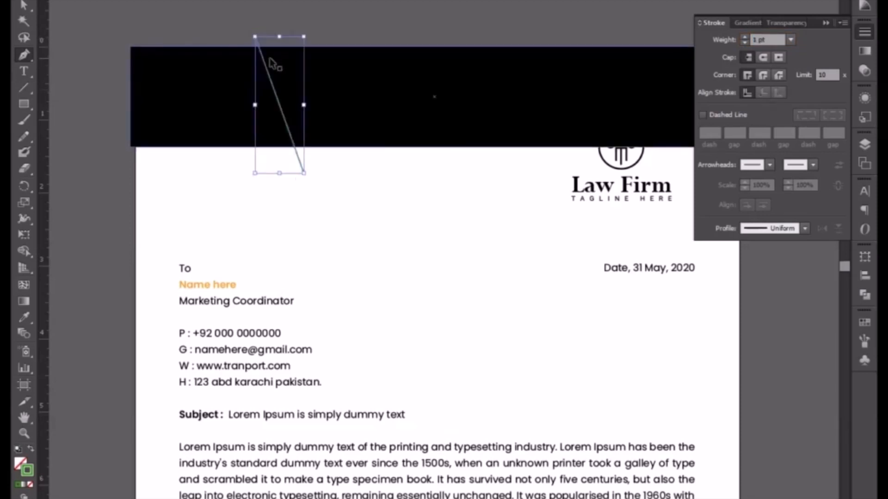
pyautogui.press('a')
pyautogui.click(255, 37)
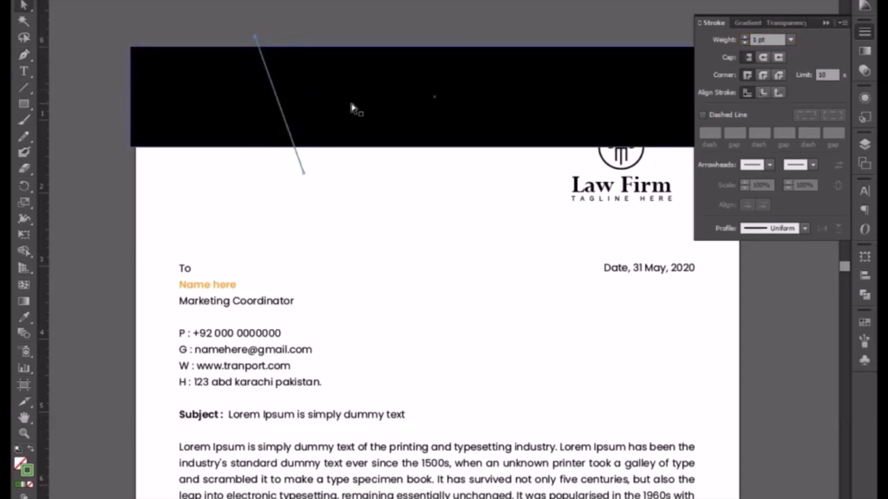
pyautogui.moveTo(256, 37); pyautogui.dragTo(259, 46)
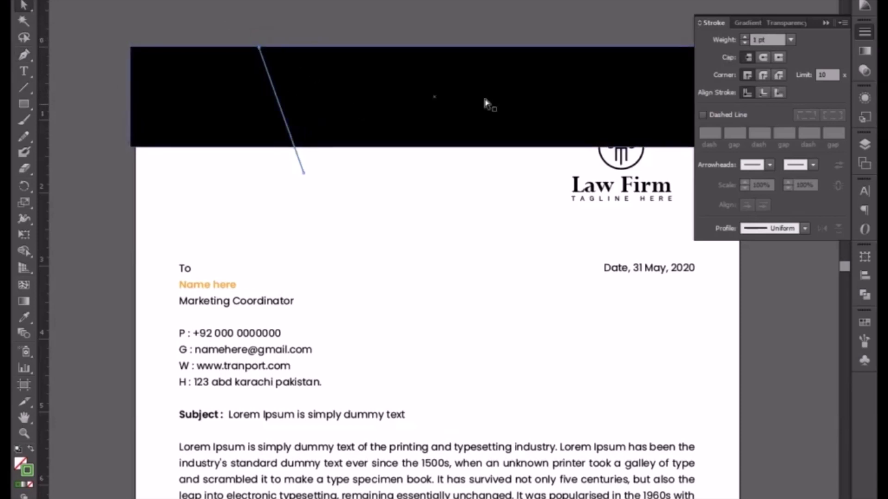
# Step: Thicken the slanted line's stroke to 11 pt and try to continue from its upper endpoint with the Pen tool
pyautogui.click(755, 40)
pyautogui.write('1')
pyautogui.press('Return')
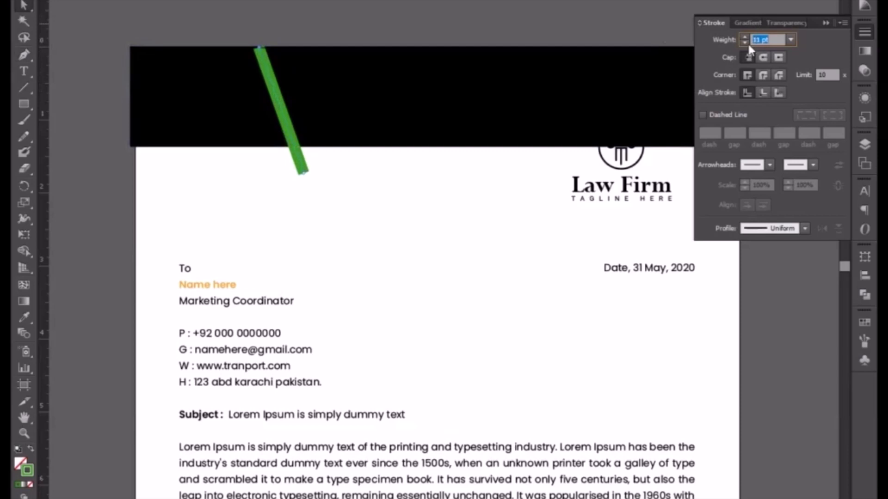
pyautogui.click(260, 50)
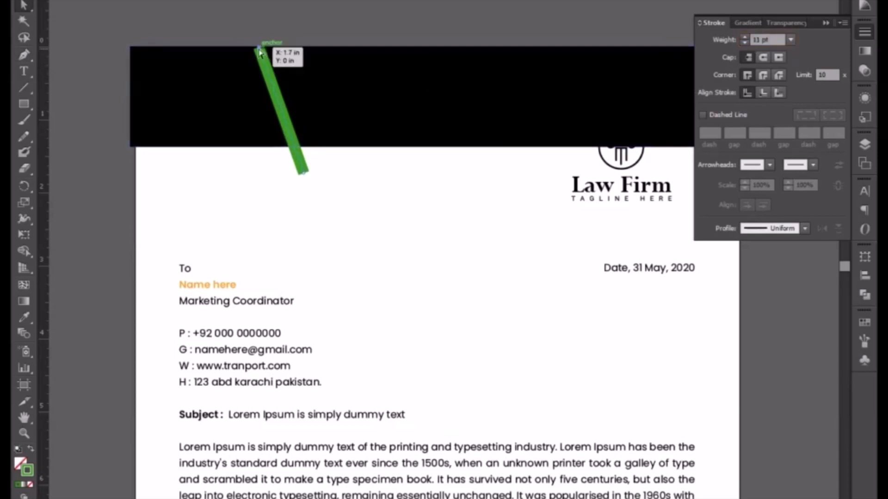
pyautogui.click(25, 55)
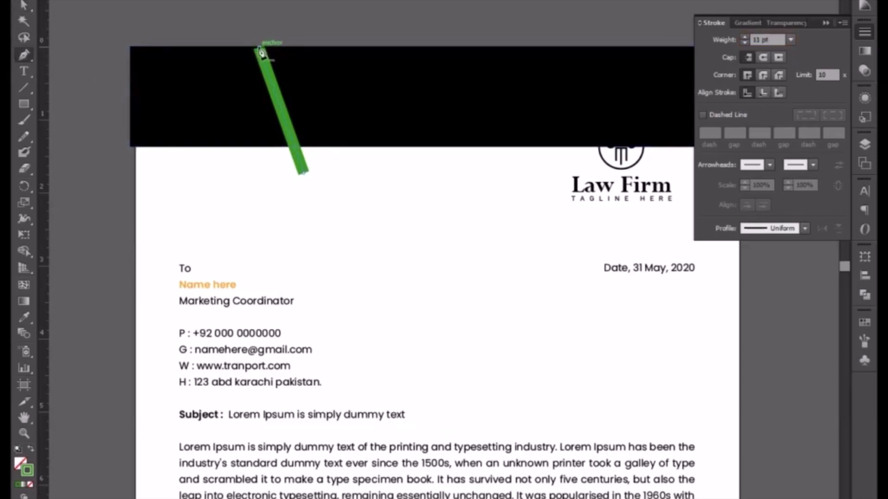
pyautogui.keyDown('ctrl'); pyautogui.click(303, 89); pyautogui.keyUp('ctrl')
# Step: Step back through the edit history to undo the line's endpoint move and its 11 pt stroke weight
pyautogui.hotkey('ctrl', 'z')
pyautogui.hotkey('ctrl', 'z')
pyautogui.hotkey('ctrl', 'z')
pyautogui.hotkey('ctrl', 'z')
pyautogui.hotkey('ctrl', 'z')
pyautogui.hotkey('ctrl', 'z')
pyautogui.hotkey('ctrl', 'z')
pyautogui.hotkey('ctrl', 'z')
pyautogui.hotkey('ctrl', 'z')
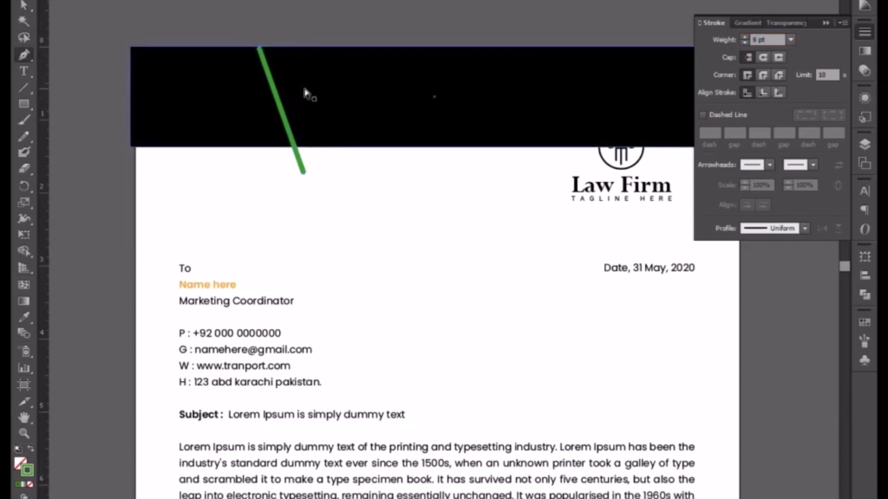
pyautogui.hotkey('ctrl', 'shift', 'z')
pyautogui.hotkey('ctrl', 'shift', 'z')
pyautogui.hotkey('ctrl', 'shift', 'z')
pyautogui.hotkey('ctrl', 'shift', 'z')
pyautogui.hotkey('ctrl', 'shift', 'z')
pyautogui.hotkey('ctrl', 'shift', 'z')
pyautogui.hotkey('ctrl', 'shift', 'z')
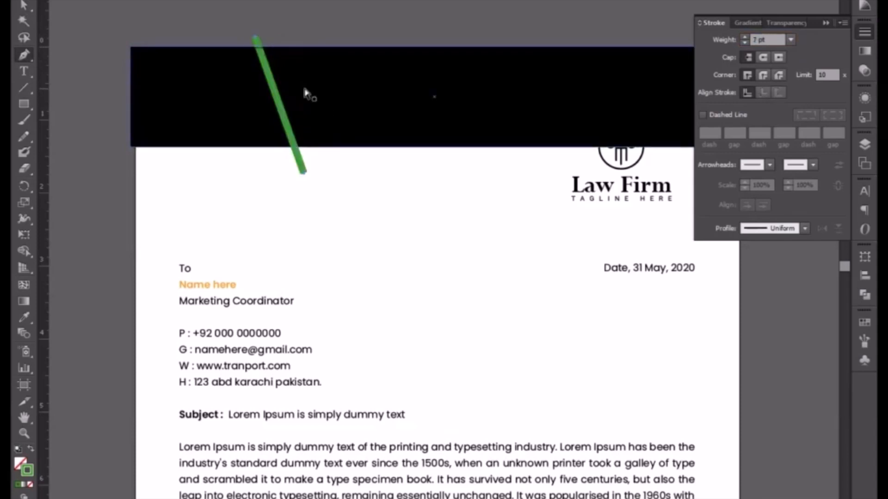
# Step: Set the slanted green line's stroke weight to 10 pt and deselect it
pyautogui.click(762, 38)
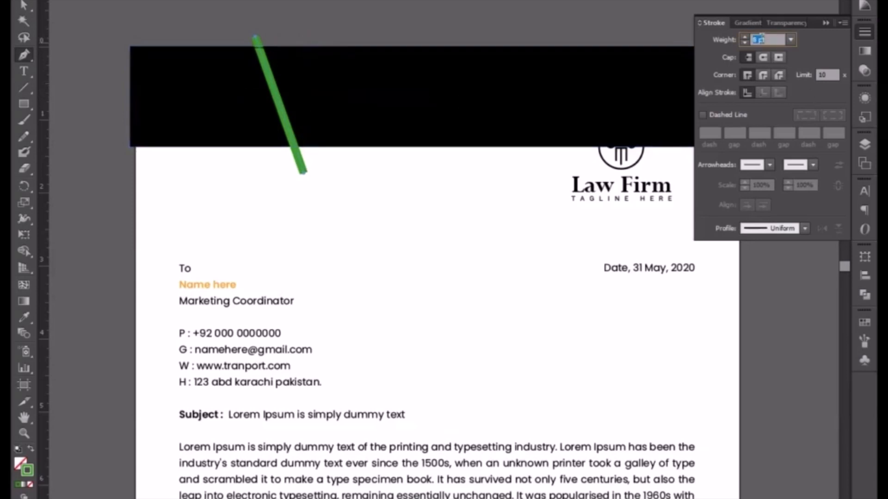
pyautogui.press('Up')
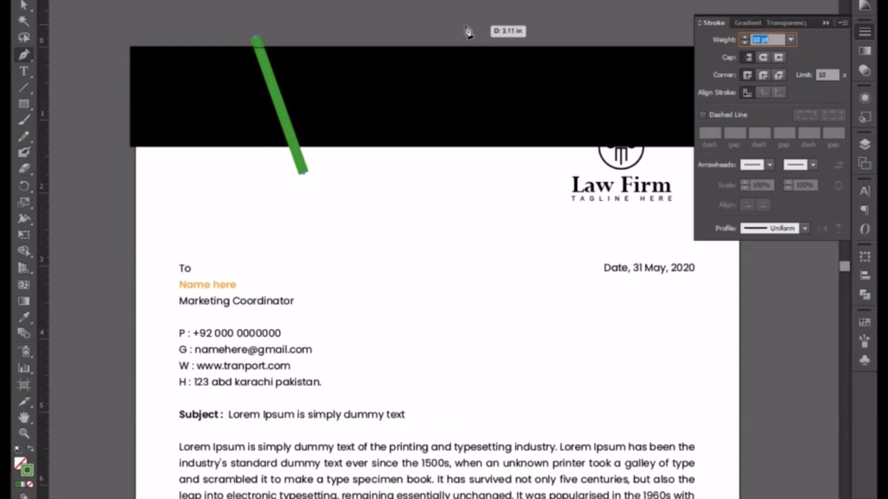
pyautogui.click(24, 0)
pyautogui.click(332, 41)
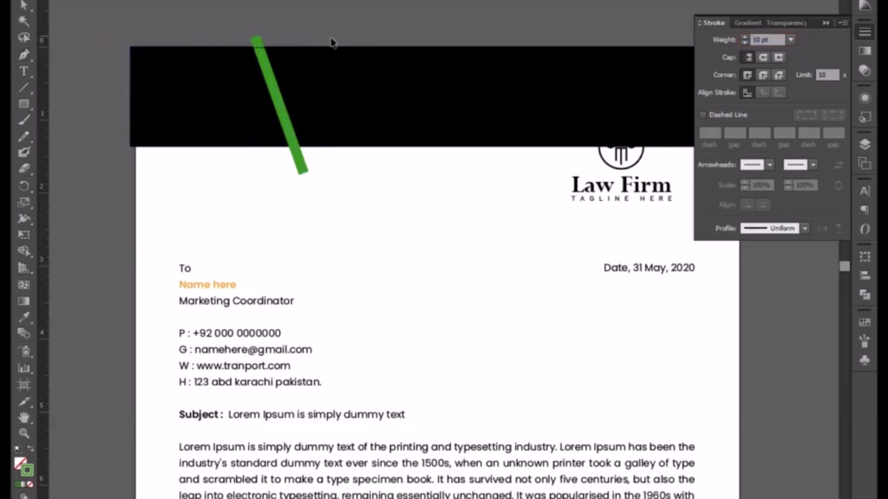
# Step: Duplicate the slanted green line horizontally, placing the copy closer to the middle of the black rectangle
pyautogui.click(289, 116)
pyautogui.moveTo(430, 72); pyautogui.dragTo(330, 72)
pyautogui.moveTo(184, 115); pyautogui.dragTo(334, 106)
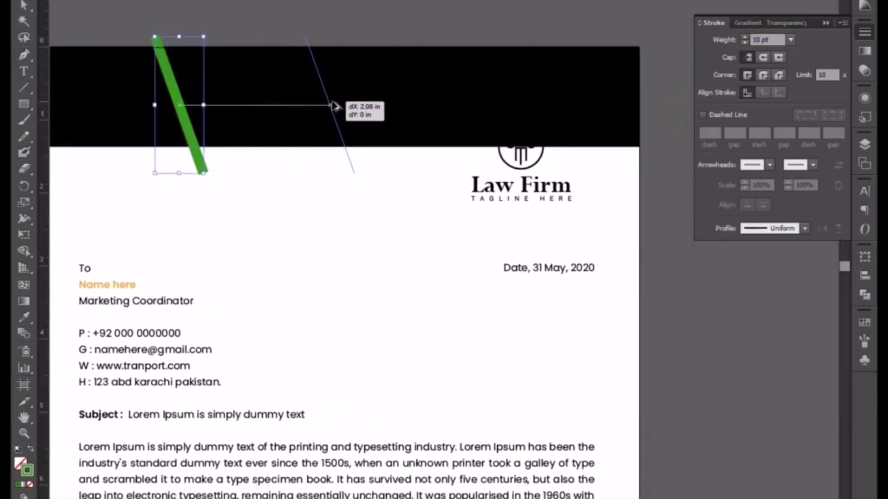
pyautogui.moveTo(334, 106); pyautogui.dragTo(318, 107)
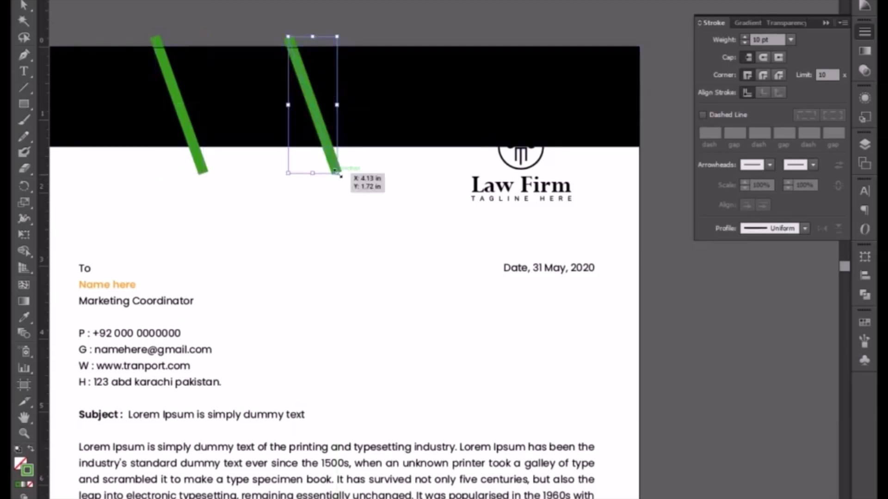
# Step: Shorten the copied slanted line by moving its lower endpoint up inside the black rectangle, to about X 3.91 in, Y 1.05 in
pyautogui.click(30, 10)
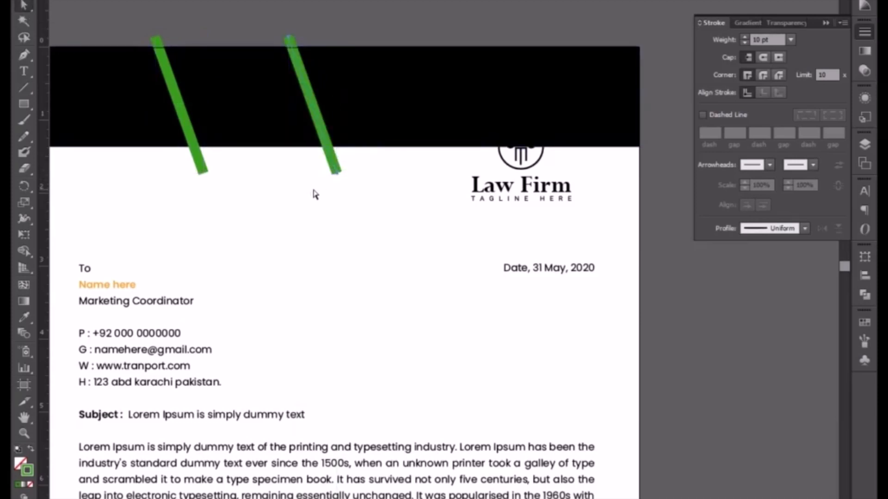
pyautogui.moveTo(337, 178); pyautogui.dragTo(309, 99)
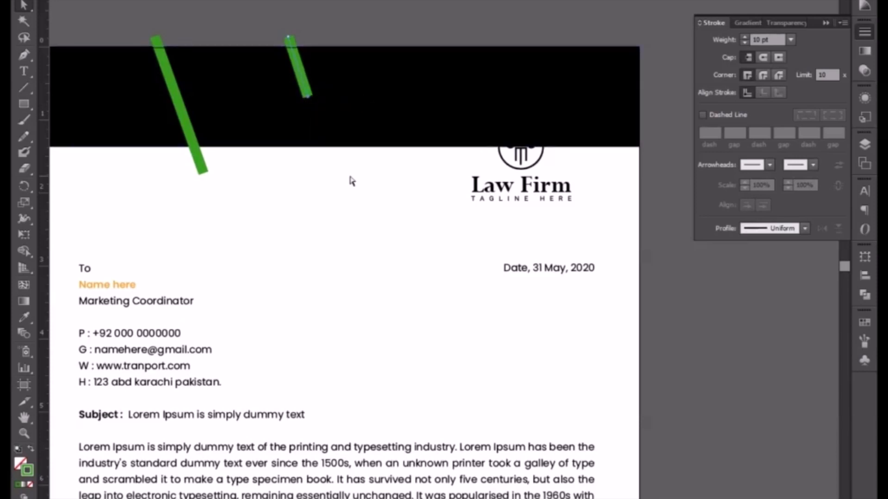
pyautogui.hotkey('ctrl', 'z')
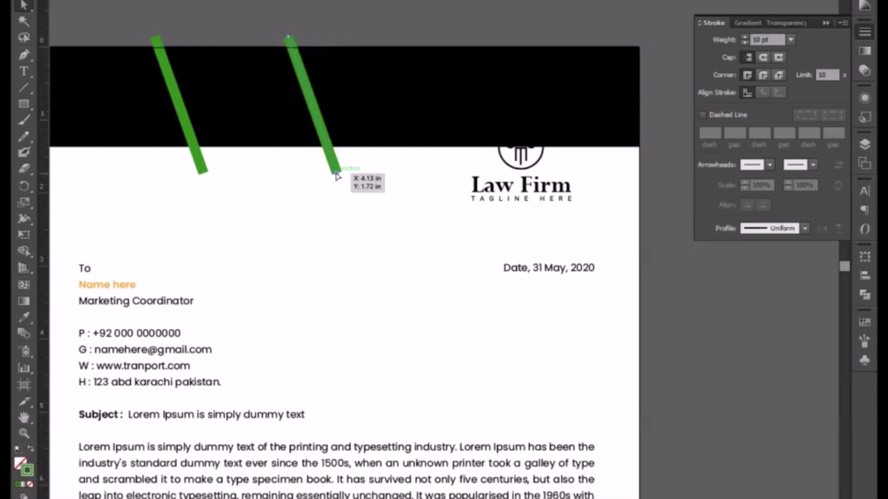
pyautogui.moveTo(336, 176); pyautogui.dragTo(308, 90)
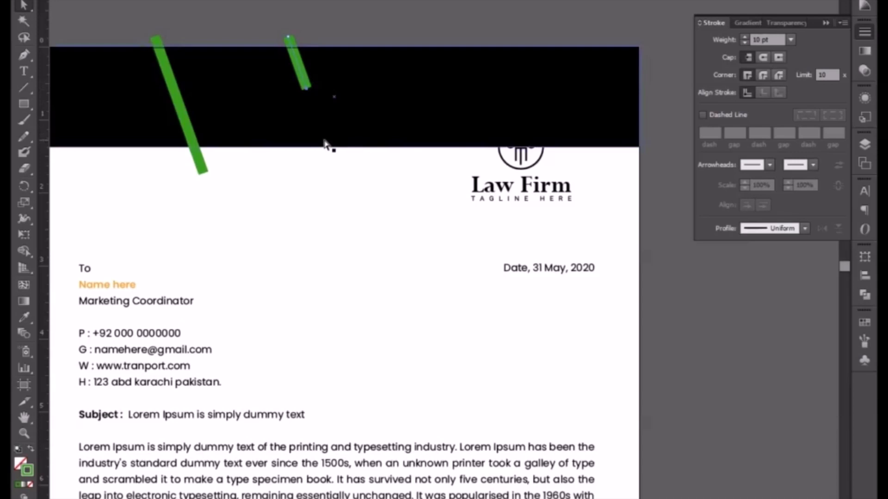
pyautogui.moveTo(306, 88); pyautogui.dragTo(320, 124)
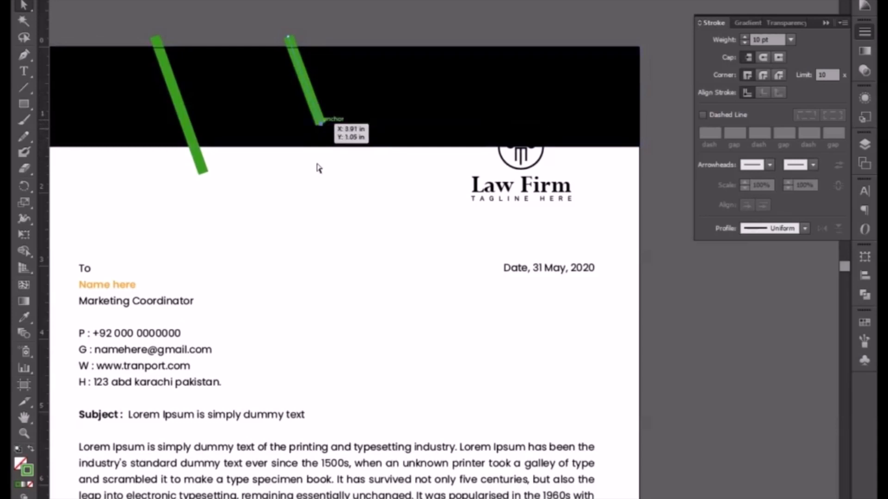
# Step: Extend the shortened line with the Pen tool from its lower endpoint horizontally past the black rectangle's right edge
pyautogui.click(26, 56)
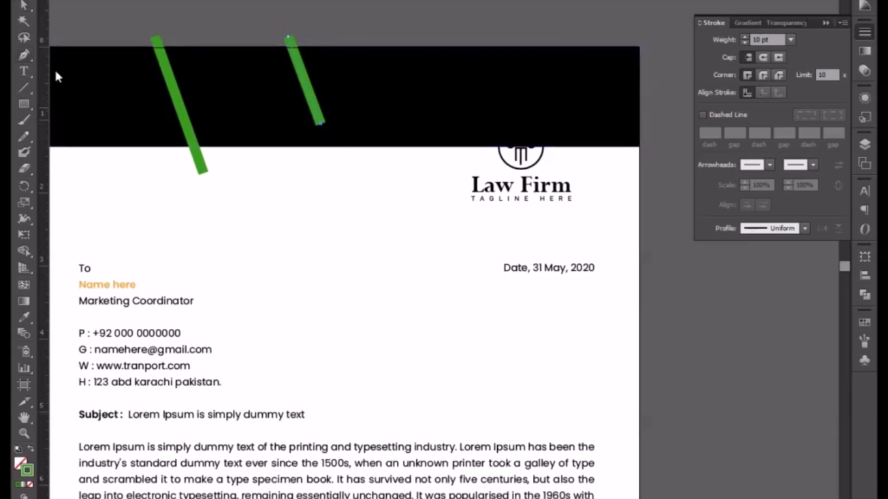
pyautogui.click(321, 125)
pyautogui.click(654, 123)
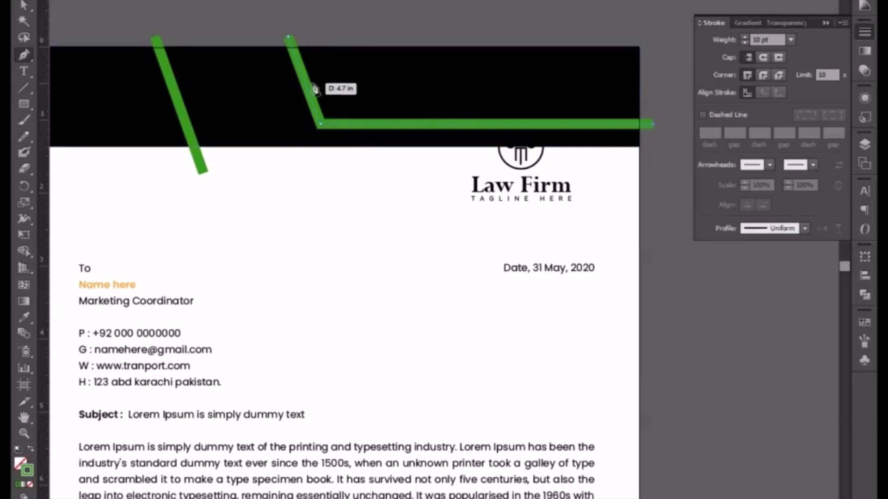
pyautogui.click(23, 6)
pyautogui.click(259, 29)
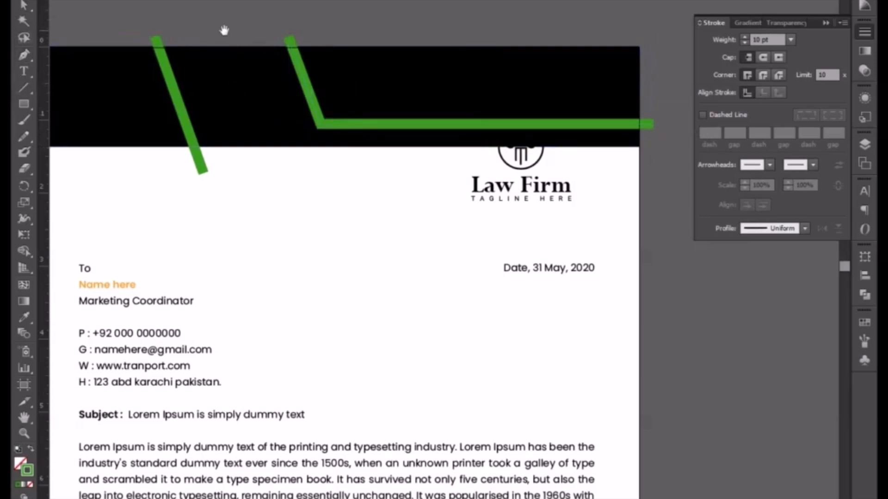
# Step: Draw a horizontal green line about 1.89 in long near the black rectangle's top, from beyond its left edge to the first slanted line
pyautogui.moveTo(224, 29); pyautogui.dragTo(342, 103)
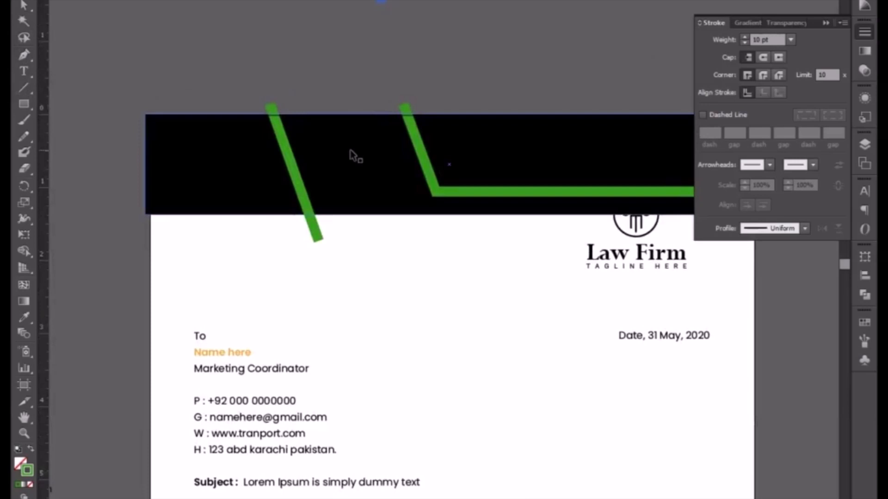
pyautogui.click(286, 159)
pyautogui.click(23, 55)
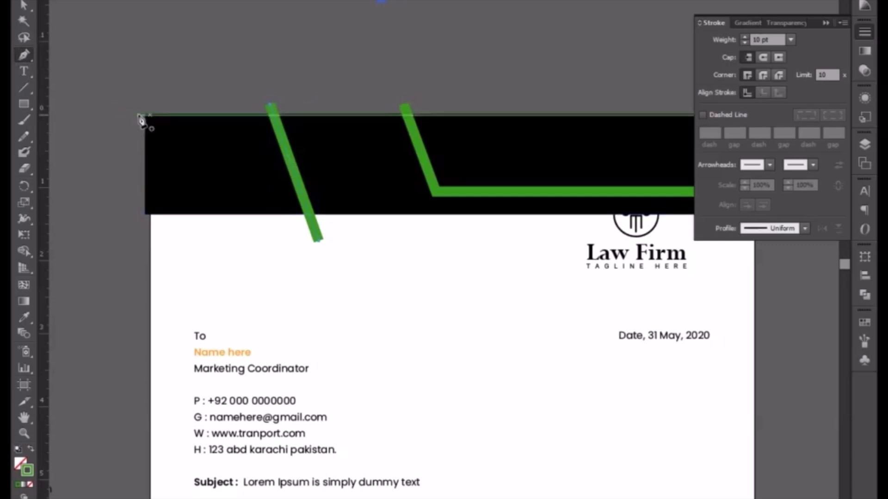
pyautogui.click(138, 119)
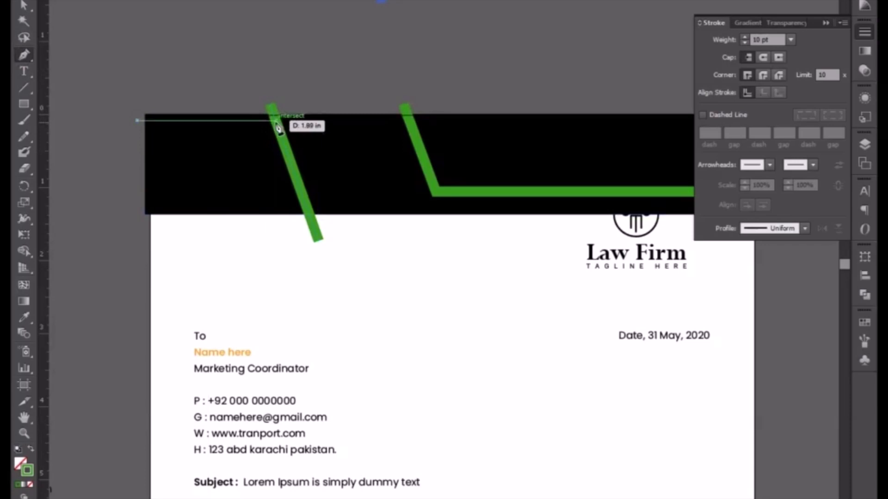
pyautogui.click(276, 119)
pyautogui.press('v')
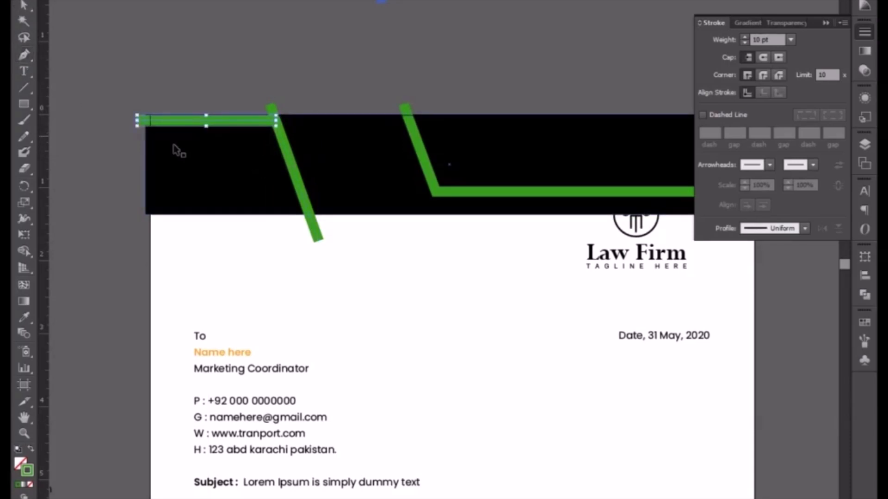
# Step: Copy the horizontal line twice downward, the first copy about 0.38 in below, and stretch each copy's right end to the slanted line
pyautogui.moveTo(145, 85); pyautogui.dragTo(301, 139)
pyautogui.hotkey('ctrl', '+')
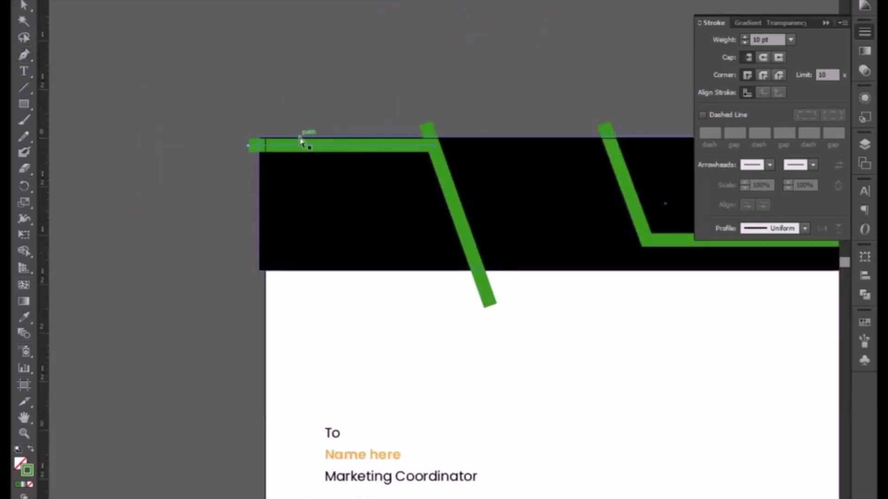
pyautogui.hotkey('ctrl', '+')
pyautogui.hotkey('ctrl', '+')
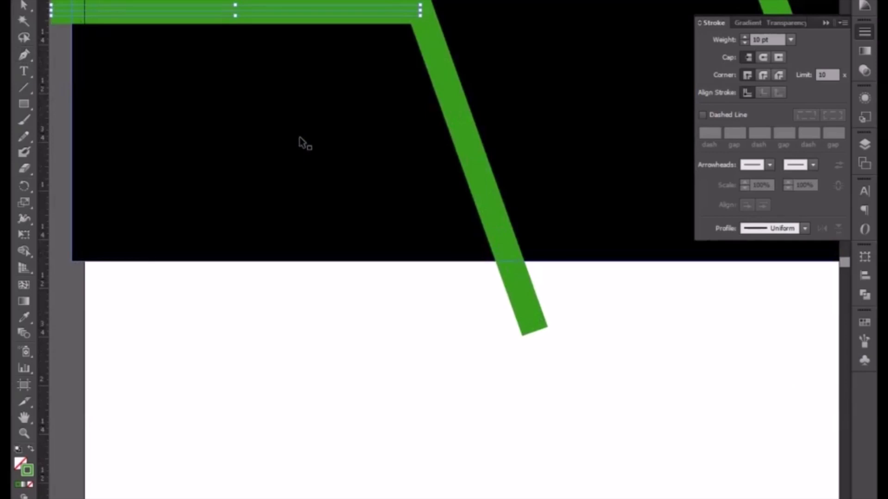
pyautogui.moveTo(328, 224); pyautogui.dragTo(440, 240)
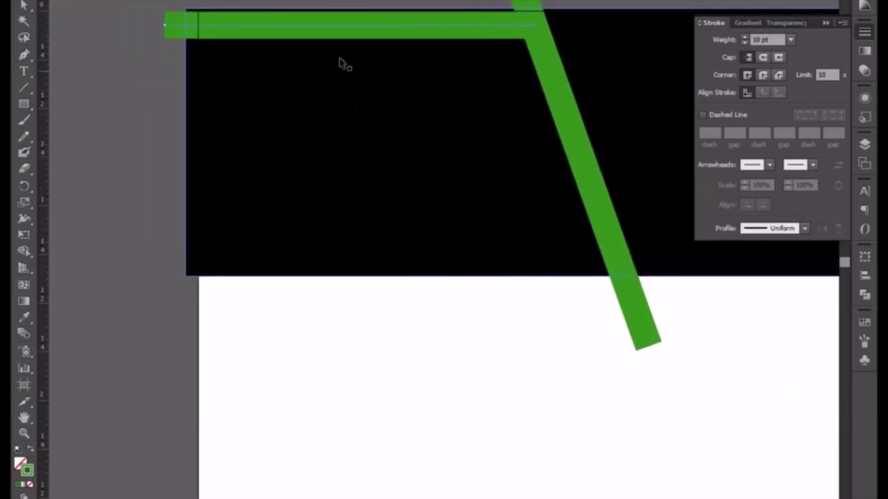
pyautogui.moveTo(323, 27); pyautogui.dragTo(351, 103)
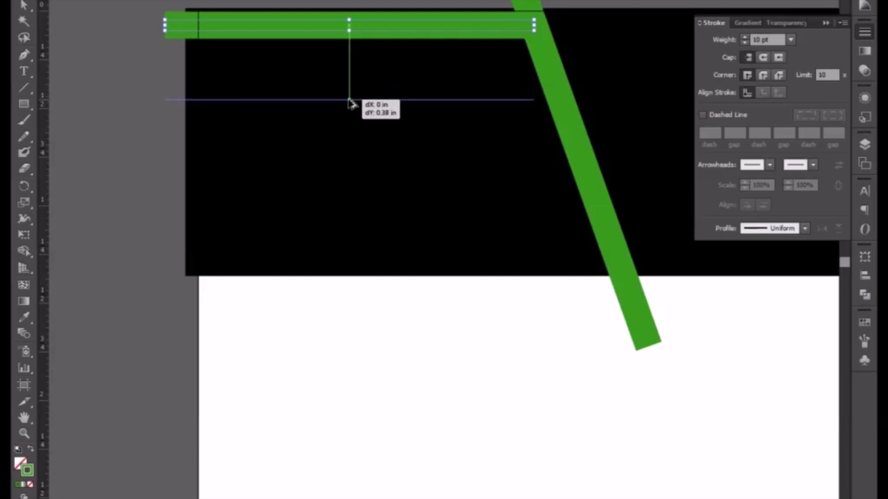
pyautogui.moveTo(349, 99); pyautogui.dragTo(349, 100)
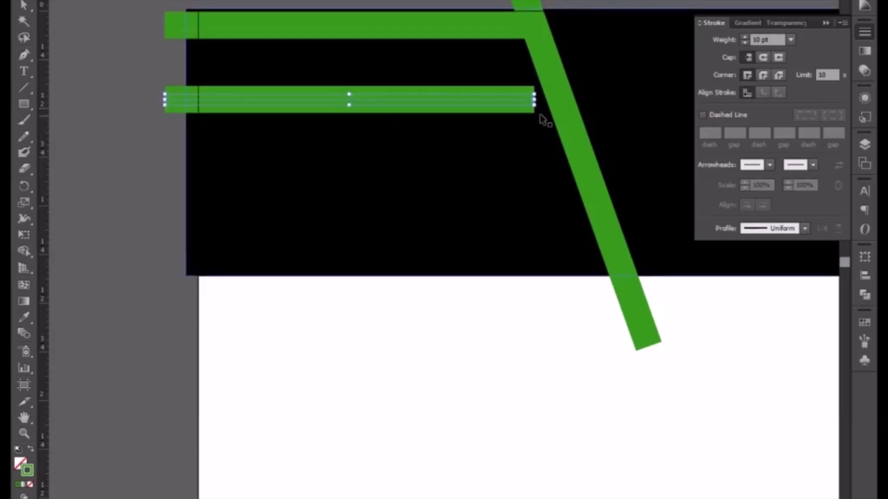
pyautogui.moveTo(535, 99); pyautogui.dragTo(561, 99)
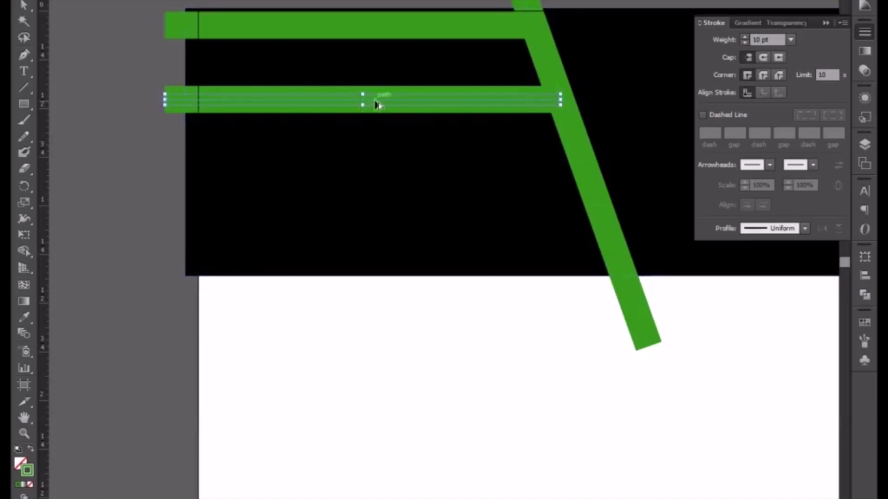
pyautogui.moveTo(377, 104); pyautogui.dragTo(388, 185)
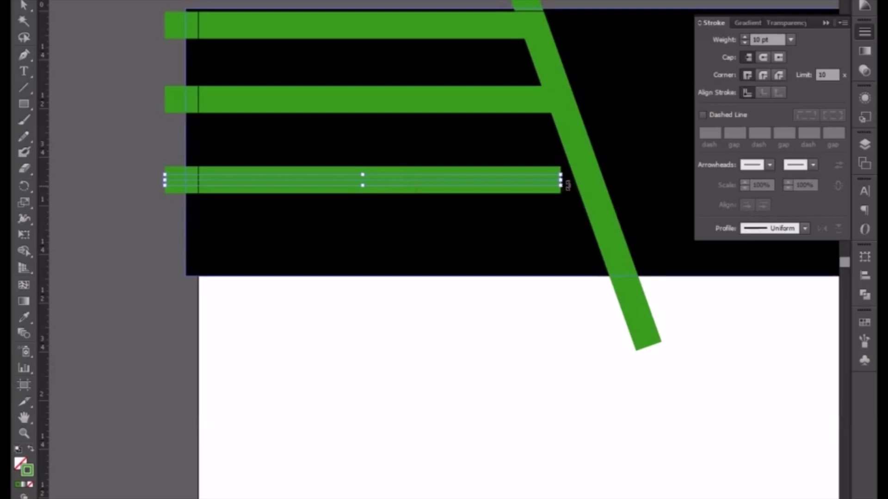
pyautogui.moveTo(566, 185); pyautogui.dragTo(593, 180)
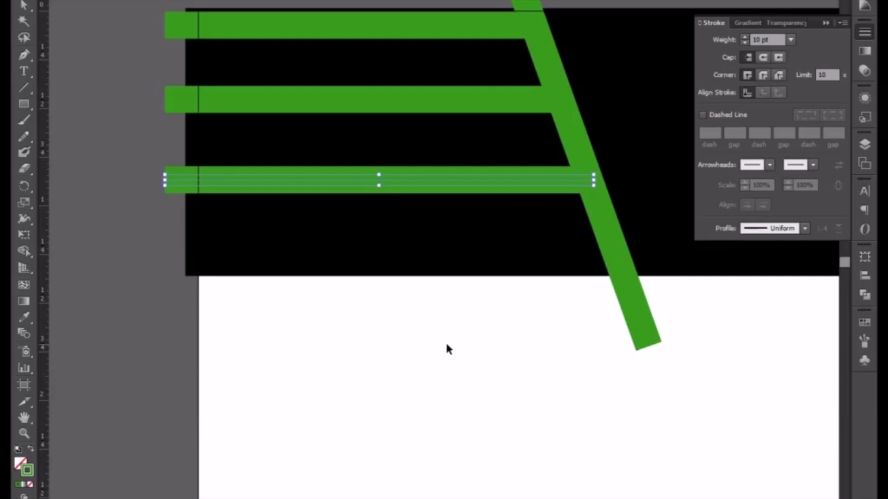
# Step: Extend the black header rectangle's bottom edge slightly downward over the top of the page
pyautogui.hotkey('ctrl', '-')
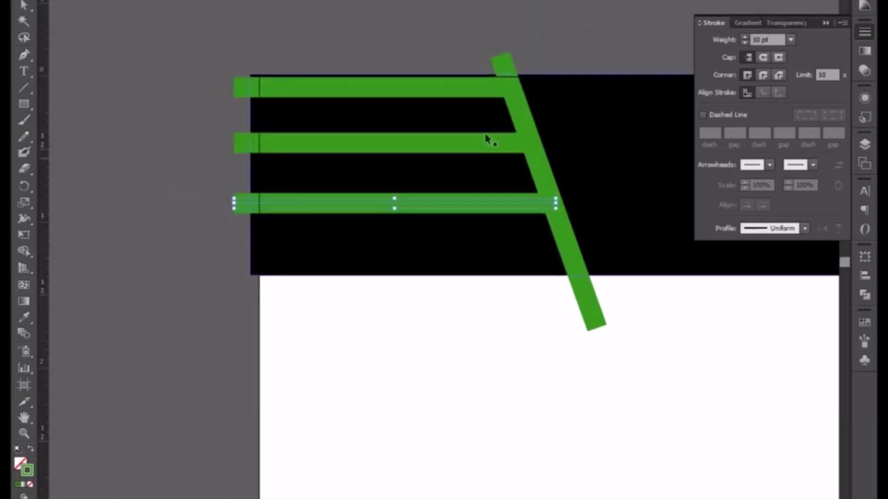
pyautogui.moveTo(413, 52); pyautogui.dragTo(264, 50)
pyautogui.hotkey('ctrl', '-')
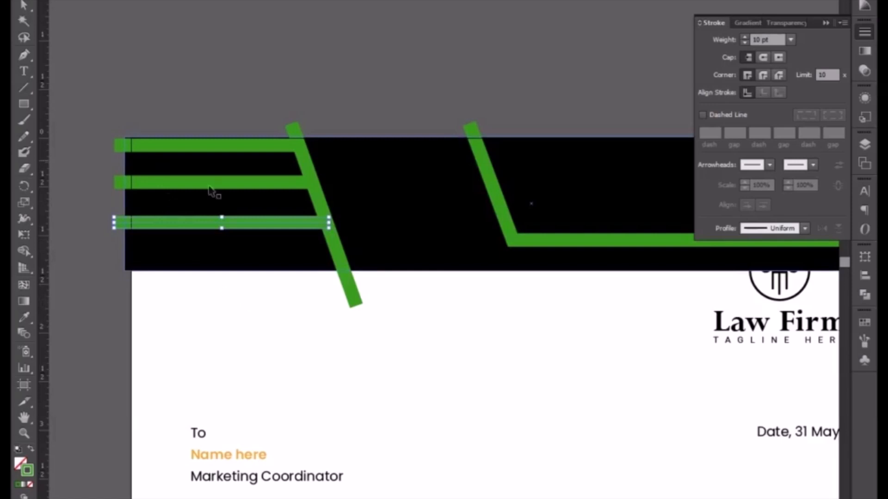
pyautogui.click(460, 265)
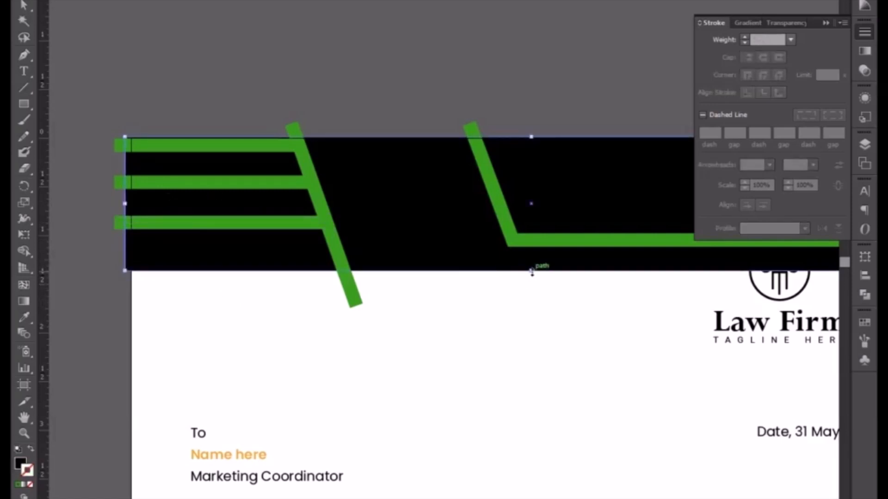
pyautogui.moveTo(532, 270); pyautogui.dragTo(532, 290)
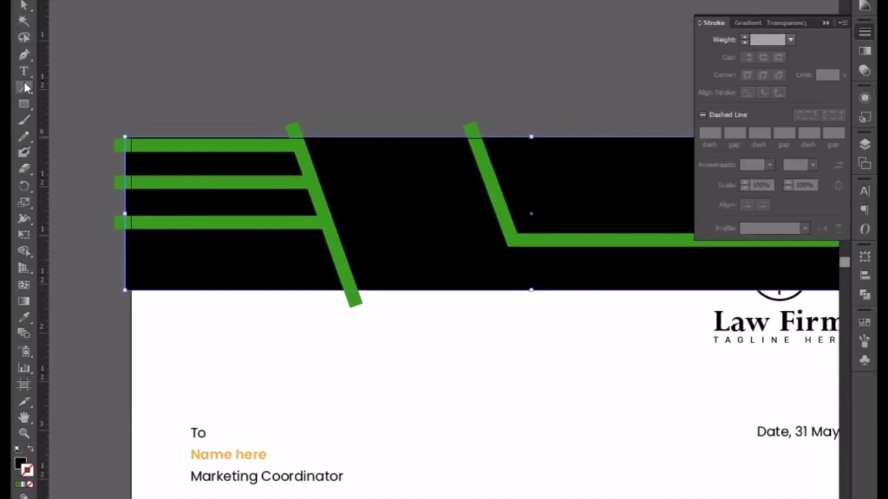
pyautogui.doubleClick(194, 222)
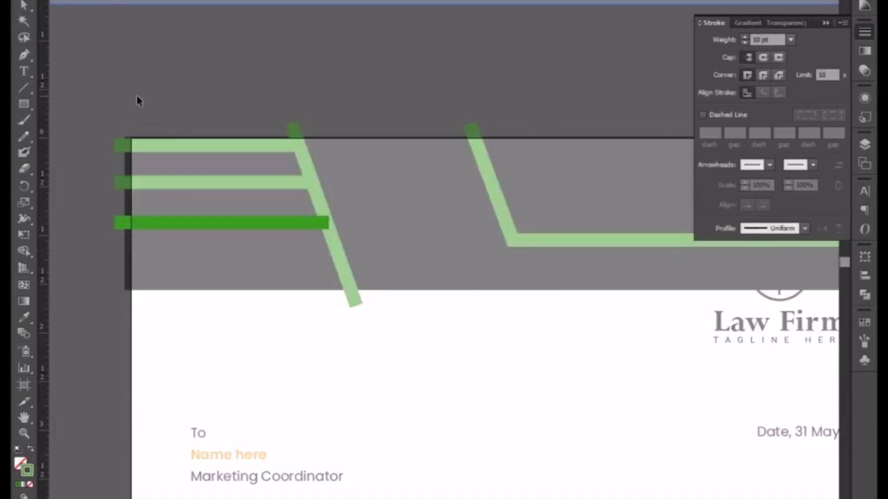
pyautogui.doubleClick(136, 96)
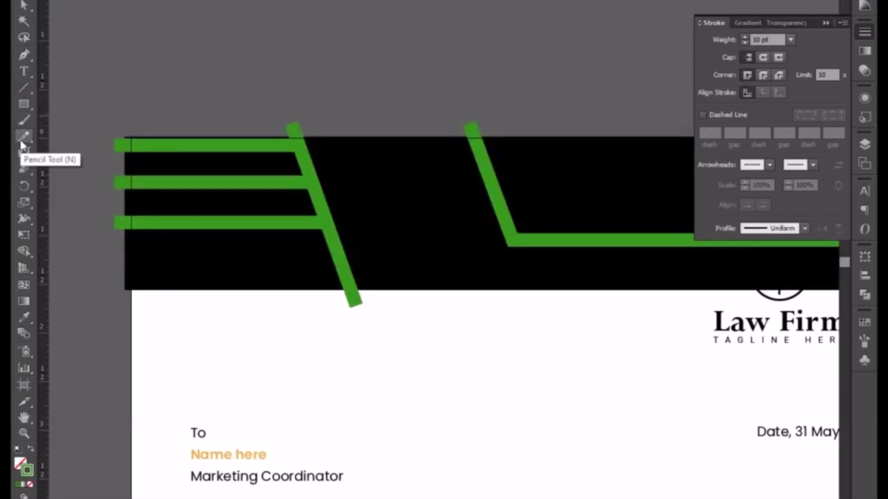
pyautogui.click(24, 120)
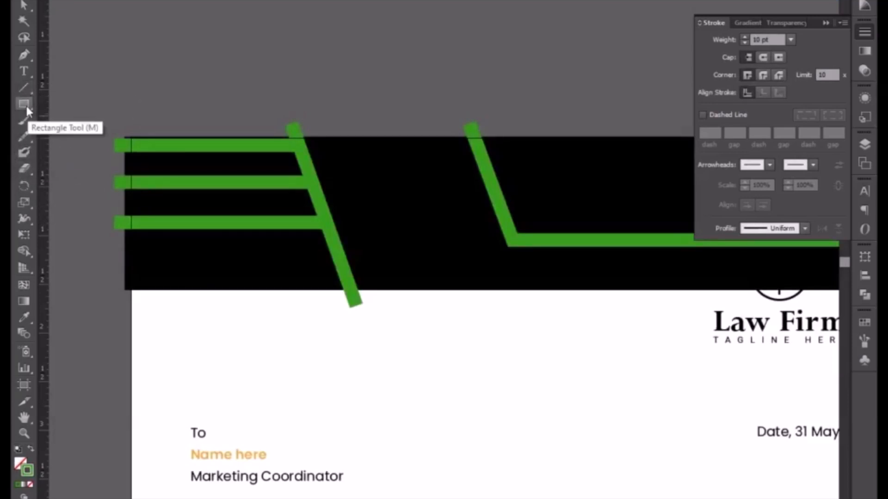
# Step: Draw a rectangle along the black header's lower edge, from beyond its left side to past the first slanted line
pyautogui.click(24, 104)
pyautogui.moveTo(111, 223); pyautogui.dragTo(179, 261)
pyautogui.moveTo(283, 266); pyautogui.dragTo(348, 273)
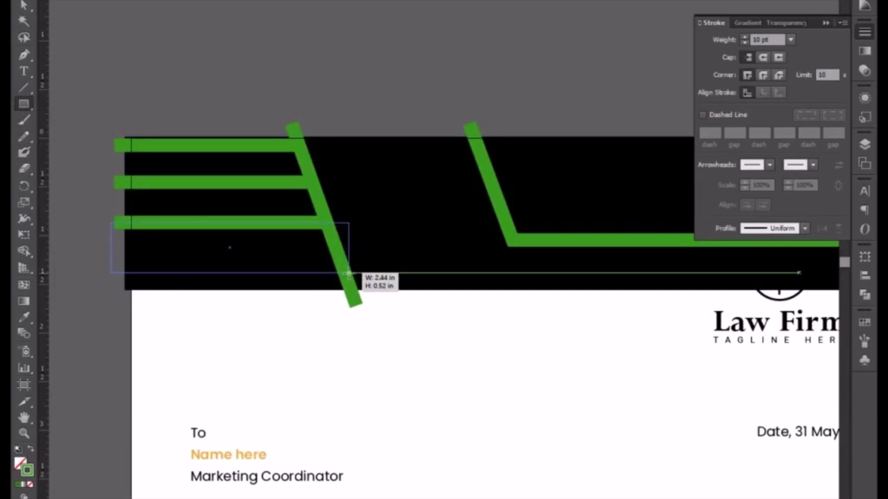
pyautogui.moveTo(349, 272); pyautogui.dragTo(351, 290)
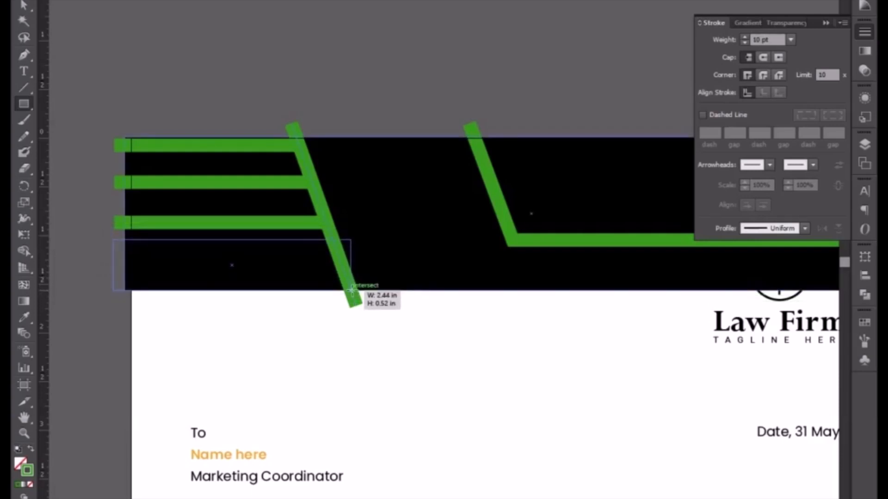
pyautogui.moveTo(351, 290)
pyautogui.mouseDown()
pyautogui.moveTo(351, 278)
pyautogui.moveTo(355, 296)
pyautogui.moveTo(356, 287)
pyautogui.moveTo(575, 291)
pyautogui.mouseUp()
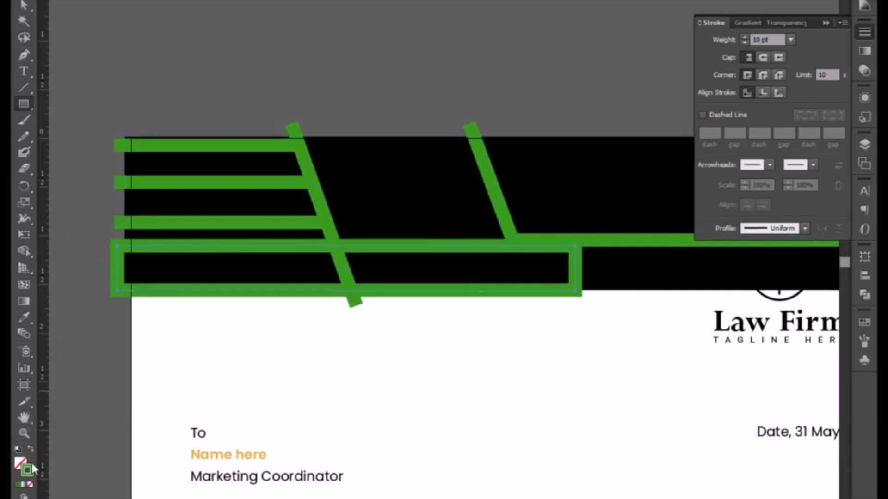
# Step: Give the lower rectangle a solid green fill with no stroke and shorten its right end to below the second slanted line's upper end
pyautogui.click(30, 449)
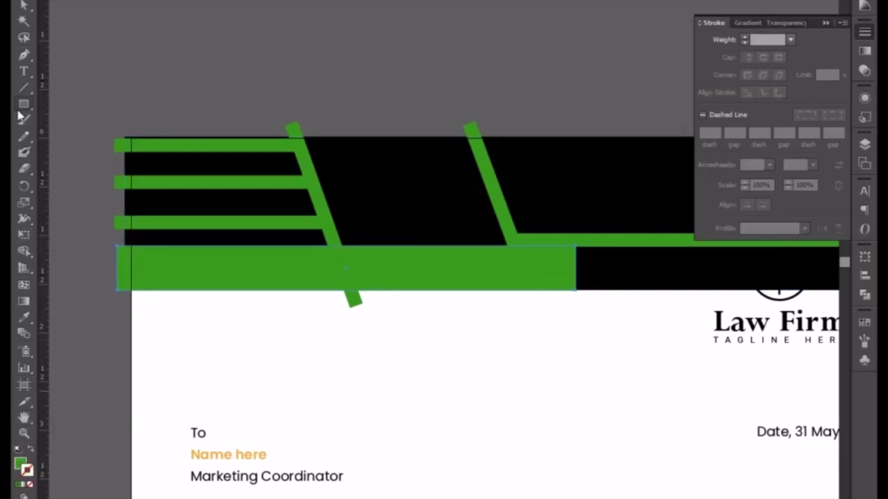
pyautogui.click(24, 4)
pyautogui.click(312, 347)
pyautogui.moveTo(577, 264); pyautogui.dragTo(470, 261)
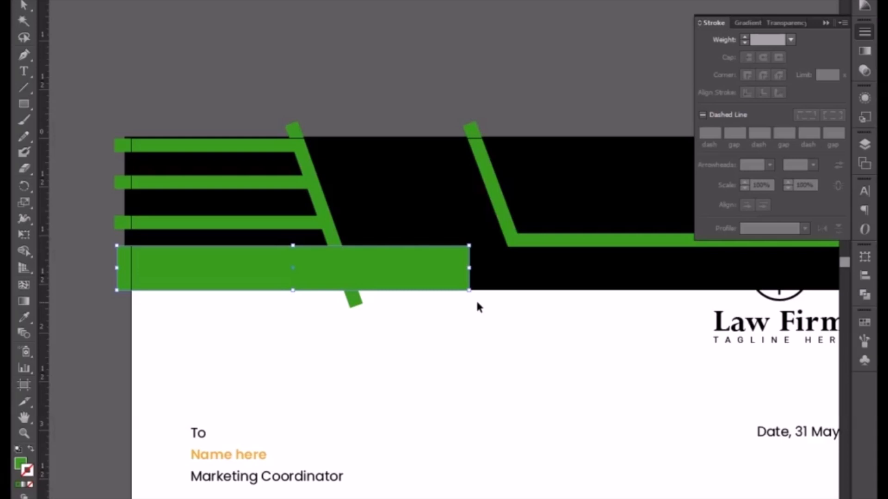
# Step: Slant the lower green band's right end by shifting its upper corner left, and move the slanted end slightly left
pyautogui.keyDown('shift'); pyautogui.click(481, 257); pyautogui.keyUp('shift')
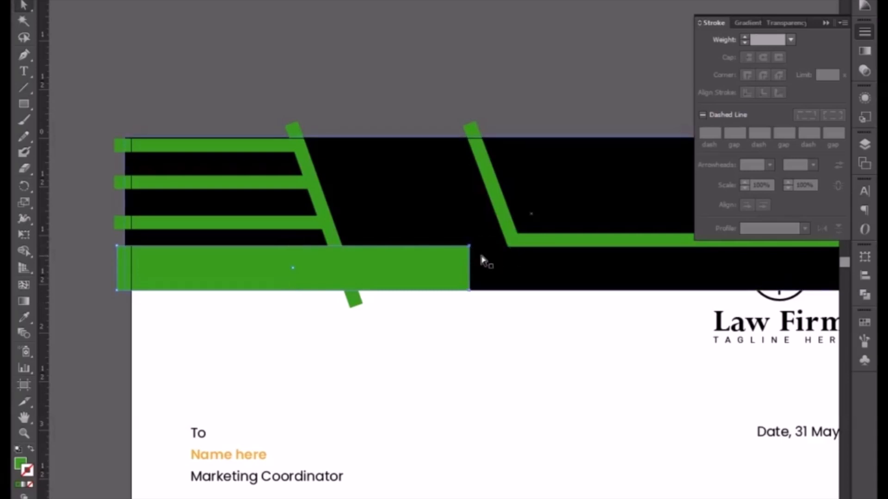
pyautogui.hotkey('shift', 'Left')
pyautogui.hotkey('shift', 'Left')
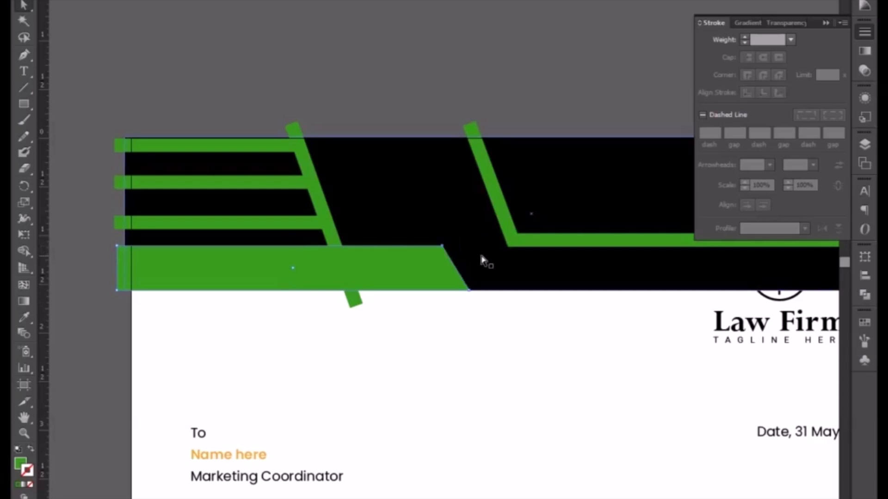
pyautogui.press('Left')
pyautogui.keyDown('shift'); pyautogui.click(470, 285); pyautogui.keyUp('shift')
pyautogui.hotkey('shift', 'Left')
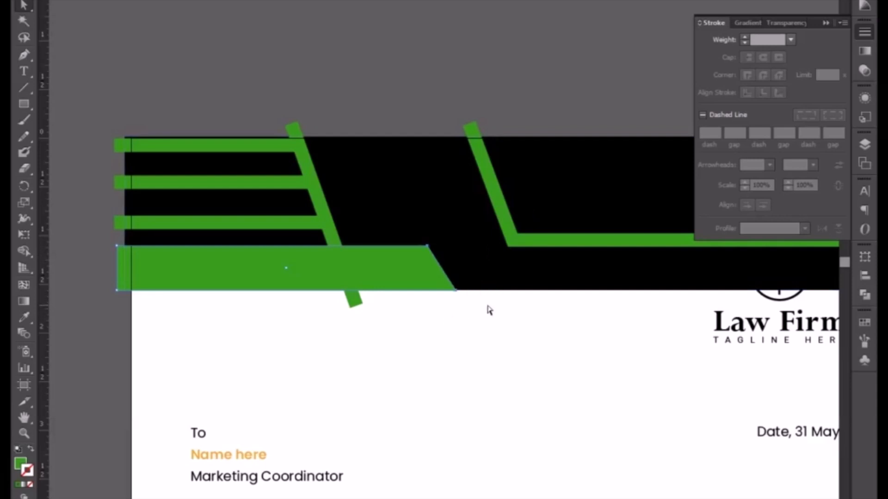
# Step: Lower the horizontal segment of the bent green line within the black header and shift its corner slightly right
pyautogui.moveTo(544, 288); pyautogui.dragTo(402, 280)
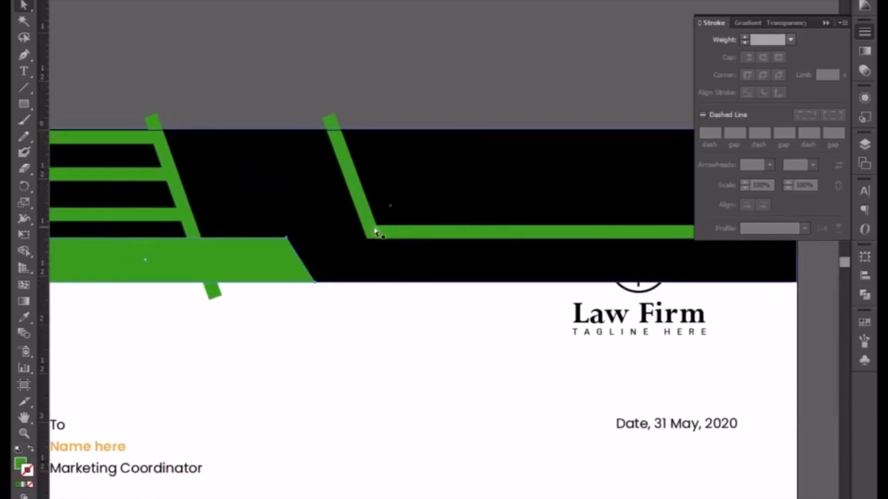
pyautogui.click(373, 233)
pyautogui.moveTo(749, 244); pyautogui.dragTo(611, 252)
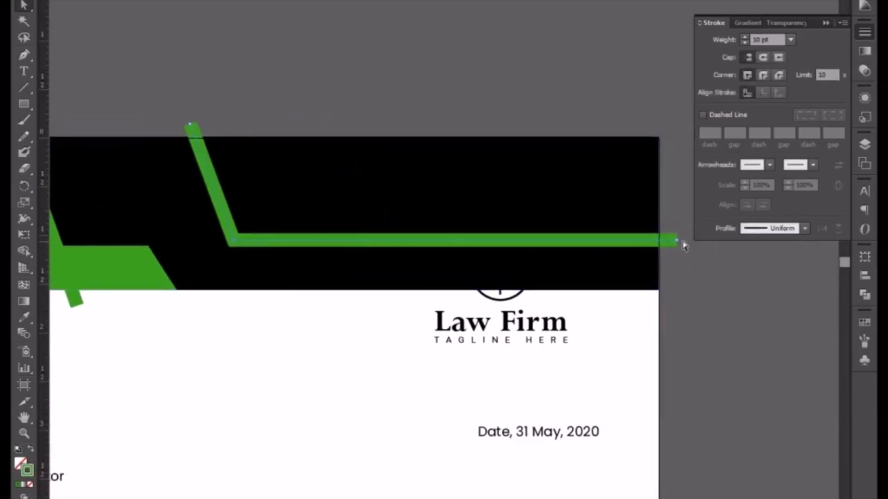
pyautogui.press('Down')
pyautogui.press('Down')
pyautogui.press('Down')
pyautogui.press('Down')
pyautogui.press('Down')
pyautogui.press('Down')
pyautogui.press('Down')
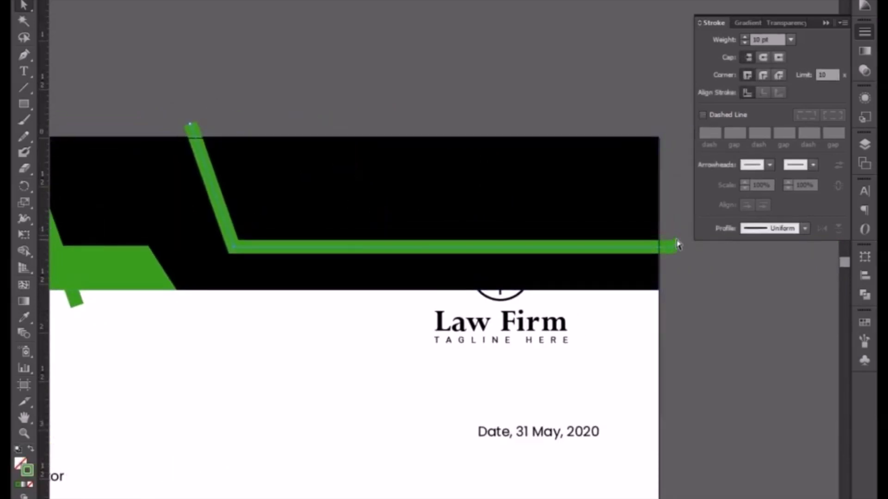
pyautogui.press('Right')
pyautogui.press('Right')
pyautogui.press('Right')
pyautogui.press('Right')
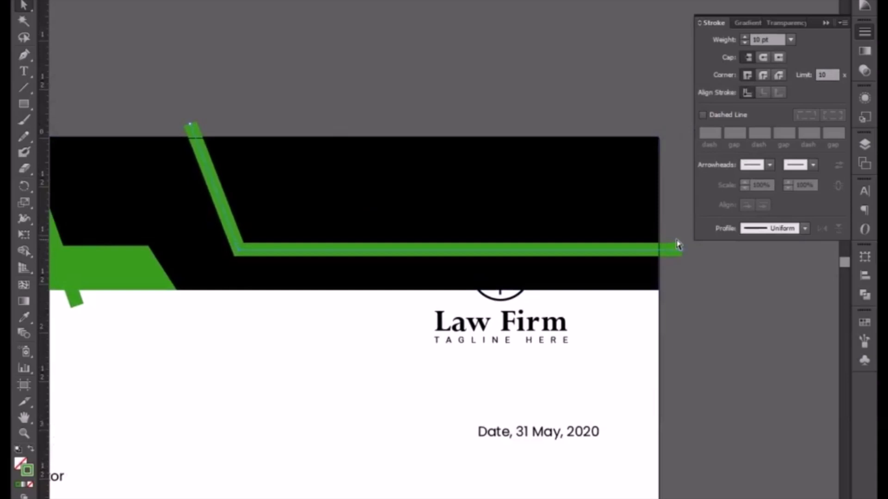
pyautogui.press('Down')
pyautogui.press('Down')
pyautogui.press('Down')
pyautogui.click(369, 129)
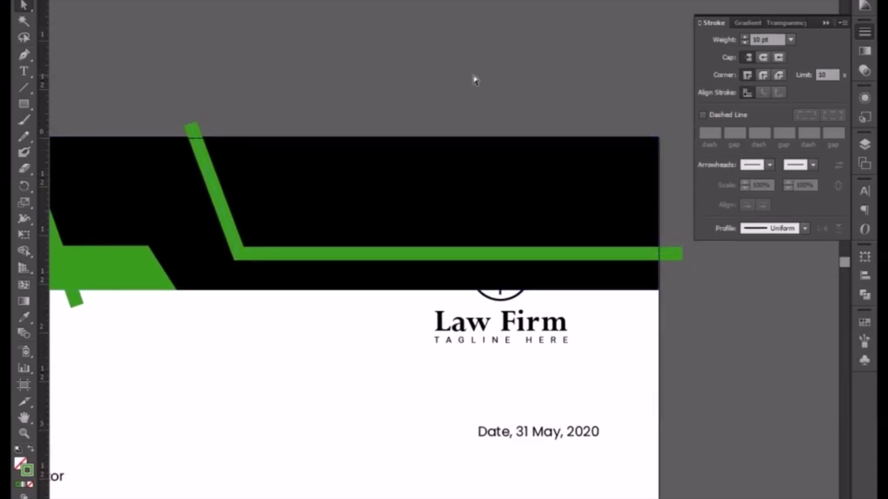
# Step: Copy the lower green band to the header's upper edge over the second slanted line and reflect the copy across the vertical axis
pyautogui.moveTo(327, 88); pyautogui.dragTo(384, 128)
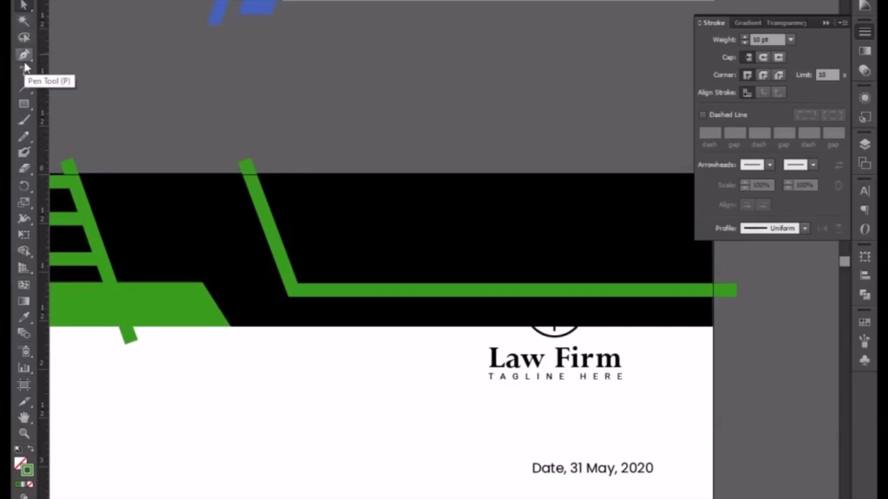
pyautogui.click(148, 321)
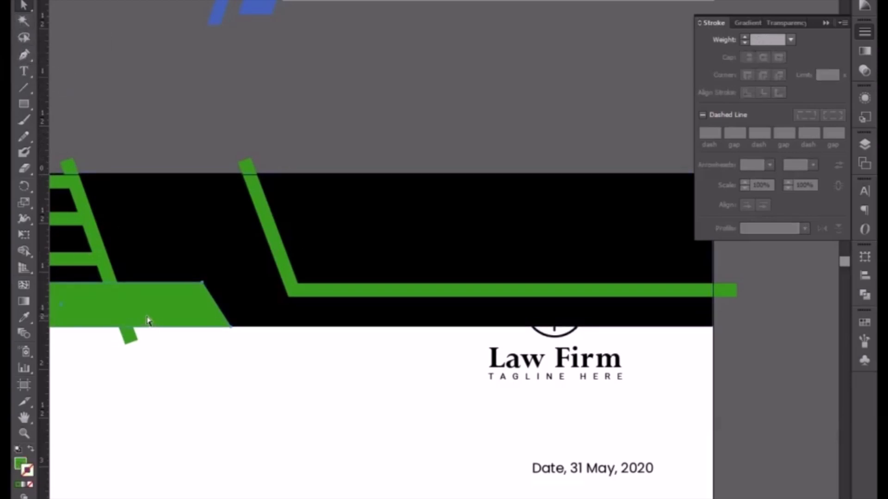
pyautogui.moveTo(148, 321); pyautogui.dragTo(475, 211)
pyautogui.rightClick(480, 225)
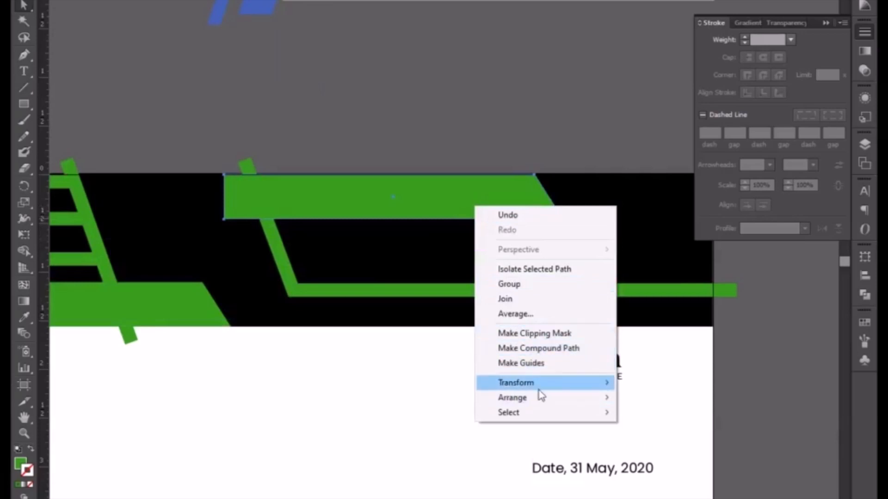
pyautogui.moveTo(540, 387)
pyautogui.click(661, 433)
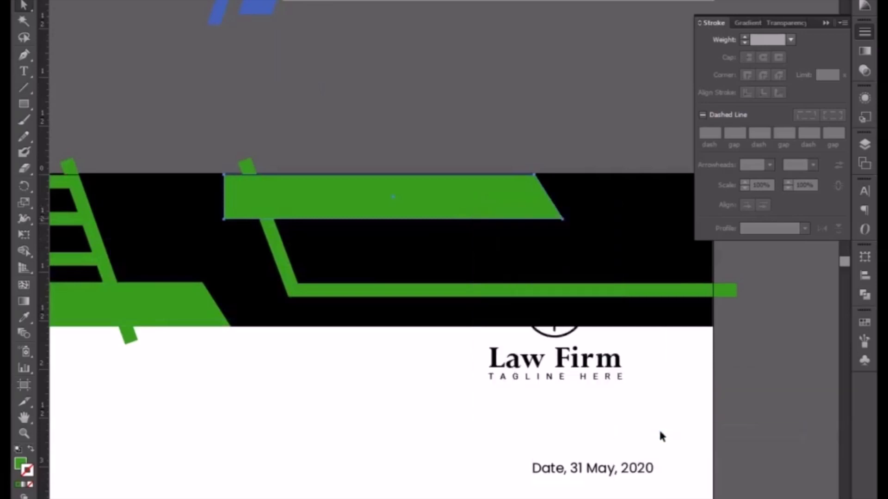
pyautogui.click(275, 341)
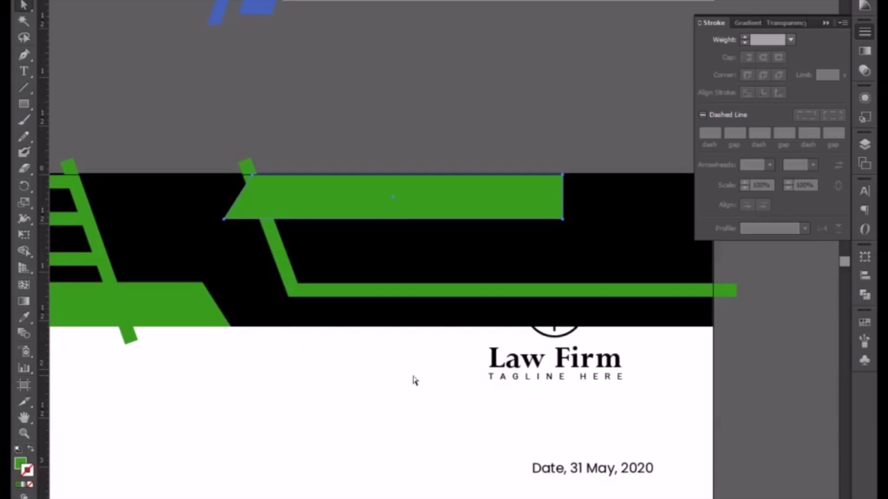
# Step: Reflect the upper green band across the horizontal axis and stretch its right end past the page edge, level with the bent line's end
pyautogui.moveTo(486, 356); pyautogui.dragTo(376, 356)
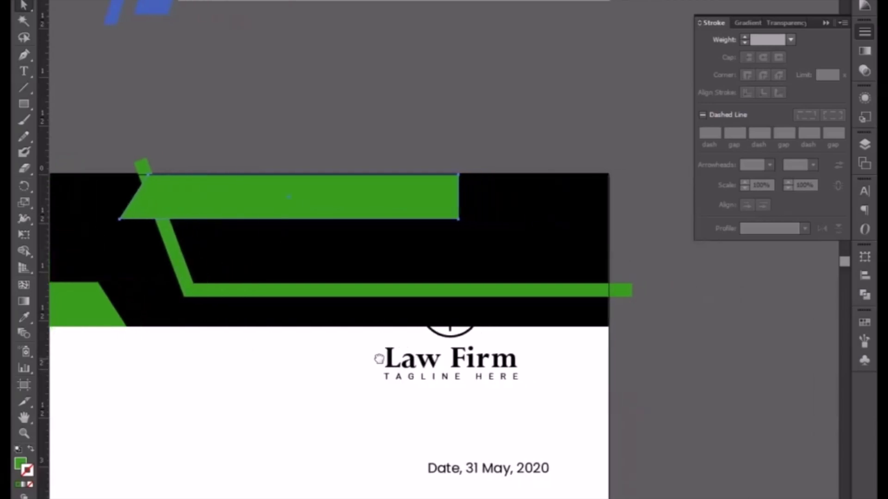
pyautogui.rightClick(181, 211)
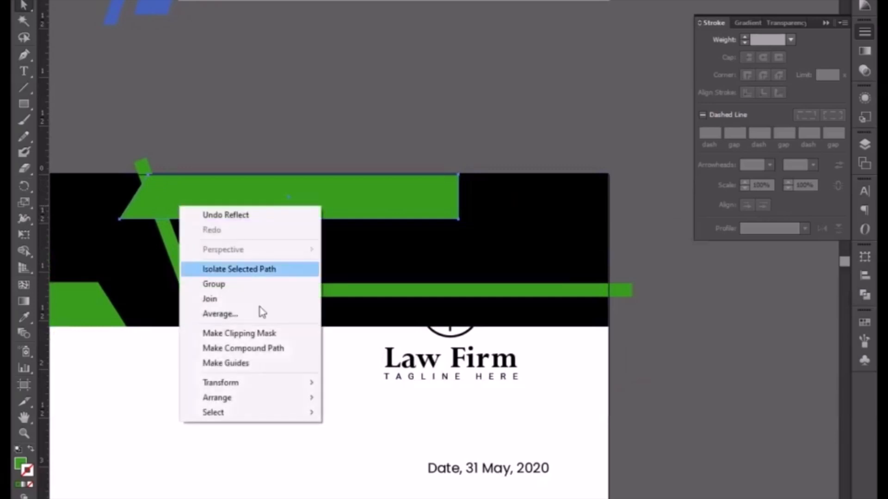
pyautogui.moveTo(256, 390)
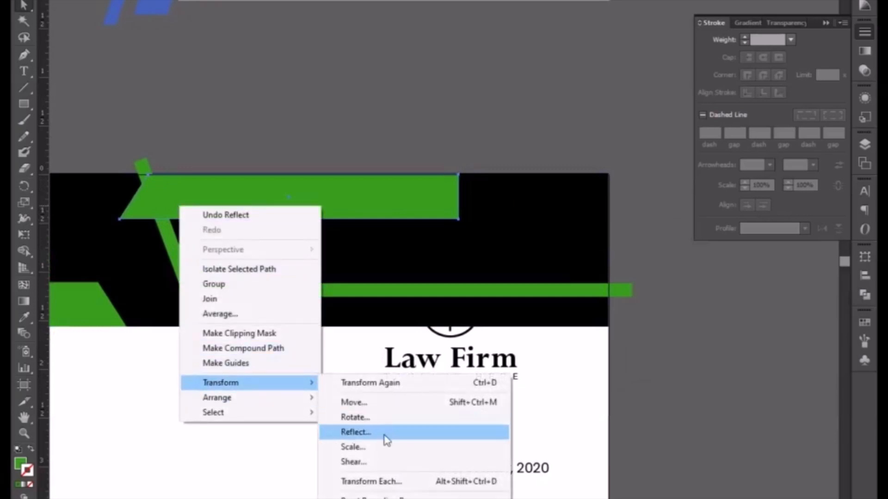
pyautogui.click(384, 433)
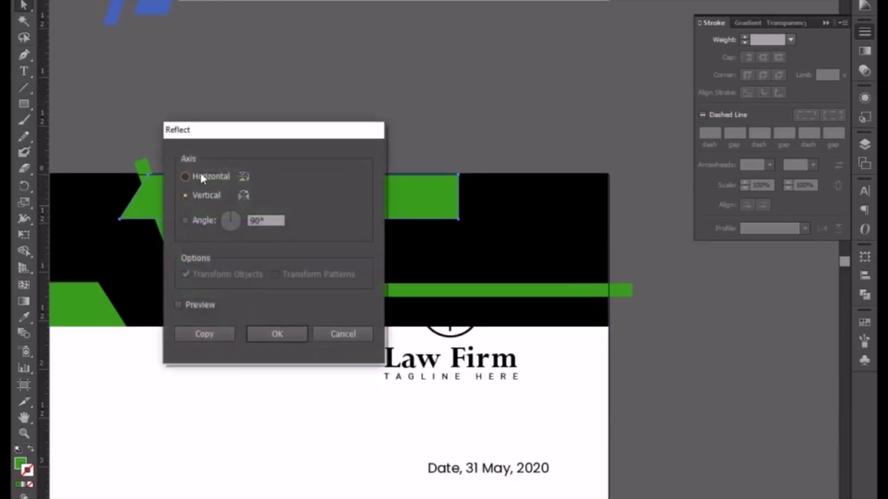
pyautogui.click(203, 177)
pyautogui.click(179, 305)
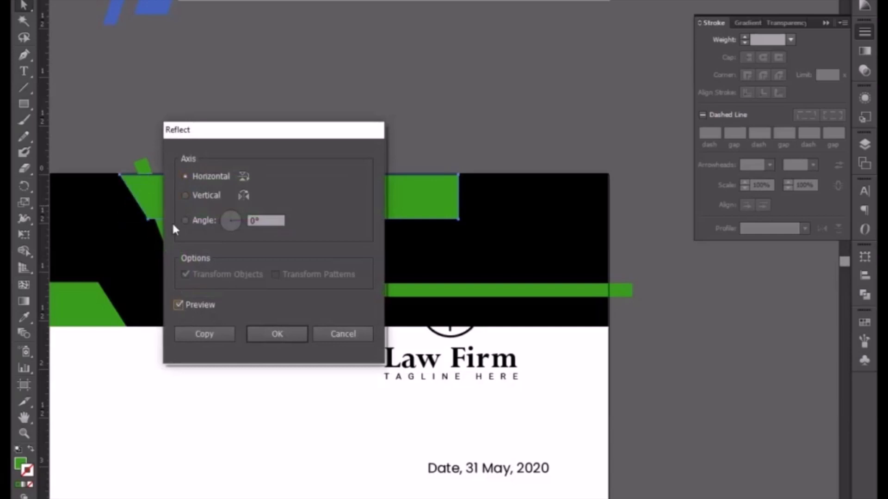
pyautogui.click(277, 334)
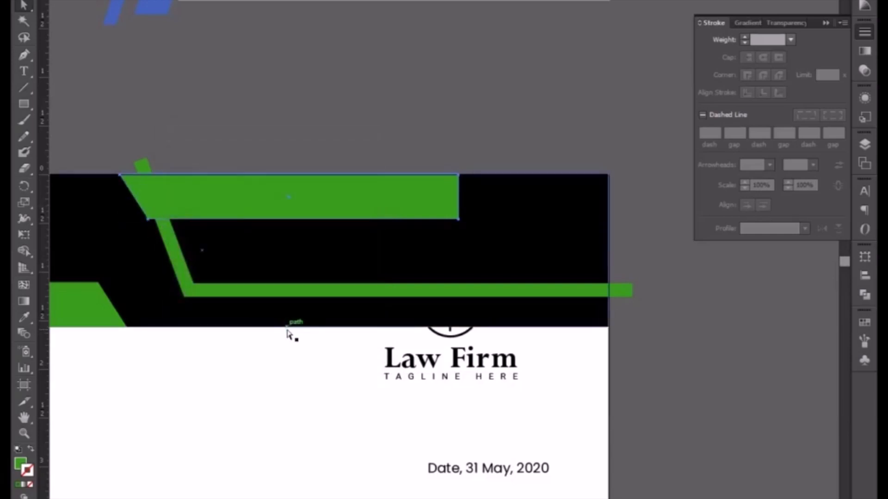
pyautogui.moveTo(278, 329); pyautogui.dragTo(300, 336)
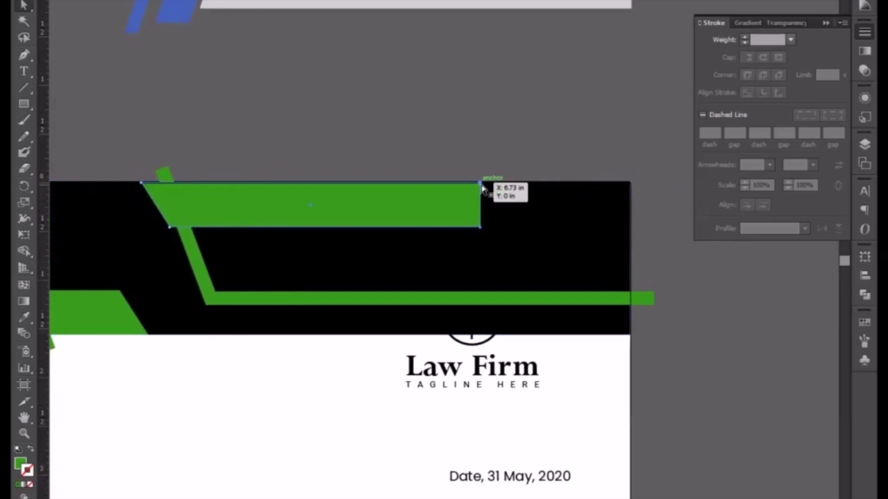
pyautogui.moveTo(480, 187); pyautogui.dragTo(654, 189)
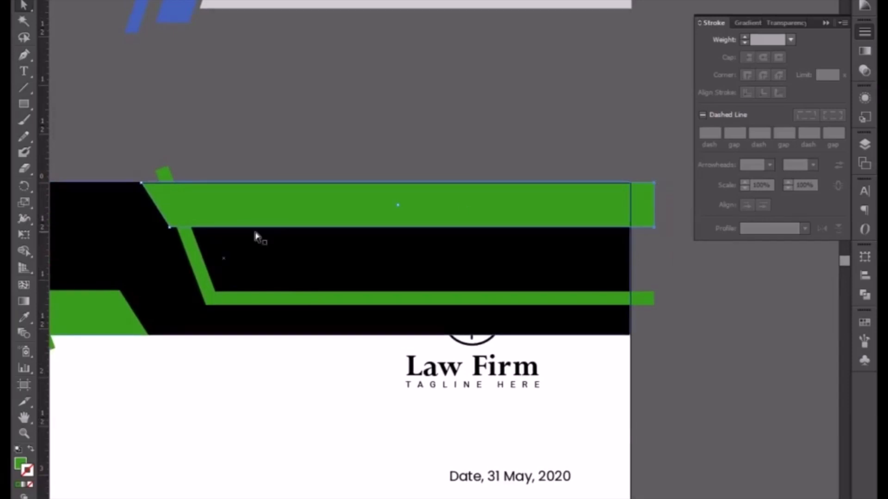
# Step: Extend the upper green band's slanted left end slightly further left, into the black gap between the two slanted lines
pyautogui.moveTo(140, 167); pyautogui.dragTo(333, 143)
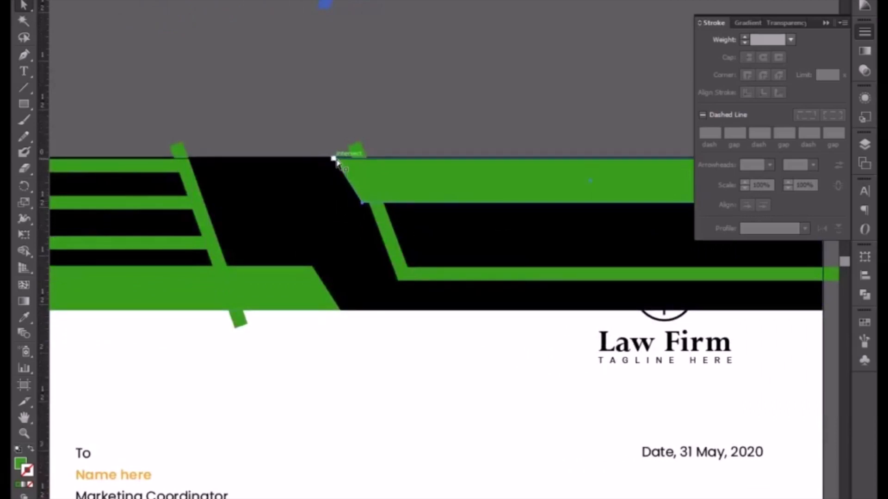
pyautogui.press('Left')
pyautogui.press('Left')
pyautogui.press('Left')
pyautogui.press('Left')
pyautogui.press('Left')
pyautogui.press('Right')
pyautogui.press('Right')
pyautogui.press('Right')
pyautogui.press('Left')
pyautogui.press('Left')
pyautogui.press('Left')
pyautogui.press('Left')
pyautogui.press('Left')
pyautogui.press('Left')
pyautogui.press('Left')
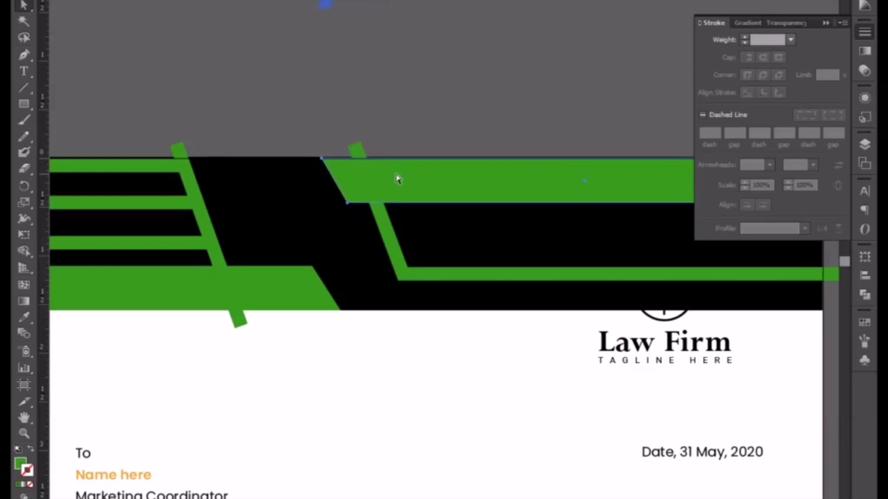
pyautogui.press('Left')
pyautogui.press('Left')
pyautogui.press('Left')
pyautogui.press('Left')
pyautogui.press('Left')
pyautogui.press('Left')
pyautogui.press('Left')
pyautogui.press('Left')
pyautogui.press('Left')
pyautogui.press('Left')
pyautogui.press('Left')
pyautogui.press('Left')
pyautogui.press('Left')
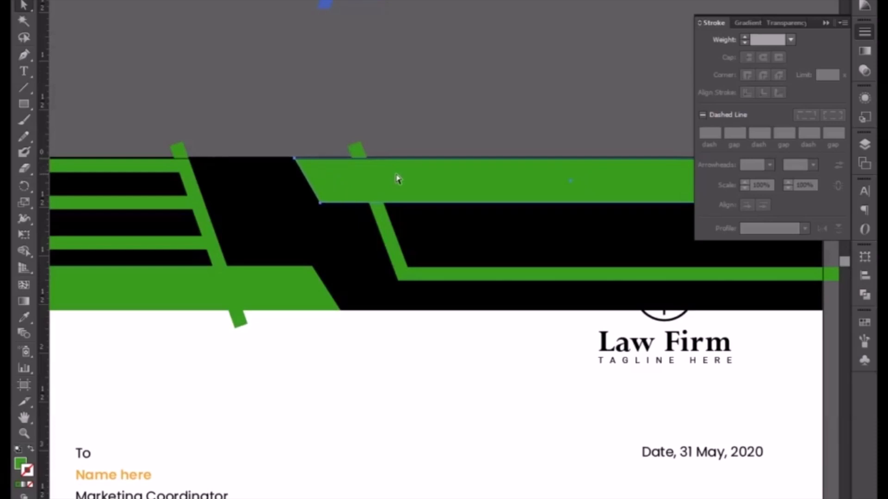
pyautogui.press('Left')
pyautogui.press('Left')
pyautogui.press('Left')
pyautogui.press('Left')
pyautogui.press('Left')
pyautogui.press('Left')
pyautogui.press('Left')
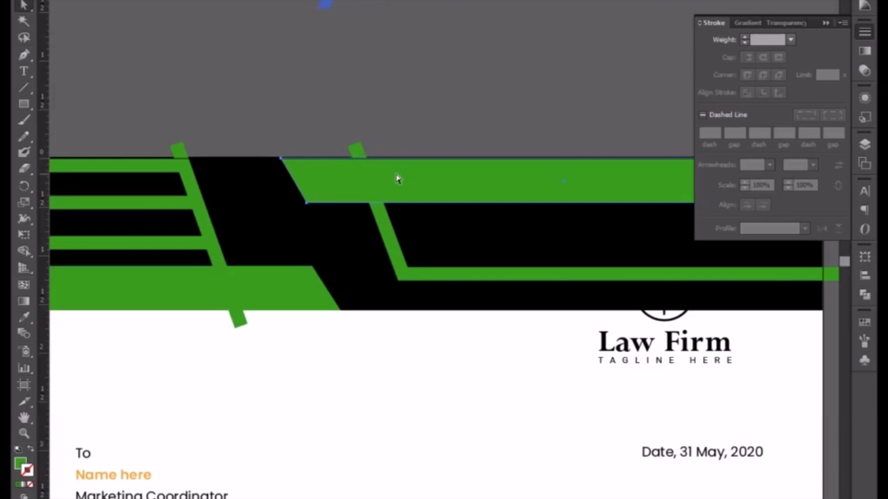
pyautogui.press('Right')
pyautogui.press('Right')
pyautogui.press('Right')
pyautogui.press('Right')
pyautogui.press('Right')
pyautogui.press('Right')
pyautogui.press('Right')
pyautogui.press('Right')
pyautogui.press('Right')
pyautogui.press('Right')
pyautogui.press('Right')
pyautogui.press('Right')
pyautogui.press('Right')
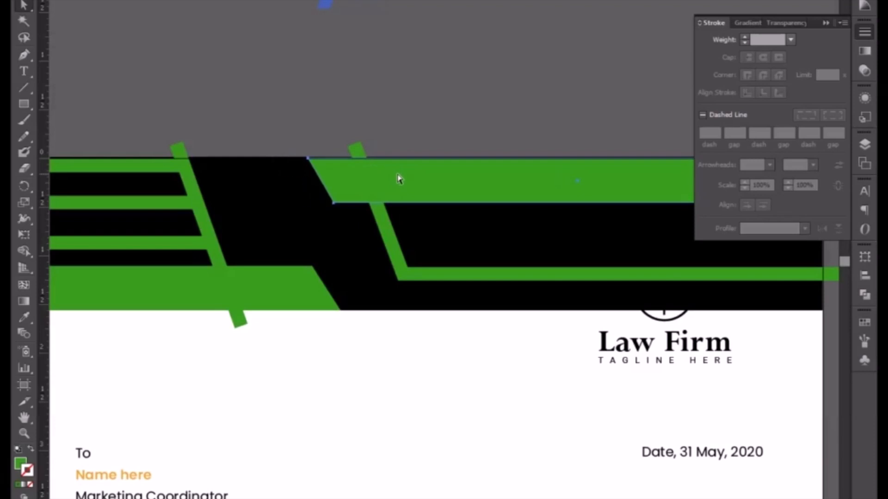
# Step: Shift the lower green band's slanted right end slightly left, widening the black gap before the bent line
pyautogui.click(313, 267)
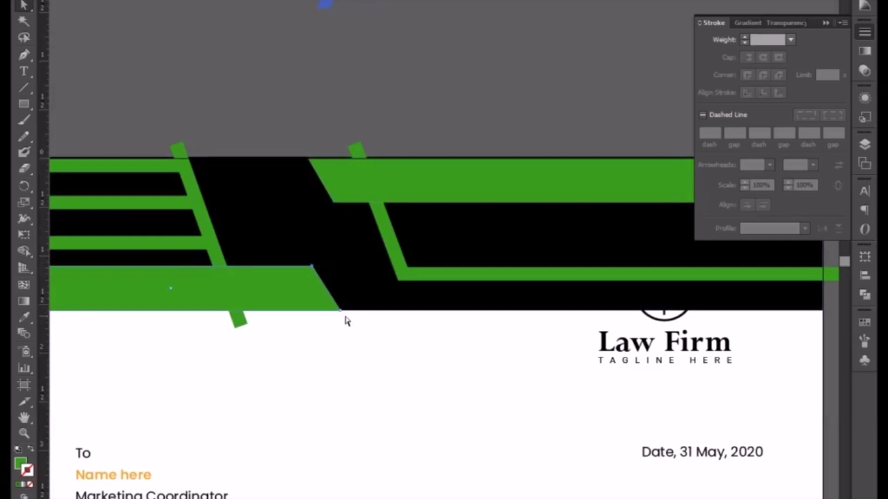
pyautogui.press('Left')
pyautogui.press('Left')
pyautogui.press('Left')
pyautogui.press('Left')
pyautogui.press('Left')
pyautogui.press('Left')
pyautogui.press('Left')
pyautogui.press('Left')
pyautogui.press('Left')
pyautogui.press('Left')
pyautogui.press('Left')
pyautogui.press('Left')
pyautogui.press('Left')
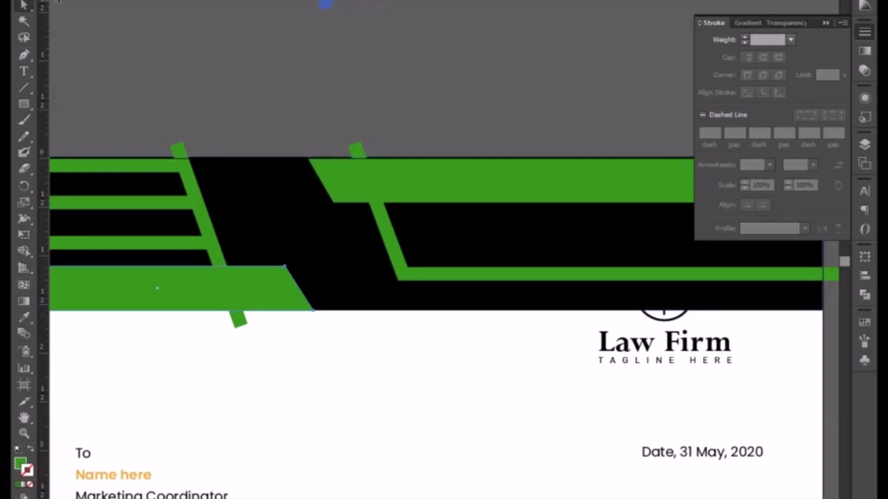
# Step: Expand the fill and stroke of the header's three horizontal green lines into filled shapes
pyautogui.press('v')
pyautogui.moveTo(162, 93); pyautogui.dragTo(385, 174)
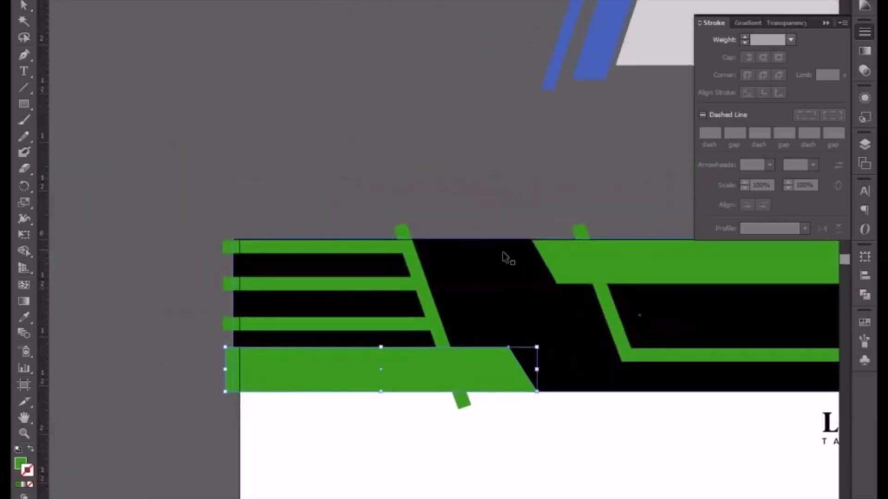
pyautogui.hotkey('ctrl', '+')
pyautogui.hotkey('ctrl', '+')
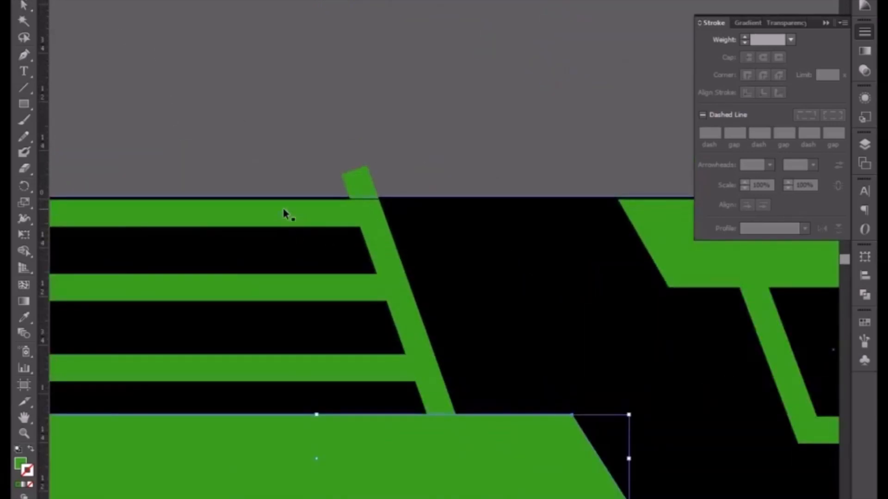
pyautogui.click(284, 211)
pyautogui.click(283, 213)
pyautogui.keyDown('shift'); pyautogui.click(297, 288); pyautogui.keyUp('shift')
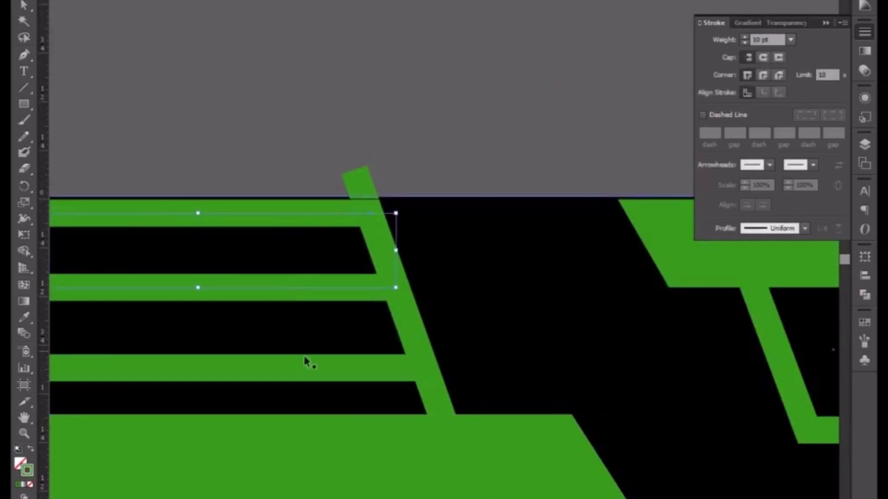
pyautogui.keyDown('shift'); pyautogui.click(308, 372); pyautogui.keyUp('shift')
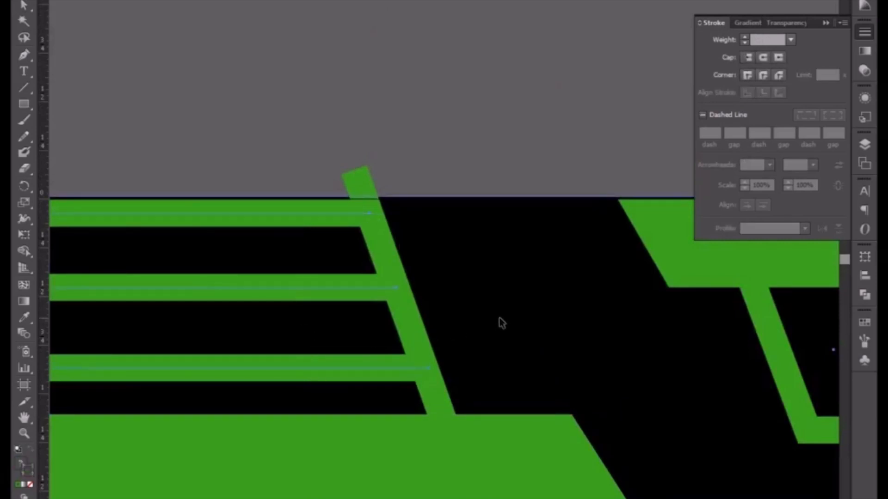
pyautogui.keyDown('shift'); pyautogui.click(505, 215); pyautogui.keyUp('shift')
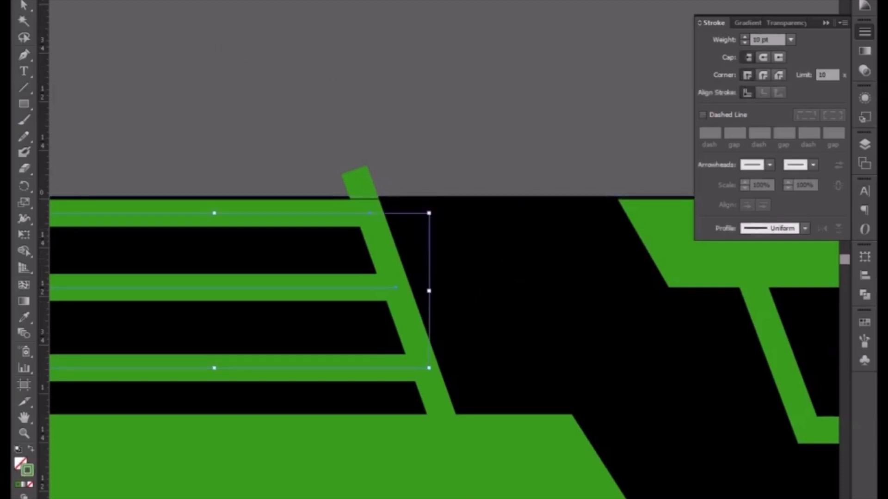
pyautogui.click(93, 0)
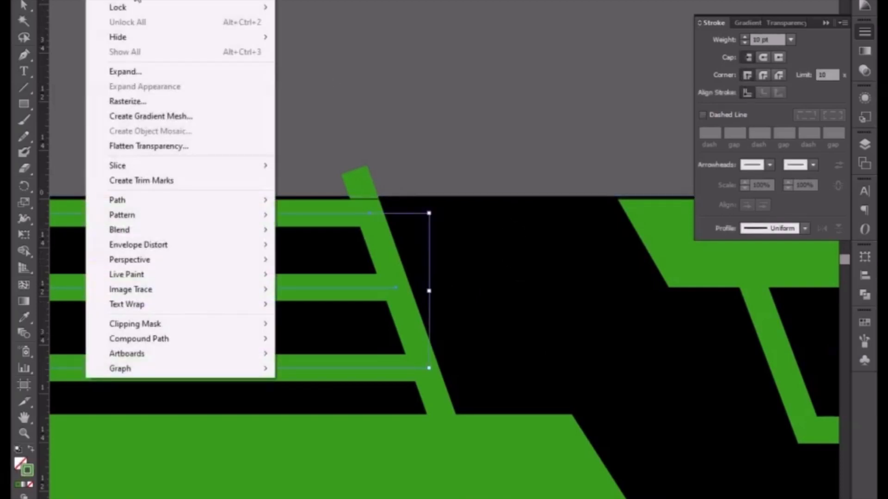
pyautogui.click(149, 76)
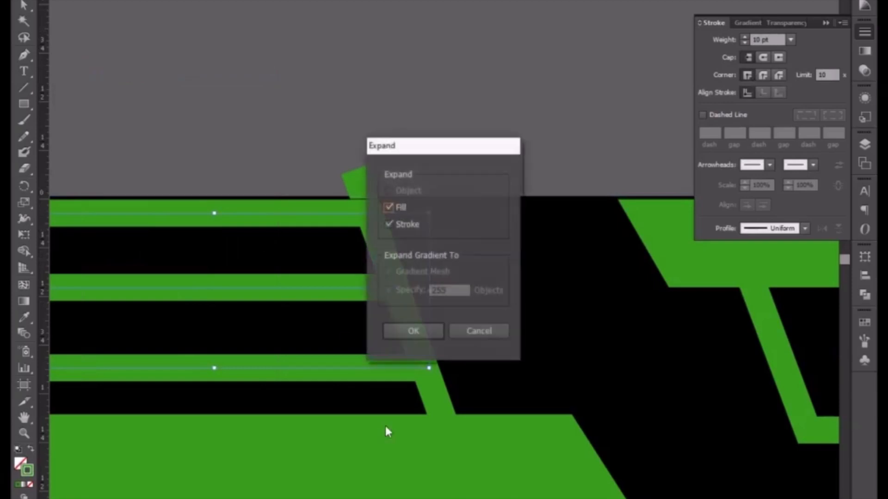
pyautogui.click(422, 333)
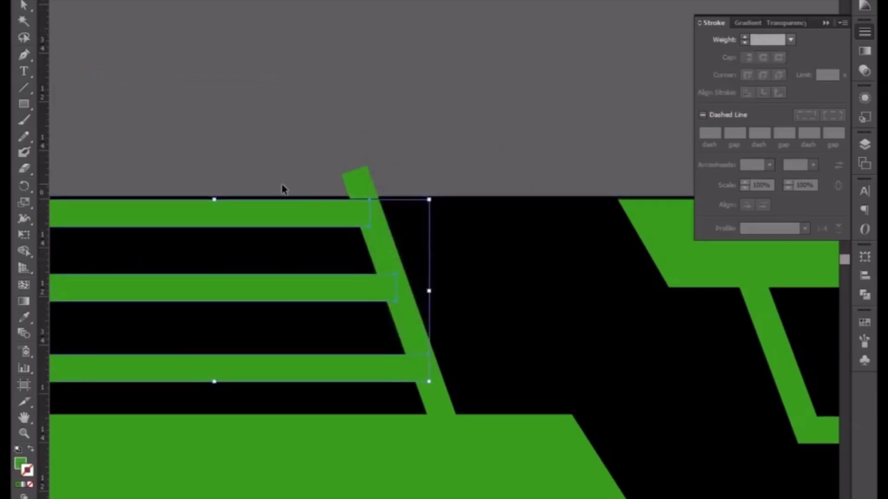
# Step: Expand the fill and stroke of the first slanted green line into a filled shape
pyautogui.click(297, 153)
pyautogui.doubleClick(378, 238)
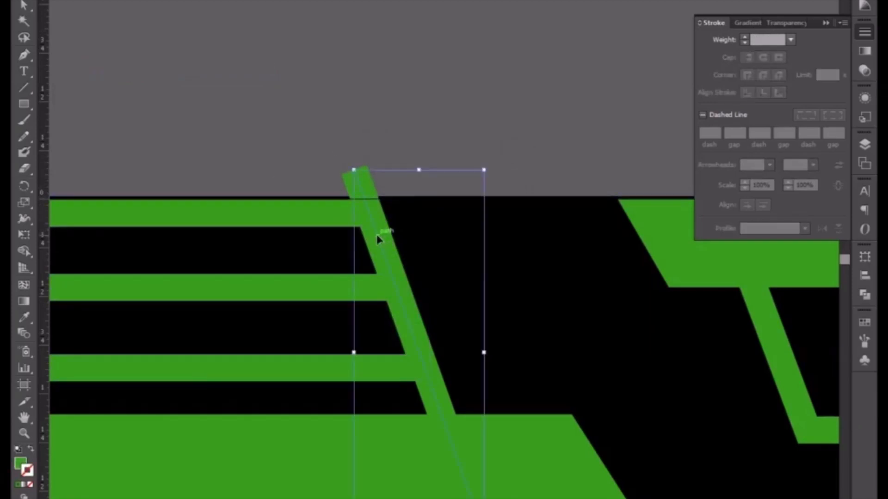
pyautogui.doubleClick(399, 118)
pyautogui.doubleClick(372, 238)
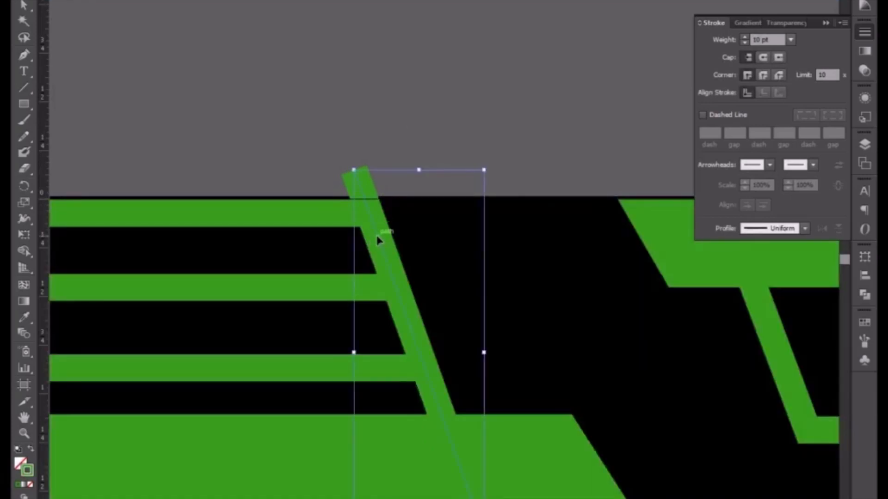
pyautogui.doubleClick(370, 153)
pyautogui.click(357, 184)
pyautogui.click(100, 1)
pyautogui.click(130, 69)
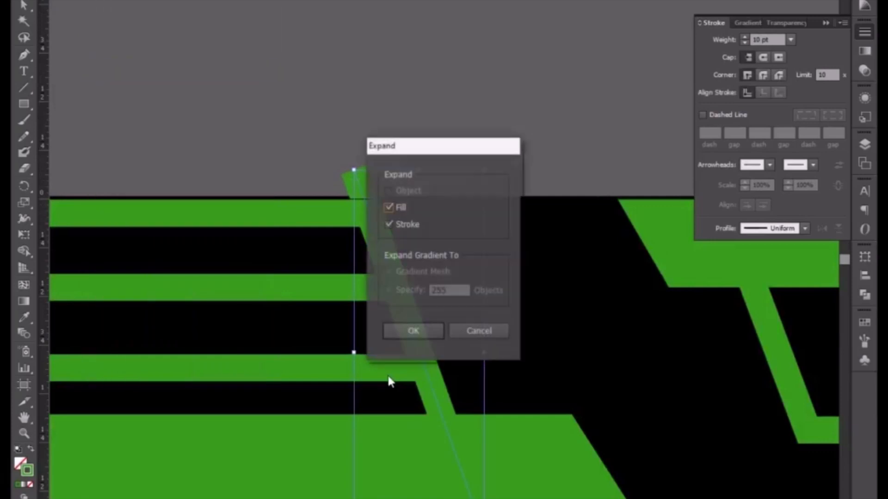
pyautogui.click(410, 337)
# Step: Expand the fill and stroke of the bent green line into a filled shape
pyautogui.hscroll(4, 555, 363)
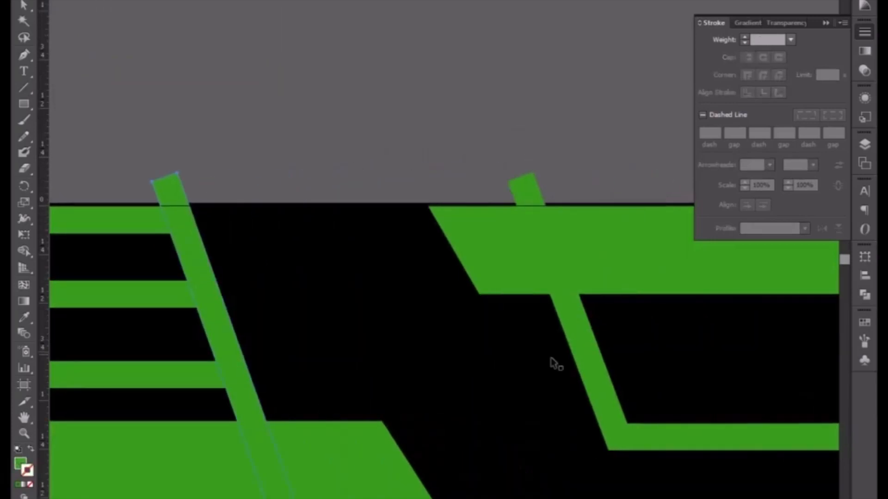
pyautogui.click(588, 352)
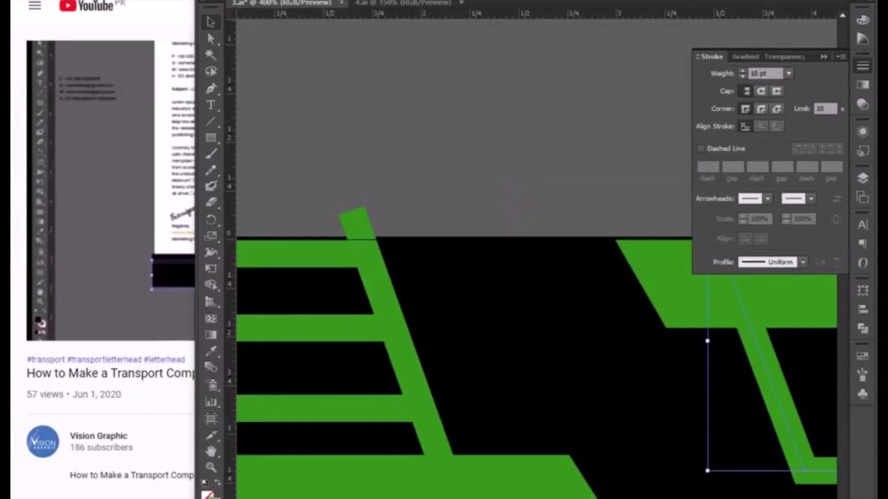
pyautogui.hotkey('ctrl', 'w')
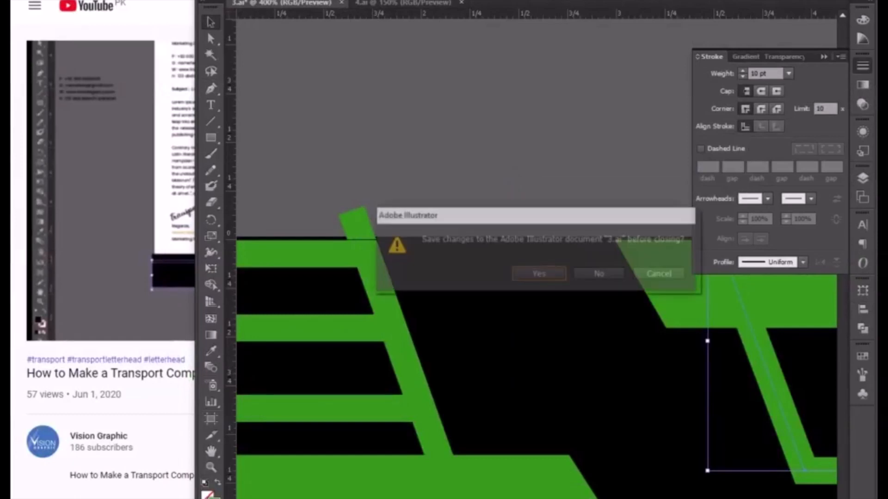
pyautogui.click(648, 273)
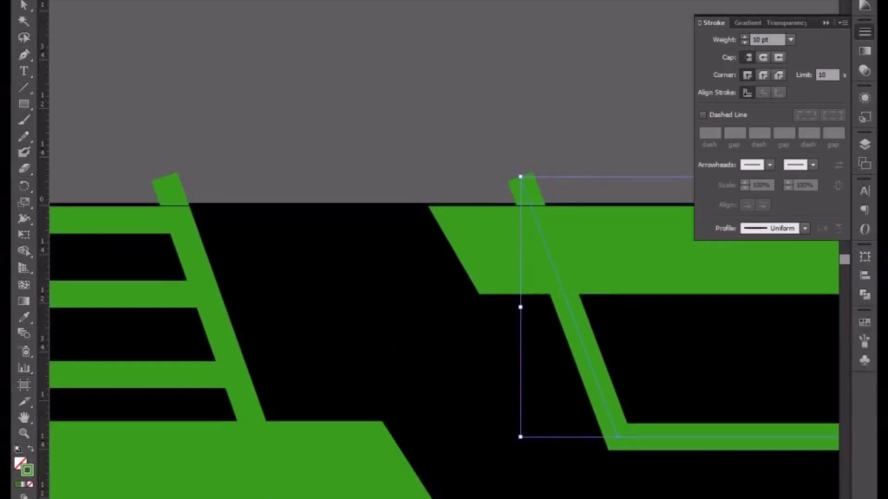
pyautogui.hotkey('alt', 'o')
pyautogui.press('x')
pyautogui.hotkey('alt', 'o')
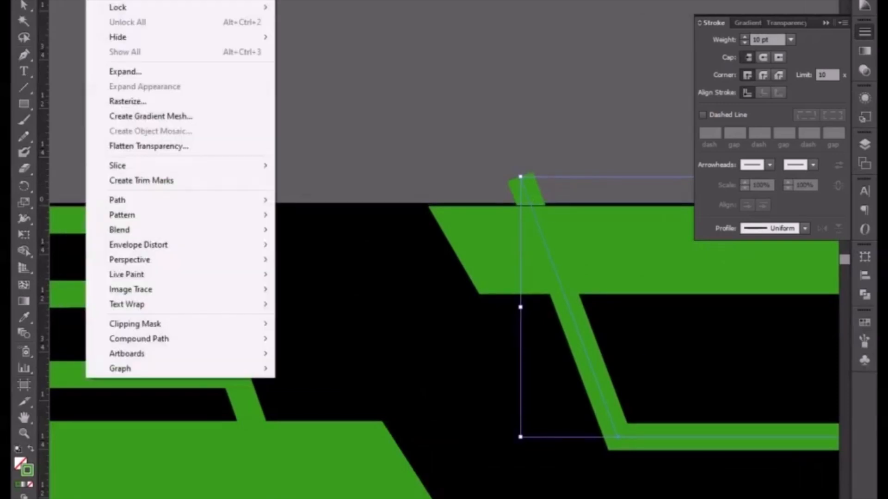
pyautogui.click(138, 74)
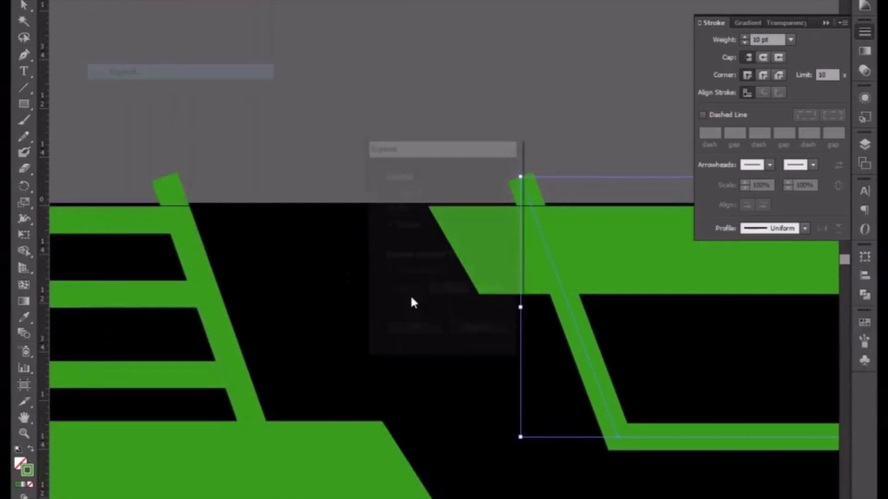
pyautogui.click(420, 334)
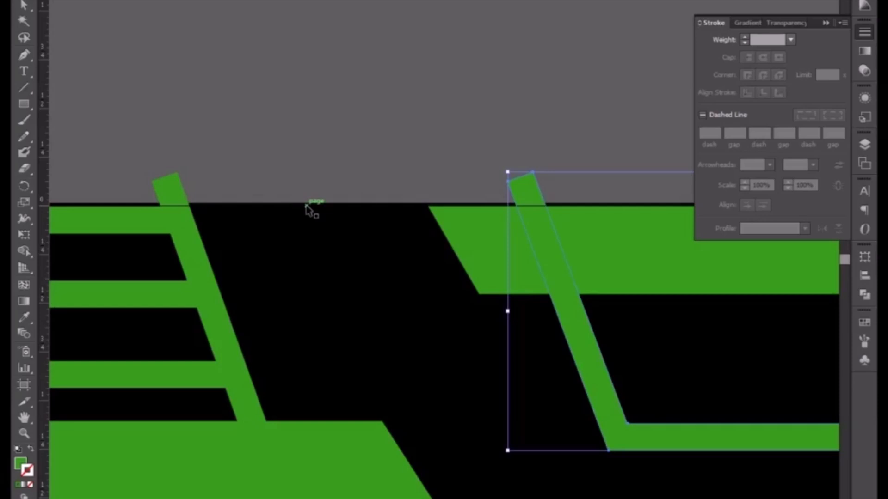
# Step: Nudge the uppermost horizontal green bar and the upper green band together very slightly at the header's upper edge
pyautogui.hotkey('ctrl', '-')
pyautogui.click(272, 249)
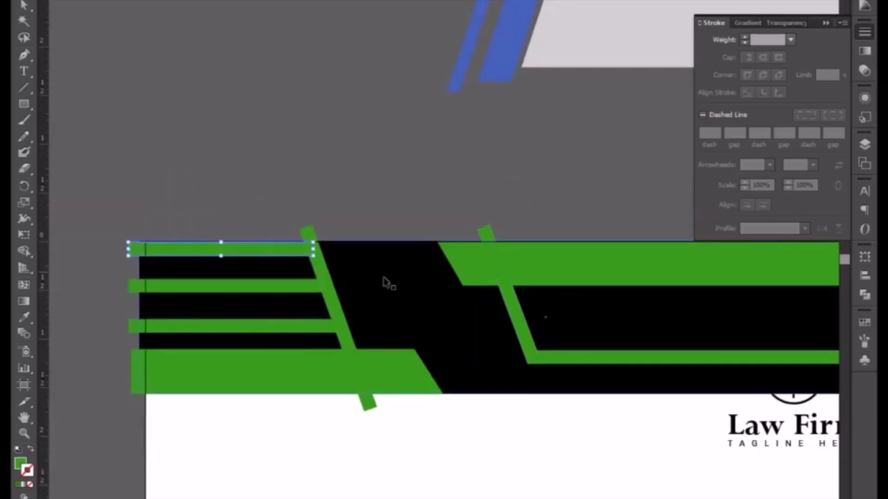
pyautogui.hotkey('ctrl', '+')
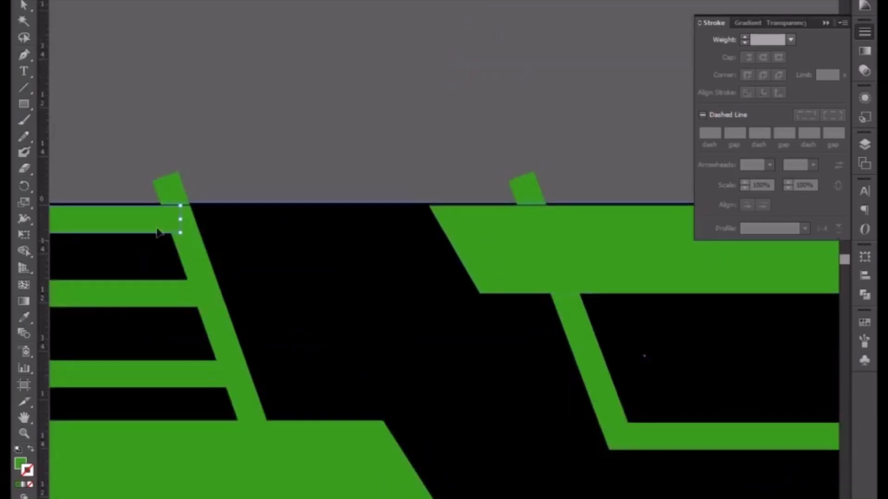
pyautogui.moveTo(358, 155); pyautogui.dragTo(390, 180)
pyautogui.keyDown('shift'); pyautogui.click(537, 262); pyautogui.keyUp('shift')
pyautogui.moveTo(315, 196); pyautogui.dragTo(591, 255)
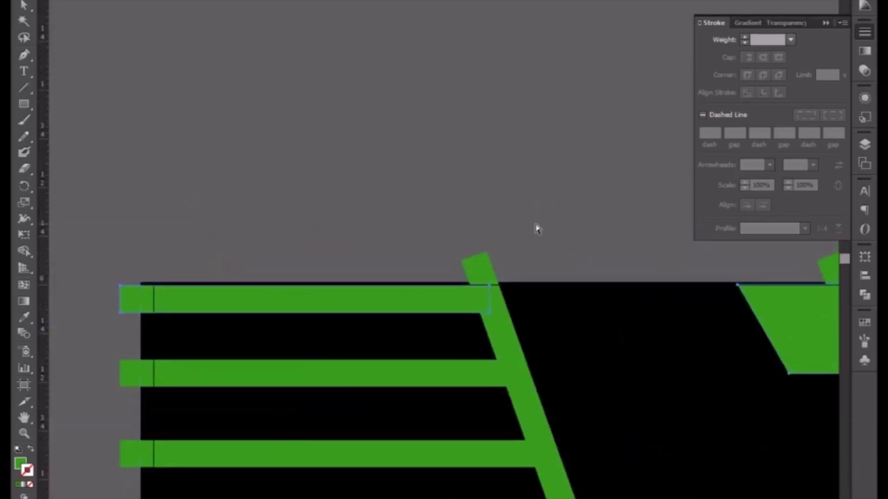
pyautogui.hotkey('ctrl', '+')
pyautogui.hotkey('ctrl', '+')
pyautogui.hotkey('ctrl', '+')
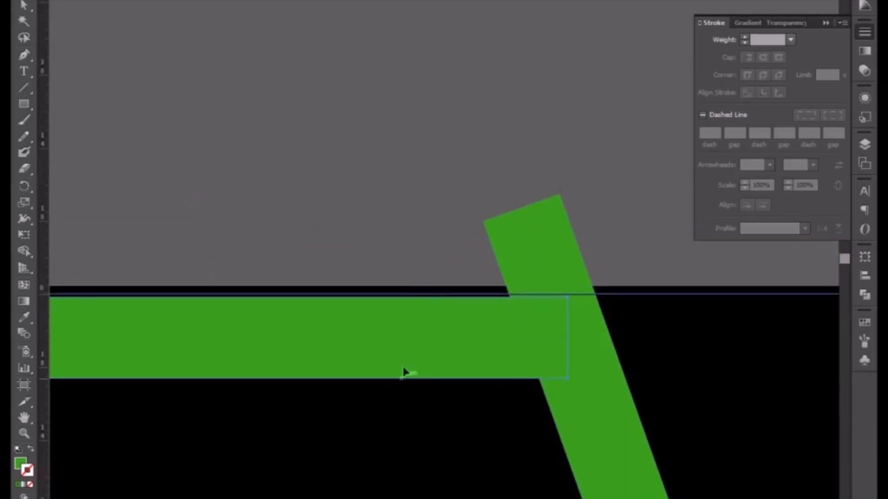
pyautogui.moveTo(402, 349); pyautogui.dragTo(403, 353)
pyautogui.hotkey('ctrl', '-')
pyautogui.hotkey('ctrl', '-')
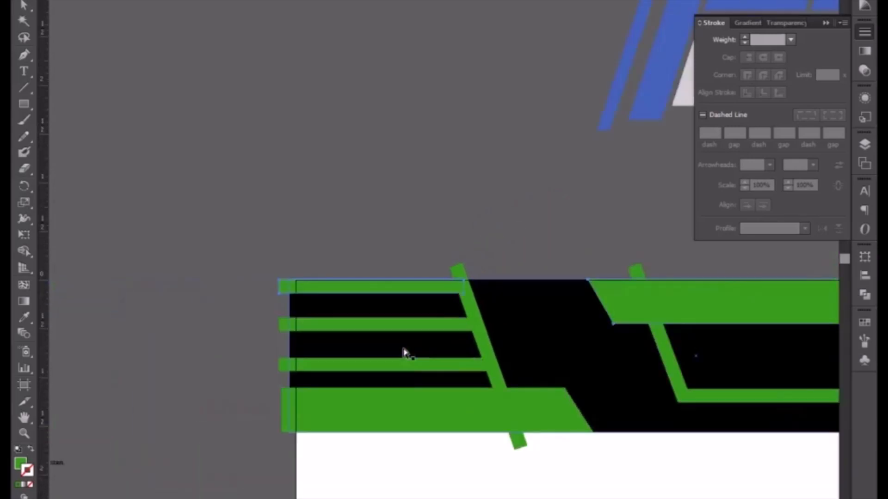
# Step: Divide all the overlapping black and green header shapes with Pathfinder and ungroup the resulting pieces
pyautogui.click(465, 185)
pyautogui.moveTo(465, 185); pyautogui.dragTo(319, 172)
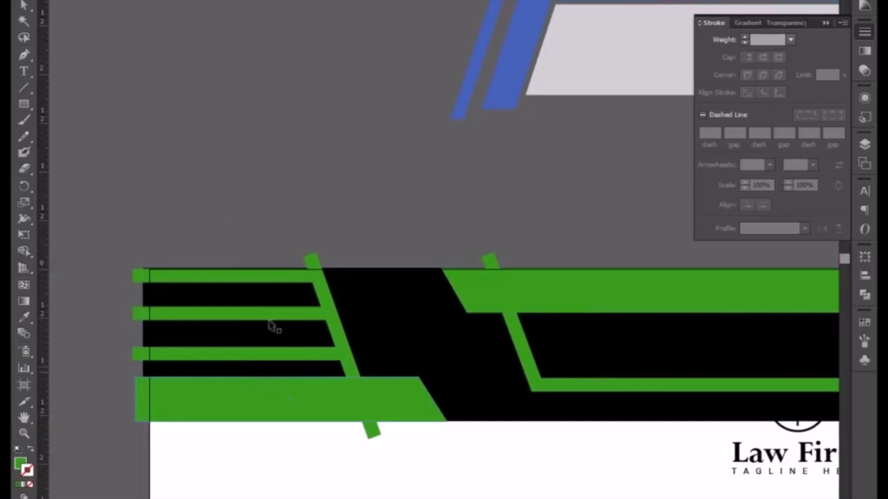
pyautogui.hotkey('ctrl', '-')
pyautogui.moveTo(226, 217); pyautogui.dragTo(561, 414)
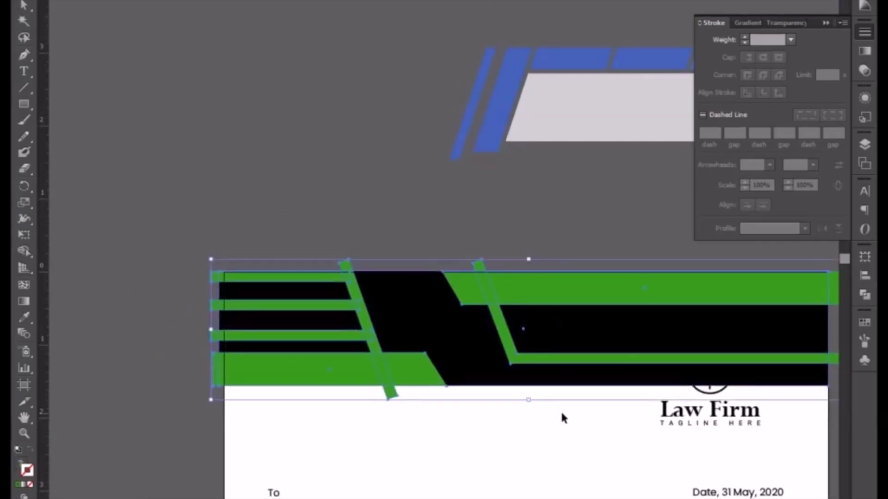
pyautogui.click(866, 297)
pyautogui.click(709, 312)
pyautogui.hotkey('ctrl', 'shift', 'g')
pyautogui.click(158, 222)
# Step: Delete the three horizontal green bars from the black header so the gaps between the black bars are empty
pyautogui.click(296, 277)
pyautogui.keyDown('shift'); pyautogui.click(301, 306); pyautogui.keyUp('shift')
pyautogui.doubleClick(303, 336)
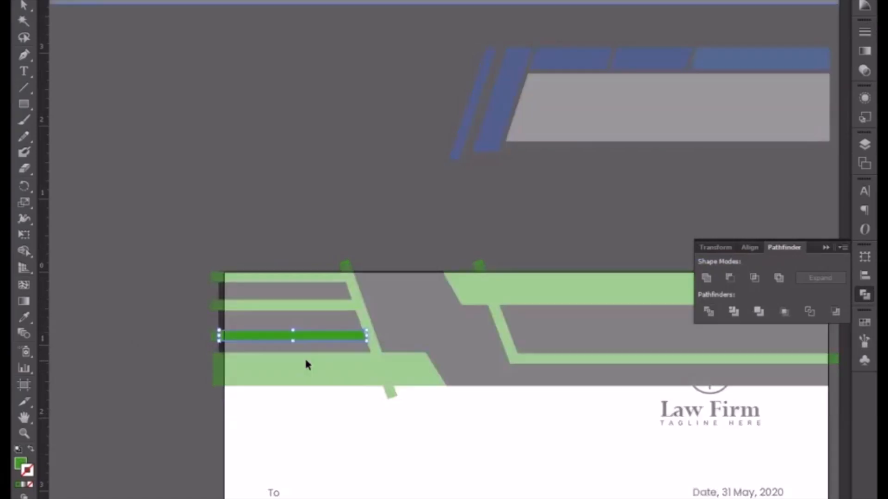
pyautogui.doubleClick(243, 223)
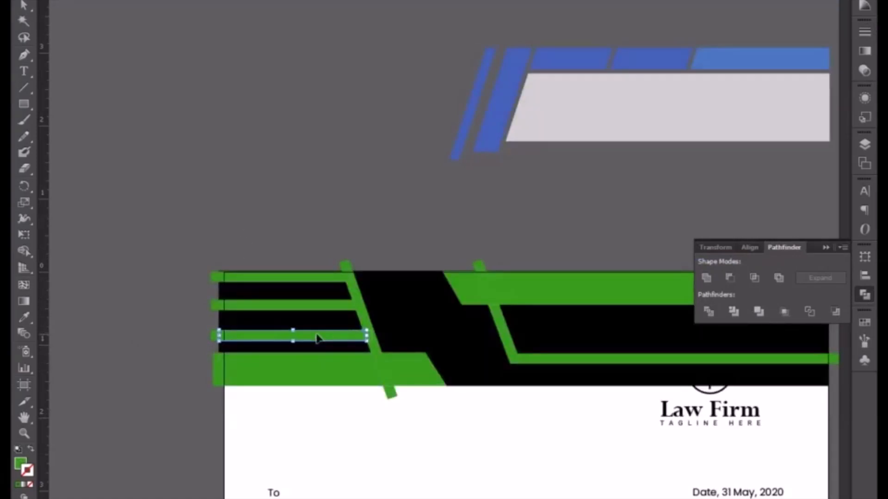
pyautogui.press('Delete')
pyautogui.click(311, 306)
pyautogui.press('Delete')
pyautogui.click(311, 278)
pyautogui.press('Delete')
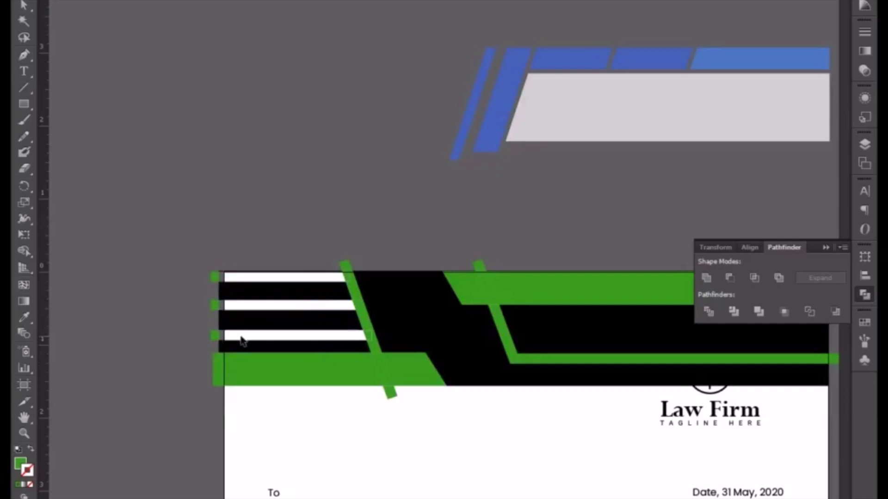
# Step: Delete the three small green bar ends that stick out beyond the header's left edge
pyautogui.click(214, 336)
pyautogui.press('Delete')
pyautogui.click(214, 306)
pyautogui.press('Delete')
pyautogui.click(215, 278)
pyautogui.press('Delete')
# Step: Delete the first slanted green line's pieces above the lower green band and the thin black sliver along the header's upper edge
pyautogui.click(346, 266)
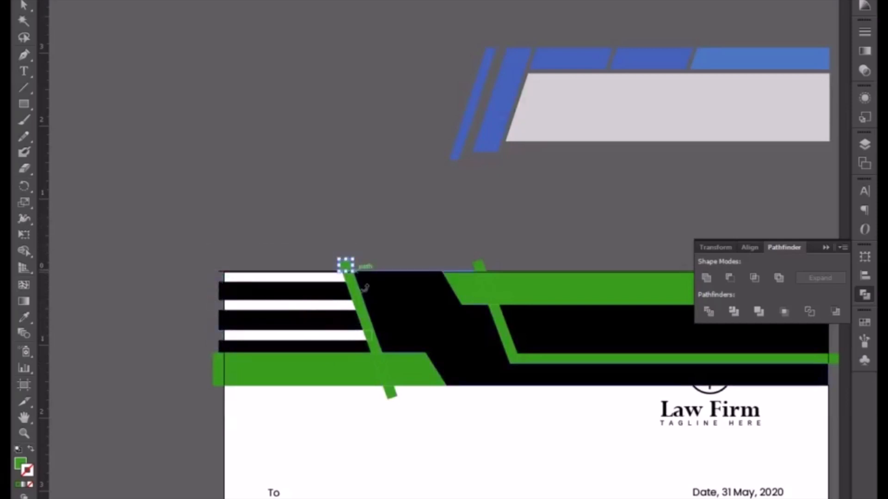
pyautogui.press('Delete')
pyautogui.moveTo(228, 246); pyautogui.dragTo(335, 272)
pyautogui.press('Delete')
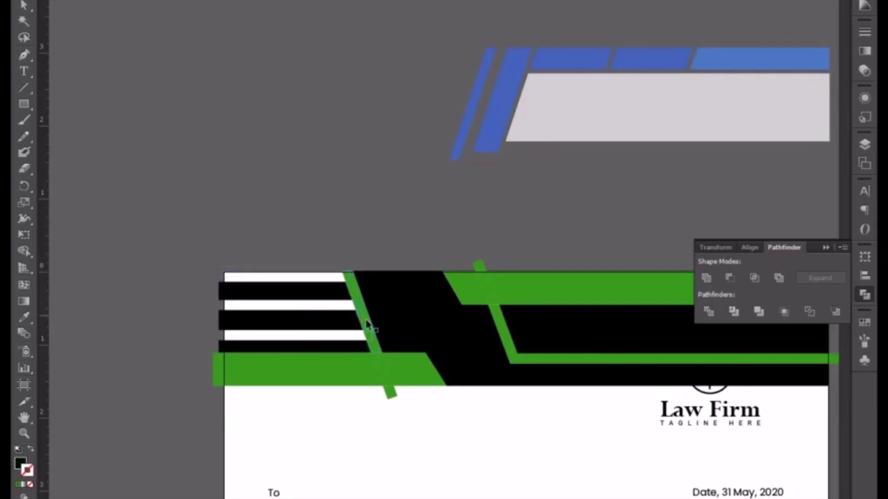
pyautogui.click(348, 277)
pyautogui.press('Delete')
pyautogui.click(368, 336)
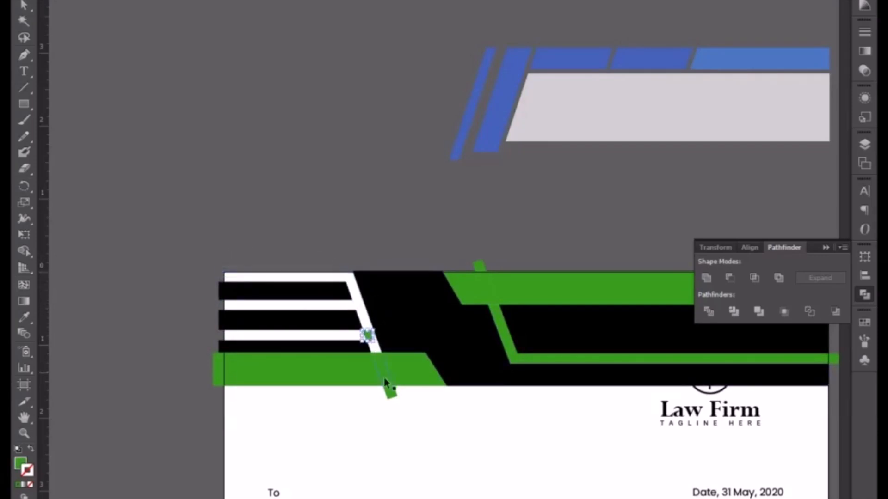
pyautogui.press('Delete')
# Step: Delete the lower green band, including the slanted line's remaining pieces and the leftover strip beyond the page's left edge
pyautogui.click(378, 377)
pyautogui.keyDown('shift'); pyautogui.click(374, 372); pyautogui.keyUp('shift')
pyautogui.press('Delete')
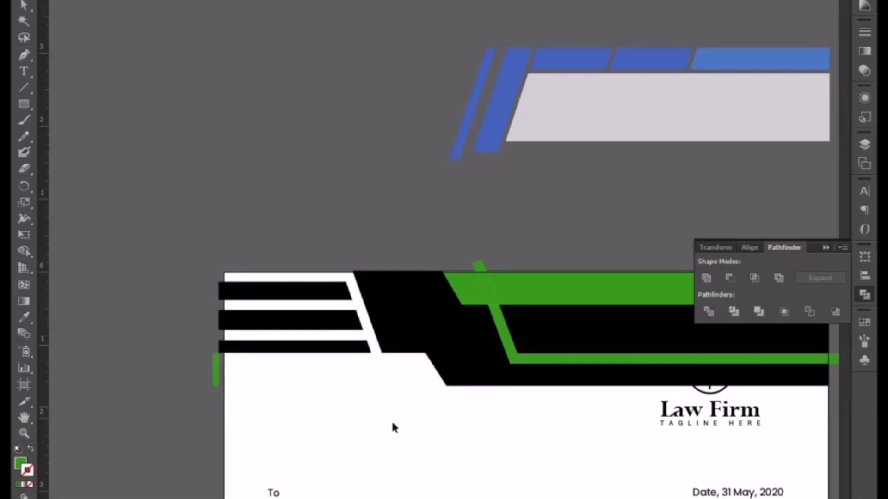
pyautogui.moveTo(204, 367); pyautogui.dragTo(238, 382)
pyautogui.press('Delete')
# Step: Delete the lowest and thinnest of the three black bars at the header's left end
pyautogui.hscroll(3, 218, 347)
pyautogui.scroll(-1, 217, 347)
pyautogui.click(233, 318)
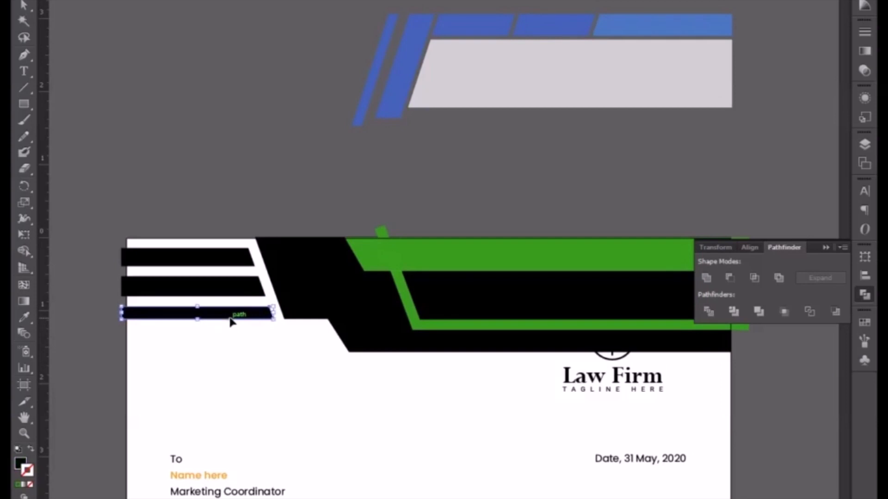
pyautogui.press('Delete')
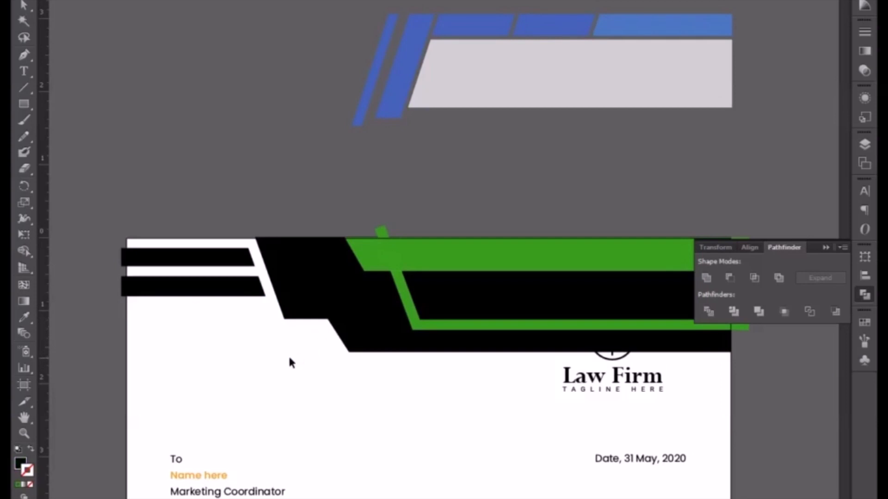
pyautogui.scroll(4, 290, 363)
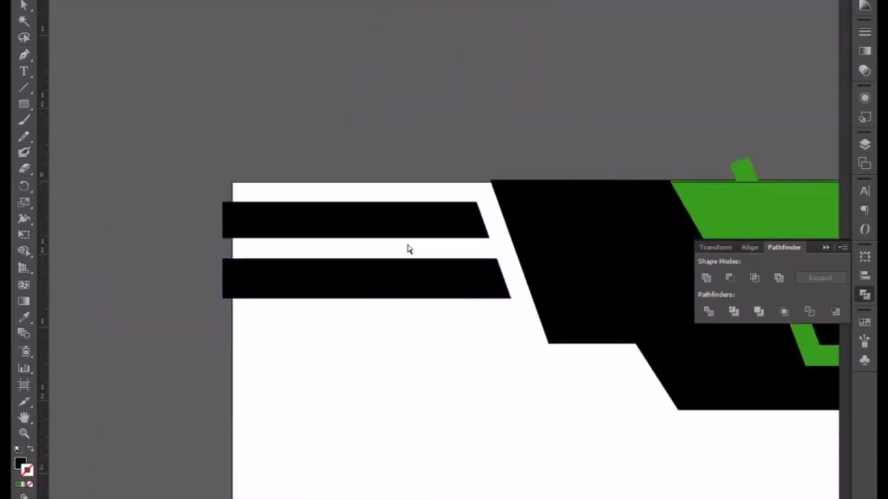
# Step: Duplicate the upper black bar at the header's left end onto the lower bar, with their upper edges aligned
pyautogui.scroll(2, 409, 248)
pyautogui.click(402, 224)
pyautogui.moveTo(401, 216); pyautogui.dragTo(412, 287)
pyautogui.moveTo(413, 290); pyautogui.dragTo(412, 289)
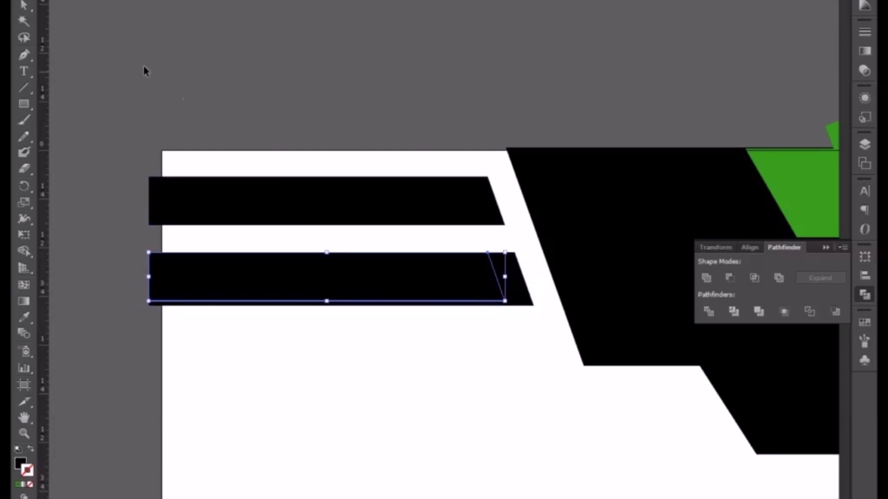
# Step: Align the copied bar's slanted end with the lower bar's slanted edge and delete the original lower bar
pyautogui.click(29, 8)
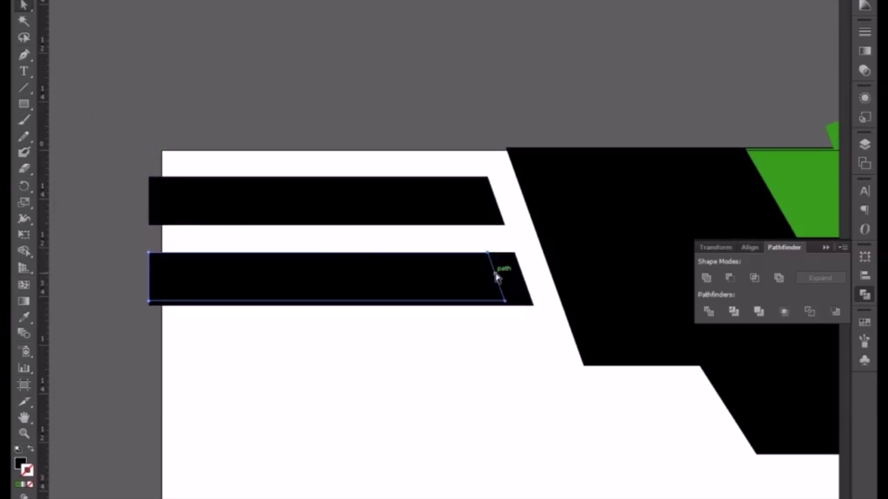
pyautogui.moveTo(498, 276); pyautogui.dragTo(241, 254)
pyautogui.hotkey('ctrl', '=')
pyautogui.hotkey('ctrl', '=')
pyautogui.hotkey('ctrl', '=')
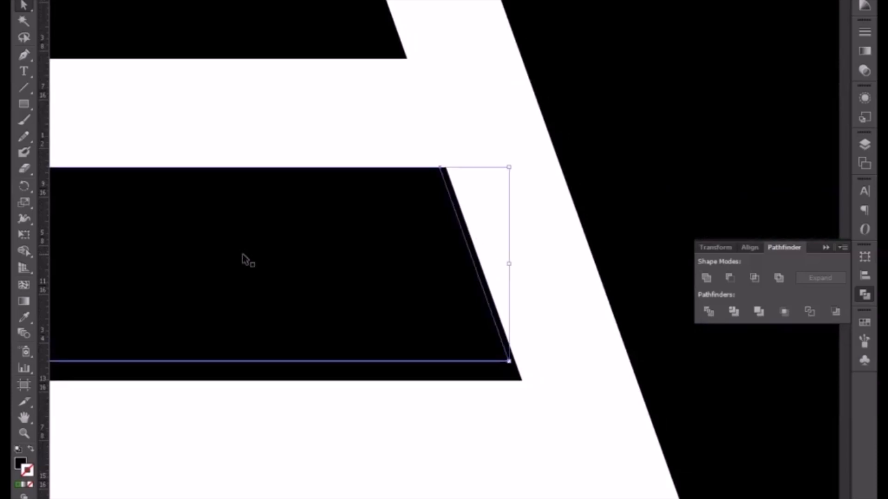
pyautogui.hotkey('ctrl', '=')
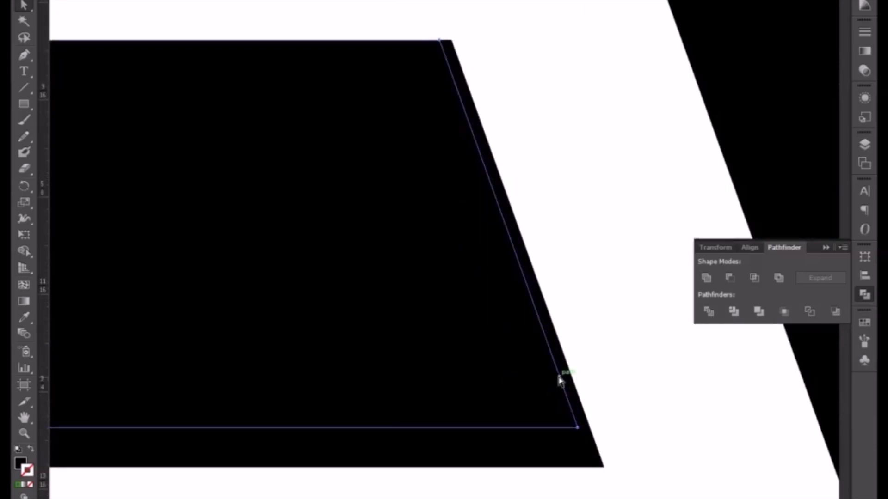
pyautogui.moveTo(563, 373); pyautogui.dragTo(573, 381)
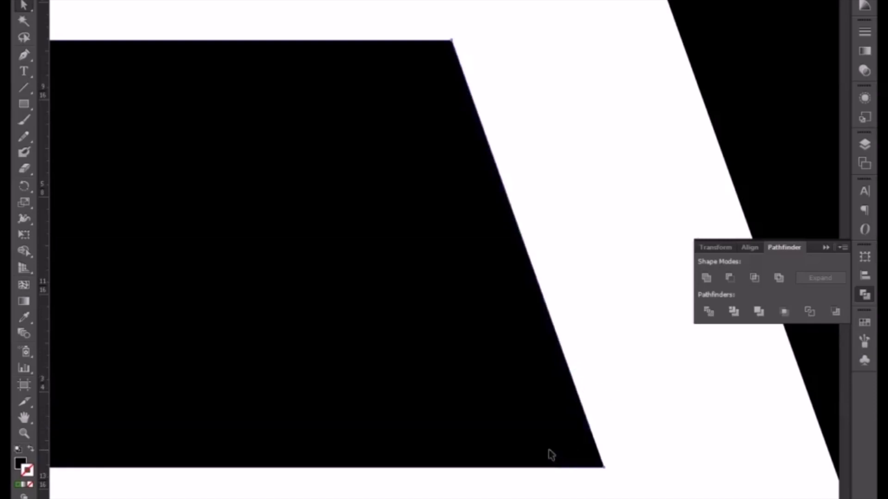
pyautogui.press('Delete')
# Step: Delete the upper green band's pieces from the header, including the slanted green line's section crossing it
pyautogui.hotkey('ctrl', '-')
pyautogui.hotkey('ctrl', '-')
pyautogui.hotkey('ctrl', '-')
pyautogui.hotkey('ctrl', '-')
pyautogui.hotkey('ctrl', '-')
pyautogui.hotkey('ctrl', '-')
pyautogui.hotkey('ctrl', '-')
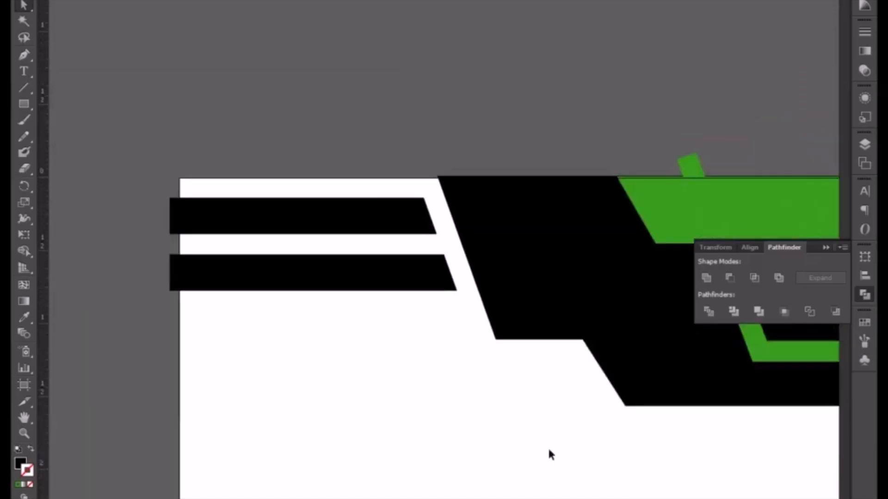
pyautogui.hotkey('ctrl', '-')
pyautogui.moveTo(511, 439); pyautogui.dragTo(228, 472)
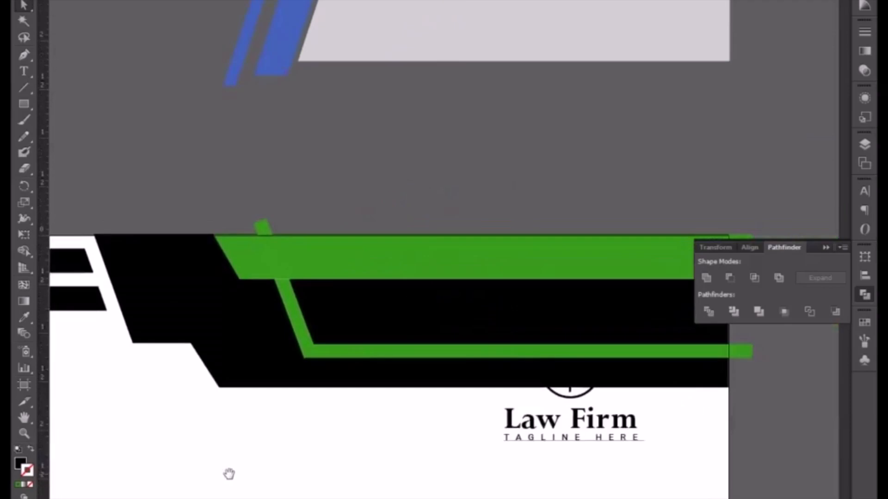
pyautogui.click(24, 5)
pyautogui.click(338, 240)
pyautogui.press('Delete')
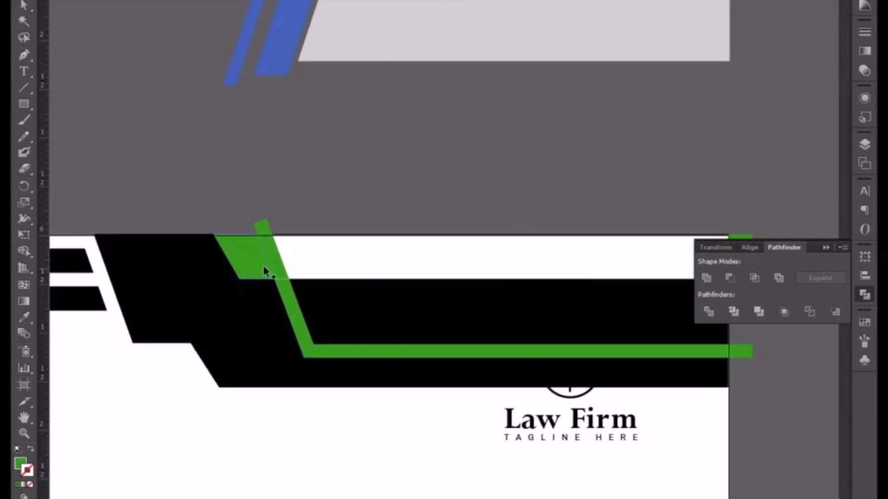
pyautogui.press('Delete')
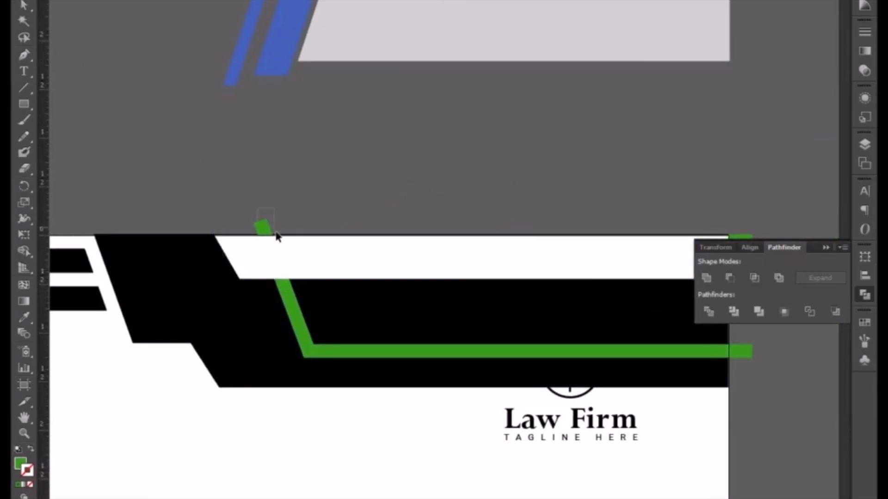
pyautogui.click(282, 243)
pyautogui.press('Delete')
pyautogui.hotkey('ctrl', 'z')
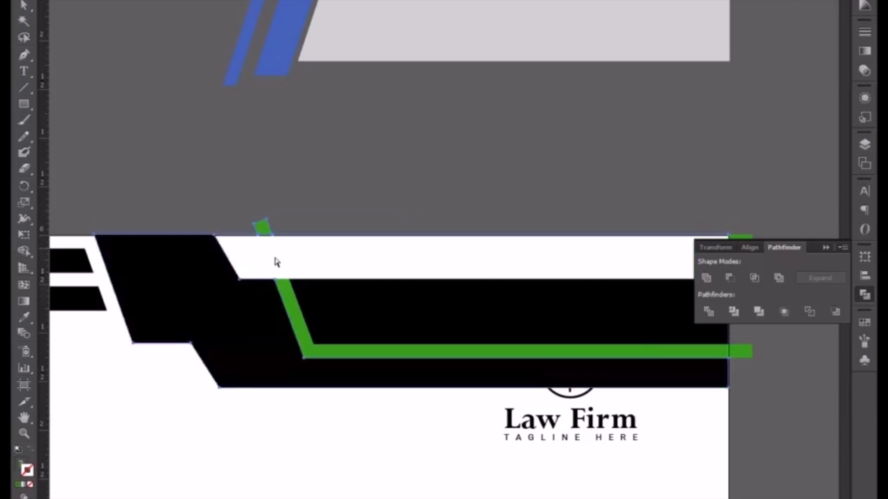
# Step: Delete the slanted green line's stub above the page and the thin black sliver along the page's upper edge beside it
pyautogui.click(273, 229)
pyautogui.click(262, 227)
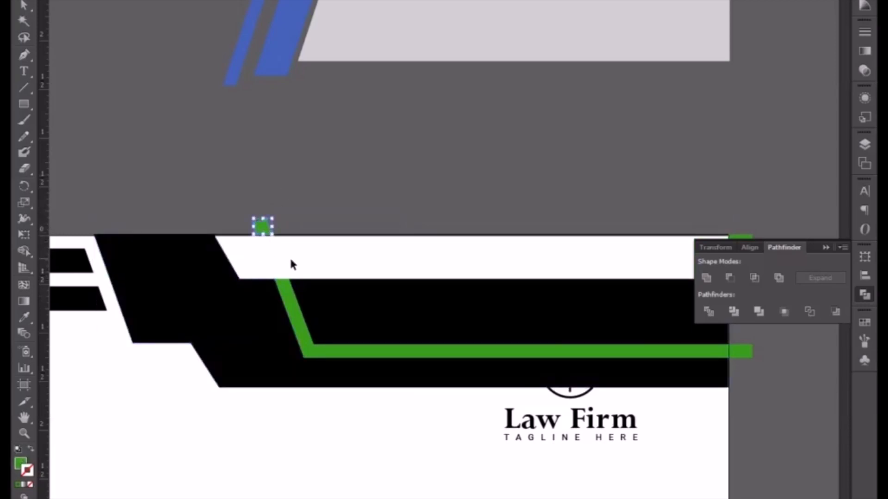
pyautogui.press('Delete')
pyautogui.click(291, 238)
pyautogui.doubleClick(277, 238)
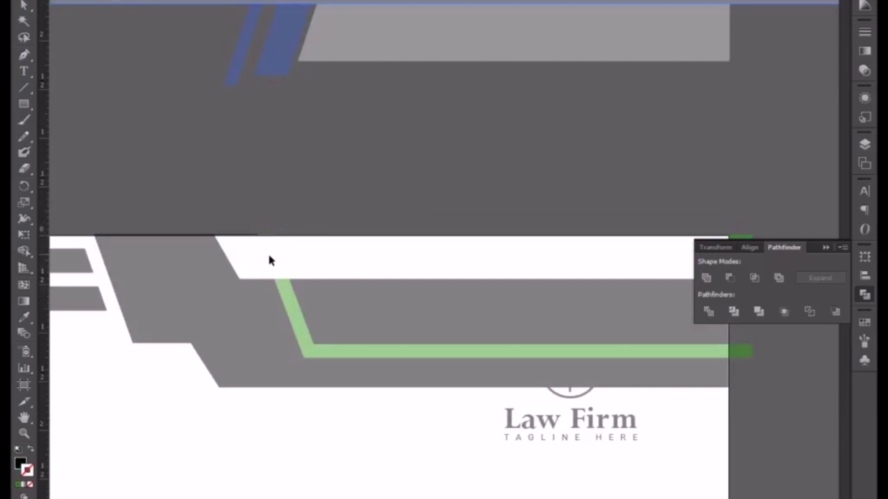
pyautogui.doubleClick(296, 203)
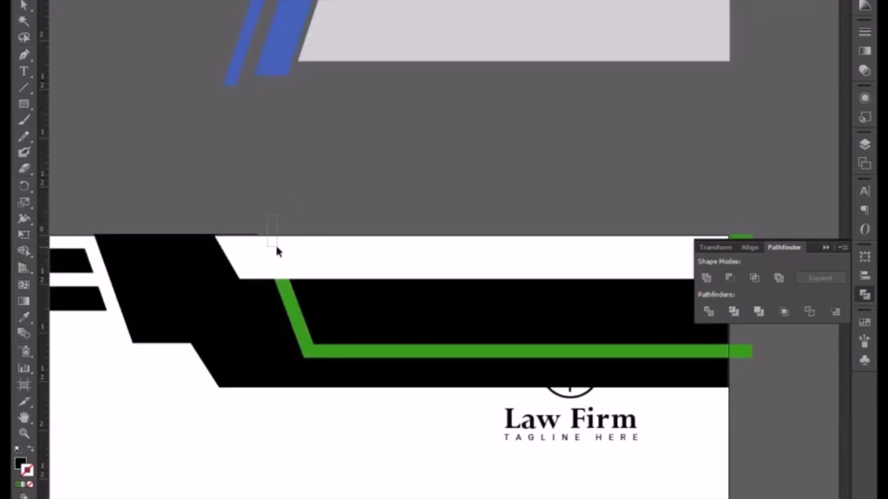
# Step: Delete the bent green line running down and across inside the black header
pyautogui.doubleClick(298, 311)
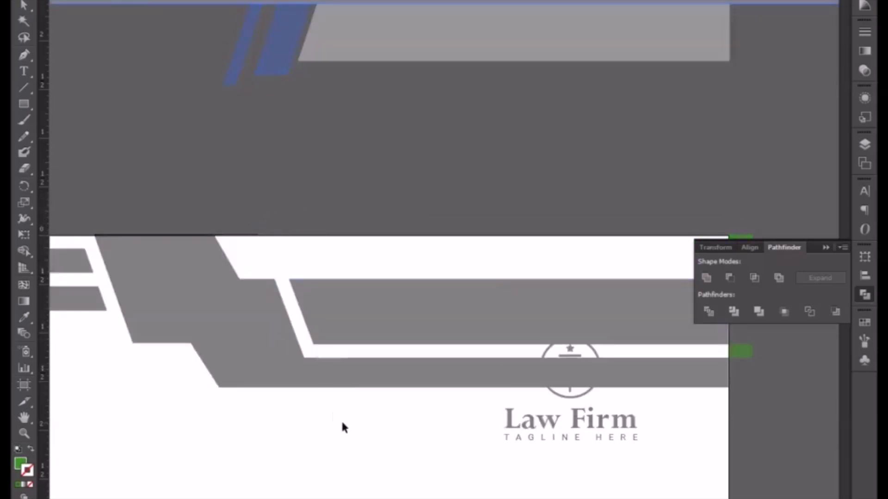
pyautogui.doubleClick(342, 427)
# Step: Move the Law Firm logo straight down into the white area between the black header and the date
pyautogui.click(569, 419)
pyautogui.scroll(-3, 567, 342)
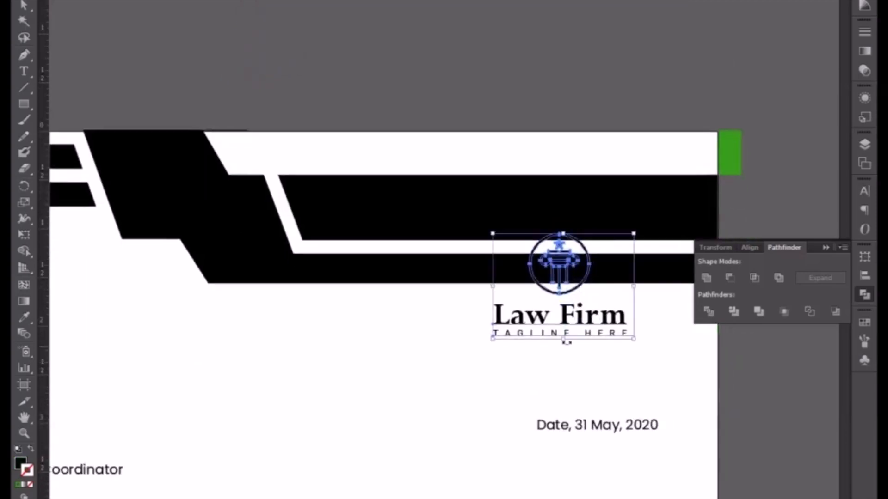
pyautogui.hotkey('shift', 'Down')
pyautogui.hotkey('shift', 'Down')
pyautogui.hotkey('shift', 'Down')
pyautogui.hotkey('shift', 'Down')
pyautogui.hotkey('shift', 'Down')
pyautogui.hotkey('shift', 'Down')
pyautogui.hotkey('shift', 'Down')
pyautogui.hotkey('ctrl', 'shift', 'a')
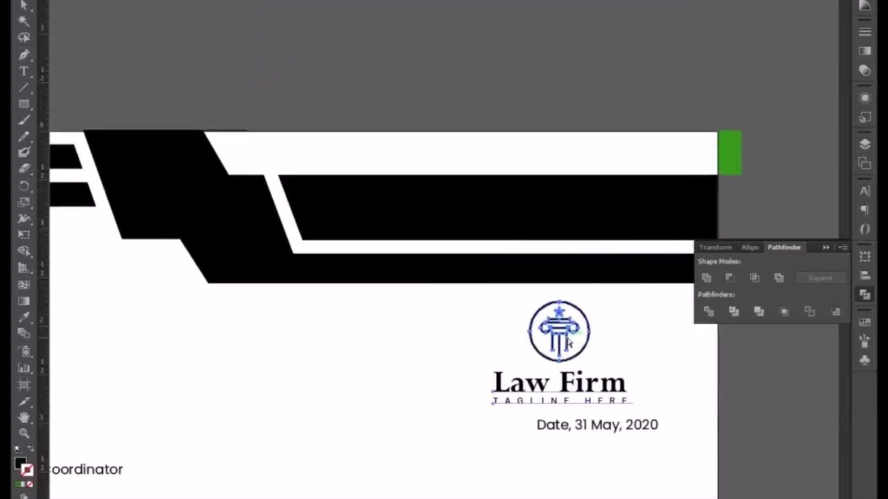
pyautogui.hotkey('ctrl', '-')
pyautogui.hotkey('ctrl', '-')
pyautogui.hotkey('ctrl', 'z')
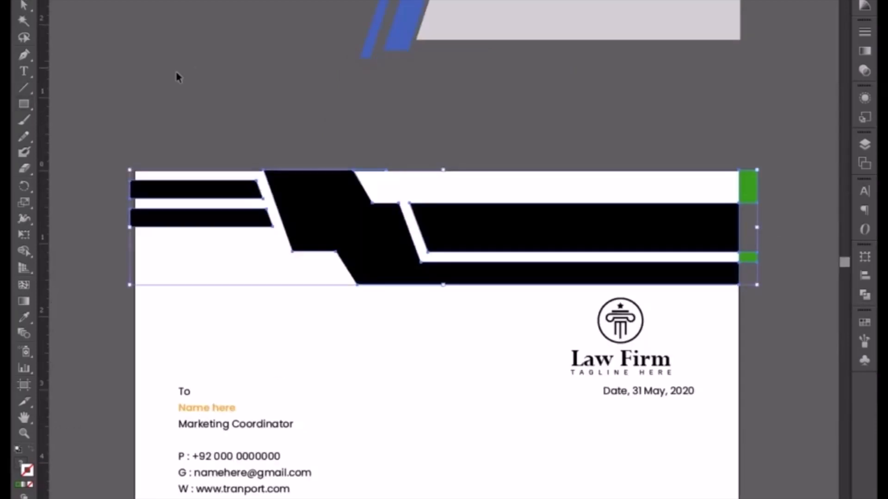
# Step: Draw a stroke-only Pen path down the slanted white gap and about 4.5 in horizontally across the thick black band past the page edge
pyautogui.click(246, 135)
pyautogui.hotkey('ctrl', '=')
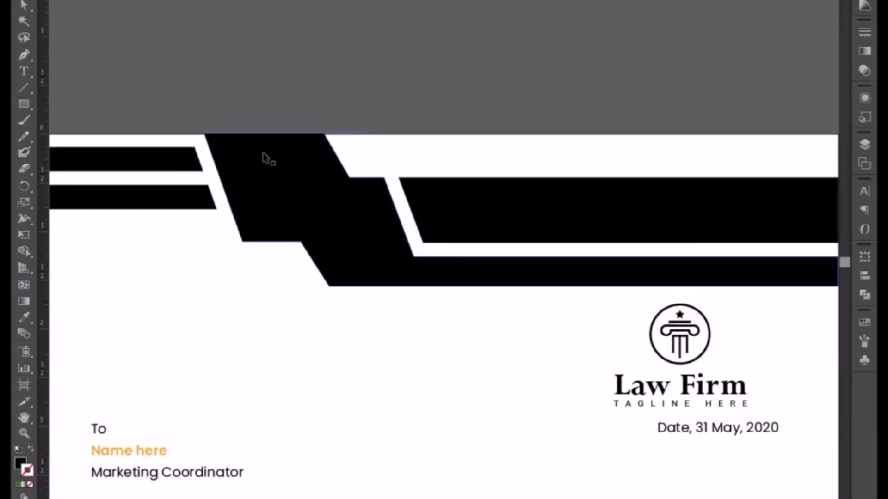
pyautogui.moveTo(362, 232); pyautogui.dragTo(296, 217)
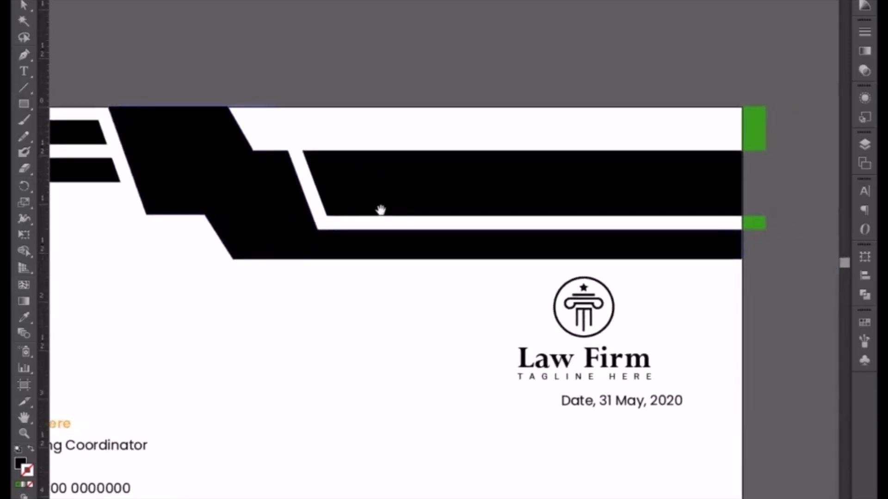
pyautogui.press('v')
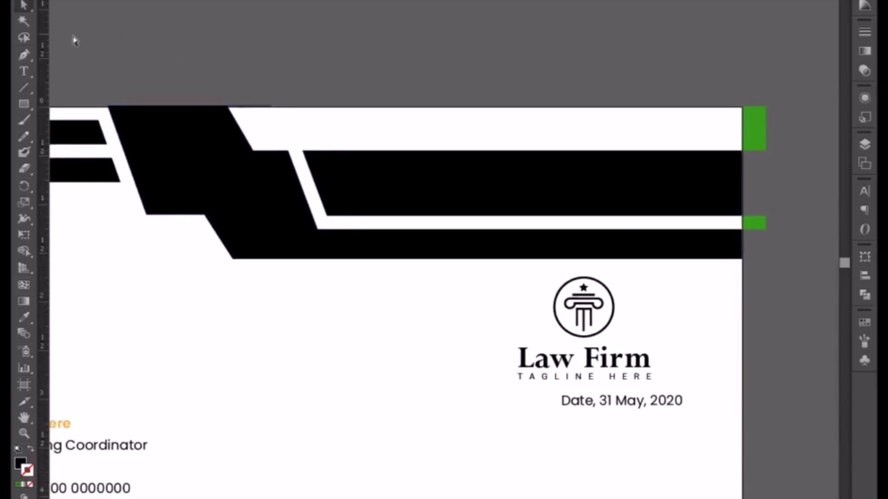
pyautogui.click(24, 54)
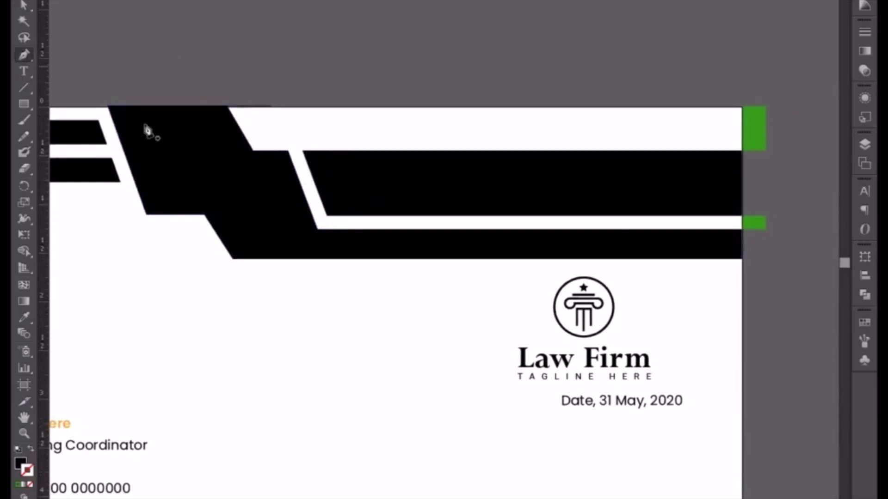
pyautogui.click(294, 148)
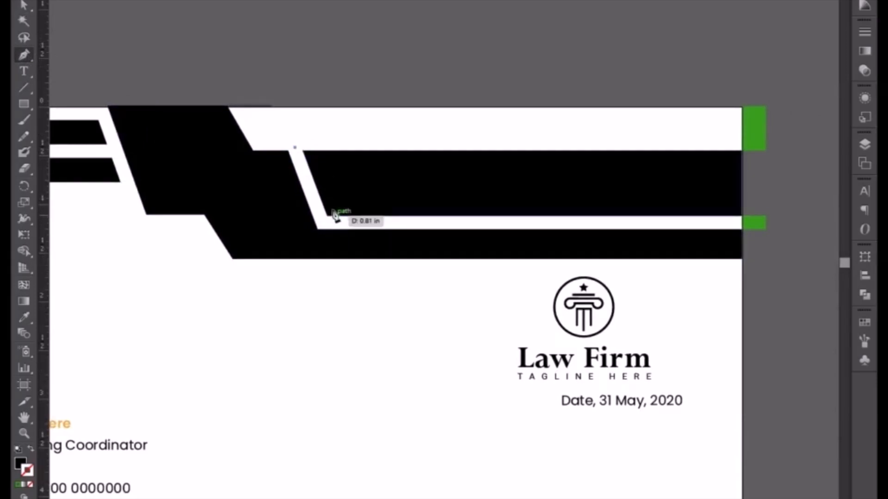
pyautogui.click(310, 183)
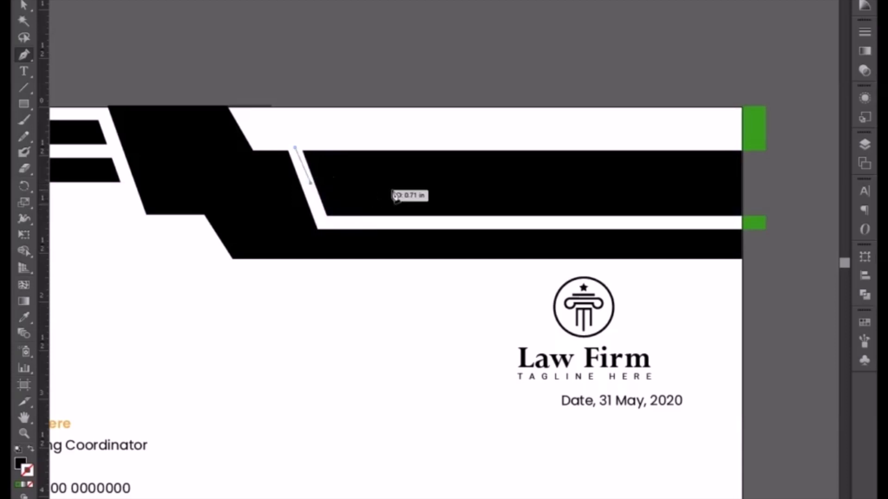
pyautogui.click(315, 198)
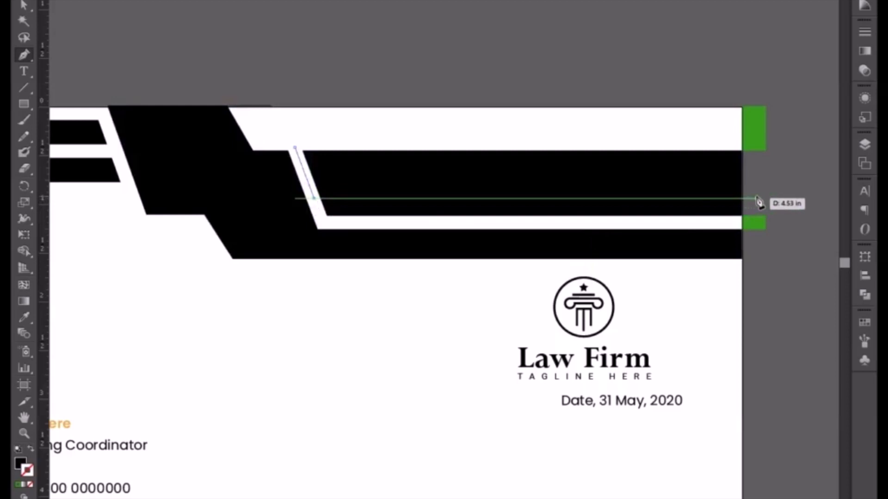
pyautogui.click(756, 199)
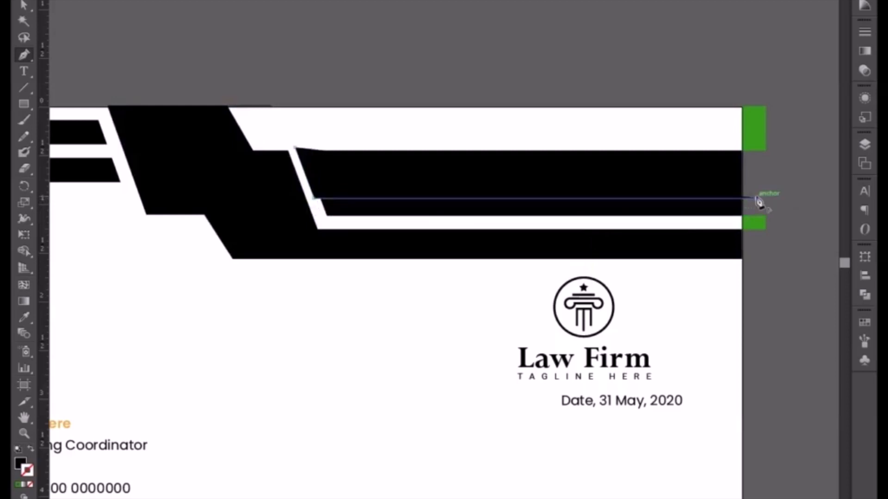
pyautogui.click(29, 451)
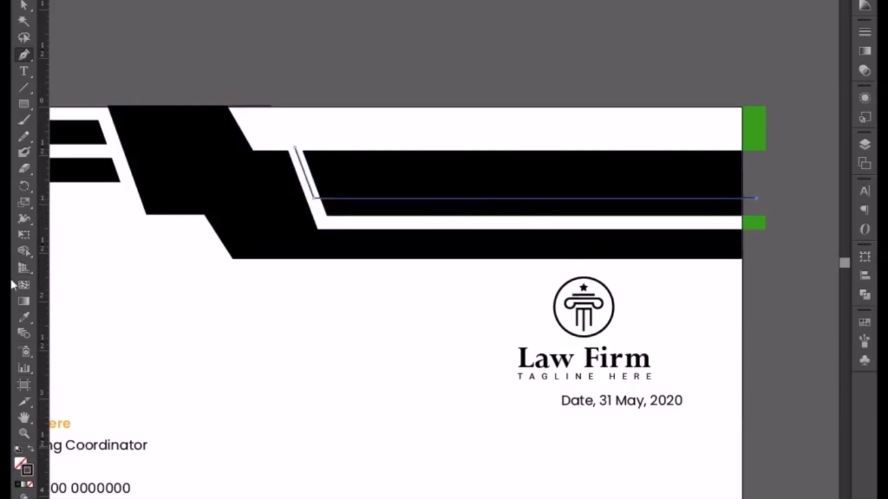
# Step: Set the new path's stroke weight to 3 pt and expand its fill and stroke into a shape
pyautogui.click(24, 5)
pyautogui.click(861, 36)
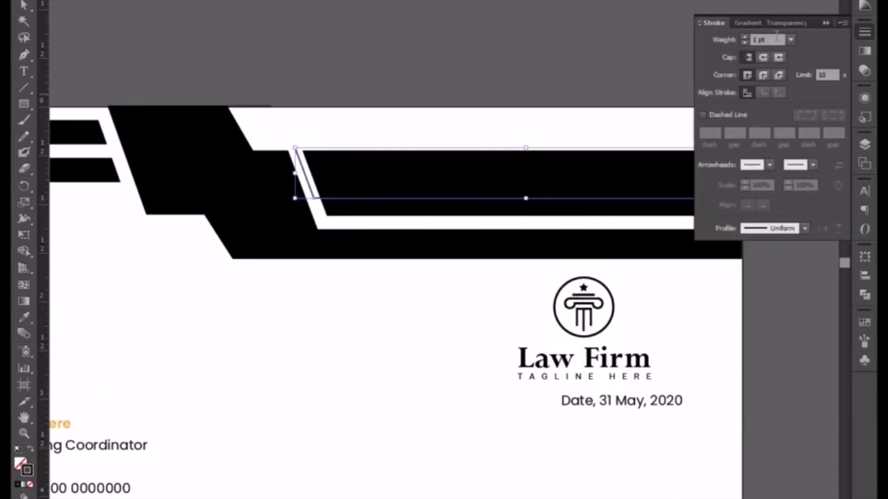
pyautogui.click(777, 37)
pyautogui.scroll(2, 776, 37)
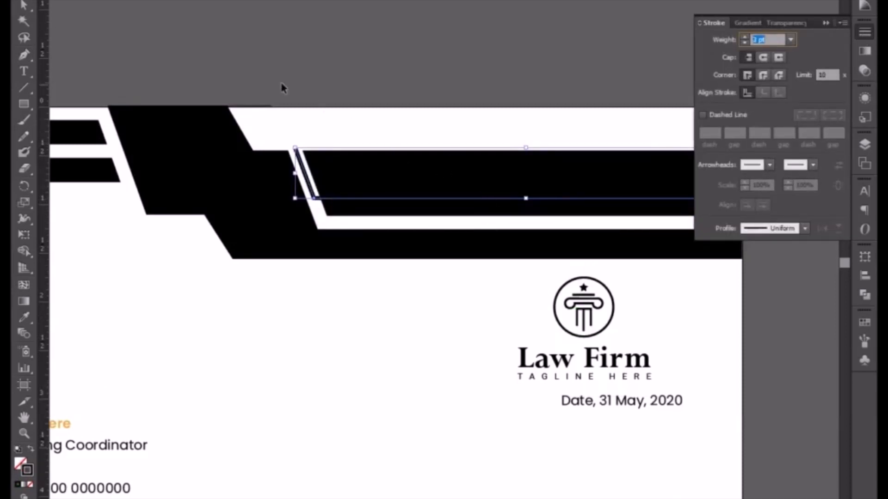
pyautogui.click(105, 1)
pyautogui.click(116, 71)
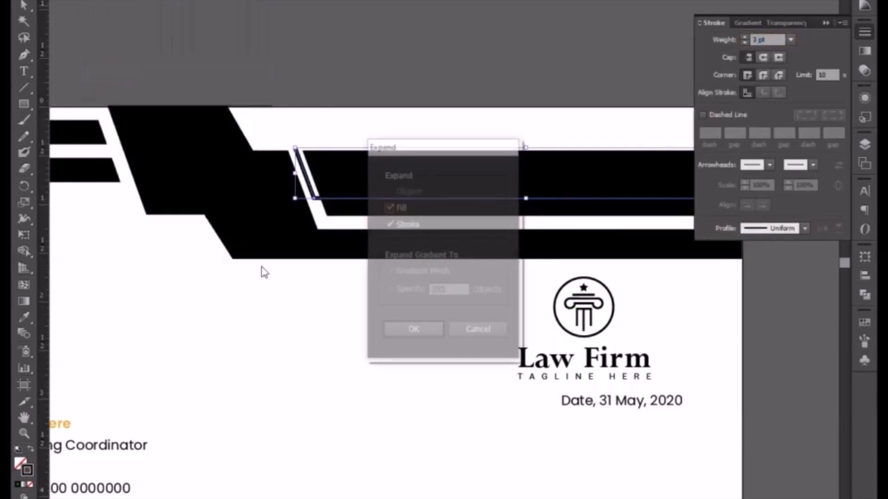
pyautogui.press('Return')
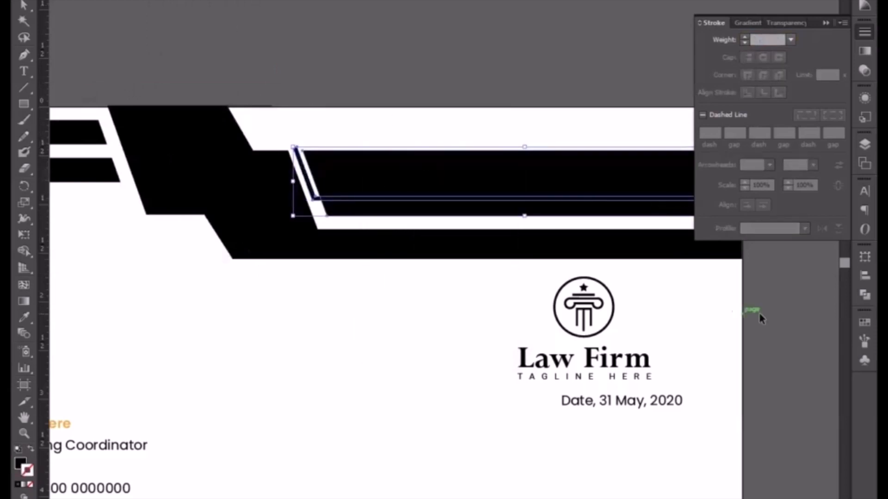
# Step: Divide the thick black band with the expanded line using Pathfinder and ungroup the resulting pieces
pyautogui.click(865, 295)
pyautogui.click(708, 311)
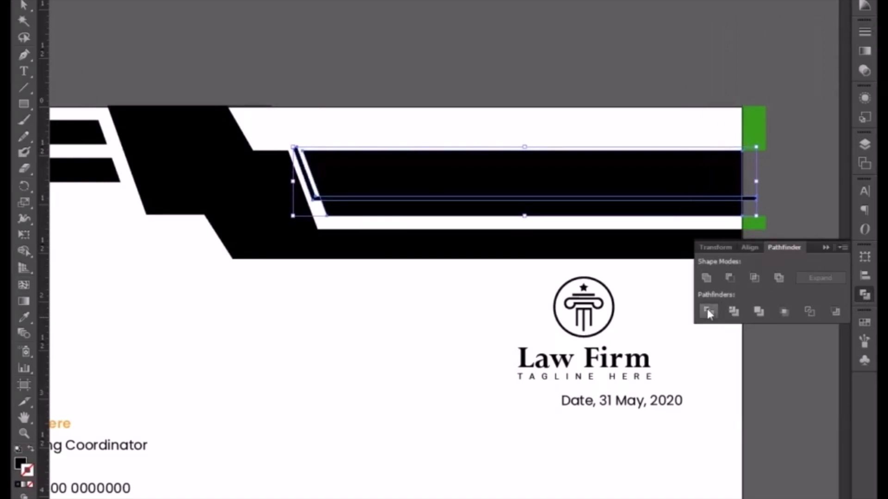
pyautogui.rightClick(589, 185)
pyautogui.click(628, 260)
pyautogui.click(784, 175)
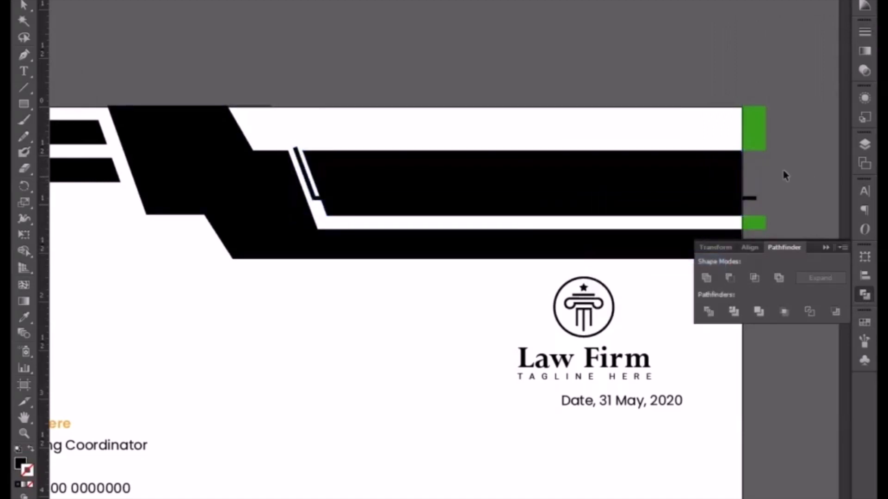
# Step: Delete the green and black ends beyond the page's right edge and the black band's part above the dividing line
pyautogui.moveTo(785, 95); pyautogui.dragTo(761, 248)
pyautogui.press('Delete')
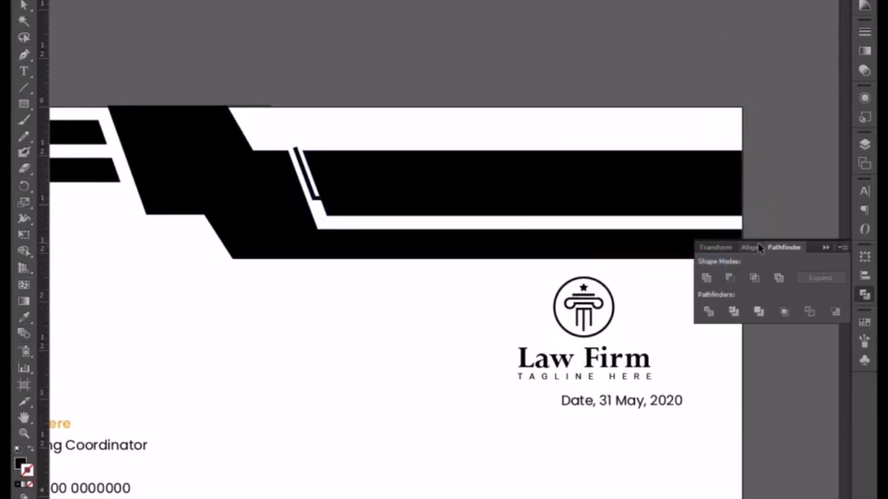
pyautogui.doubleClick(460, 174)
pyautogui.press('Delete')
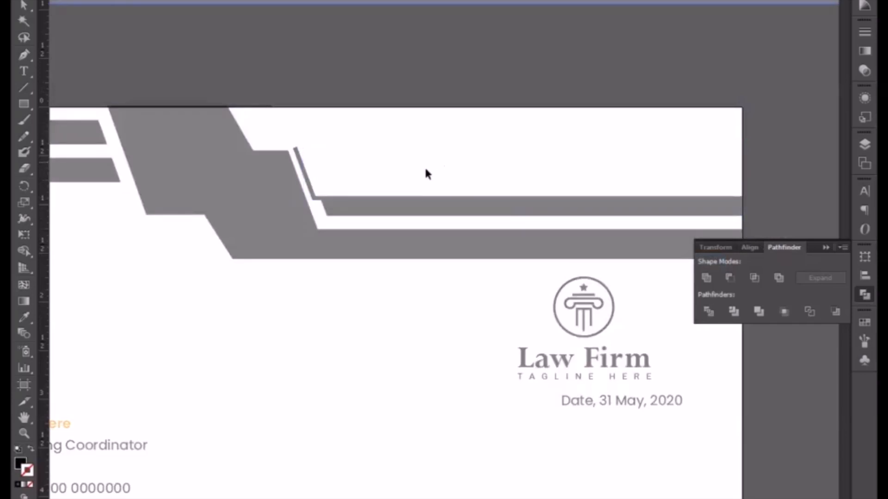
# Step: Delete the dividing line's slanted black piece in the white gap
pyautogui.doubleClick(314, 162)
pyautogui.click(308, 183)
pyautogui.press('Delete')
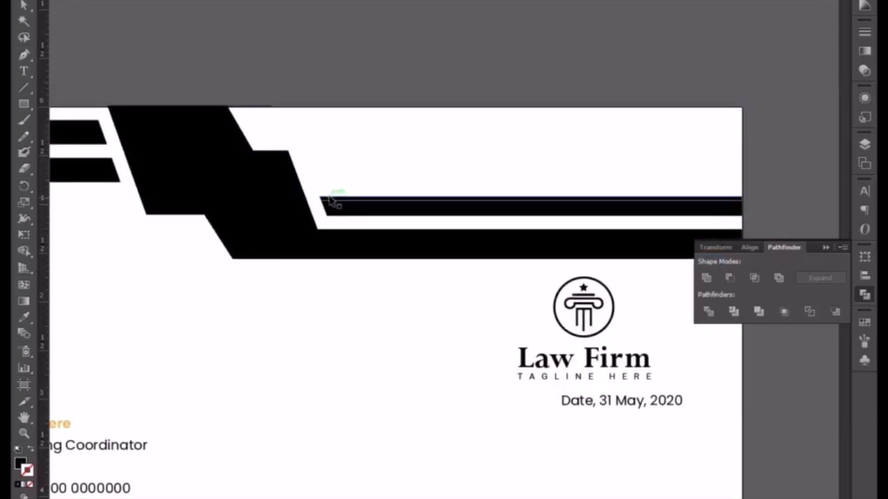
# Step: Delete the thin strip along the upper edge of the narrow black band beside the central shape
pyautogui.click(331, 199)
pyautogui.press('Delete')
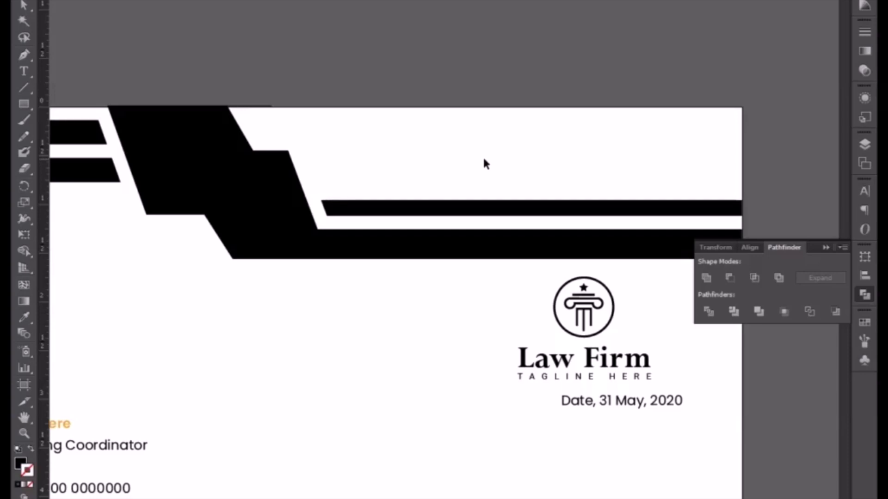
pyautogui.hotkey('ctrl', '-')
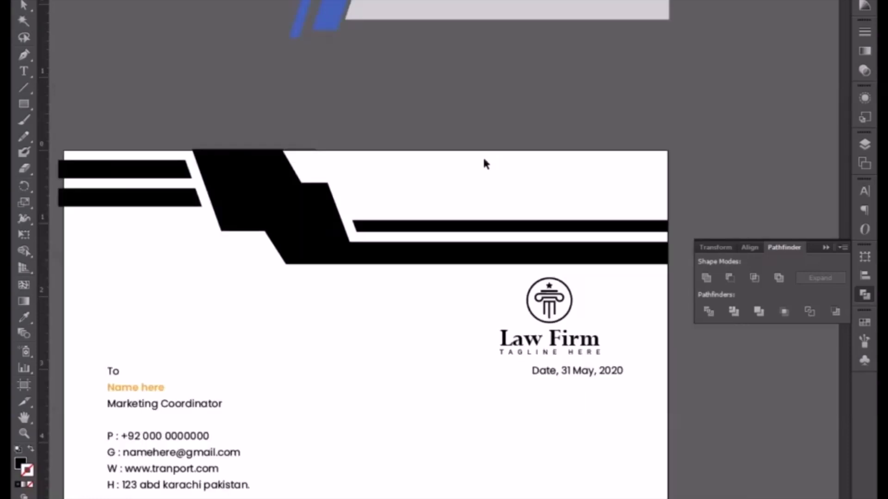
pyautogui.moveTo(216, 103); pyautogui.dragTo(315, 120)
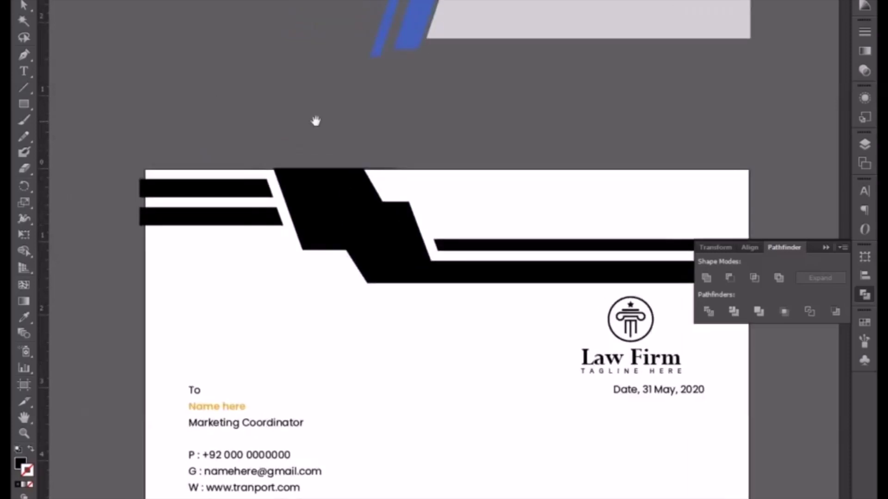
# Step: Shift the lower-left corner anchor of the large central black shape slightly inward along its lower edge
pyautogui.hotkey('ctrl', '+')
pyautogui.moveTo(326, 192); pyautogui.dragTo(391, 283)
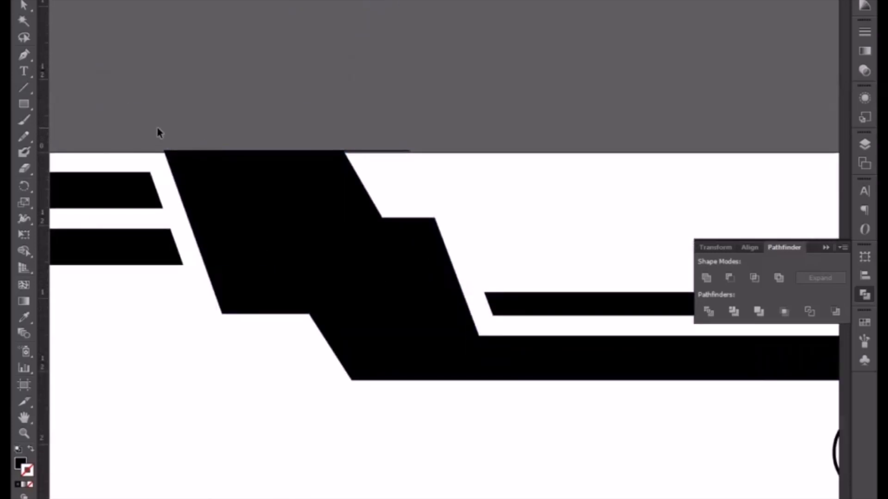
pyautogui.press('a')
pyautogui.moveTo(223, 314); pyautogui.dragTo(234, 316)
pyautogui.hotkey('ctrl', 'z')
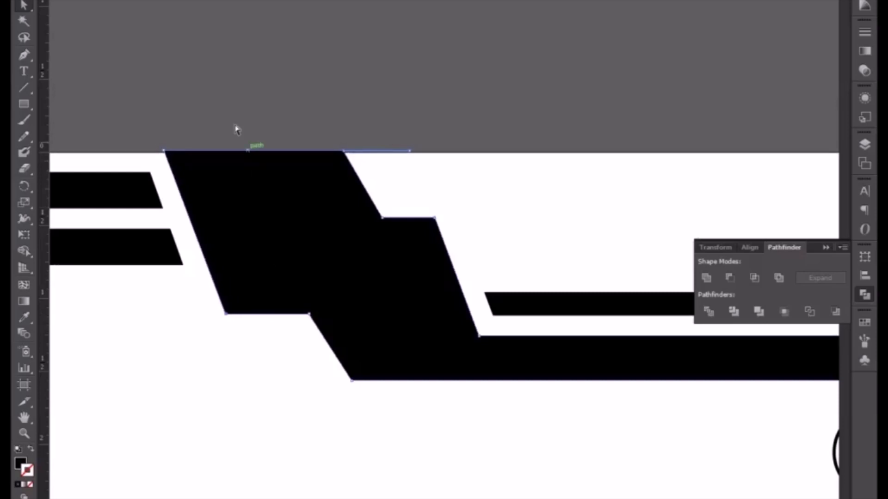
pyautogui.click(229, 111)
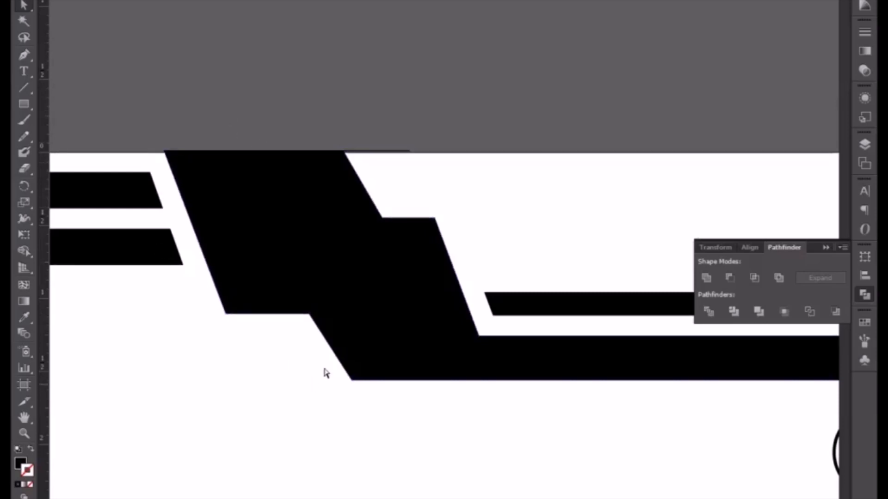
# Step: Draw a slanted line with the Pen tool across the central black shape, with a dark red stroke and no fill
pyautogui.click(24, 55)
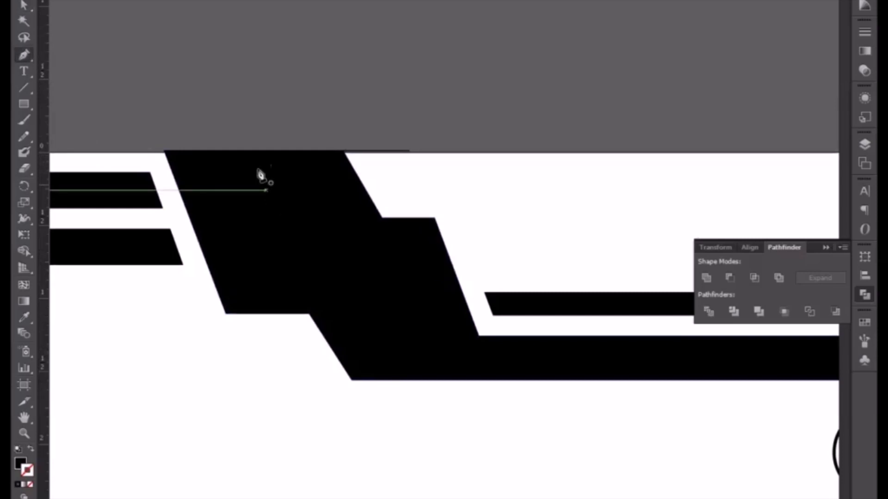
pyautogui.click(257, 145)
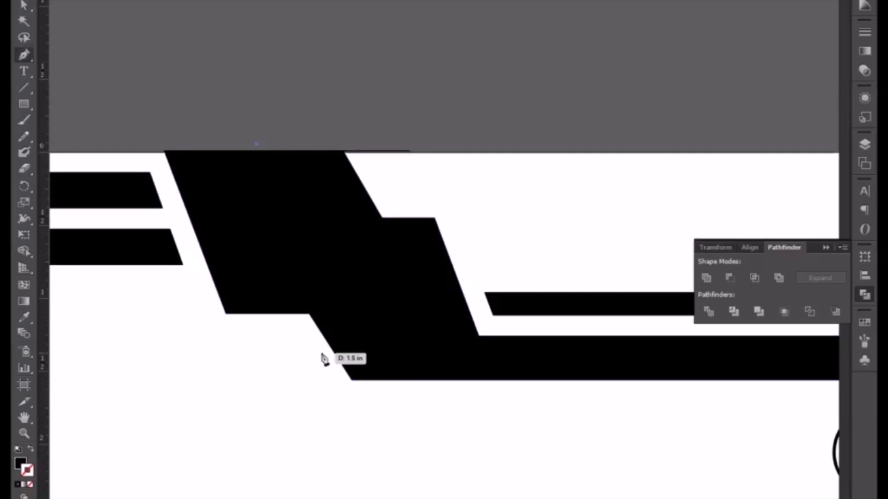
pyautogui.click(343, 382)
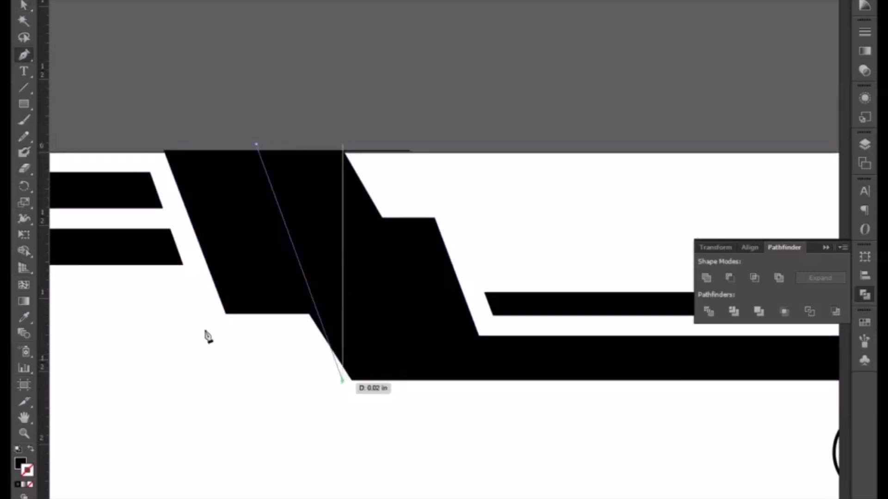
pyautogui.doubleClick(21, 463)
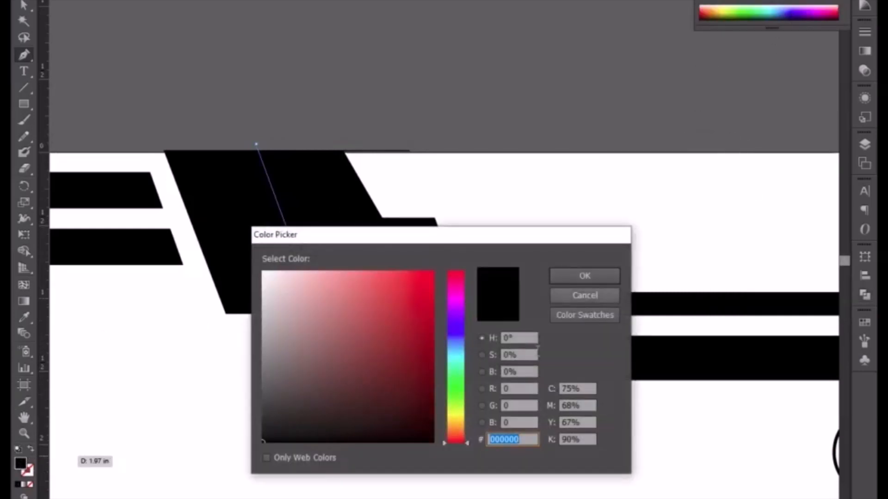
pyautogui.click(423, 320)
pyautogui.click(552, 278)
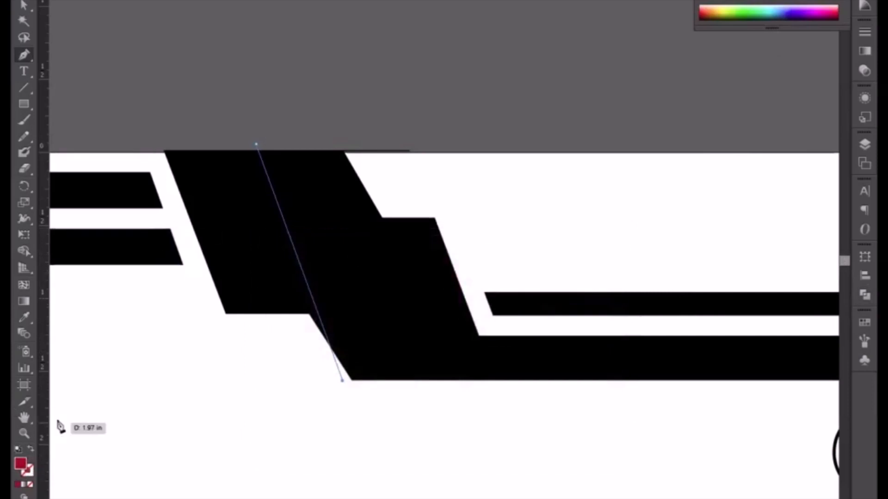
pyautogui.click(30, 448)
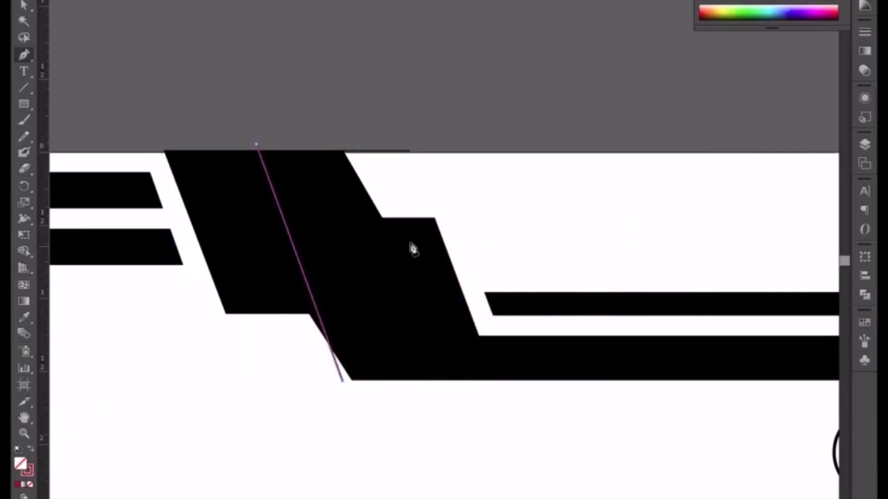
# Step: Set the red line's stroke weight to 8 pt and extend its lower end below the black shape
pyautogui.click(865, 31)
pyautogui.write('7')
pyautogui.press('Return')
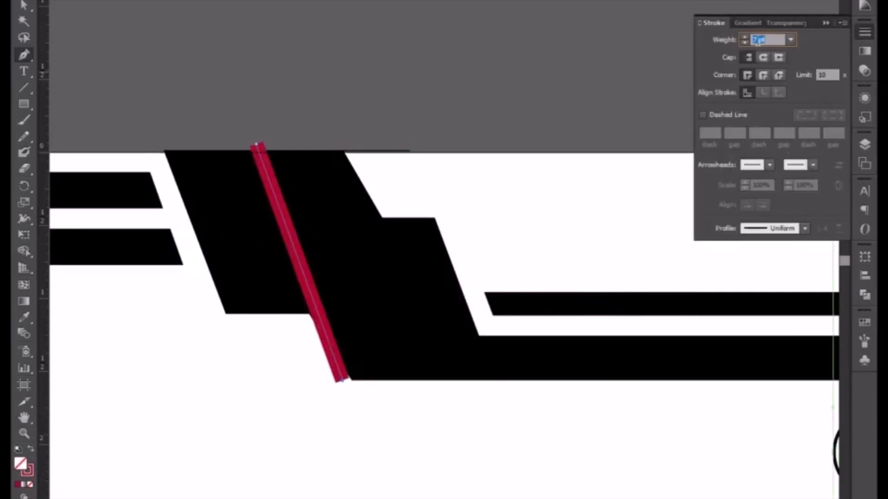
pyautogui.write('9')
pyautogui.press('Return')
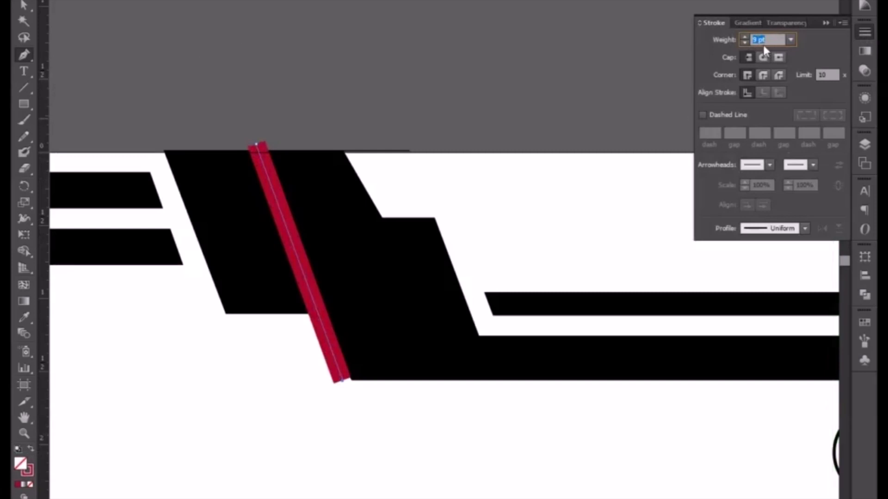
pyautogui.write('10')
pyautogui.press('Return')
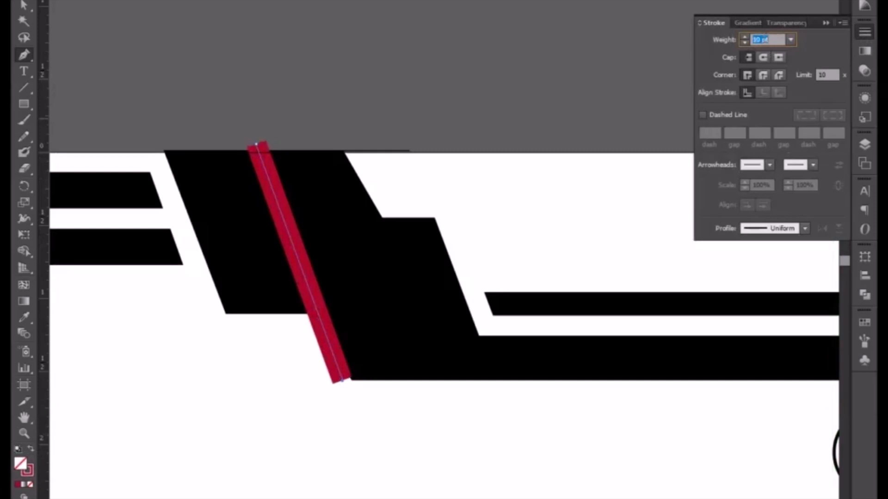
pyautogui.write('8')
pyautogui.press('Return')
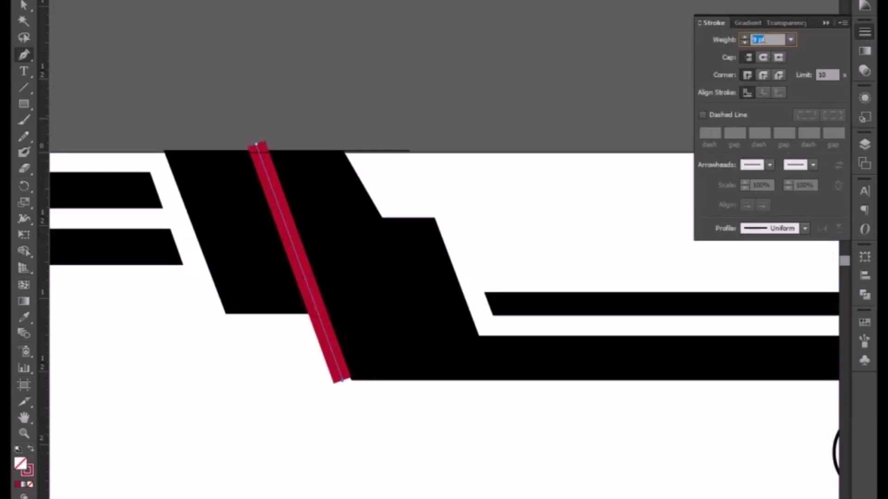
pyautogui.click(25, 5)
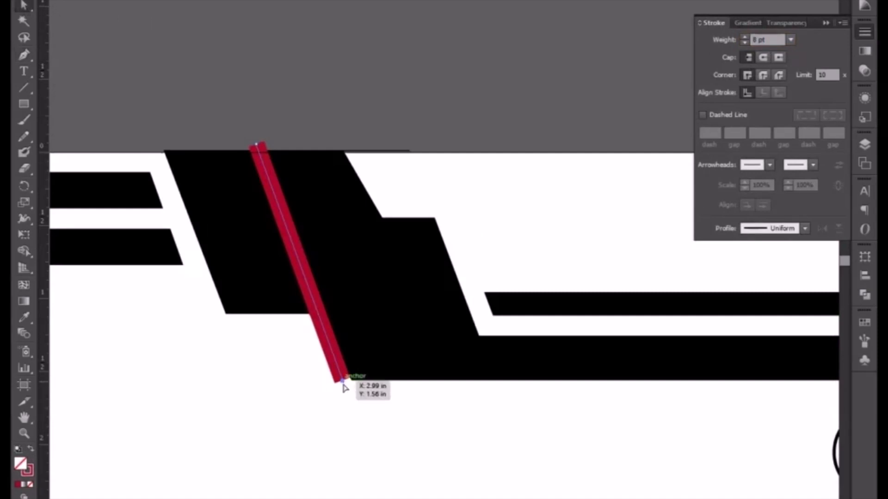
pyautogui.moveTo(343, 385)
pyautogui.mouseDown()
pyautogui.moveTo(352, 402)
pyautogui.moveTo(344, 405)
pyautogui.mouseUp()
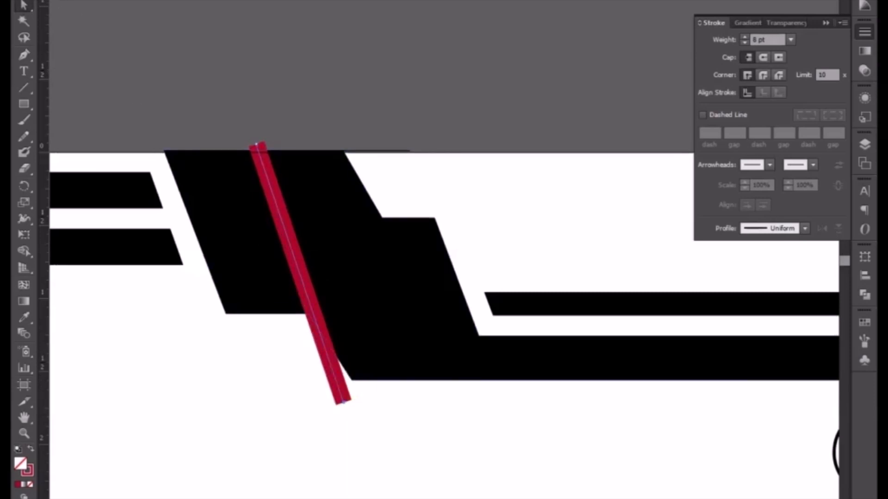
# Step: Duplicate the slanted red line and place the copy parallel, over the upper slanted edge of the black shape
pyautogui.click(23, 5)
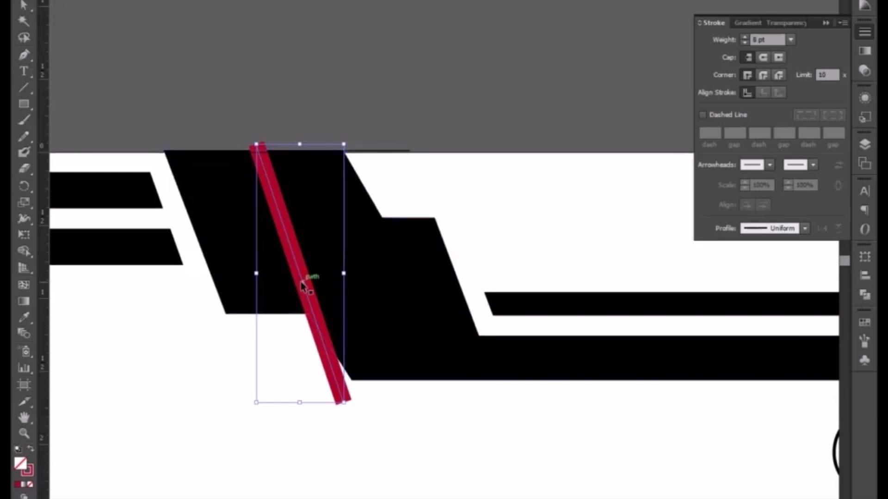
pyautogui.moveTo(307, 287); pyautogui.dragTo(397, 281)
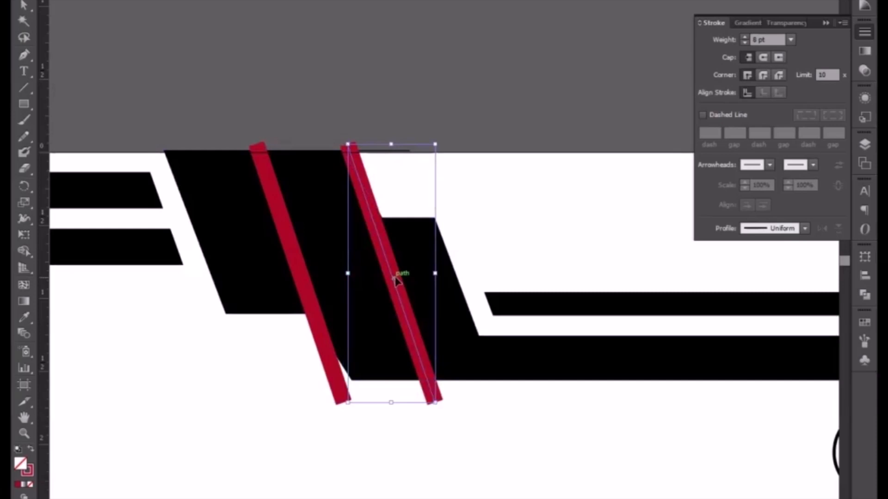
pyautogui.doubleClick(307, 285)
pyautogui.doubleClick(383, 116)
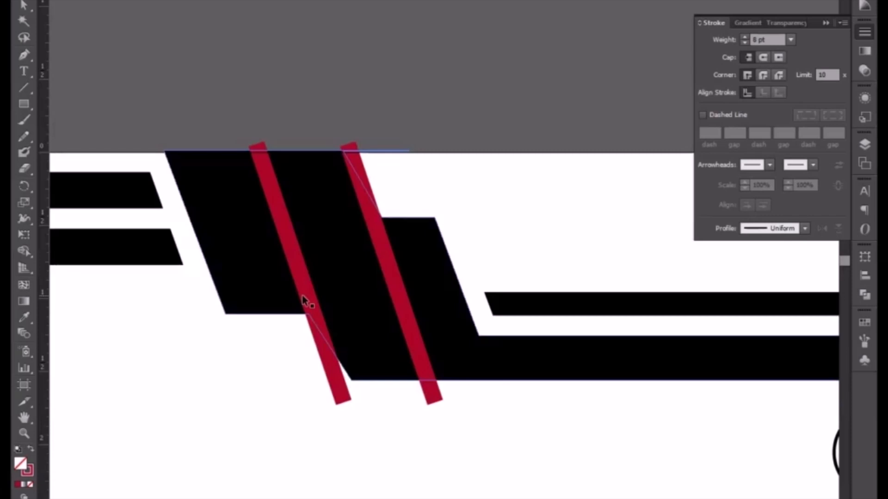
# Step: Nudge both slanted red lines together slightly to the left over the black shape
pyautogui.click(394, 283)
pyautogui.click(391, 283)
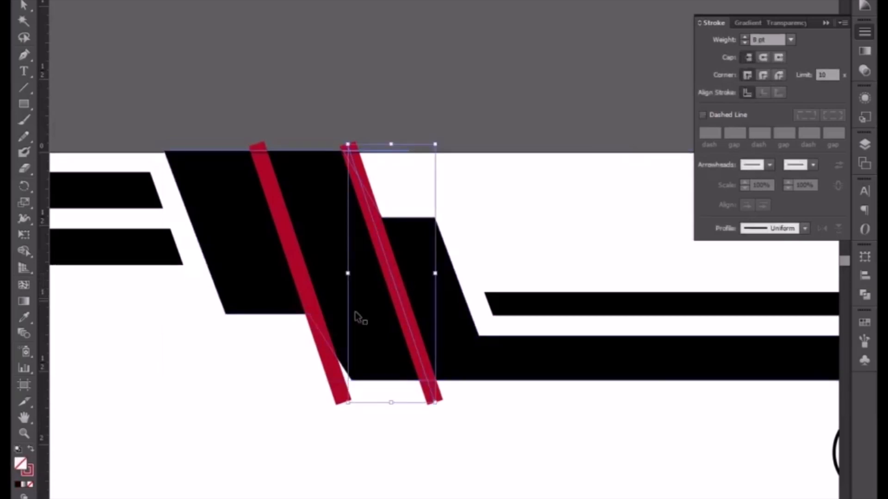
pyautogui.keyDown('shift'); pyautogui.click(315, 319); pyautogui.keyUp('shift')
pyautogui.press('Left')
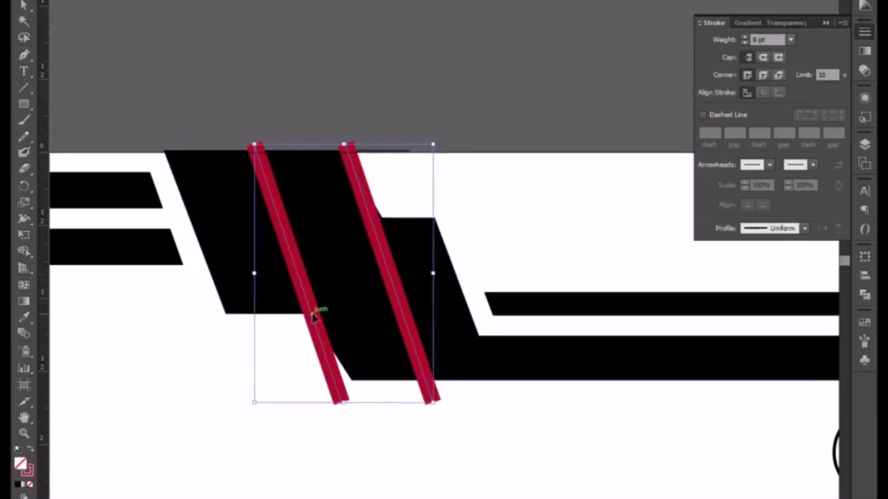
pyautogui.press('Left')
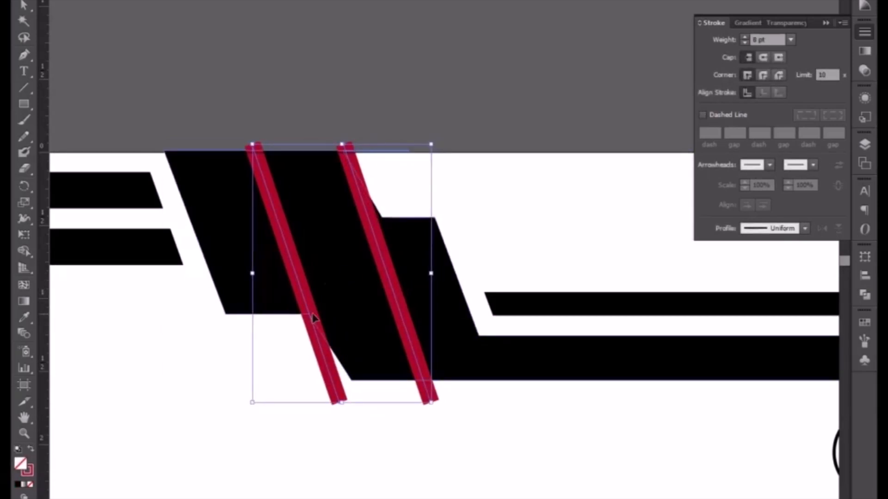
pyautogui.click(309, 105)
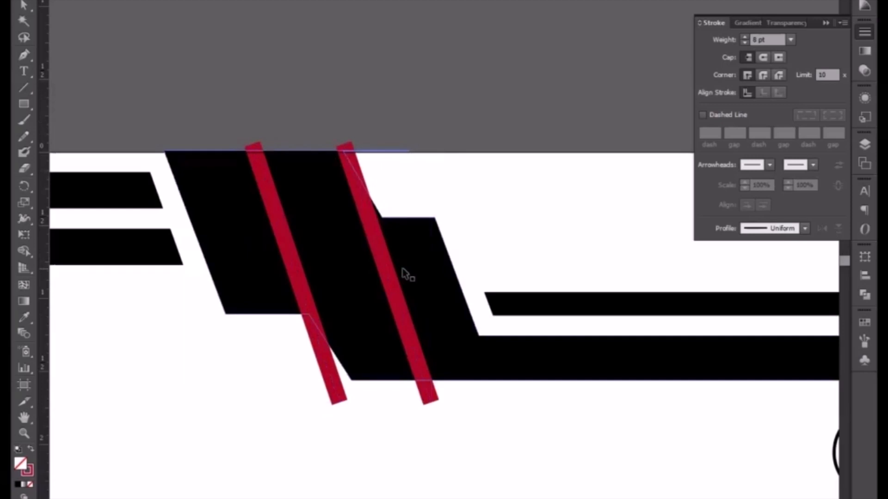
# Step: Draw a small rectangle between the black shape's left slanted edge and the first red line, filled dark red without a stroke
pyautogui.click(24, 103)
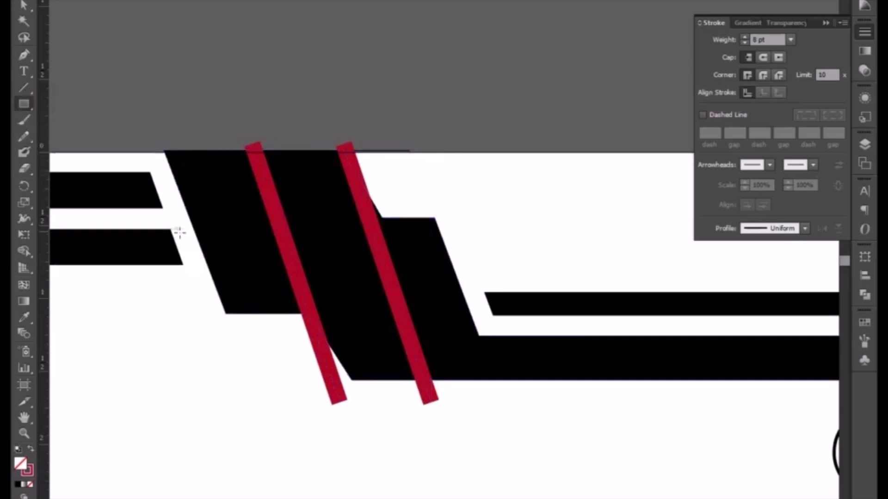
pyautogui.moveTo(191, 229); pyautogui.dragTo(272, 262)
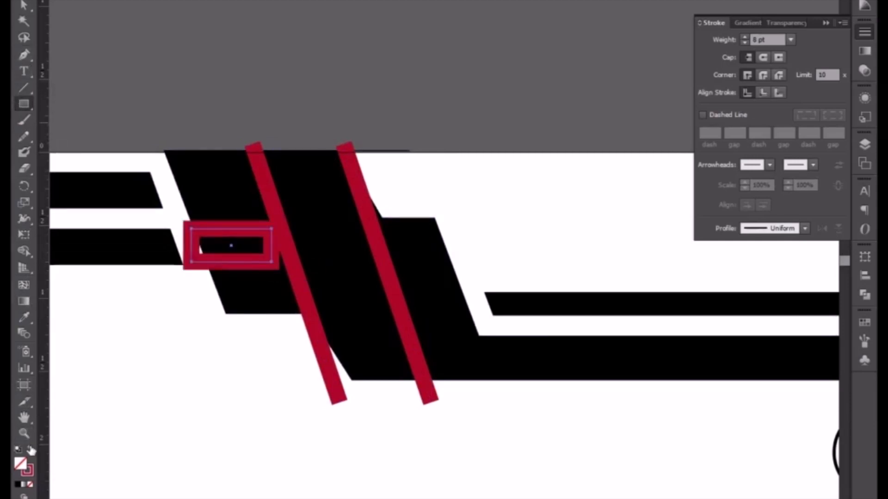
pyautogui.hotkey('shift', 'x')
pyautogui.click(23, 6)
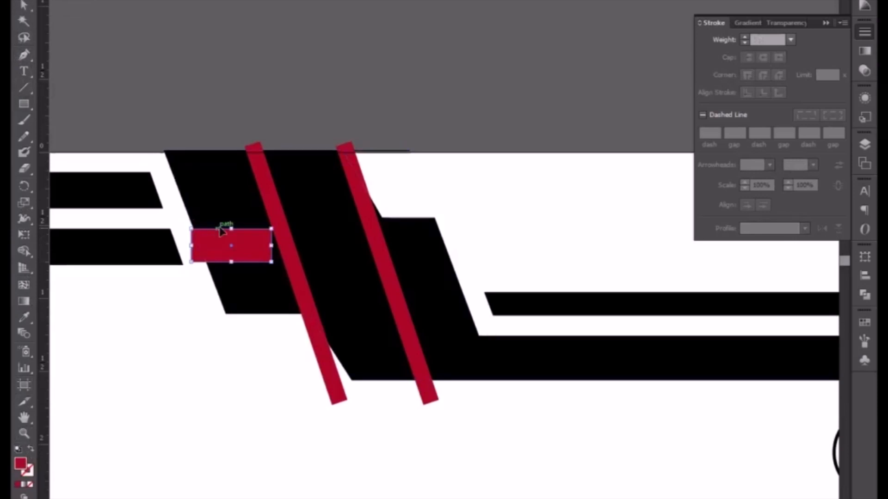
pyautogui.moveTo(232, 254); pyautogui.dragTo(330, 255)
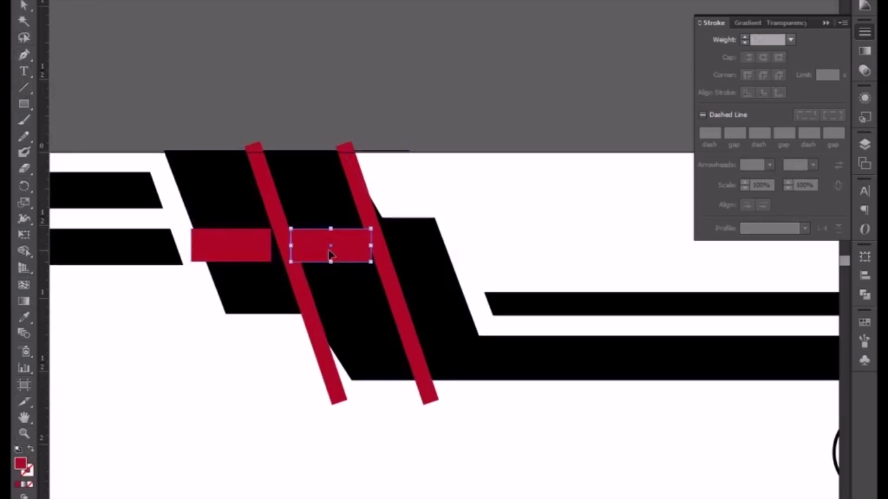
pyautogui.press('Delete')
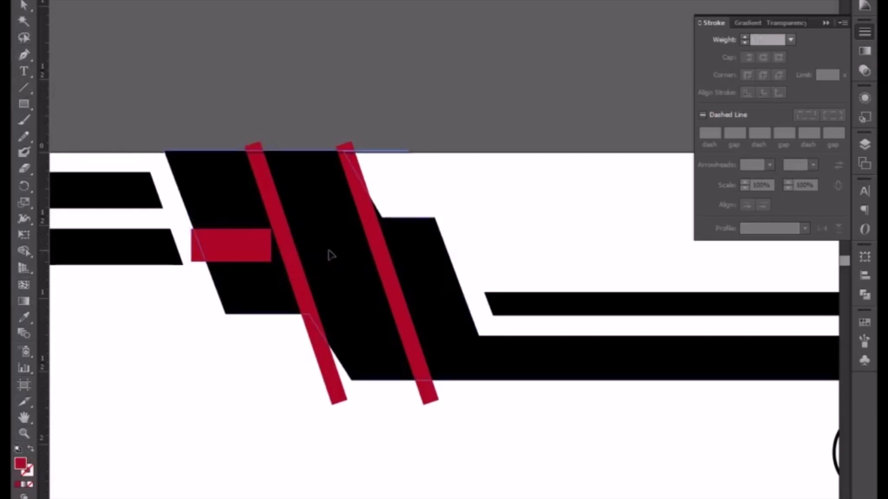
# Step: Align the red rectangle's upper-left corner with the black shape's slanted left edge
pyautogui.press('space')
pyautogui.moveTo(226, 183); pyautogui.dragTo(393, 255)
pyautogui.hotkey('ctrl', '+')
pyautogui.hotkey('ctrl', '+')
pyautogui.hotkey('ctrl', '+')
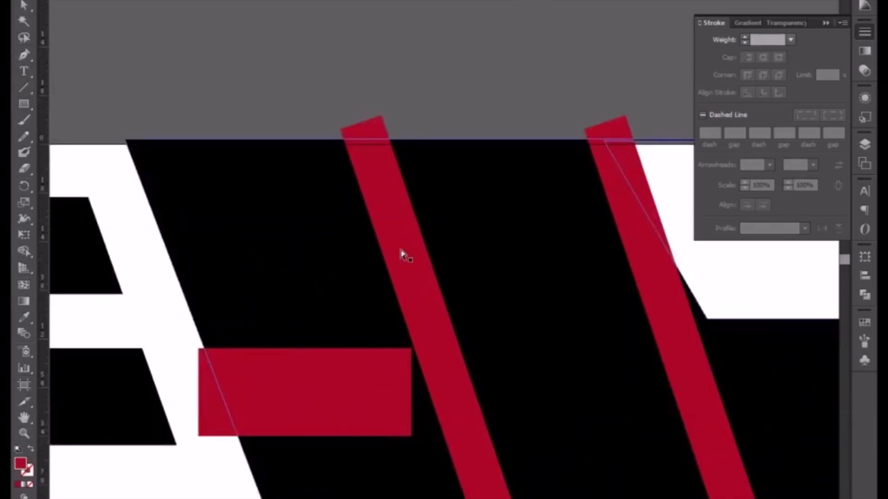
pyautogui.click(247, 405)
pyautogui.moveTo(200, 393); pyautogui.dragTo(206, 392)
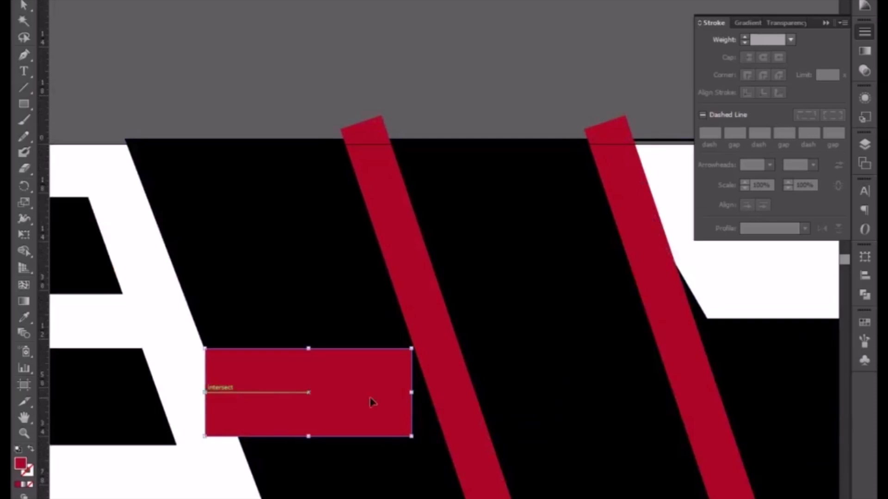
# Step: Fit the red rectangle's right side so its upper corner meets the edge of the first slanted red line
pyautogui.moveTo(413, 393); pyautogui.dragTo(481, 188)
pyautogui.press('a')
pyautogui.hotkey('ctrl', '=')
pyautogui.hotkey('ctrl', '=')
pyautogui.hotkey('ctrl', '=')
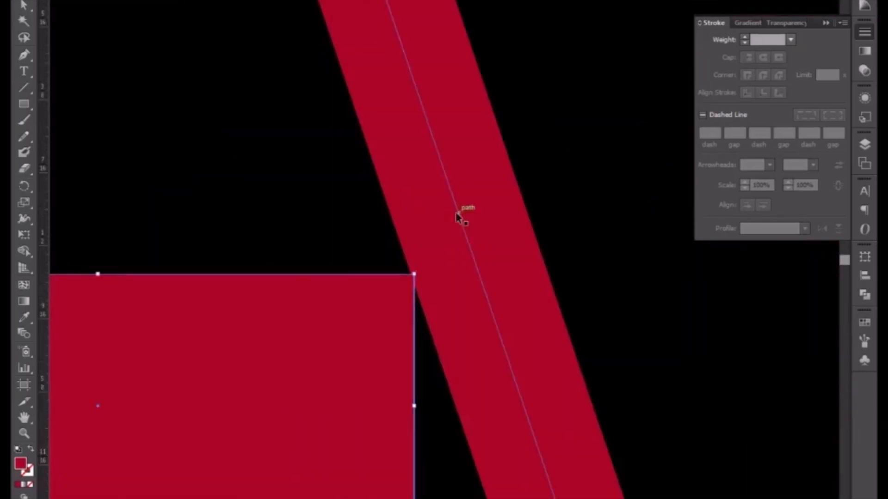
pyautogui.moveTo(414, 406); pyautogui.dragTo(411, 406)
pyautogui.hotkey('ctrl', '-')
pyautogui.hotkey('ctrl', '-')
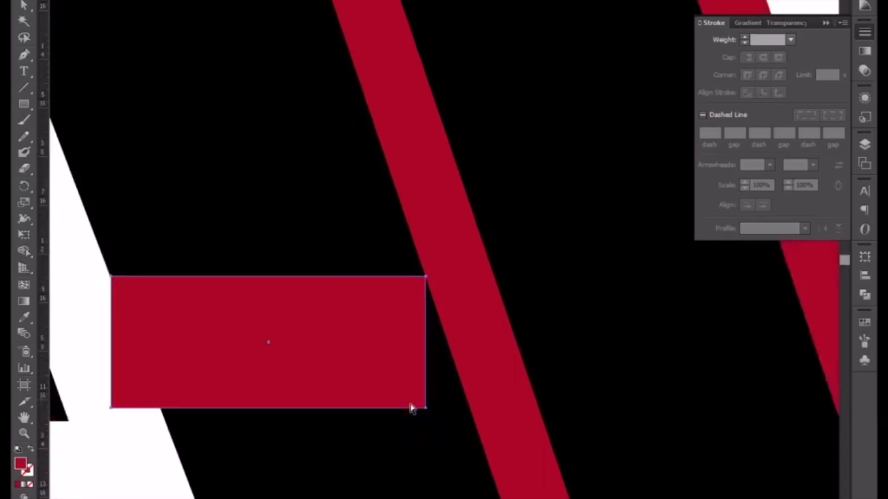
pyautogui.moveTo(376, 267); pyautogui.dragTo(279, 237)
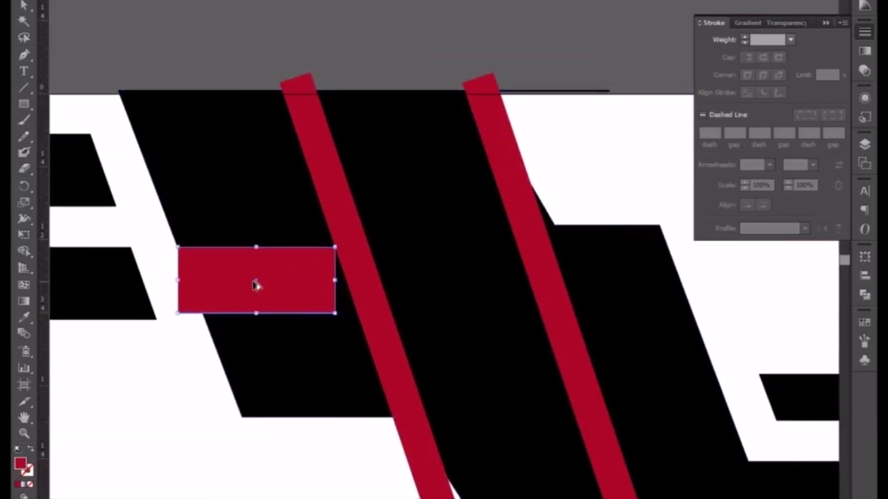
pyautogui.moveTo(257, 285); pyautogui.dragTo(447, 284)
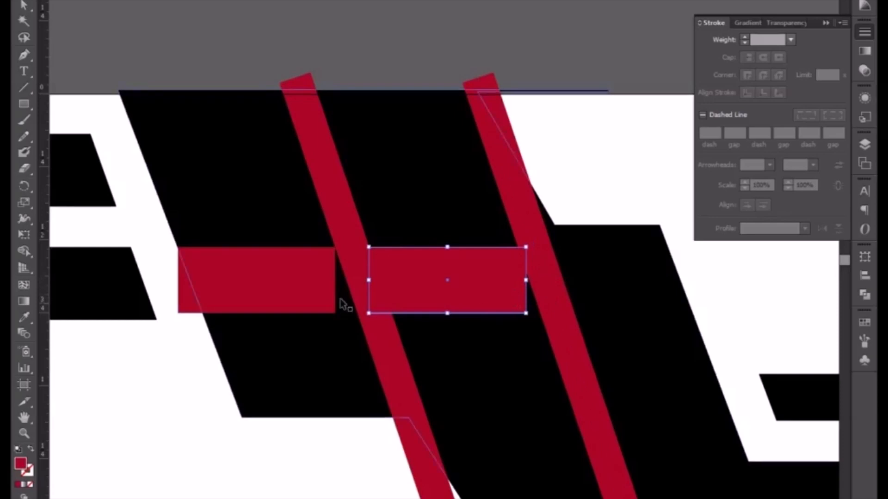
pyautogui.click(350, 251)
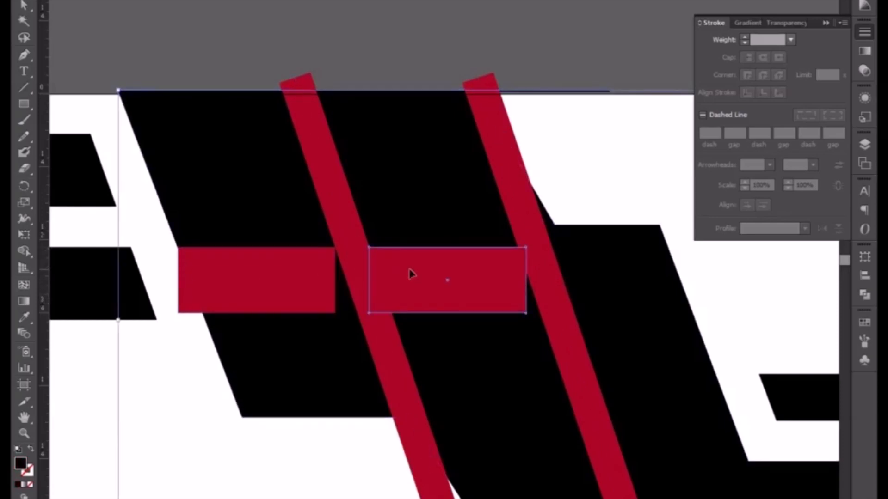
pyautogui.press('Delete')
pyautogui.doubleClick(361, 258)
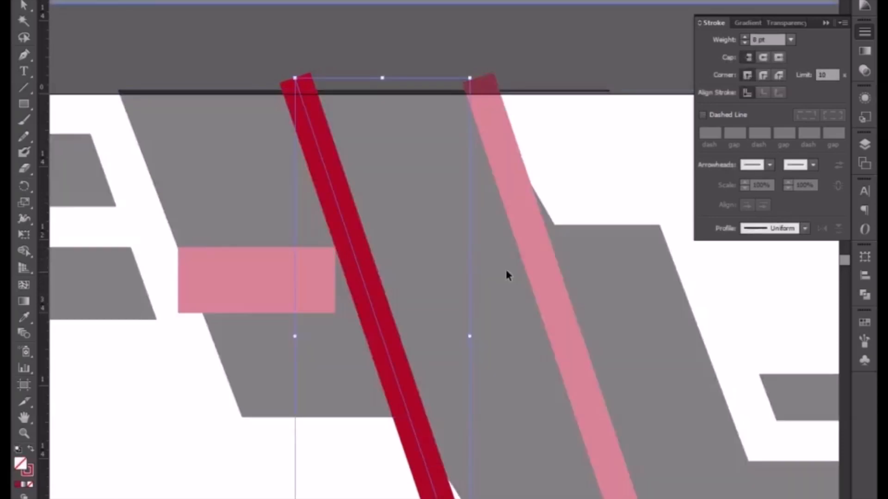
pyautogui.doubleClick(476, 51)
# Step: Nudge both slanted red lines together to the left until the first line's edge meets the red rectangle's lower right corner
pyautogui.click(519, 192)
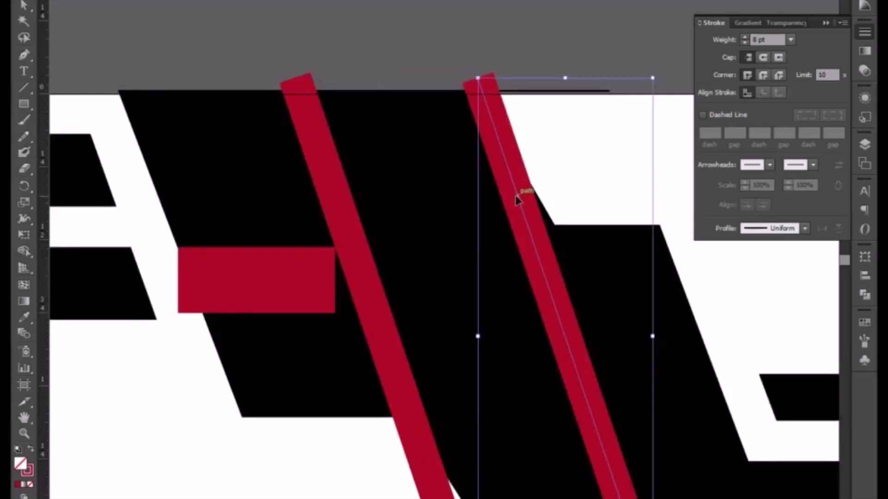
pyautogui.keyDown('shift'); pyautogui.click(346, 230); pyautogui.keyUp('shift')
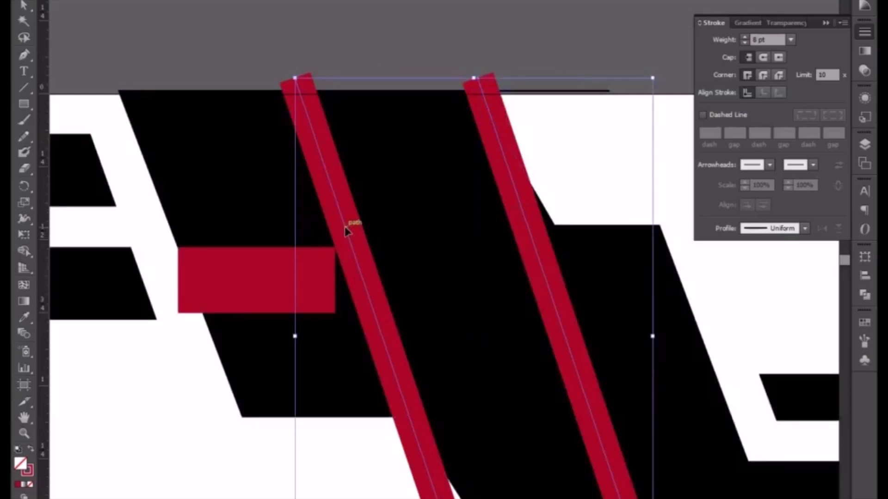
pyautogui.press('Left')
pyautogui.press('Left')
pyautogui.press('Left')
pyautogui.press('Left')
pyautogui.press('Left')
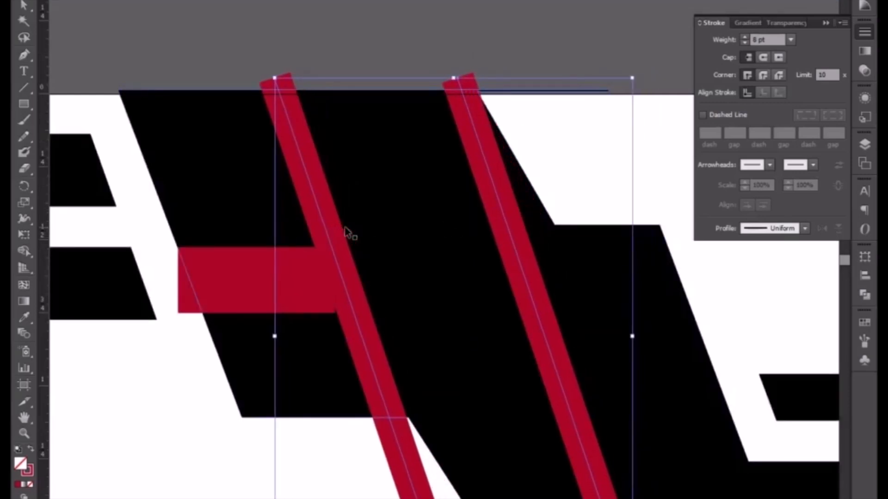
pyautogui.press('Left')
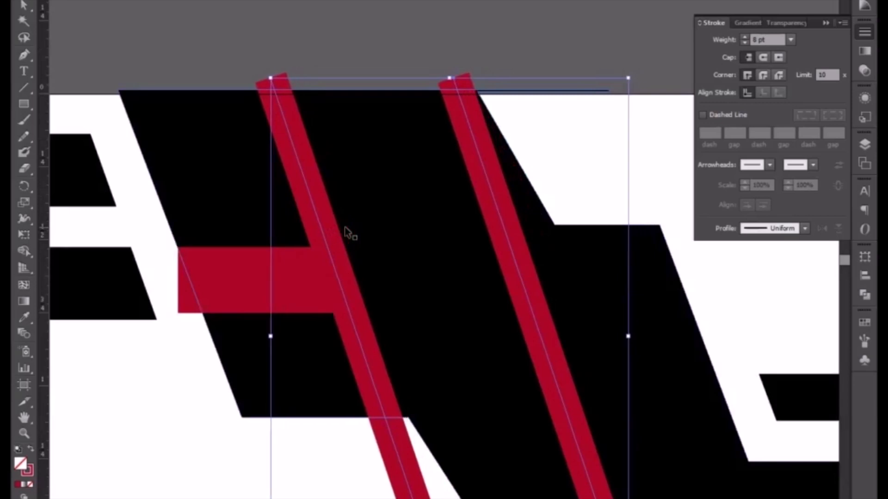
# Step: Narrow the red rectangle to end at the first slanted line's edge, and place a copy of it between the two lines
pyautogui.click(227, 48)
pyautogui.click(261, 280)
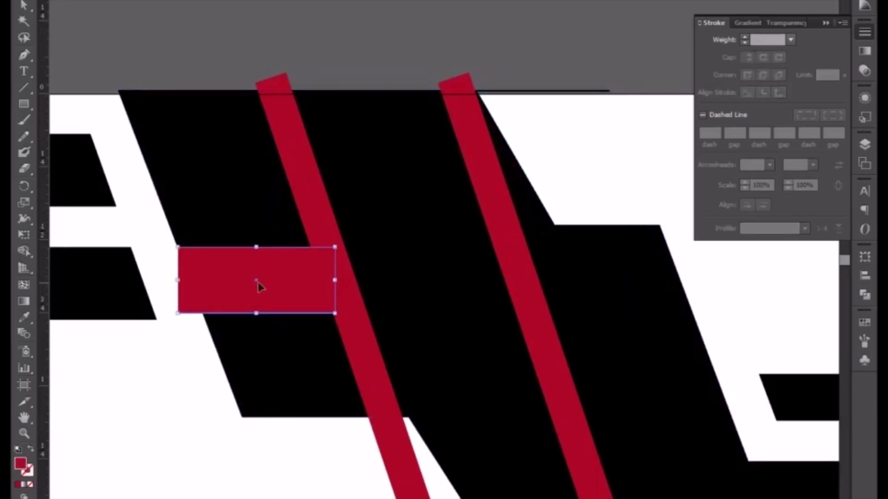
pyautogui.moveTo(336, 280); pyautogui.dragTo(310, 278)
pyautogui.moveTo(250, 280); pyautogui.dragTo(420, 272)
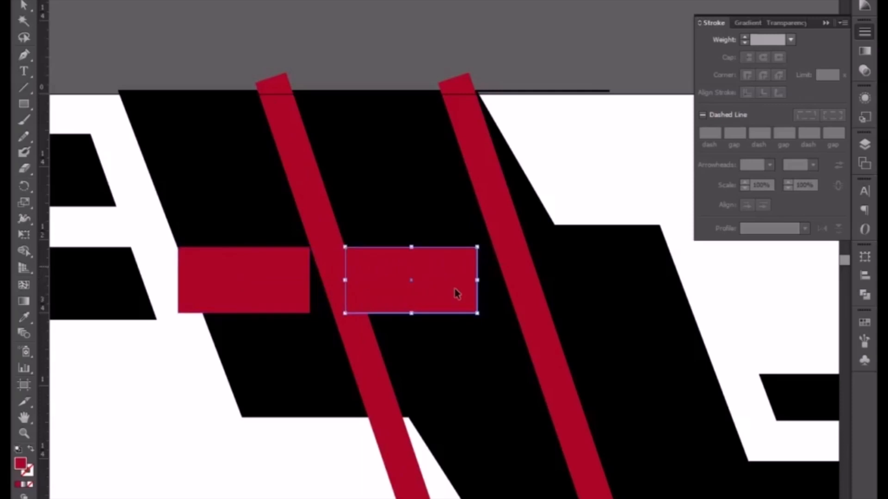
# Step: Nudge the second slanted red line left to meet the middle rectangle's upper corner, and place a third rectangle copy against its other side
pyautogui.click(527, 293)
pyautogui.press('Left')
pyautogui.press('Left')
pyautogui.press('Left')
pyautogui.press('Left')
pyautogui.press('Left')
pyautogui.press('Left')
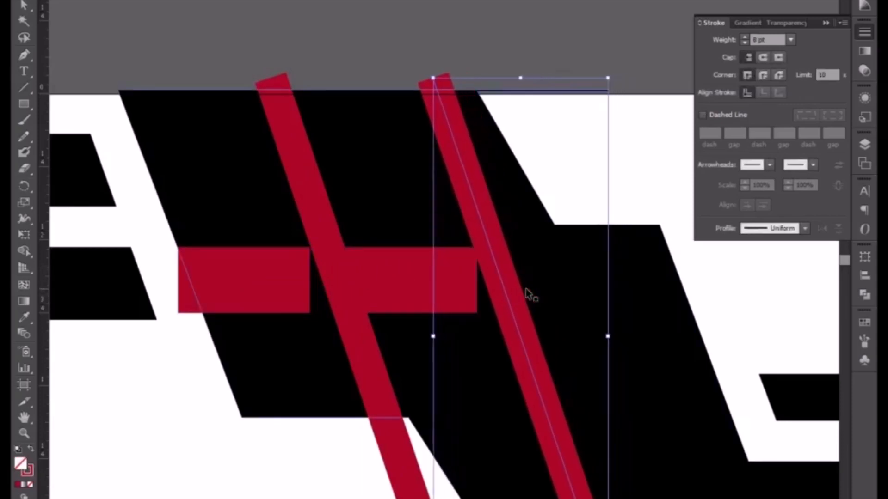
pyautogui.moveTo(400, 279); pyautogui.dragTo(558, 278)
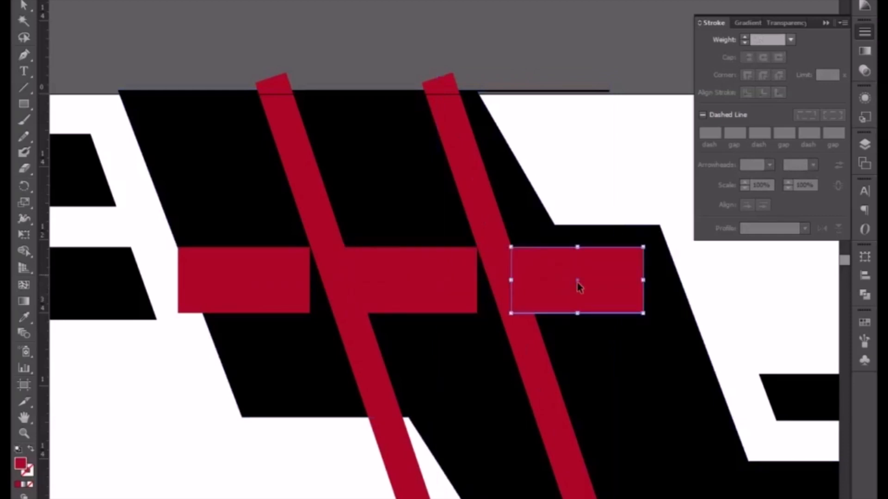
# Step: Expand the two slanted red strokes into filled shapes
pyautogui.click(309, 187)
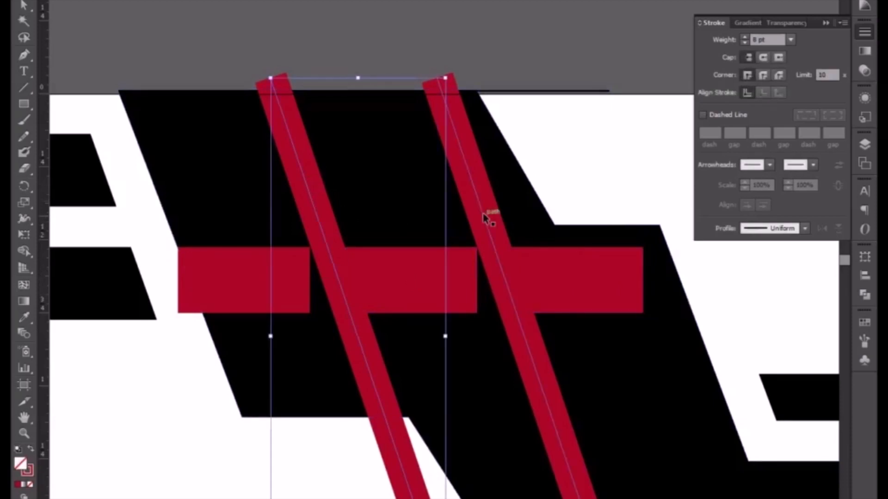
pyautogui.keyDown('shift'); pyautogui.click(487, 210); pyautogui.keyUp('shift')
pyautogui.click(131, 1)
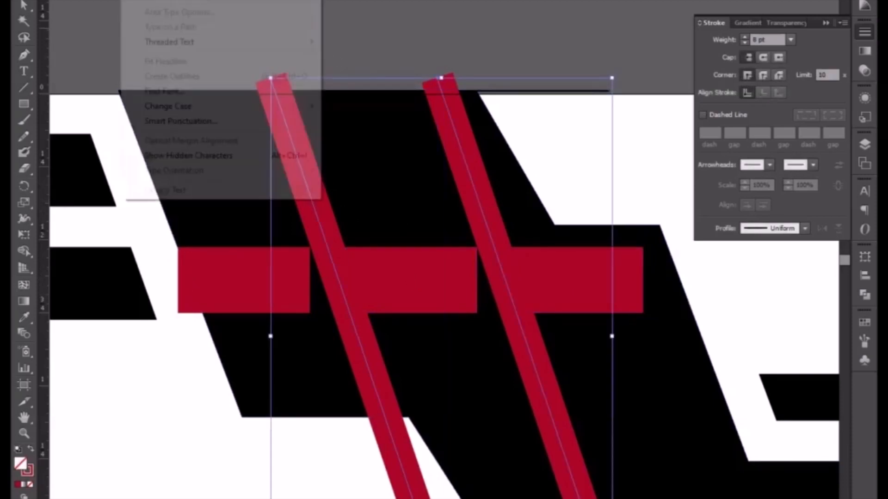
pyautogui.moveTo(103, 1)
pyautogui.click(135, 71)
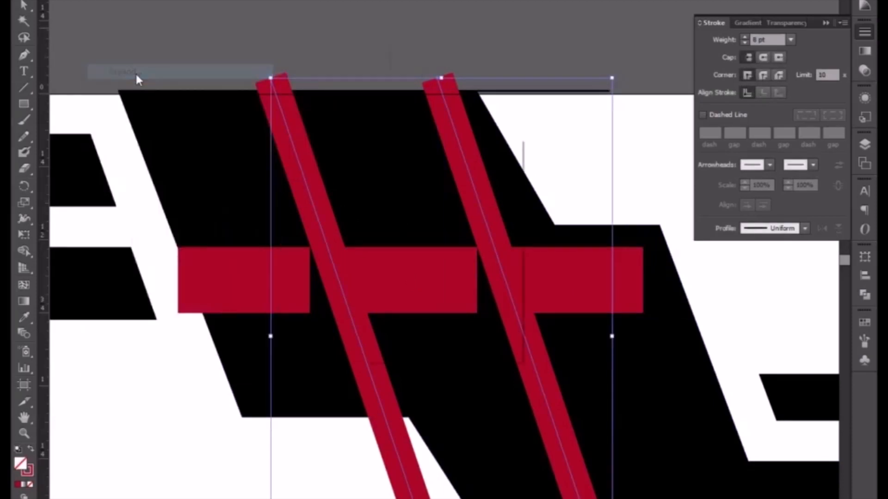
pyautogui.click(424, 329)
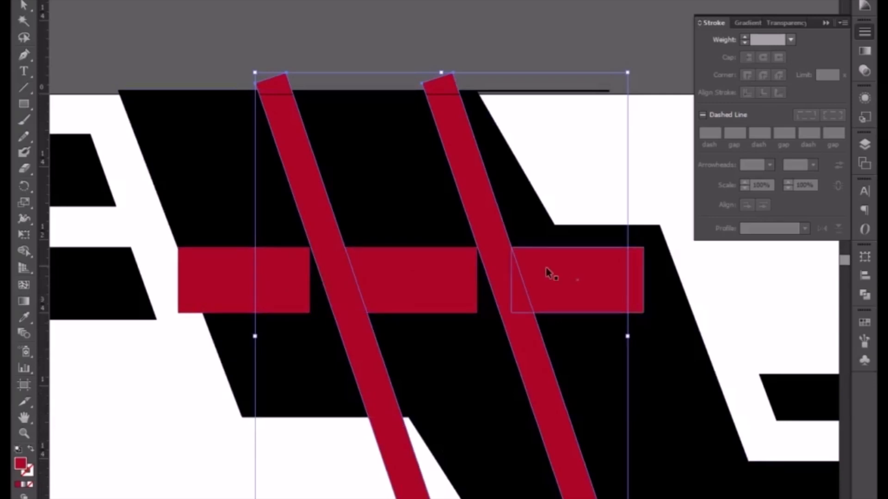
pyautogui.scroll(-4, 452, 204)
pyautogui.hscroll(3, 452, 204)
pyautogui.hotkey('ctrl', '-')
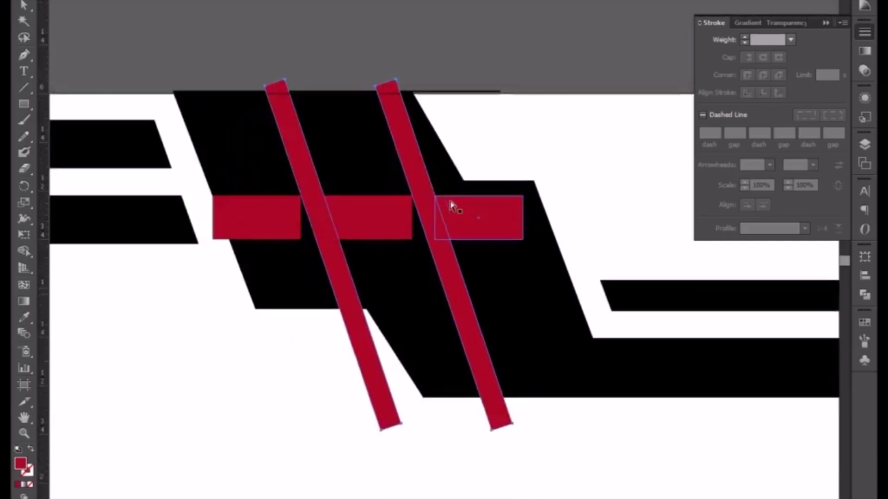
pyautogui.click(434, 62)
pyautogui.click(406, 149)
pyautogui.keyDown('shift'); pyautogui.click(285, 159); pyautogui.keyUp('shift')
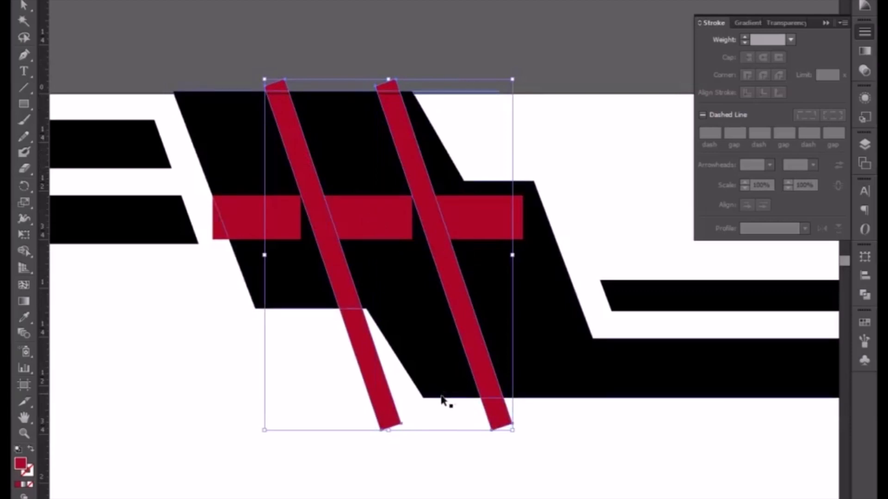
# Step: Move the black shape's inner corner anchor below the first slanted line leftward onto the red line's edge
pyautogui.press('a')
pyautogui.click(424, 399)
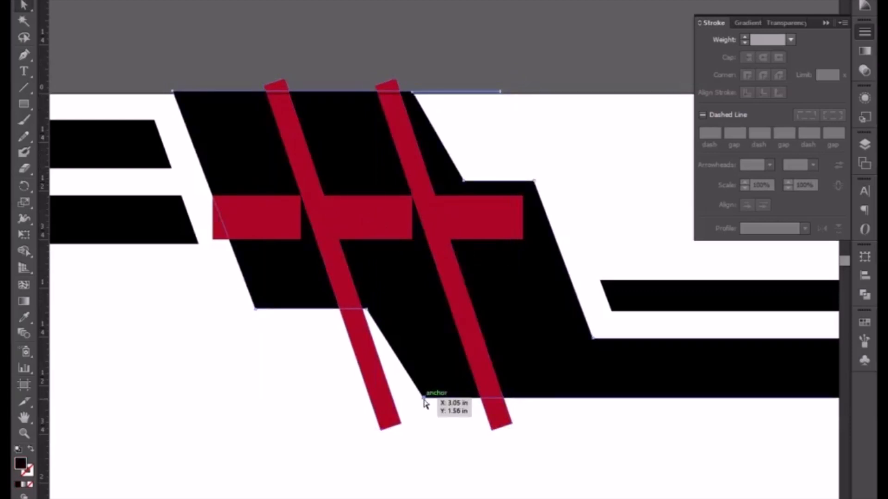
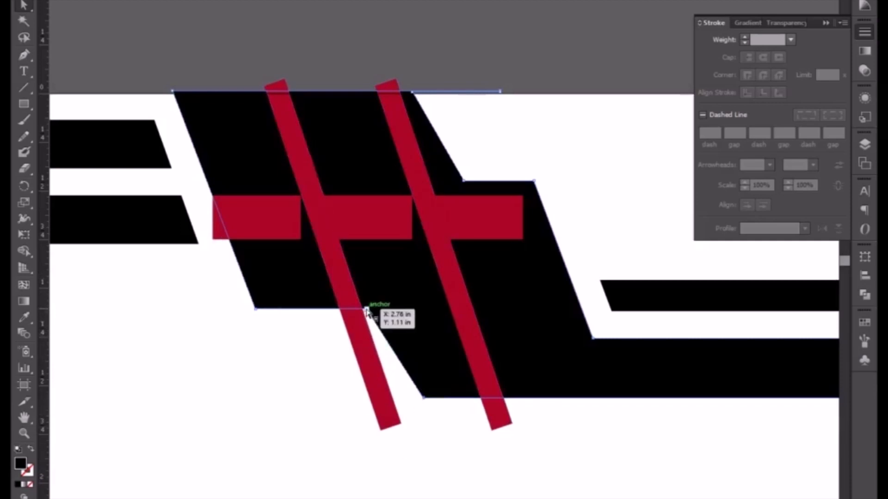
pyautogui.hotkey('ctrl', '+')
pyautogui.hotkey('ctrl', '+')
pyautogui.hotkey('ctrl', '+')
pyautogui.hotkey('ctrl', '+')
pyautogui.moveTo(214, 380); pyautogui.dragTo(438, 237)
pyautogui.moveTo(350, 265); pyautogui.dragTo(333, 265)
# Step: Move the black shape's lowest left corner anchor horizontally onto the first red line's edge so both edges run parallel
pyautogui.moveTo(460, 459); pyautogui.dragTo(387, 143)
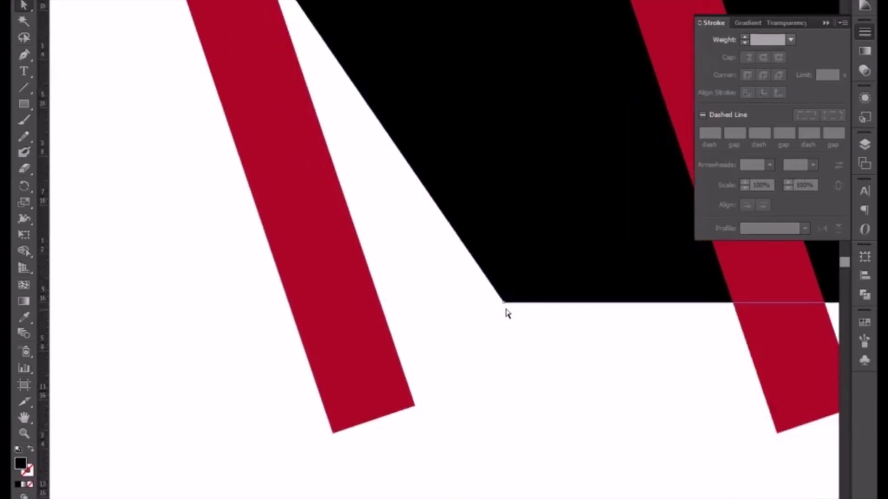
pyautogui.moveTo(502, 305); pyautogui.dragTo(380, 311)
pyautogui.hotkey('ctrl', '+')
pyautogui.hotkey('ctrl', '+')
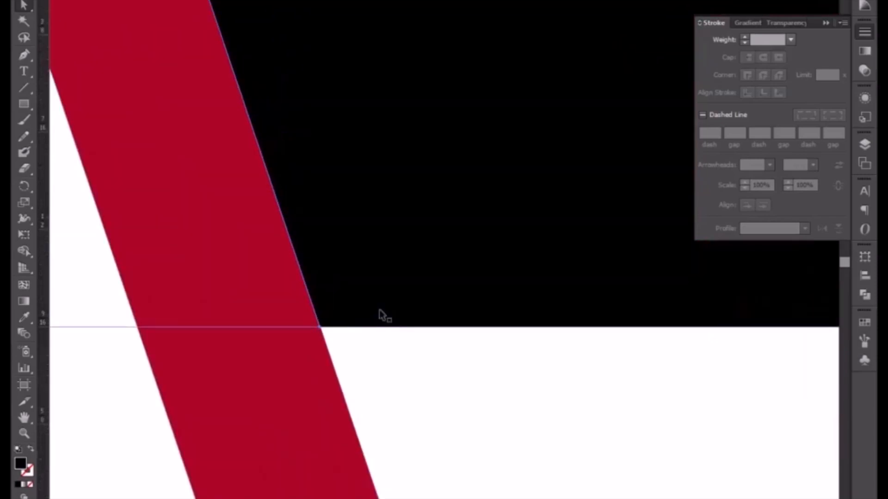
pyautogui.hscroll(-3, 290, 345)
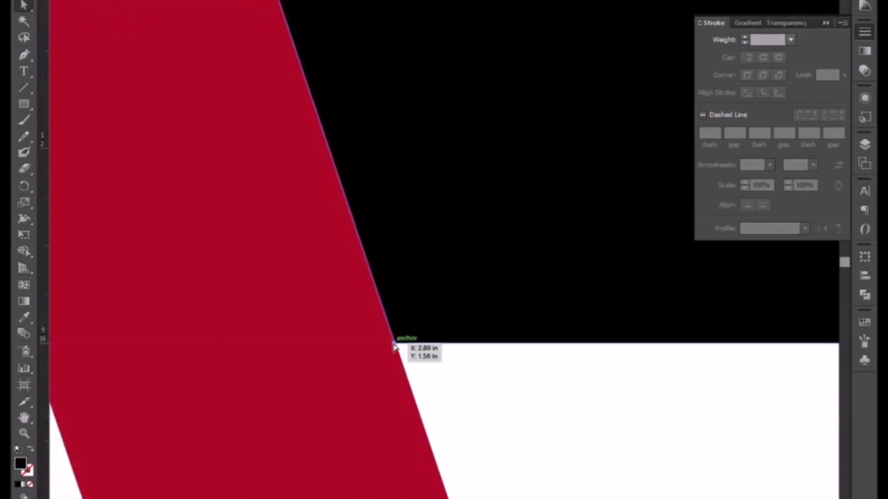
pyautogui.click(491, 410)
# Step: Shift the two anchors of the black shape's right slanted edge left so the edge meets the third red rectangle's upper right corner
pyautogui.scroll(-5, 492, 409)
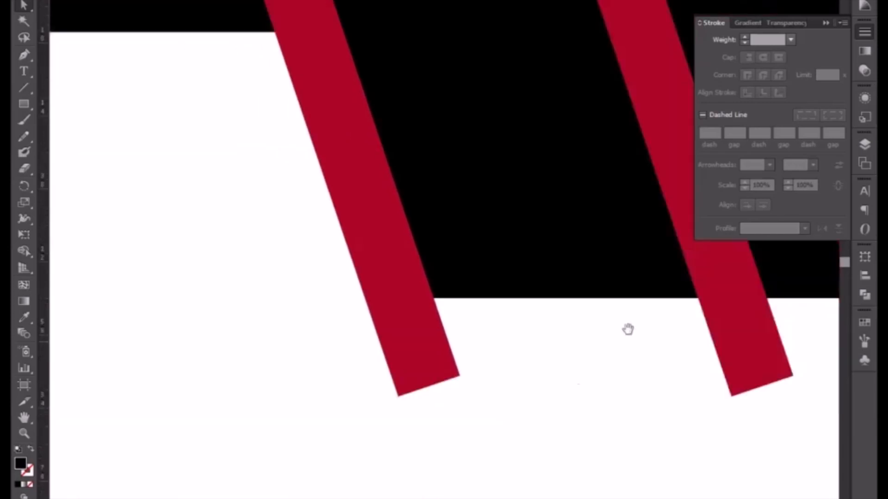
pyautogui.moveTo(626, 329); pyautogui.dragTo(243, 414)
pyautogui.scroll(-4, 376, 350)
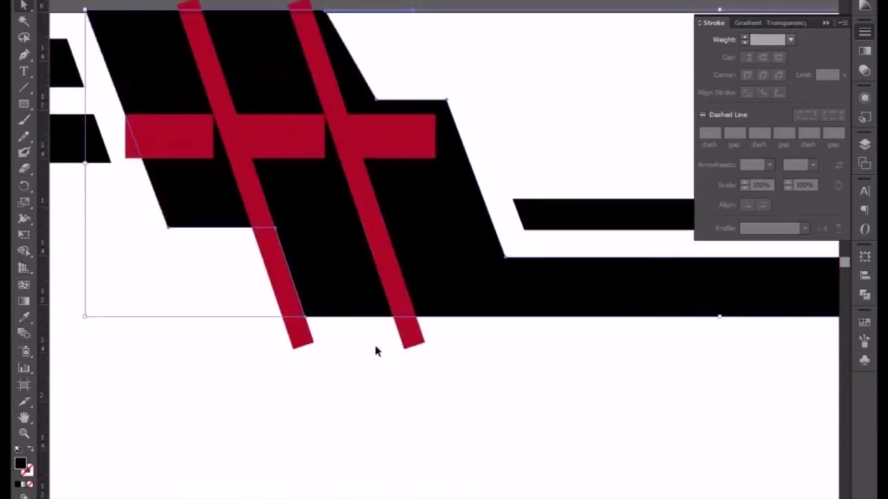
pyautogui.scroll(3, 376, 350)
pyautogui.moveTo(380, 218); pyautogui.dragTo(389, 436)
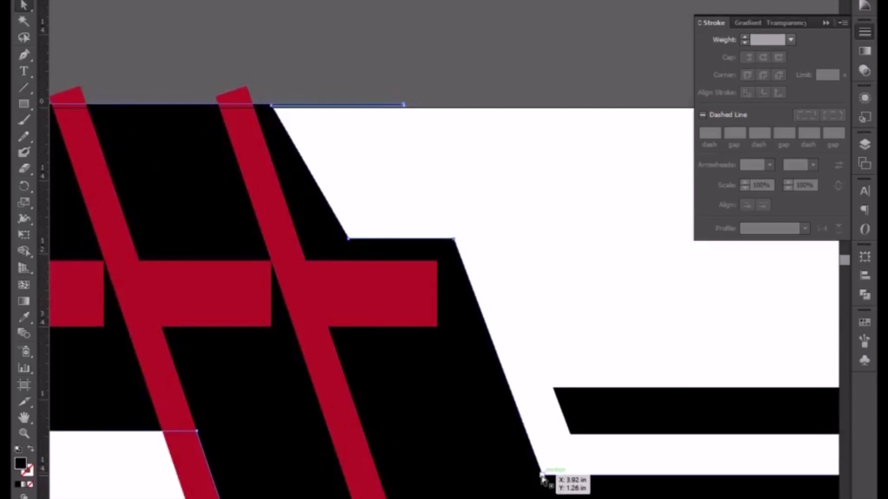
pyautogui.moveTo(542, 477); pyautogui.dragTo(517, 477)
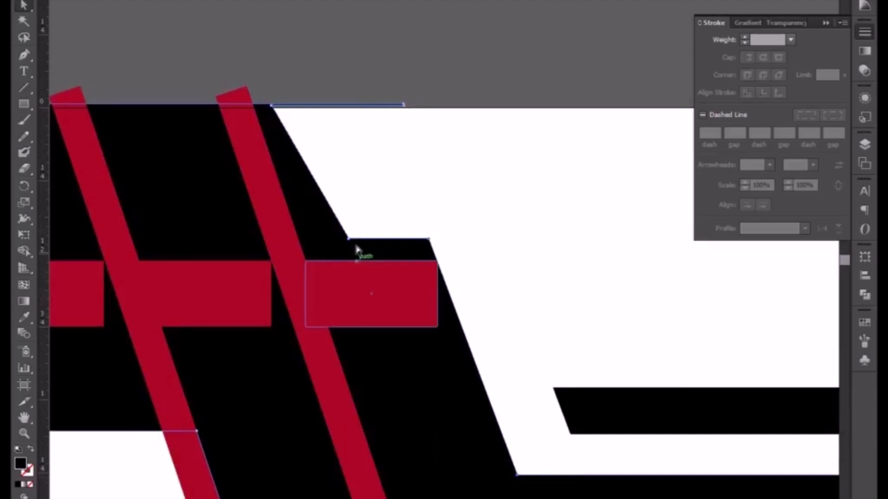
pyautogui.moveTo(348, 240); pyautogui.dragTo(314, 240)
pyautogui.hotkey('ctrl', 'z')
# Step: Move the upper end anchor of the thin black strip above the page back to the top of the black shape's slanted edge
pyautogui.click(406, 126)
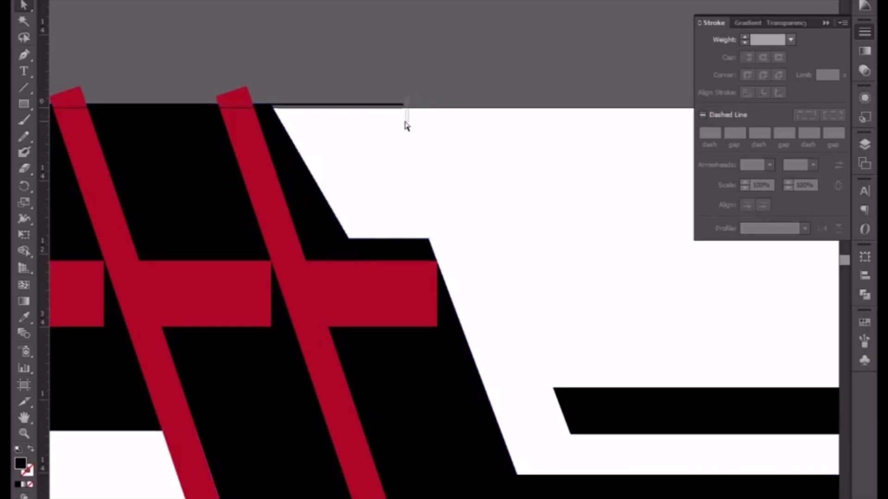
pyautogui.click(402, 125)
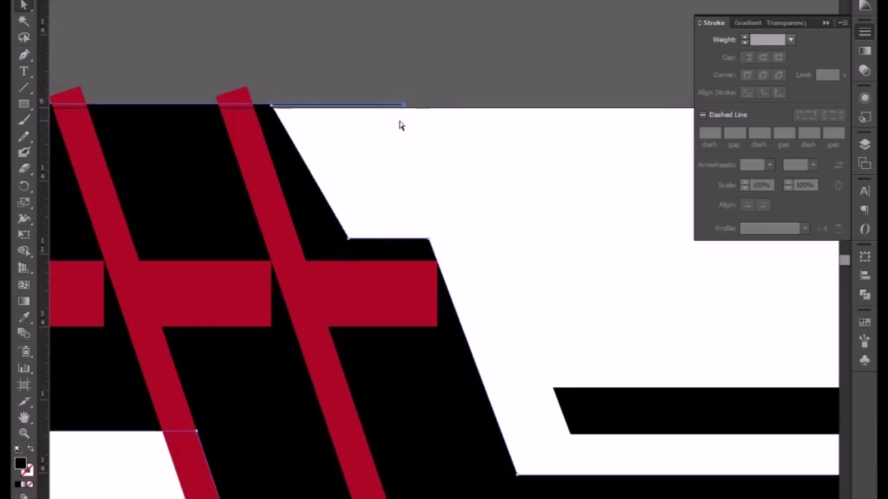
pyautogui.click(389, 123)
pyautogui.click(405, 105)
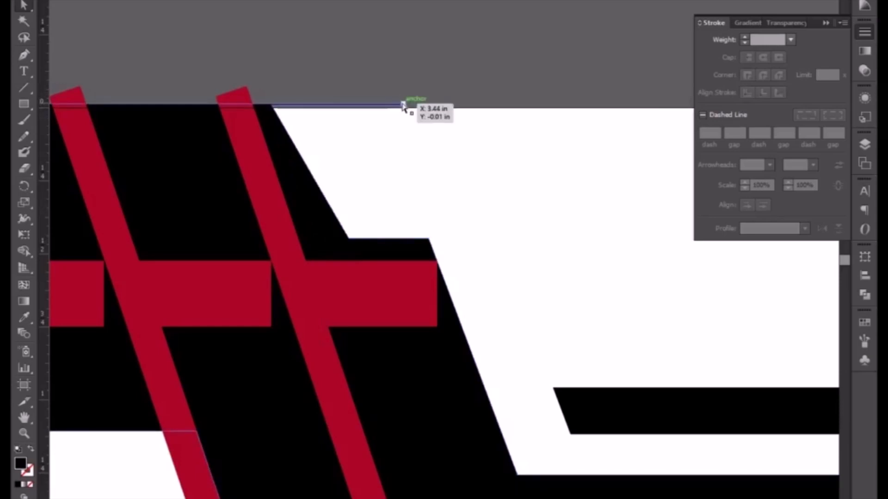
pyautogui.moveTo(391, 138); pyautogui.dragTo(467, 287)
pyautogui.scroll(3, 468, 287)
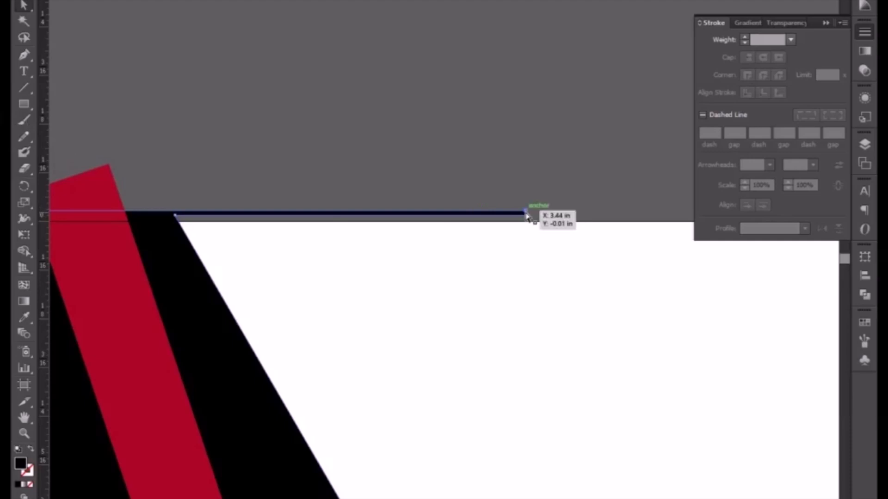
pyautogui.moveTo(527, 215); pyautogui.dragTo(174, 213)
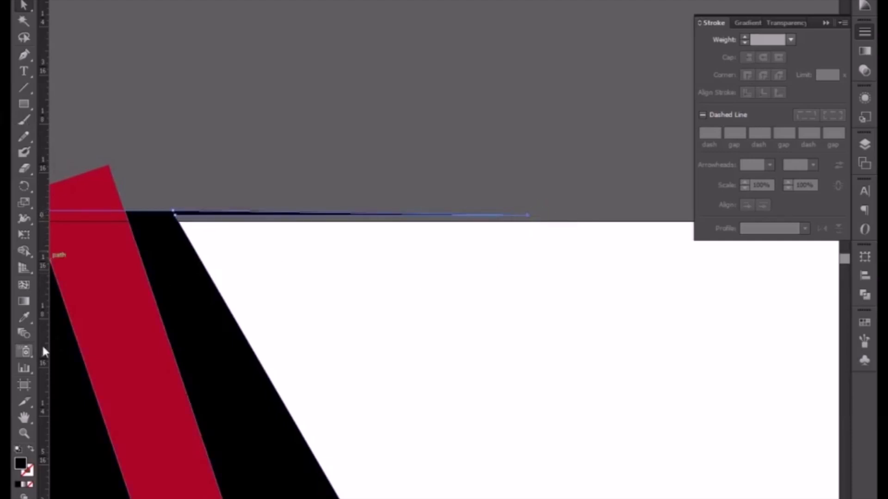
# Step: Undo the last anchor edit on the black shape and remove the extra anchor point just below its top corner
pyautogui.click(24, 55)
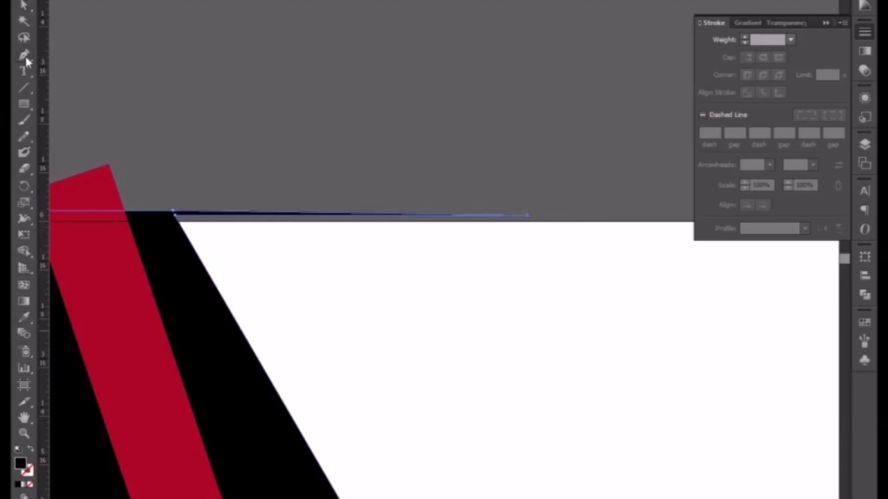
pyautogui.hotkey('ctrl', 'z')
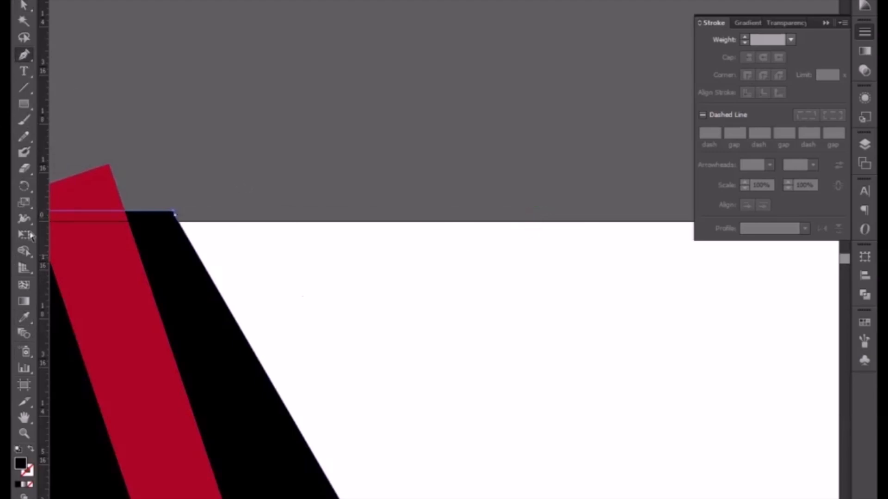
pyautogui.click(23, 6)
pyautogui.moveTo(159, 215); pyautogui.dragTo(364, 218)
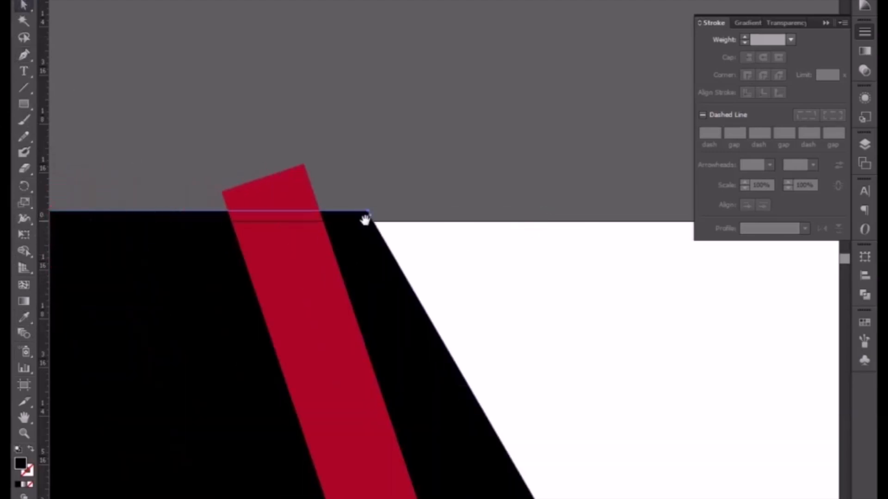
pyautogui.hotkey('ctrl', '=')
pyautogui.hotkey('ctrl', '=')
pyautogui.hotkey('ctrl', '=')
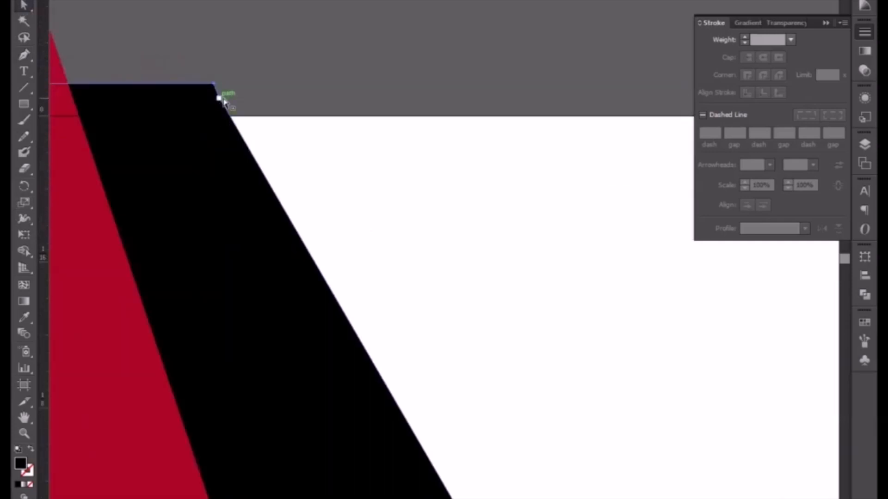
pyautogui.keyDown('shift'); pyautogui.click(176, 170); pyautogui.keyUp('shift')
pyautogui.click(24, 55)
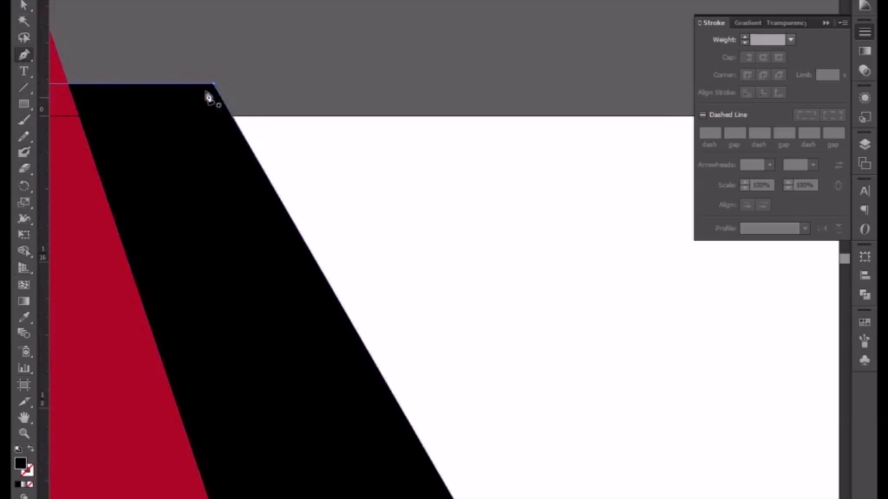
# Step: Shift the black shape's upper slanted edge inward so both its end anchors align with the adjacent red diagonal bar's outer edge
pyautogui.press('v')
pyautogui.hotkey('ctrl', '-')
pyautogui.hotkey('ctrl', '-')
pyautogui.hotkey('ctrl', '-')
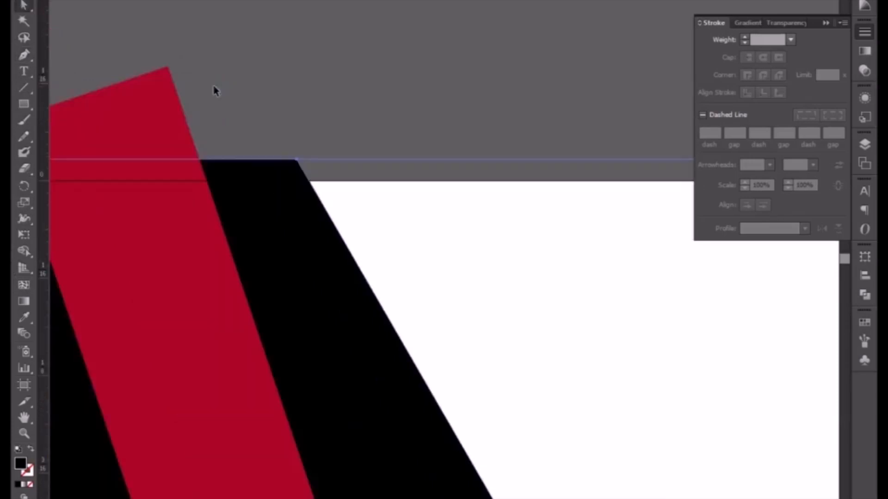
pyautogui.moveTo(488, 498); pyautogui.dragTo(431, 450)
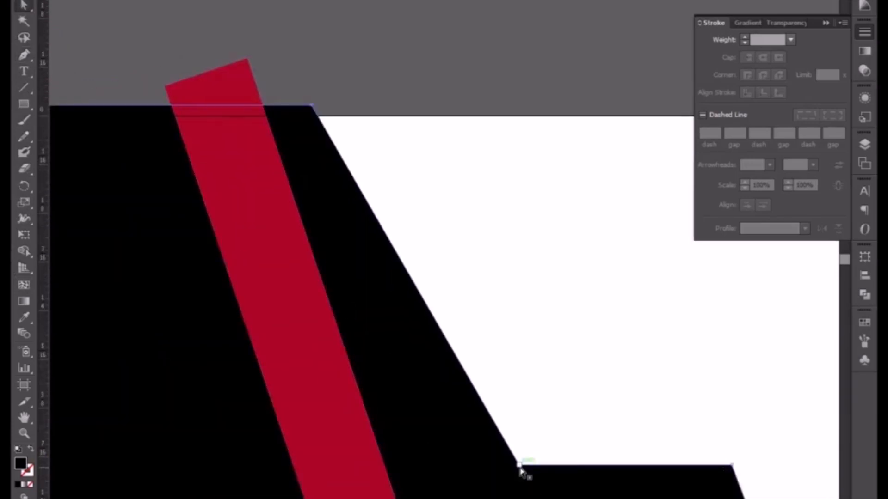
pyautogui.moveTo(519, 467); pyautogui.dragTo(384, 467)
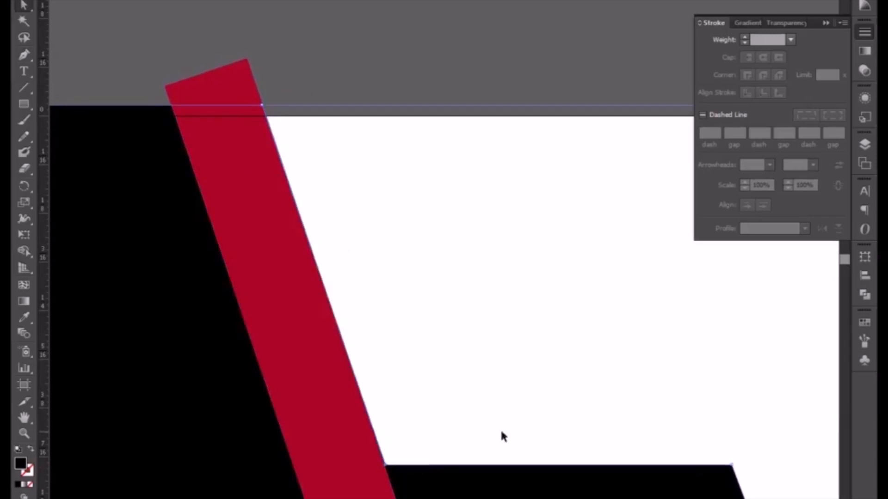
pyautogui.hotkey('ctrl', '-')
pyautogui.hotkey('ctrl', '-')
pyautogui.hotkey('ctrl', '-')
pyautogui.hotkey('ctrl', '-')
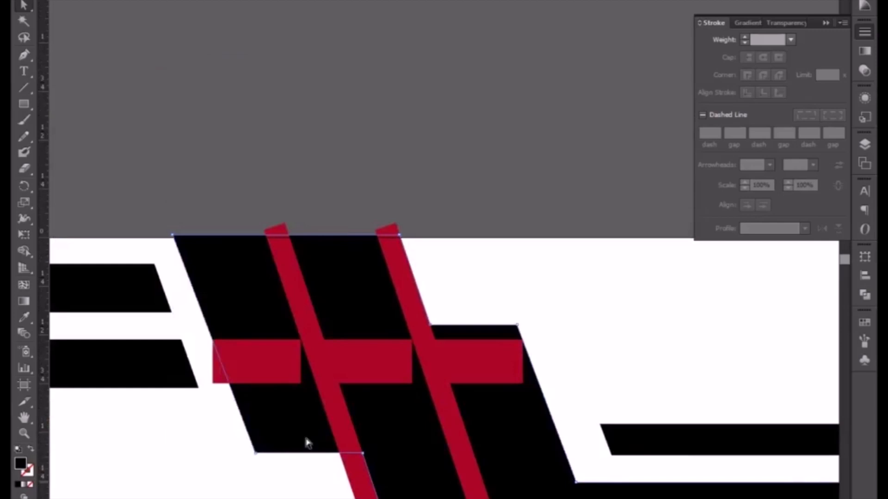
pyautogui.click(23, 6)
pyautogui.press('Return')
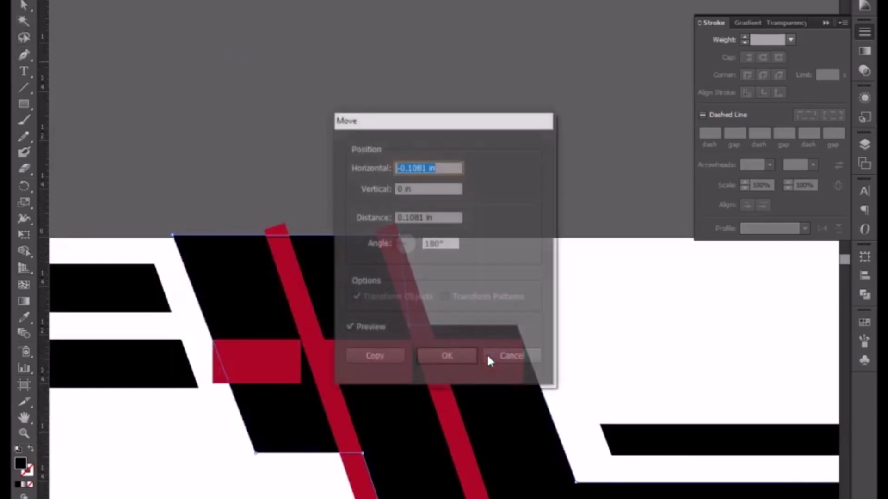
pyautogui.press('Return')
pyautogui.doubleClick(484, 365)
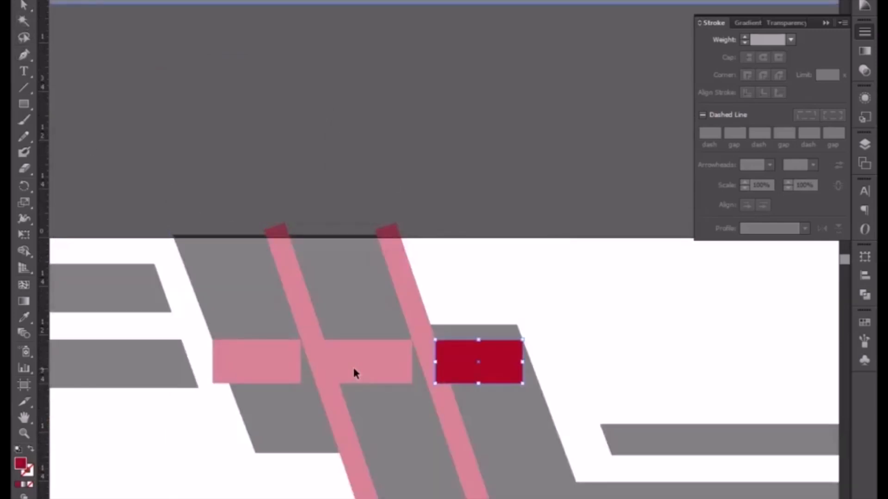
pyautogui.doubleClick(452, 230)
pyautogui.click(451, 367)
pyautogui.keyDown('shift'); pyautogui.click(334, 366); pyautogui.keyUp('shift')
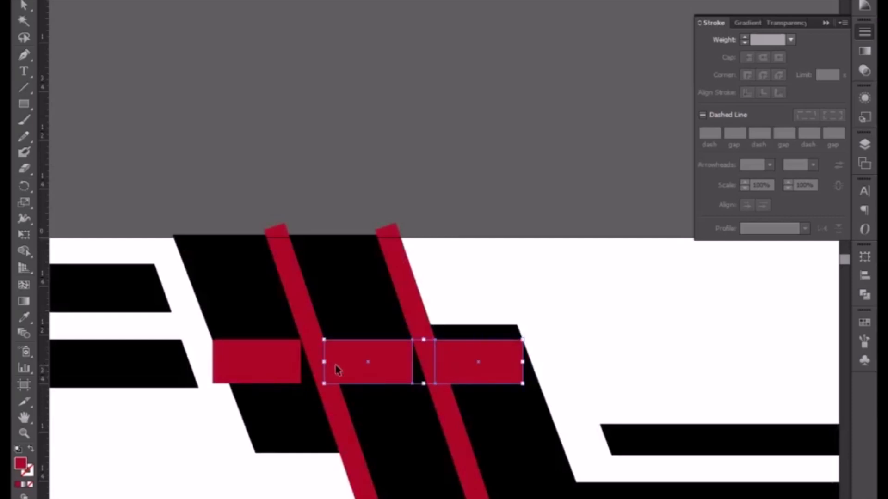
pyautogui.keyDown('shift'); pyautogui.click(287, 369); pyautogui.keyUp('shift')
pyautogui.doubleClick(284, 368)
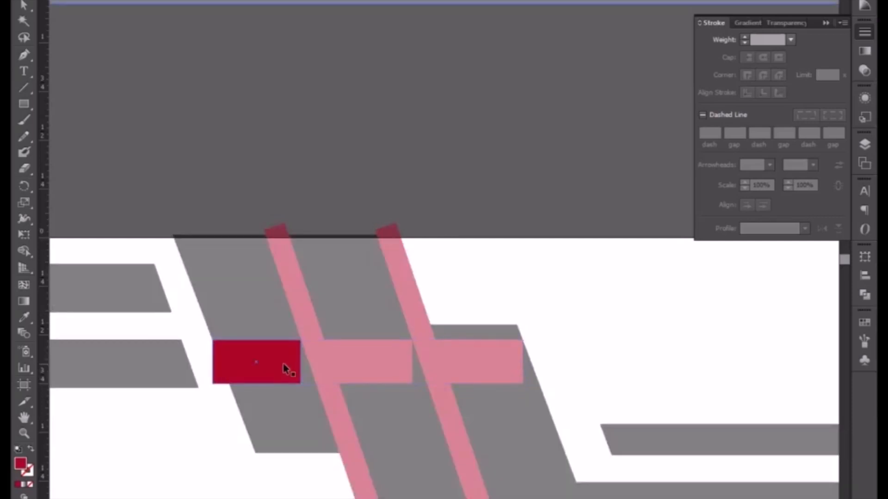
pyautogui.doubleClick(345, 214)
# Step: Delete the three red rectangles lying in a horizontal row across the black diagonal shape
pyautogui.click(257, 365)
pyautogui.keyDown('shift'); pyautogui.click(380, 371); pyautogui.keyUp('shift')
pyautogui.keyDown('shift'); pyautogui.click(476, 378); pyautogui.keyUp('shift')
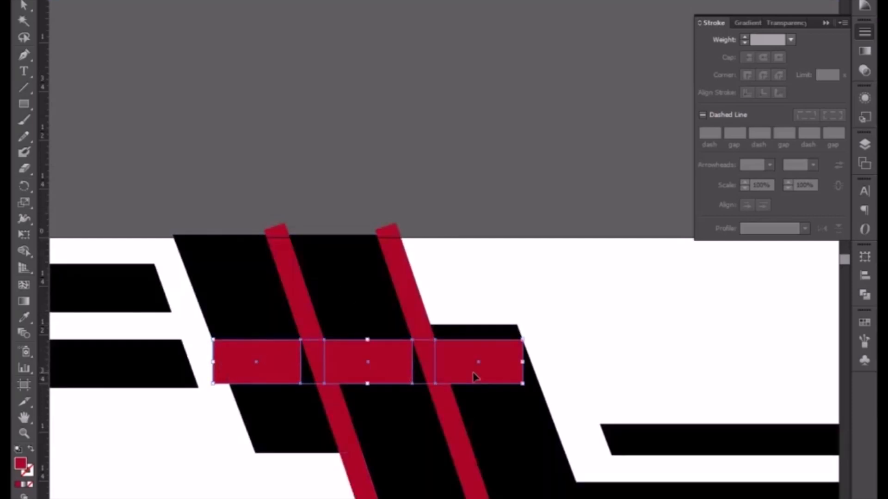
pyautogui.press('Delete')
# Step: Swap the fill and stroke of the two red diagonal bars to turn them into unfilled red outlines
pyautogui.click(324, 370)
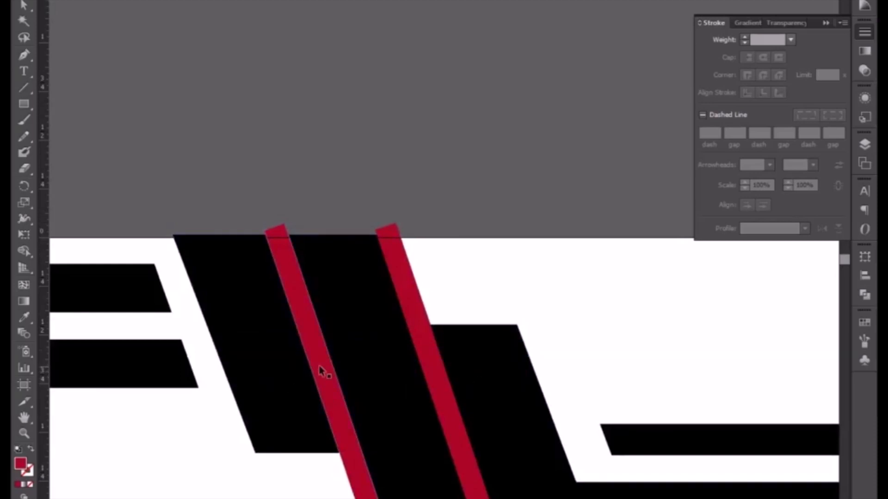
pyautogui.keyDown('shift'); pyautogui.click(440, 396); pyautogui.keyUp('shift')
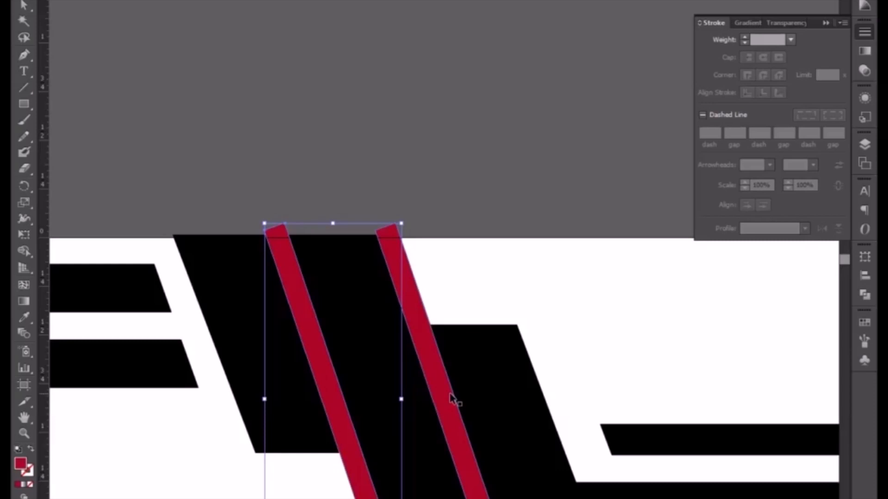
pyautogui.scroll(-3, 451, 399)
pyautogui.click(376, 365)
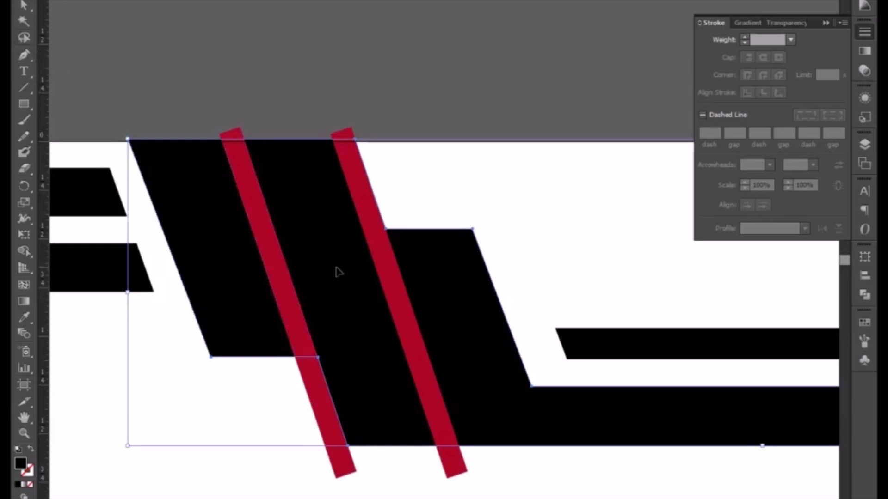
pyautogui.click(273, 257)
pyautogui.keyDown('shift'); pyautogui.click(405, 318); pyautogui.keyUp('shift')
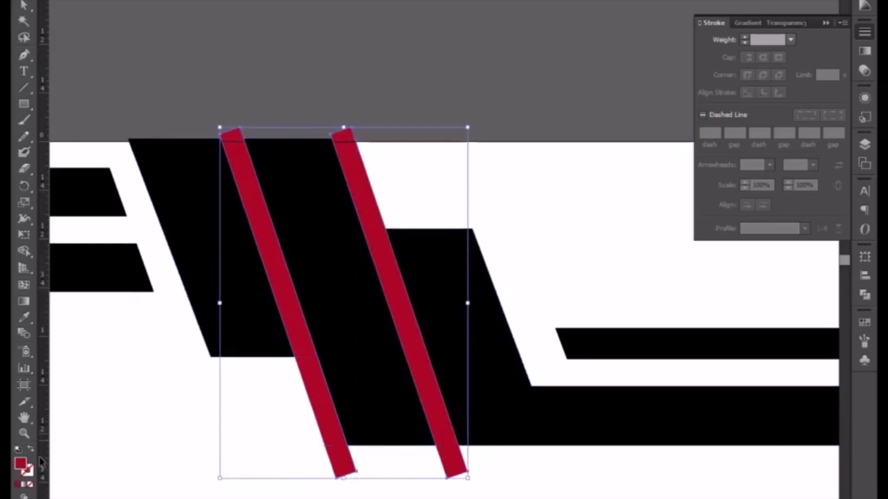
pyautogui.click(30, 449)
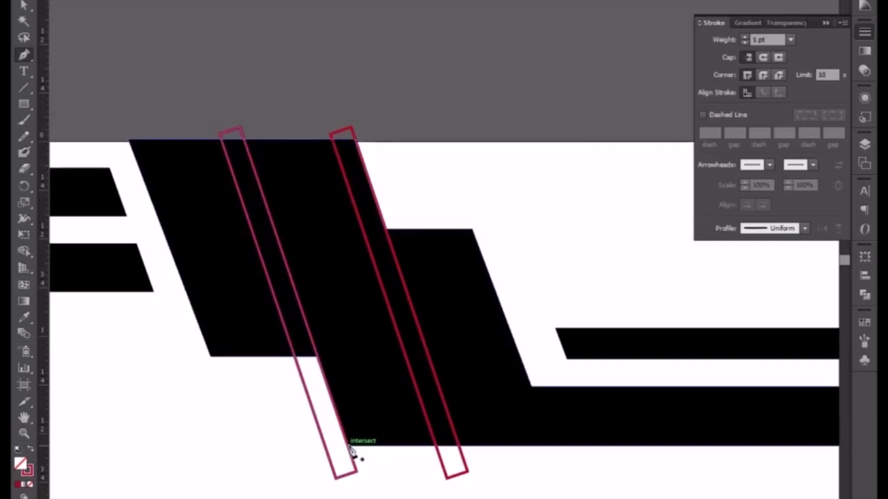
# Step: Draw a closed parallelogram with the Pen tool, filling the gap between the inner edges of the two outlined diagonal bars
pyautogui.click(350, 451)
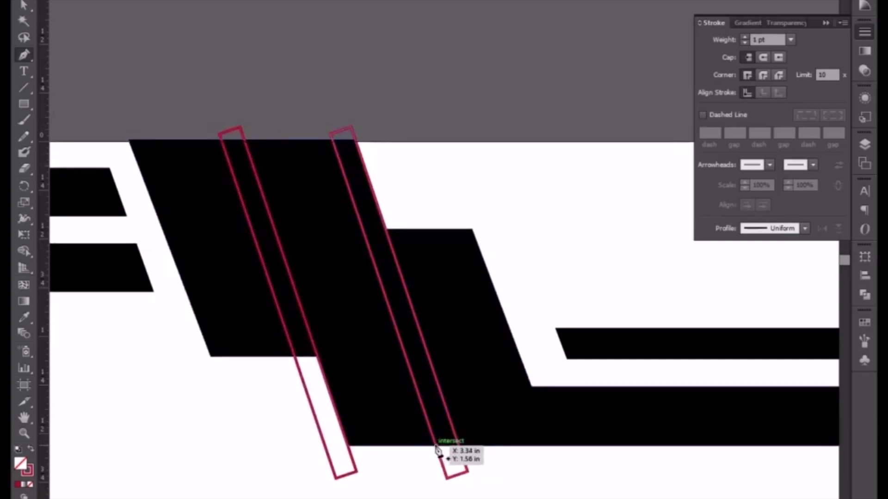
pyautogui.click(437, 450)
pyautogui.click(331, 134)
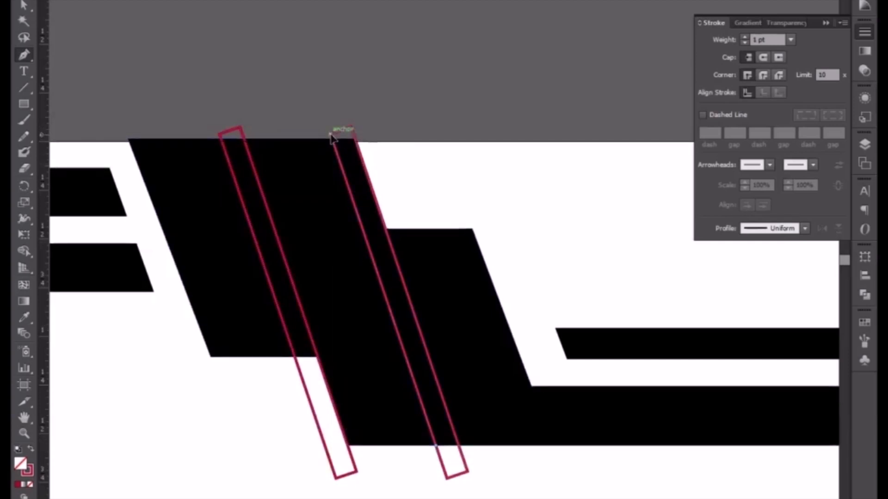
pyautogui.click(242, 135)
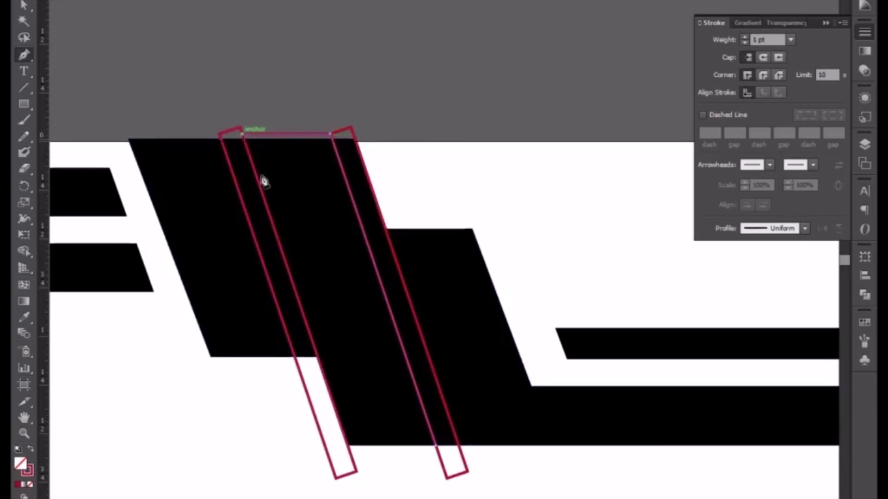
pyautogui.click(350, 448)
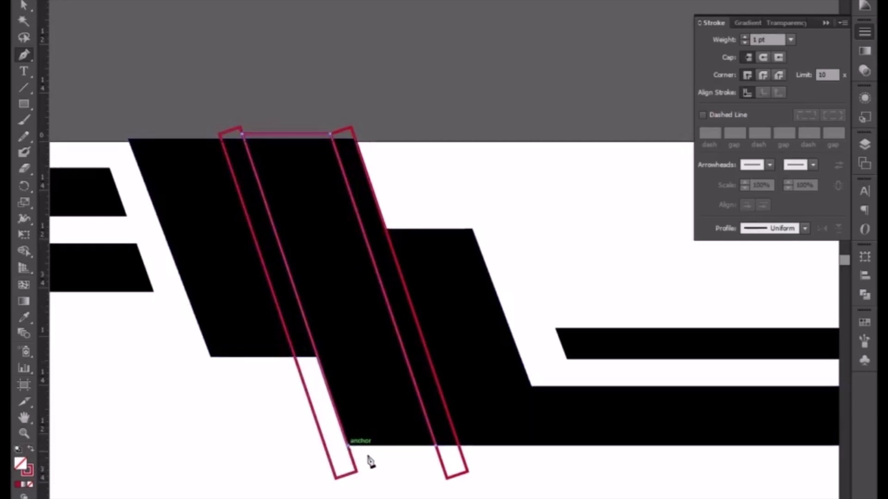
pyautogui.click(436, 446)
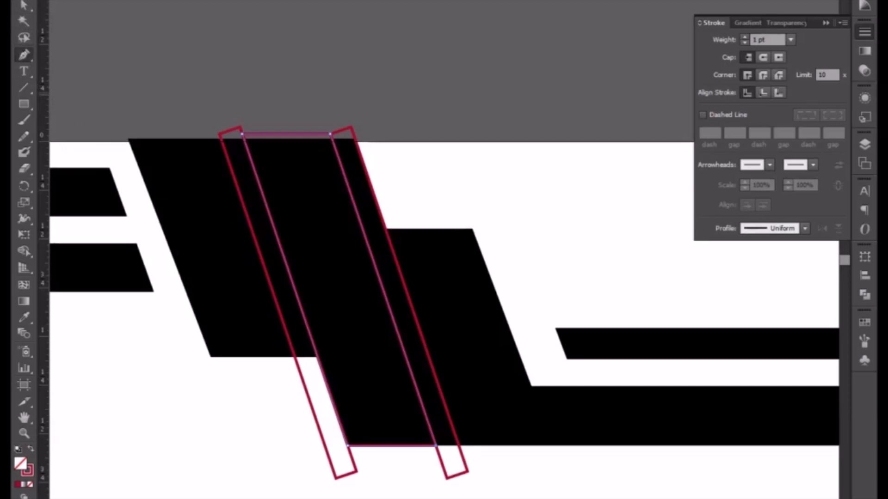
# Step: Swap the fill and stroke of the new parallelogram between the bars to make it solid red
pyautogui.click(23, 6)
pyautogui.press('Return')
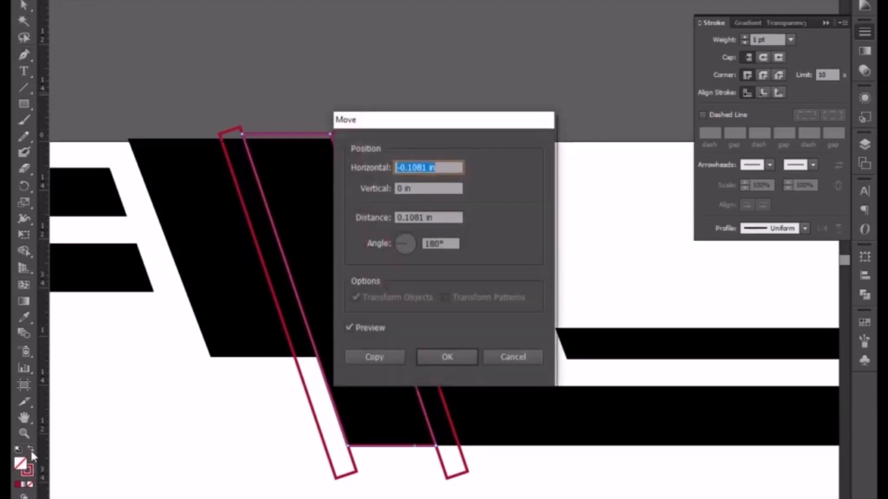
pyautogui.click(520, 360)
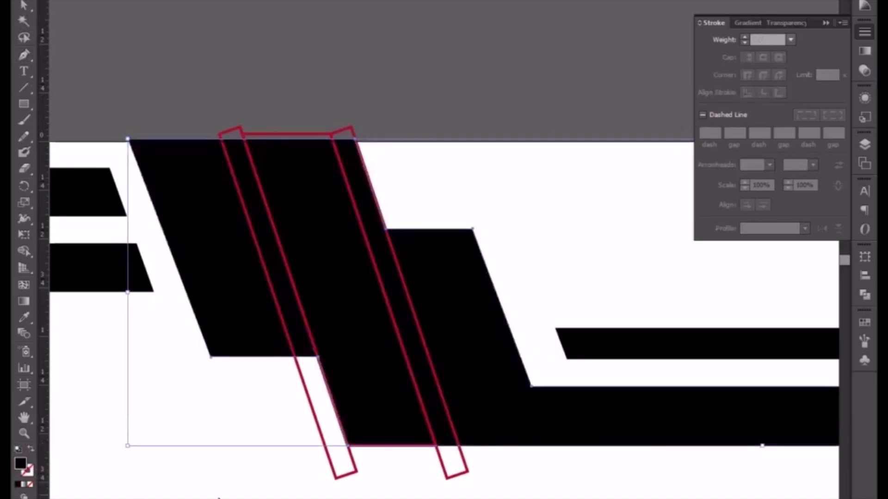
pyautogui.click(331, 418)
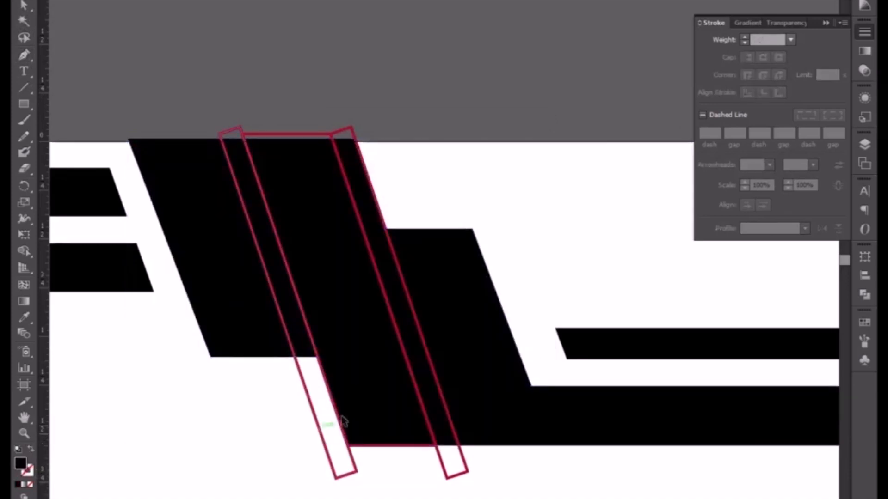
pyautogui.click(285, 137)
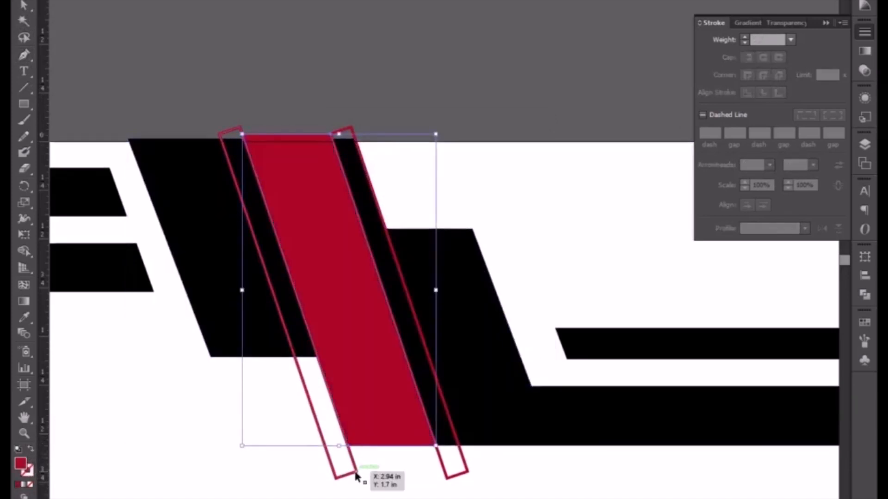
# Step: Delete the two narrow outlined diagonal bars on either side of the red parallelogram
pyautogui.click(352, 474)
pyautogui.keyDown('shift'); pyautogui.click(454, 476); pyautogui.keyUp('shift')
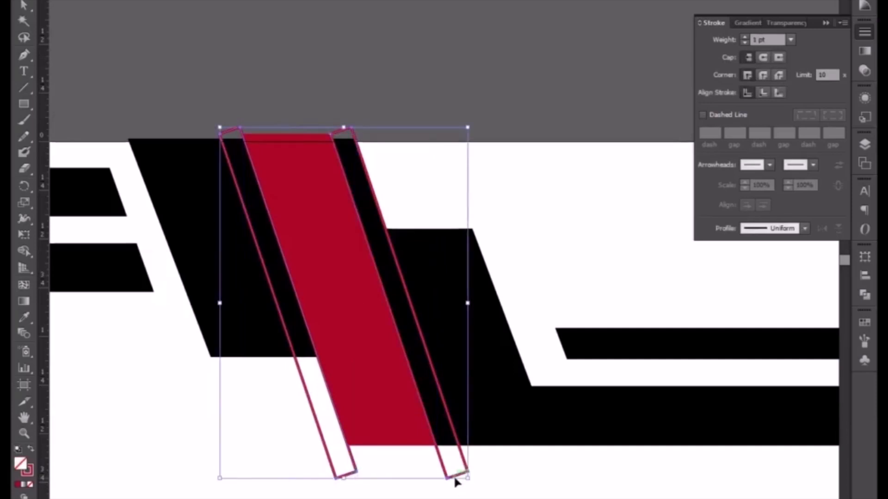
pyautogui.press('Delete')
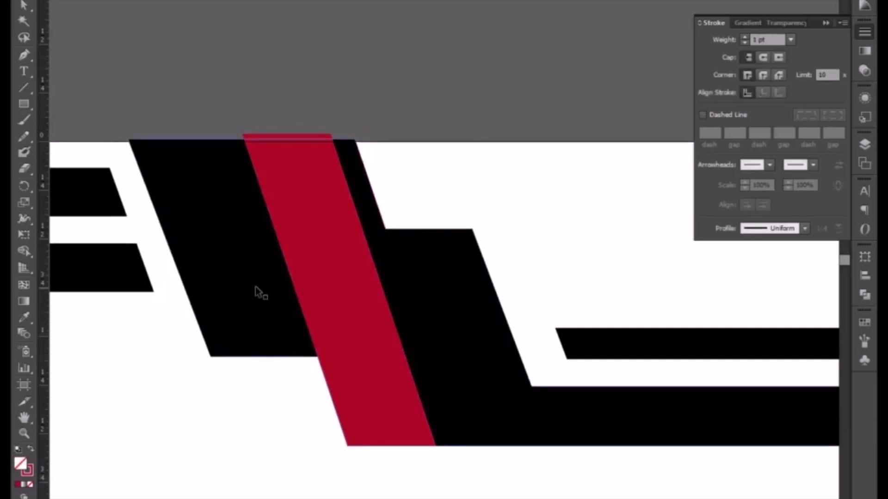
# Step: Duplicate the red parallelogram twice and arrange the three copies edge to edge over the black diagonal shape
pyautogui.click(334, 283)
pyautogui.moveTo(347, 303); pyautogui.dragTo(243, 319)
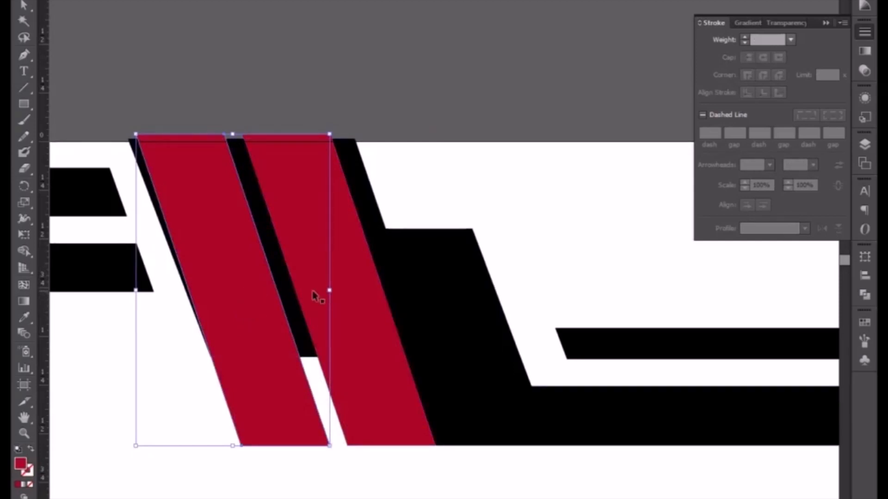
pyautogui.click(376, 331)
pyautogui.moveTo(377, 331); pyautogui.dragTo(362, 333)
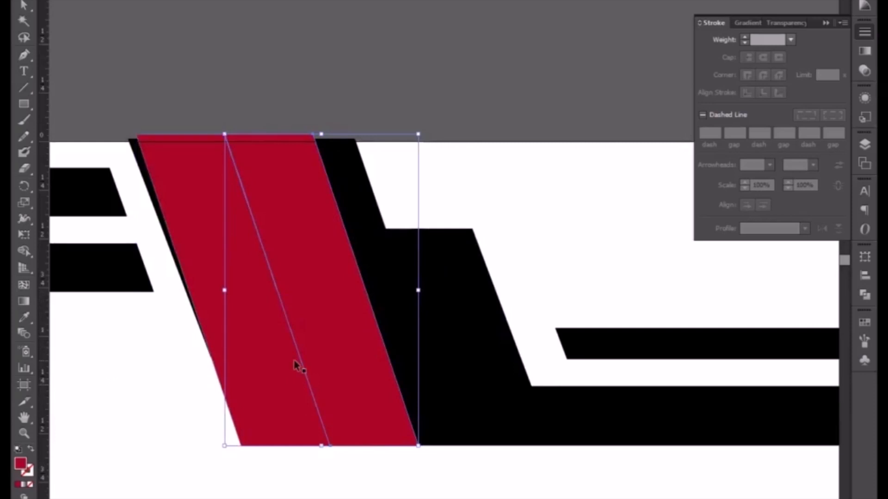
pyautogui.moveTo(327, 363); pyautogui.dragTo(414, 348)
# Step: Swap the fill and stroke of all three red parallelograms to show them as outlines, and deselect them
pyautogui.keyDown('shift'); pyautogui.click(267, 377); pyautogui.keyUp('shift')
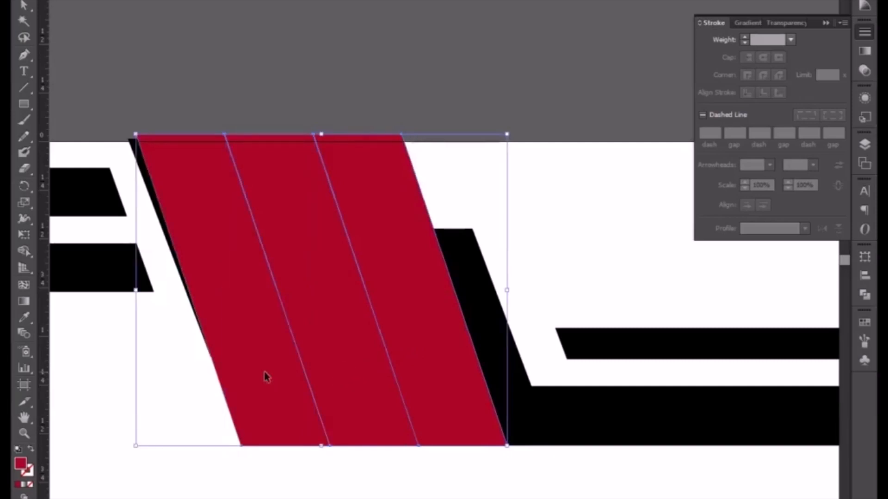
pyautogui.click(31, 448)
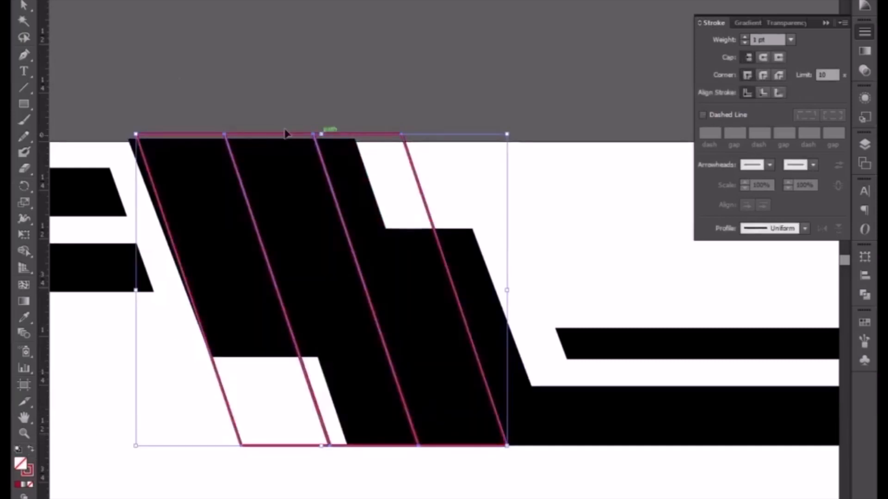
pyautogui.click(170, 60)
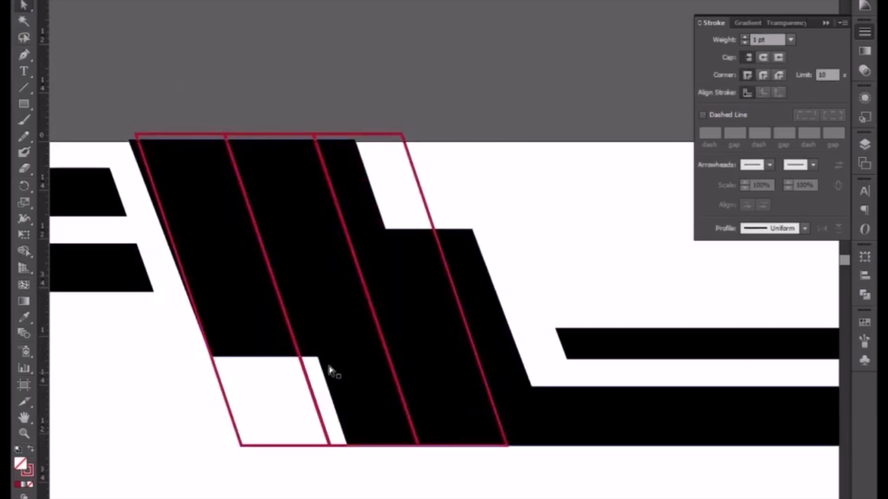
# Step: Reshape the large black diagonal shape so its lower-left notch and upper-right edge align with the red parallelogram outlines
pyautogui.click(319, 358)
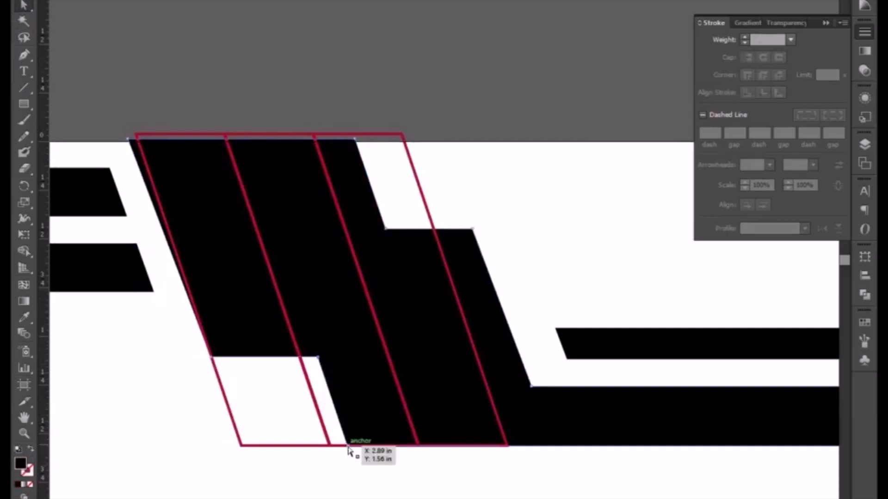
pyautogui.moveTo(346, 446); pyautogui.dragTo(329, 447)
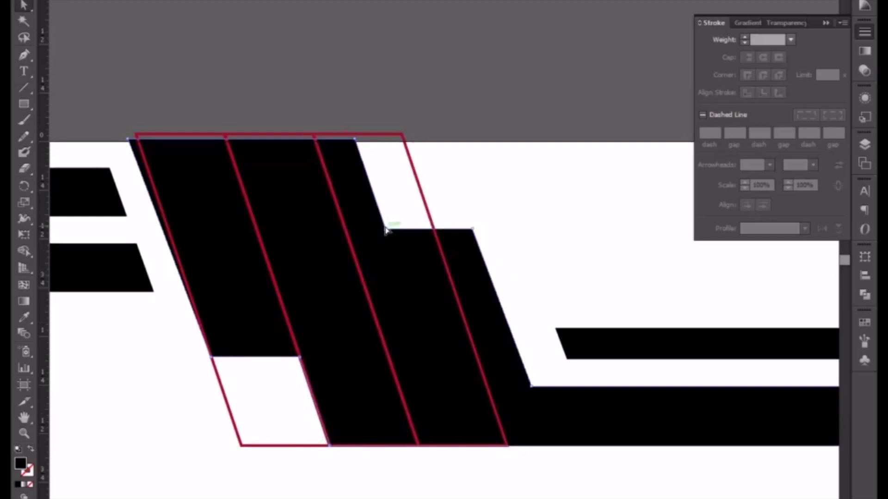
pyautogui.moveTo(357, 141); pyautogui.dragTo(405, 141)
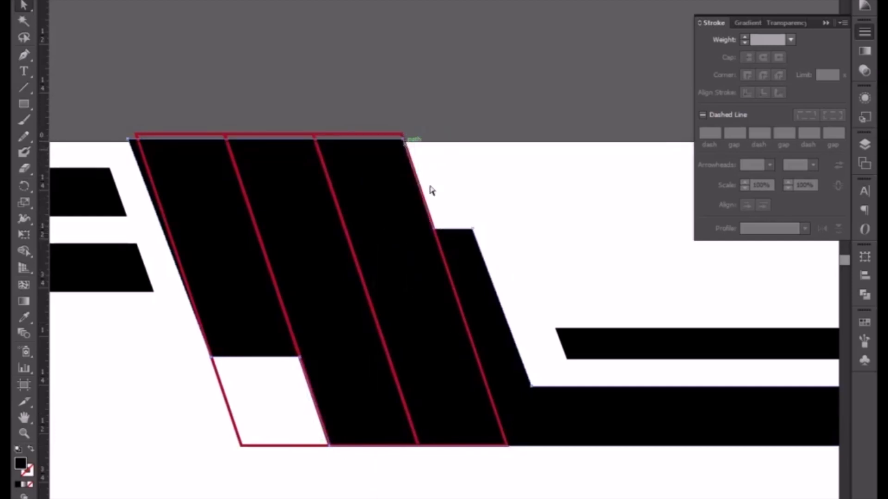
# Step: Duplicate the rightmost red outlined parallelogram and place the copy edge to edge on its right side
pyautogui.moveTo(394, 241); pyautogui.dragTo(353, 223)
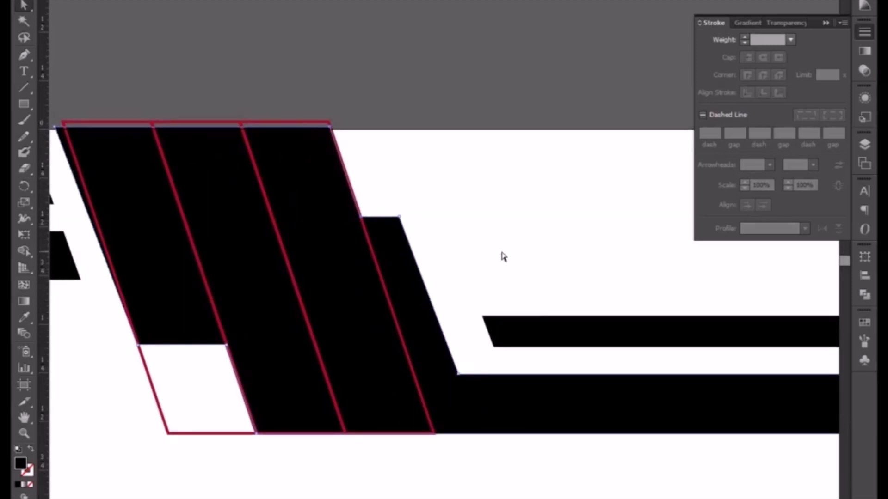
pyautogui.press('v')
pyautogui.click(348, 73)
pyautogui.click(277, 214)
pyautogui.moveTo(278, 214)
pyautogui.mouseDown()
pyautogui.moveTo(375, 222)
pyautogui.moveTo(366, 223)
pyautogui.mouseUp()
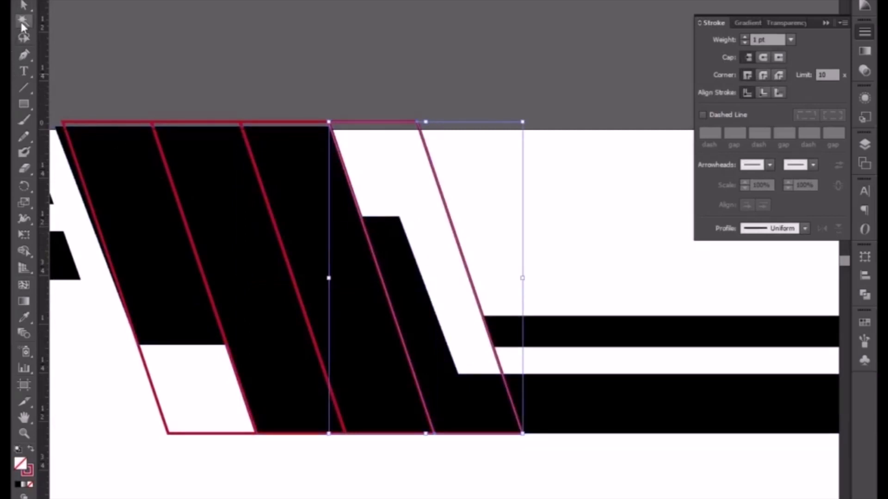
# Step: Extend the black shape's right diagonal edge to the fourth outline, and move the thin right bar's slanted end clear of it
pyautogui.click(26, 7)
pyautogui.click(407, 229)
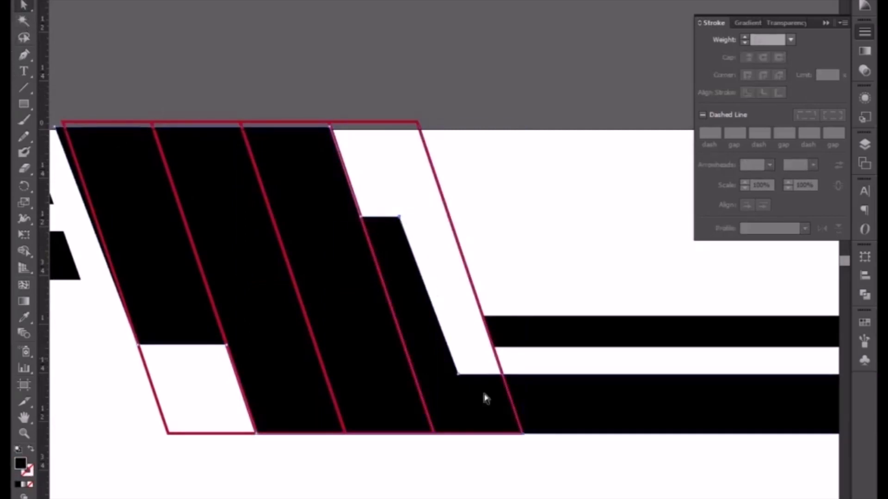
pyautogui.moveTo(459, 375); pyautogui.dragTo(504, 373)
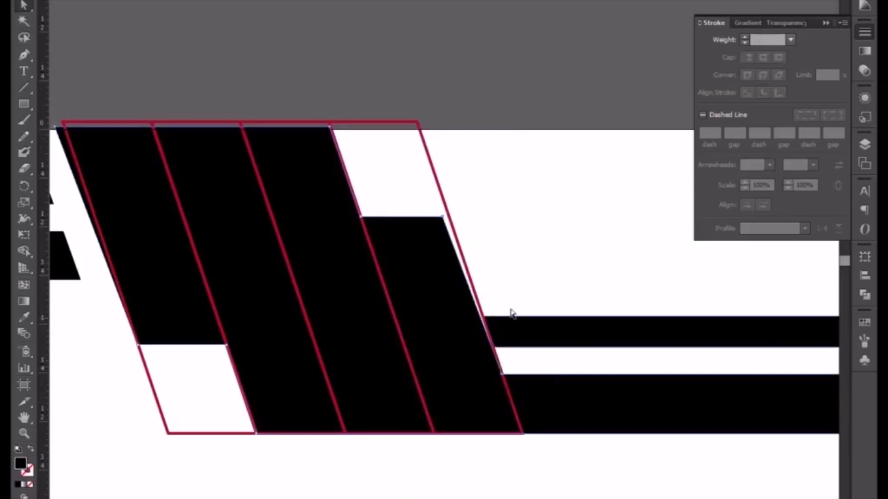
pyautogui.click(497, 333)
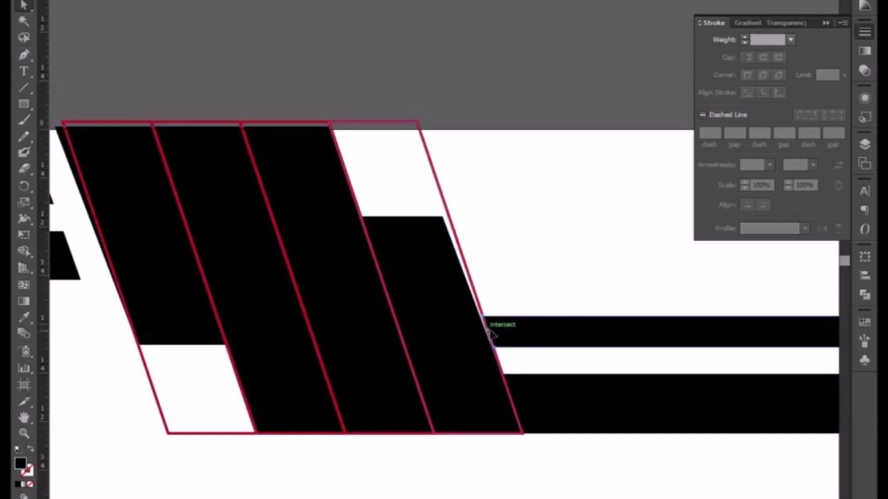
pyautogui.moveTo(487, 329); pyautogui.dragTo(523, 329)
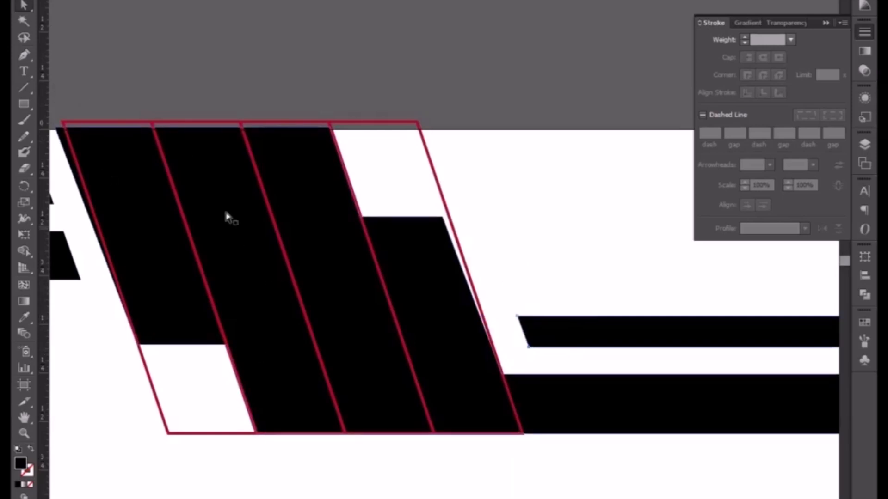
# Step: Delete the first and third red outlined parallelograms, keeping the second and fourth
pyautogui.click(22, 0)
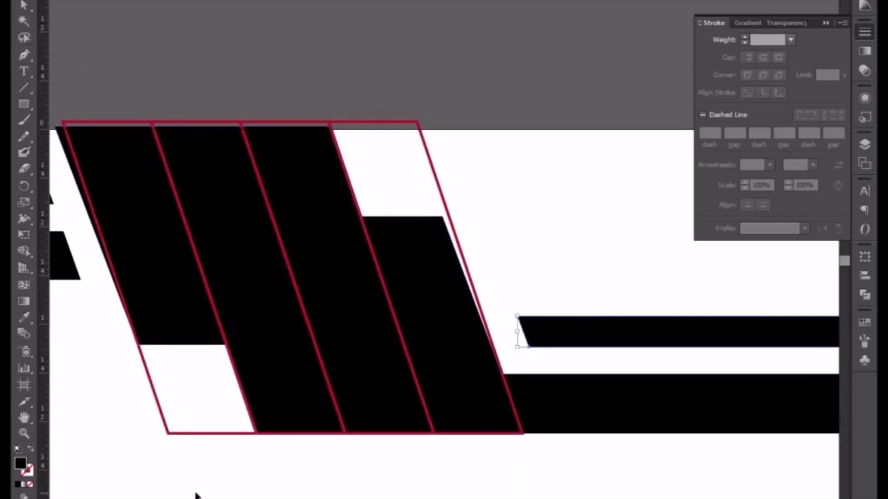
pyautogui.click(193, 435)
pyautogui.press('Delete')
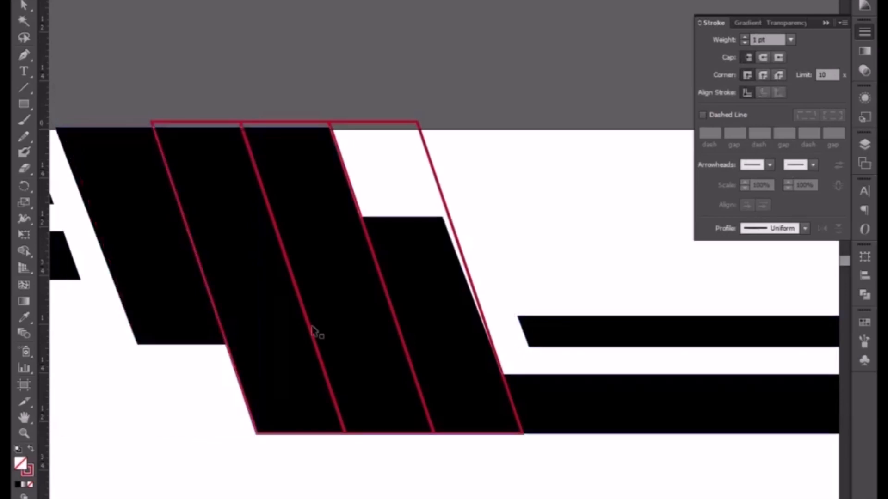
pyautogui.doubleClick(309, 124)
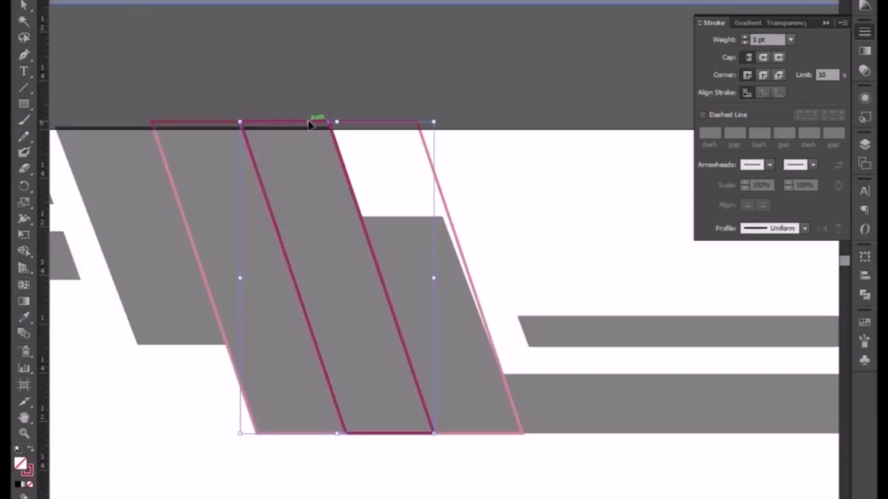
pyautogui.press('Delete')
pyautogui.doubleClick(300, 102)
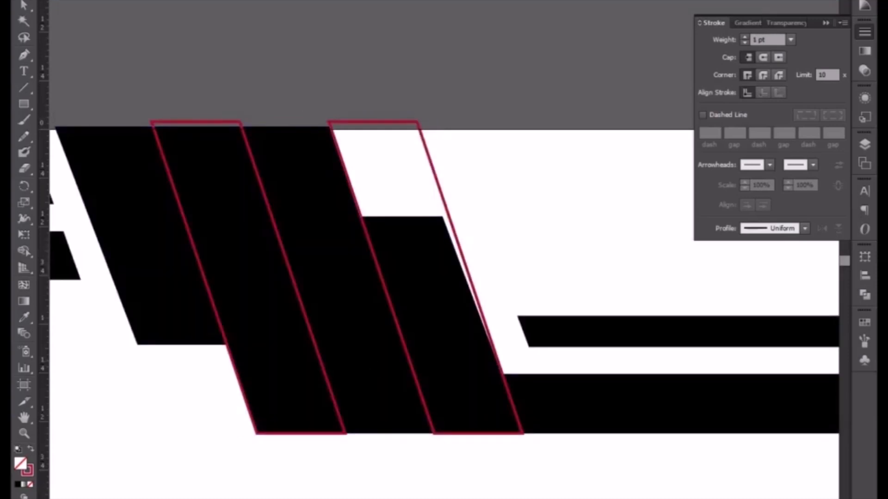
# Step: Swap the fill and stroke of the left remaining parallelogram to make it solid red, and deselect it
pyautogui.moveTo(403, 497); pyautogui.dragTo(293, 397)
pyautogui.click(252, 425)
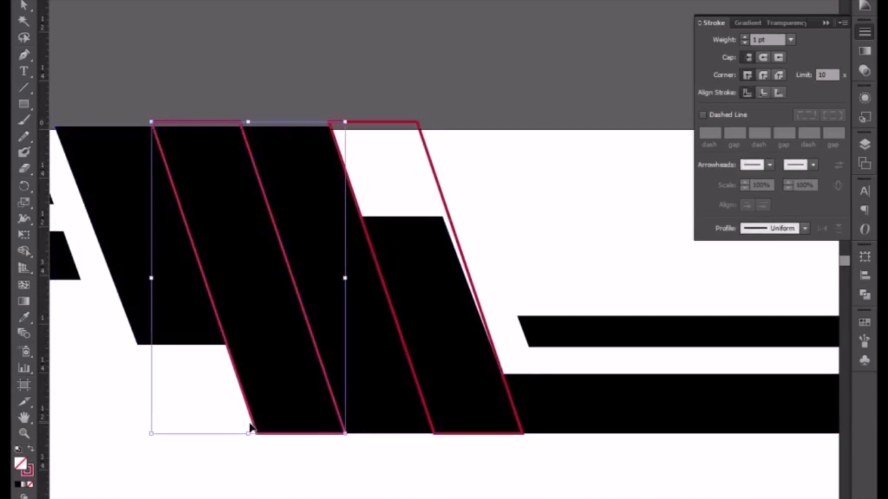
pyautogui.doubleClick(252, 425)
pyautogui.doubleClick(109, 463)
pyautogui.moveTo(396, 460)
pyautogui.mouseDown()
pyautogui.moveTo(317, 426)
pyautogui.moveTo(53, 407)
pyautogui.mouseUp()
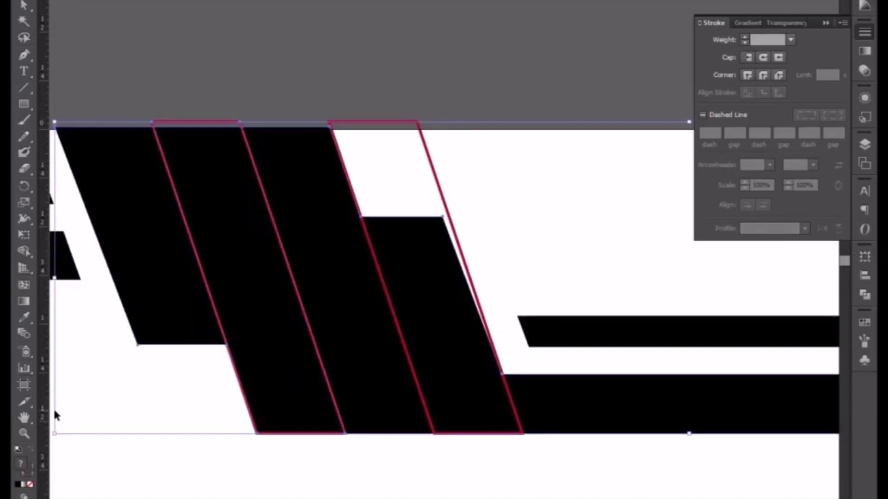
pyautogui.click(341, 411)
pyautogui.click(31, 449)
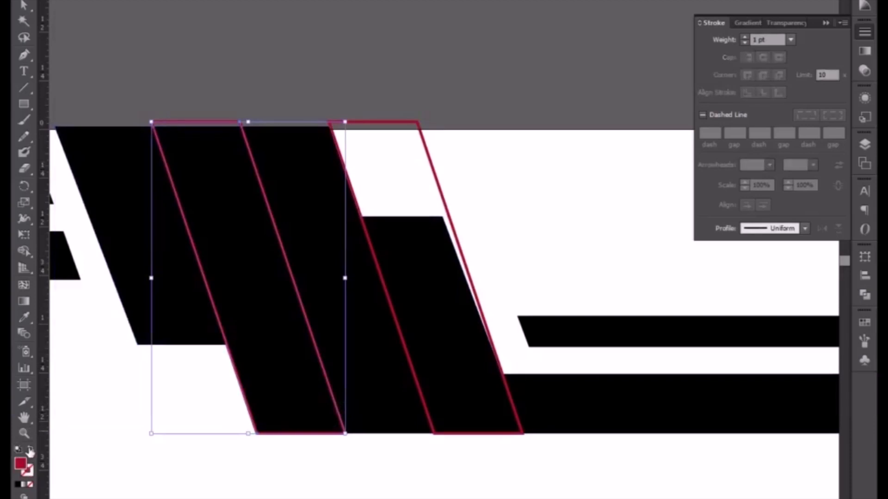
pyautogui.click(348, 458)
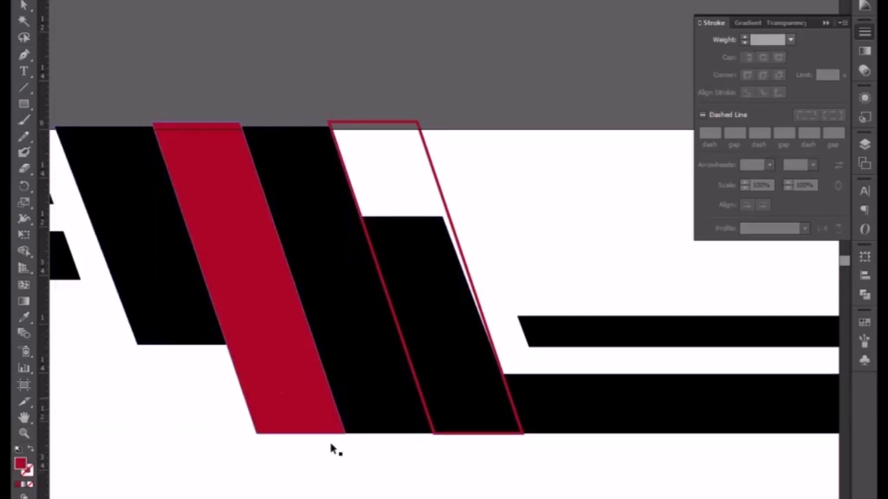
# Step: Divide the large black shape with the solid red parallelogram using Pathfinder, and ungroup the resulting pieces
pyautogui.moveTo(283, 414); pyautogui.dragTo(283, 415)
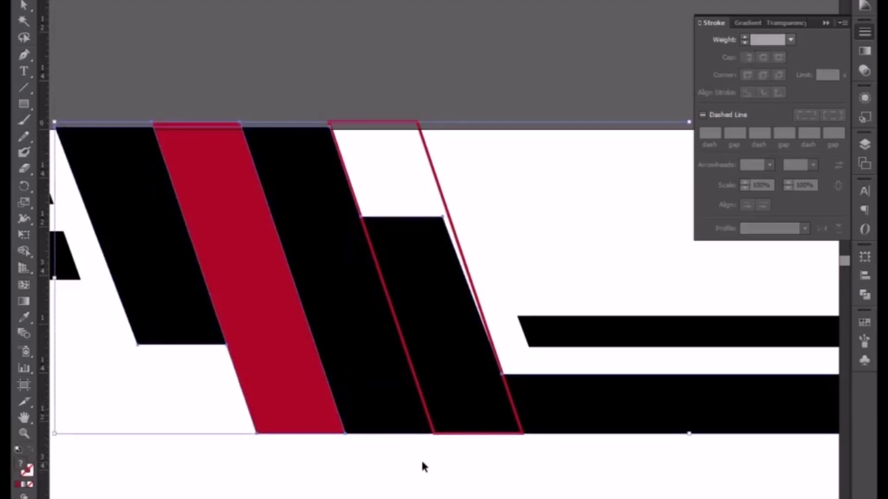
pyautogui.click(864, 294)
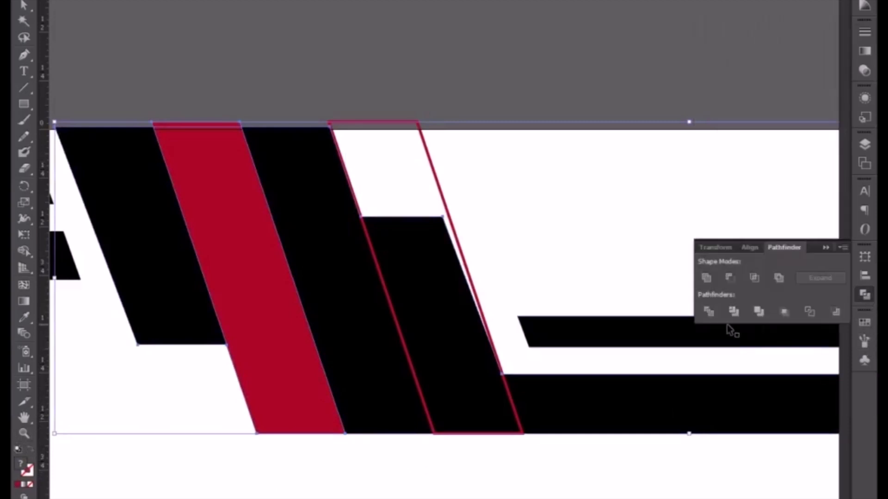
pyautogui.click(714, 307)
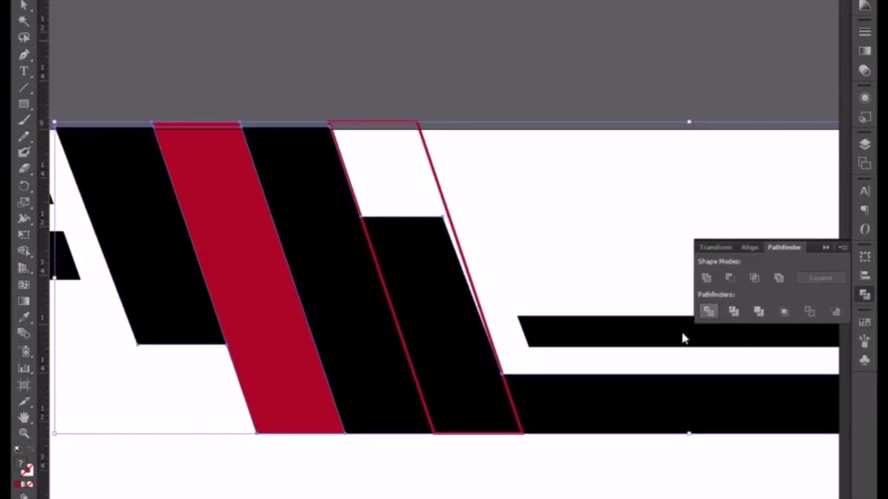
pyautogui.rightClick(363, 426)
pyautogui.click(353, 488)
pyautogui.click(309, 415)
pyautogui.press('Delete')
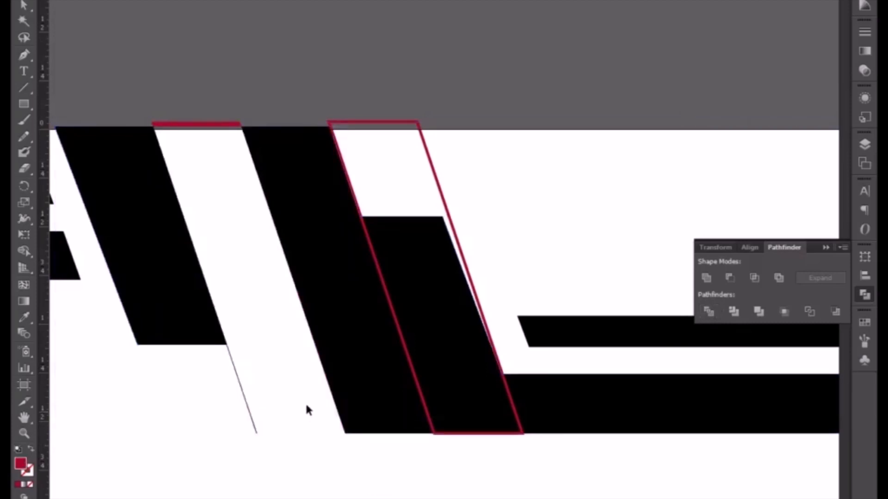
pyautogui.hotkey('ctrl', 'z')
# Step: Delete the thin red sliver that sticks out above the divided red parallelogram
pyautogui.doubleClick(219, 122)
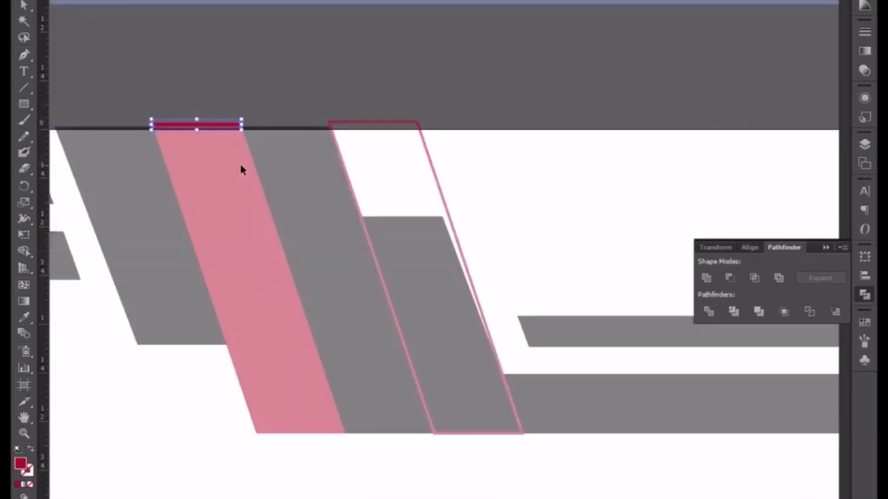
pyautogui.click(252, 93)
pyautogui.doubleClick(251, 84)
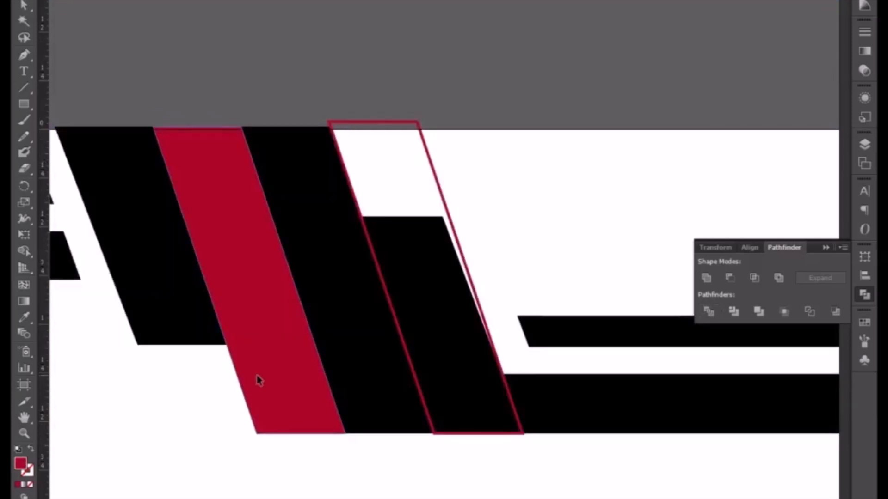
# Step: Remove the thin leftover line below the left black piece, shifting the red parallelogram aside temporarily to reach it
pyautogui.click(260, 378)
pyautogui.hotkey('shift', 'Right')
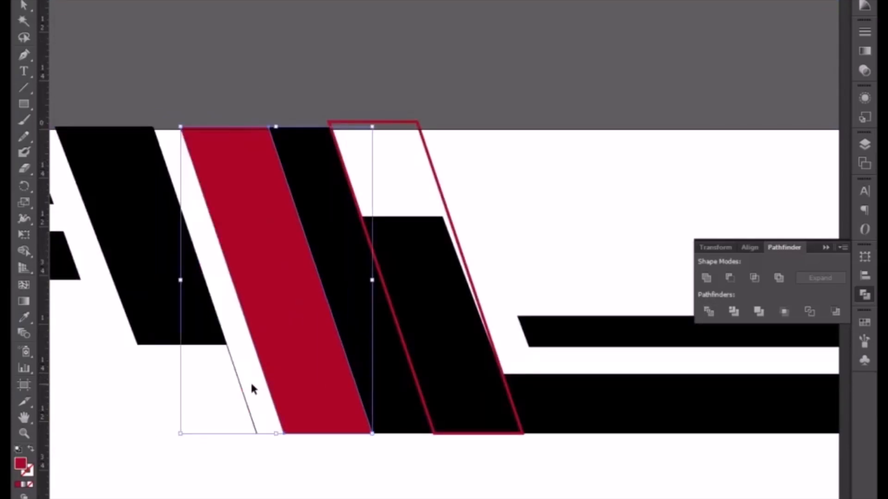
pyautogui.click(242, 388)
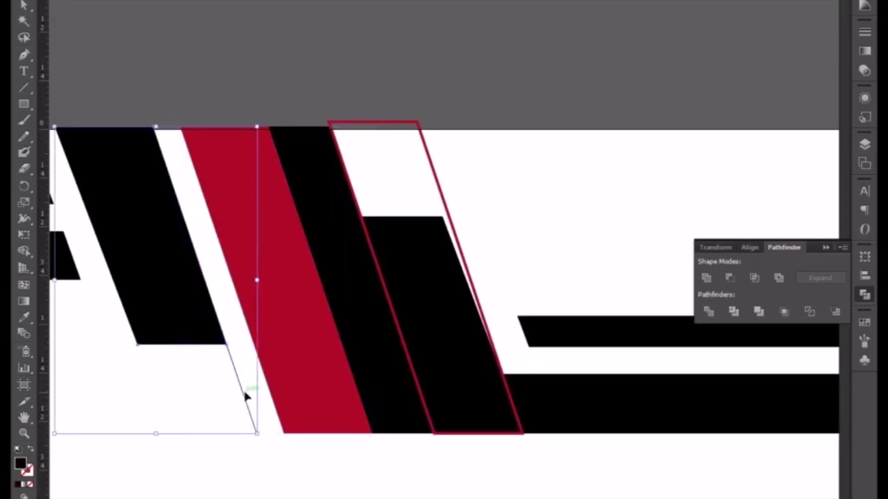
pyautogui.hotkey('ctrl', '+')
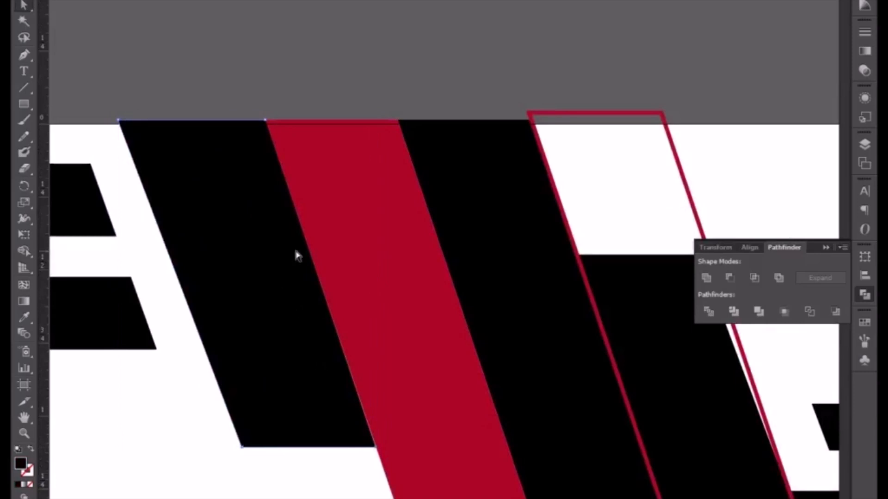
pyautogui.click(361, 252)
pyautogui.click(522, 277)
pyautogui.scroll(-5, 133, 179)
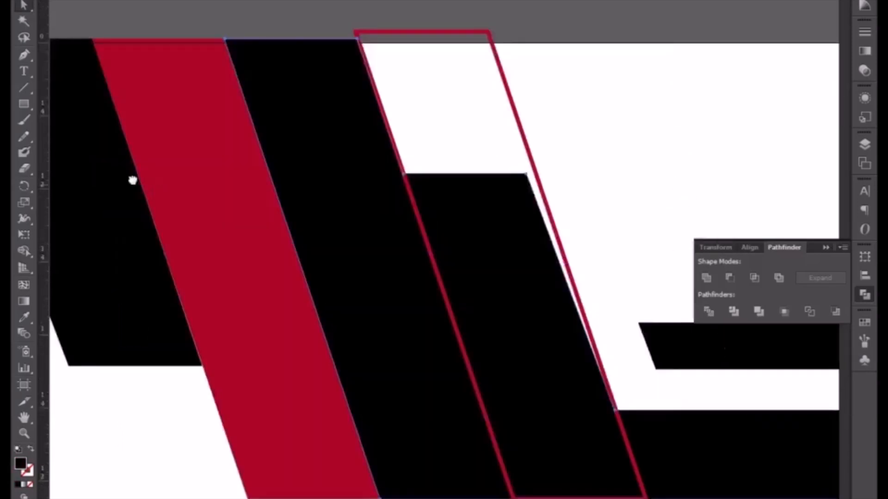
pyautogui.scroll(3, 133, 179)
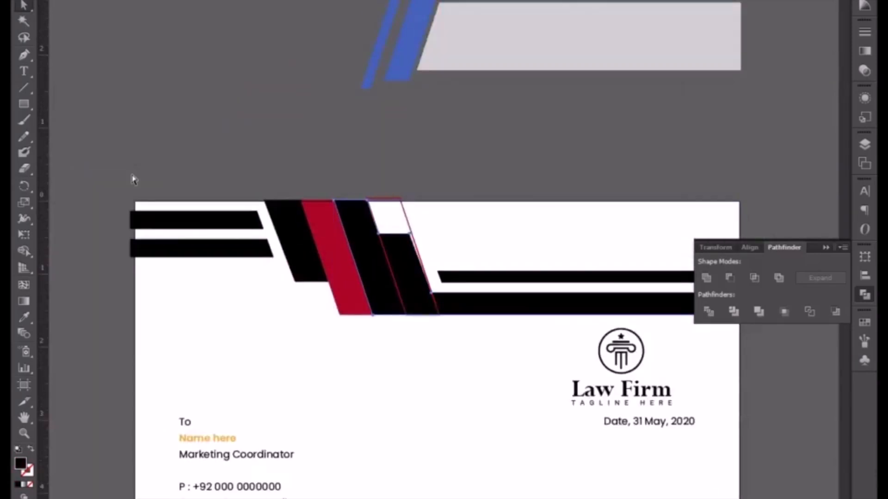
pyautogui.press('Delete')
pyautogui.hotkey('ctrl', 'z')
pyautogui.click(362, 376)
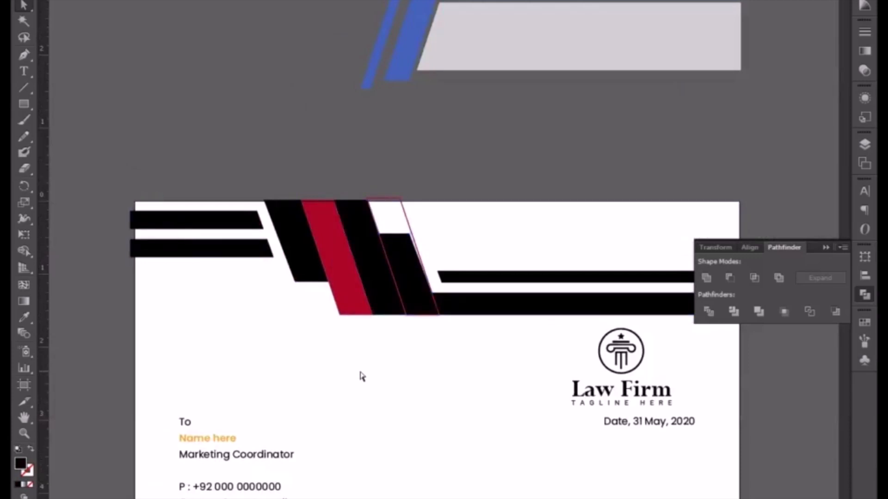
# Step: Collapse the Pathfinder options, and swap the fill and stroke of the remaining outlined parallelogram to make it solid red
pyautogui.click(825, 247)
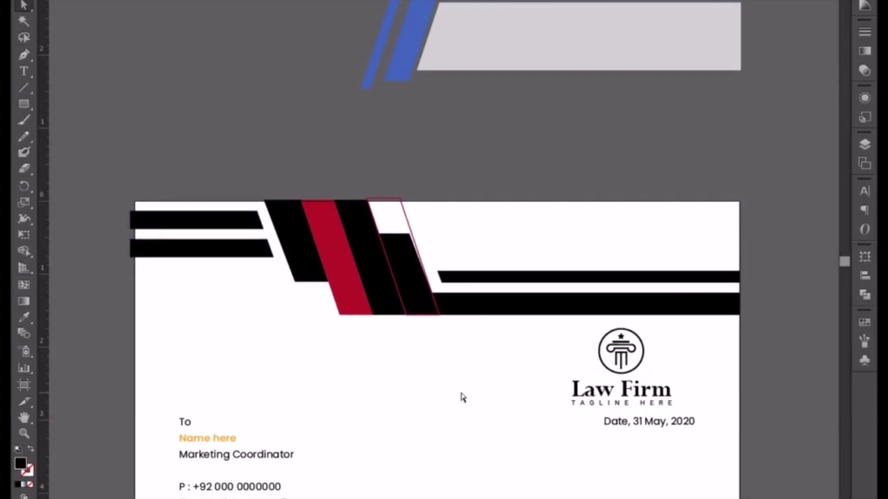
pyautogui.hotkey('ctrl', '+')
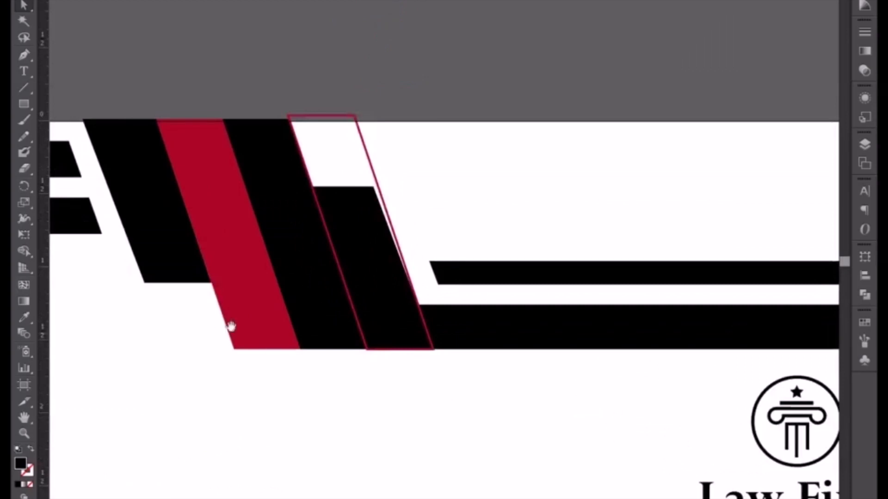
pyautogui.moveTo(230, 327); pyautogui.dragTo(437, 332)
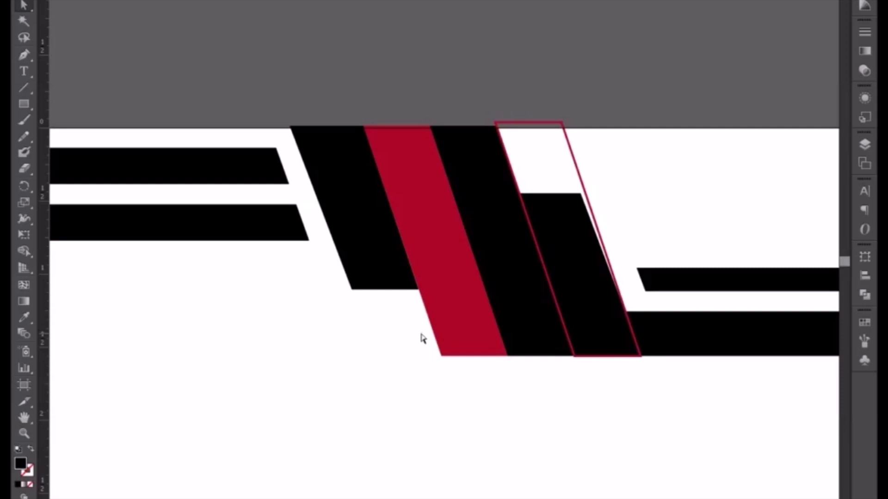
pyautogui.hotkey('ctrl', '+')
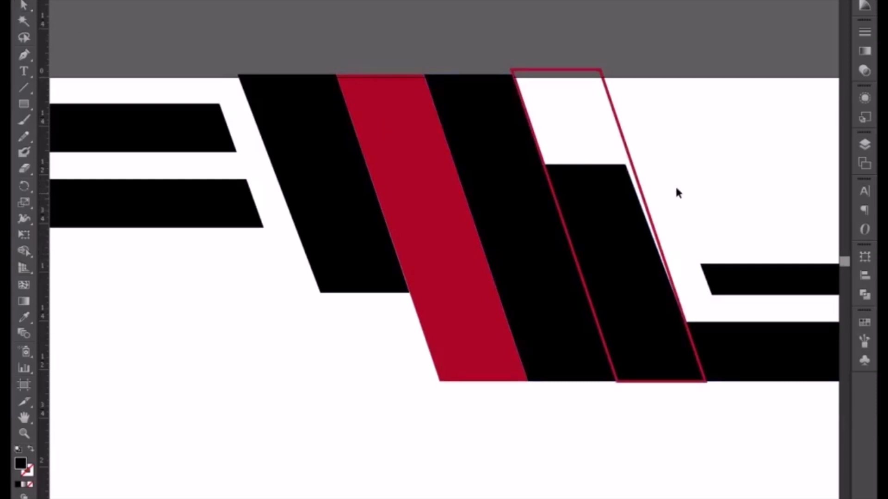
pyautogui.click(639, 181)
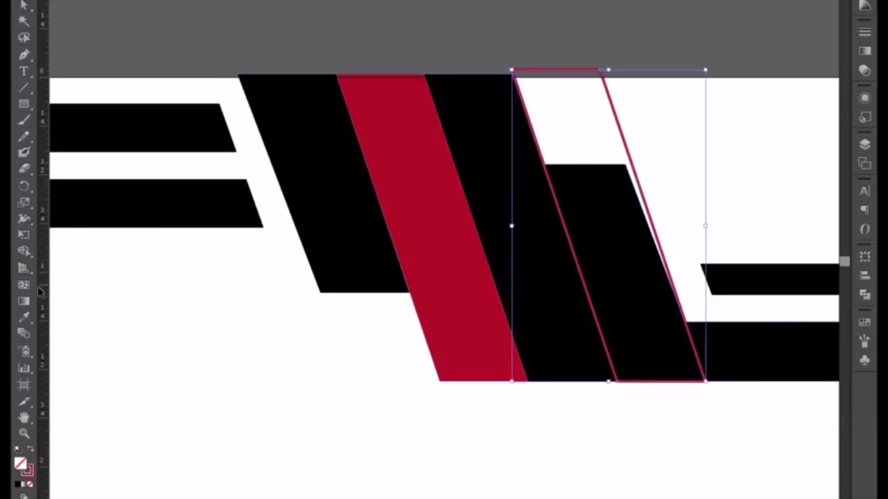
pyautogui.click(30, 449)
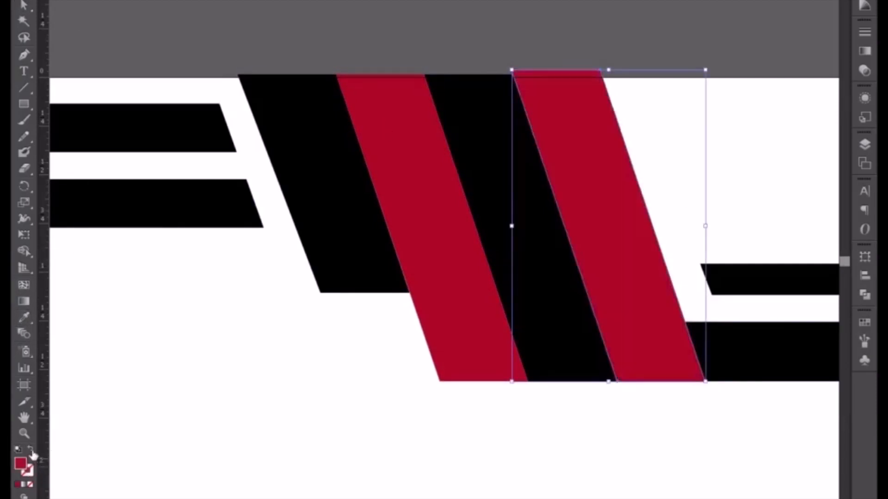
# Step: Place a copy of the rightmost red parallelogram directly to its left, covering the adjoining slanted black band
pyautogui.click(511, 156)
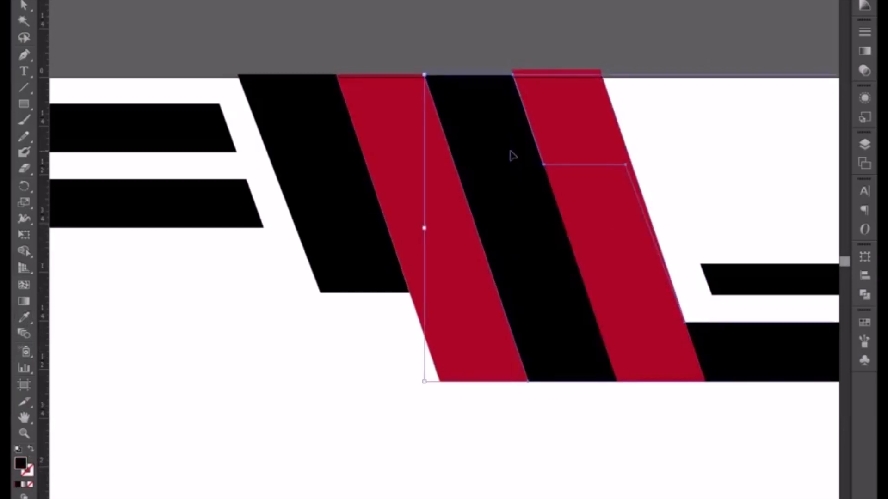
pyautogui.hotkey('ctrl', 'shift', 'a')
pyautogui.moveTo(522, 250); pyautogui.dragTo(436, 255)
pyautogui.click(512, 244)
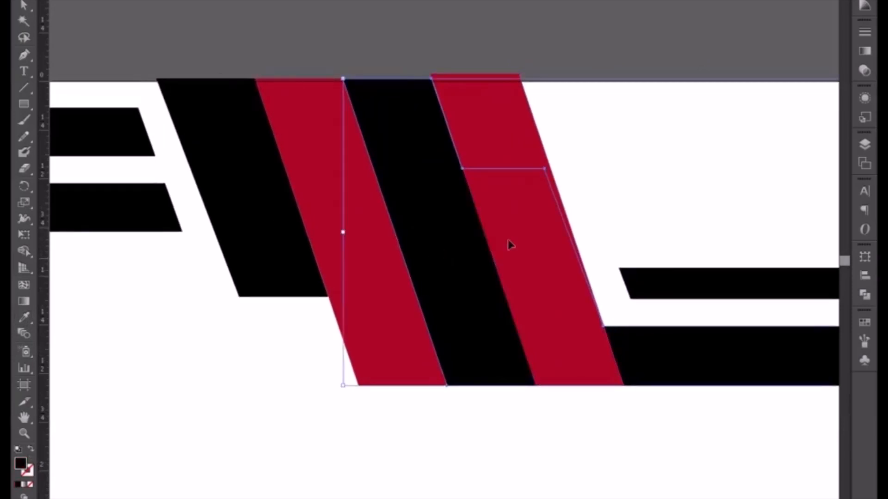
pyautogui.moveTo(549, 263); pyautogui.dragTo(460, 272)
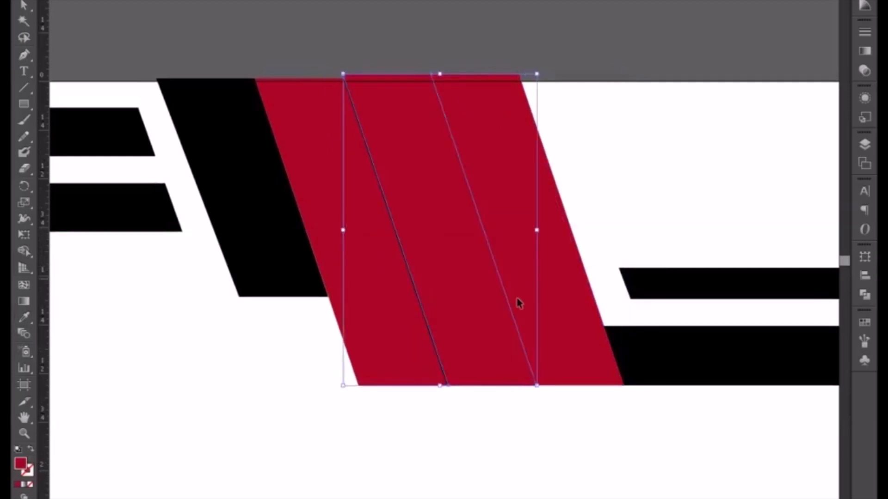
# Step: Divide the black shape with the new red parallelogram copy using Pathfinder, and ungroup the resulting pieces
pyautogui.keyDown('shift'); pyautogui.click(672, 362); pyautogui.keyUp('shift')
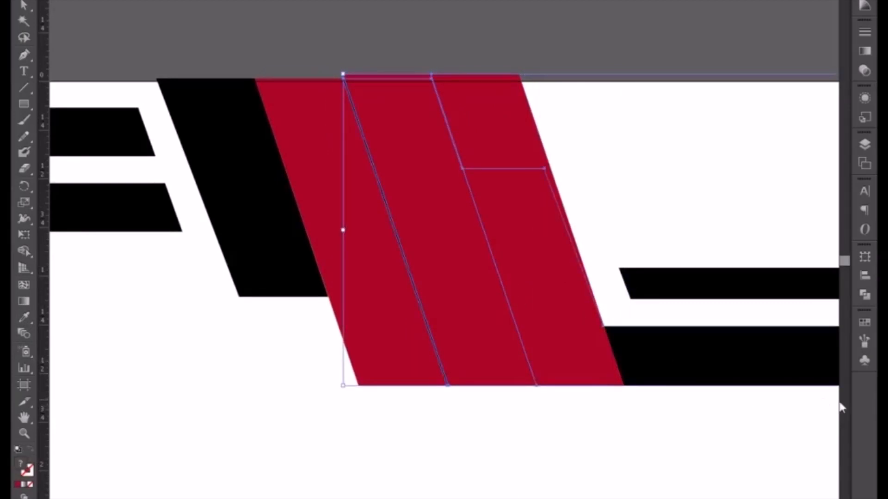
pyautogui.click(864, 321)
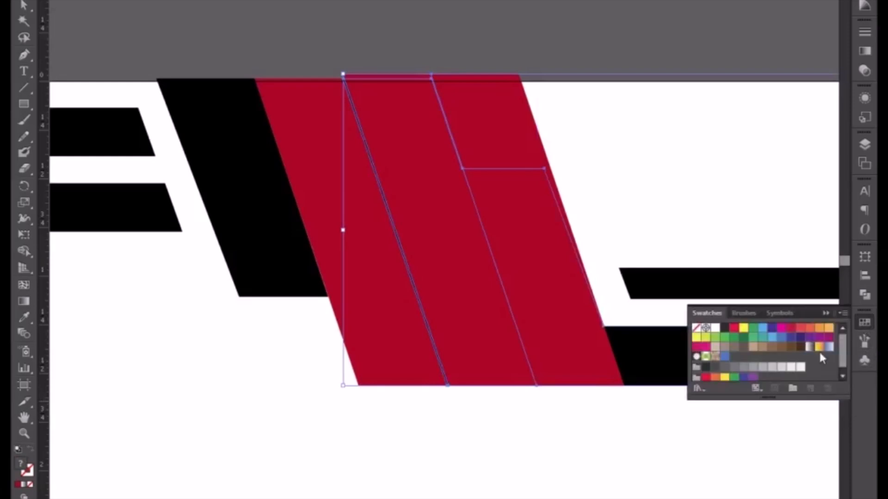
pyautogui.click(864, 295)
pyautogui.click(710, 313)
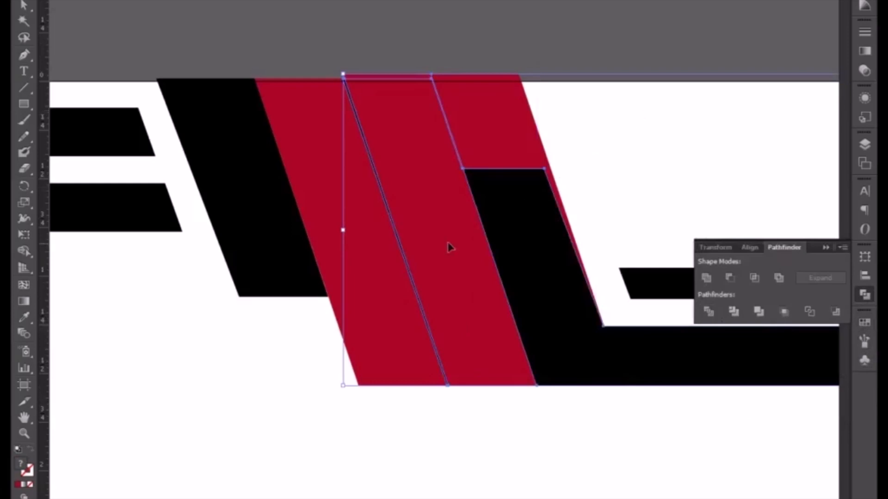
pyautogui.hotkey('ctrl', 'z')
pyautogui.click(709, 312)
pyautogui.rightClick(456, 287)
pyautogui.click(511, 368)
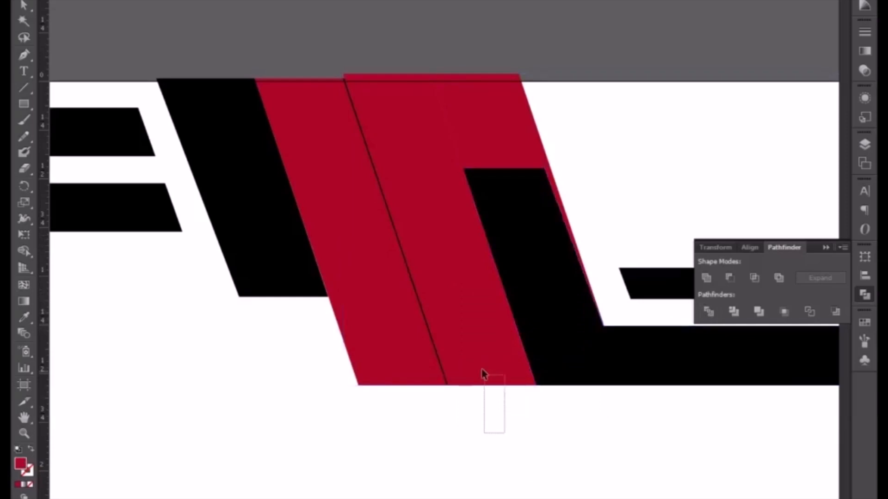
# Step: Delete the middle red piece together with the thin black and red slivers left around it
pyautogui.click(482, 373)
pyautogui.press('Delete')
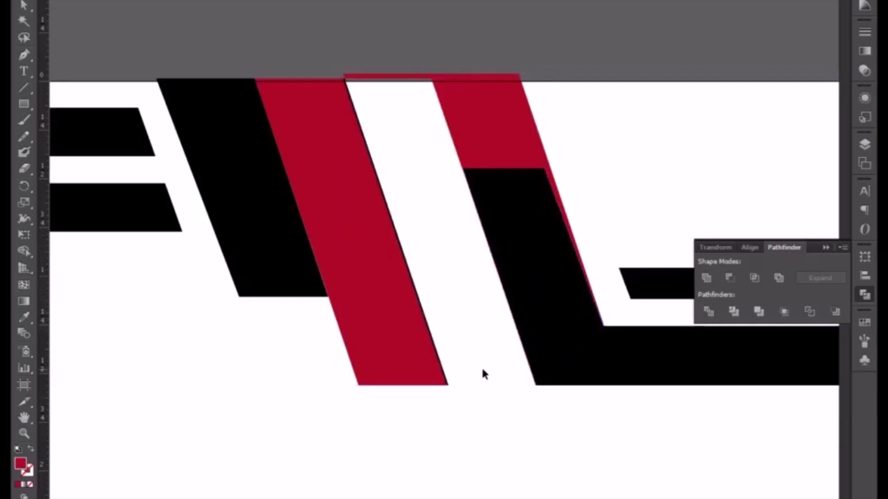
pyautogui.click(381, 166)
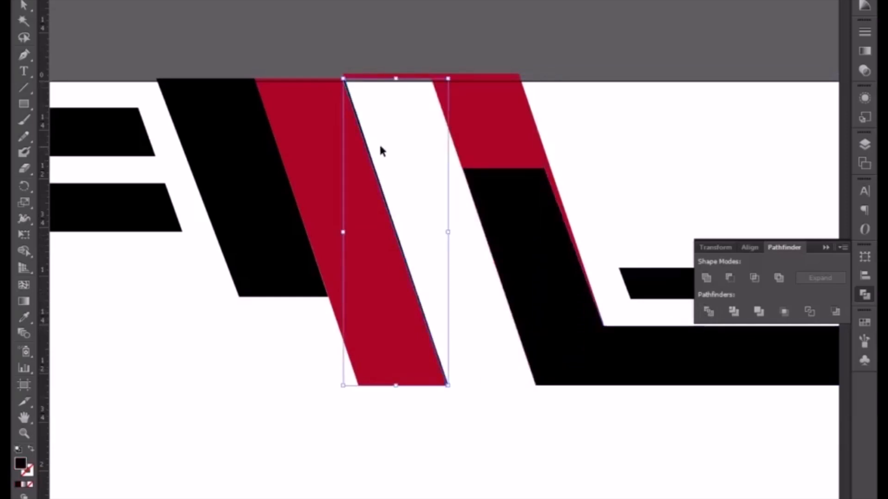
pyautogui.press('Delete')
pyautogui.click(378, 79)
pyautogui.press('Delete')
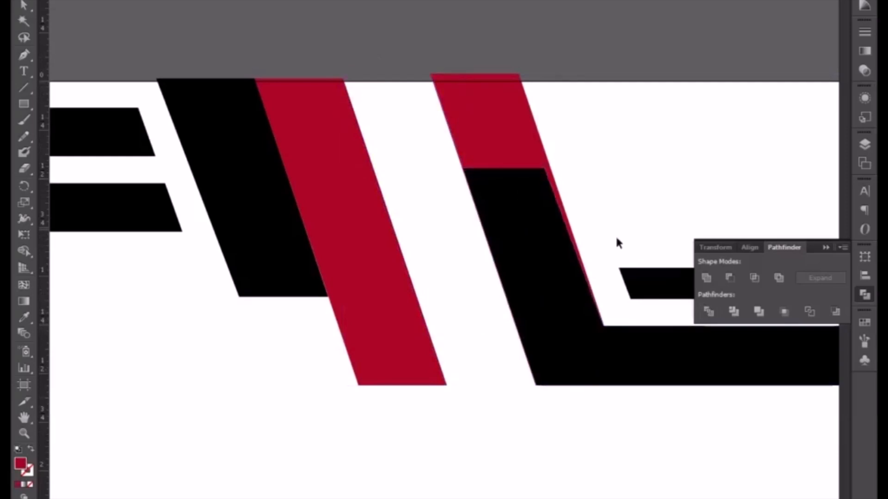
# Step: Shift the right-hand black shapes left against the remaining left red parallelogram, and delete the extra red parallelogram that moved with them
pyautogui.click(563, 276)
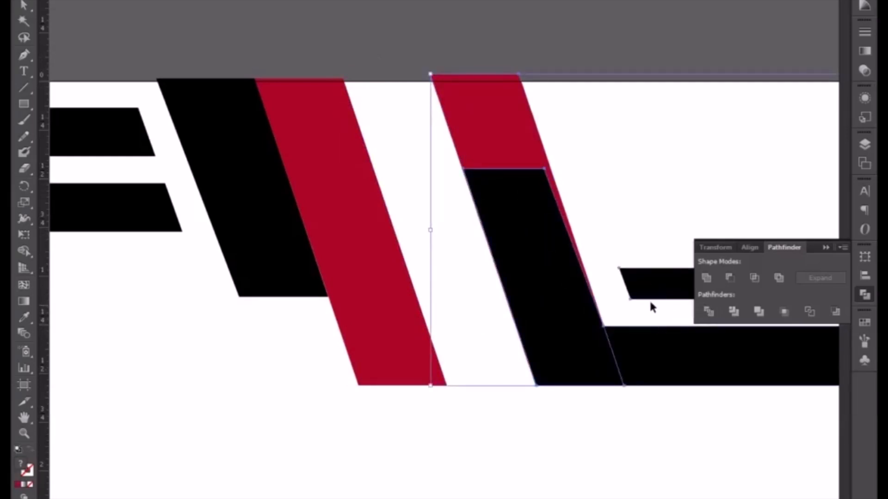
pyautogui.moveTo(650, 287); pyautogui.dragTo(562, 287)
pyautogui.click(396, 134)
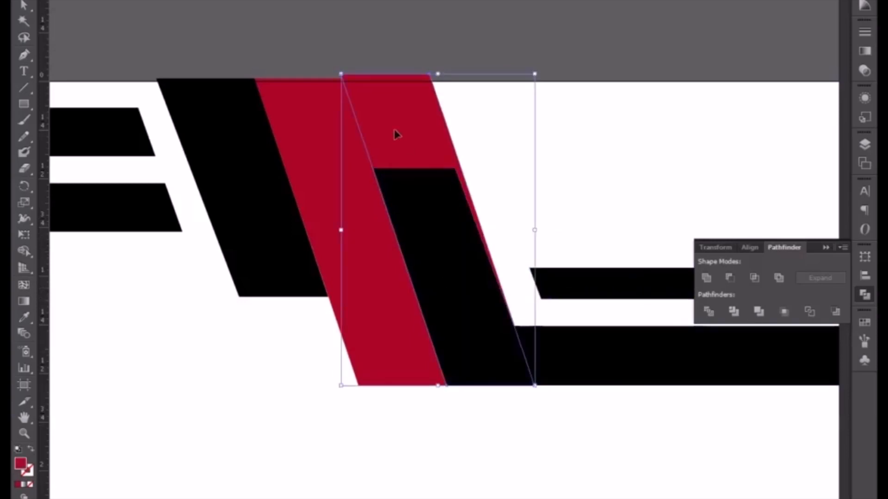
pyautogui.press('Delete')
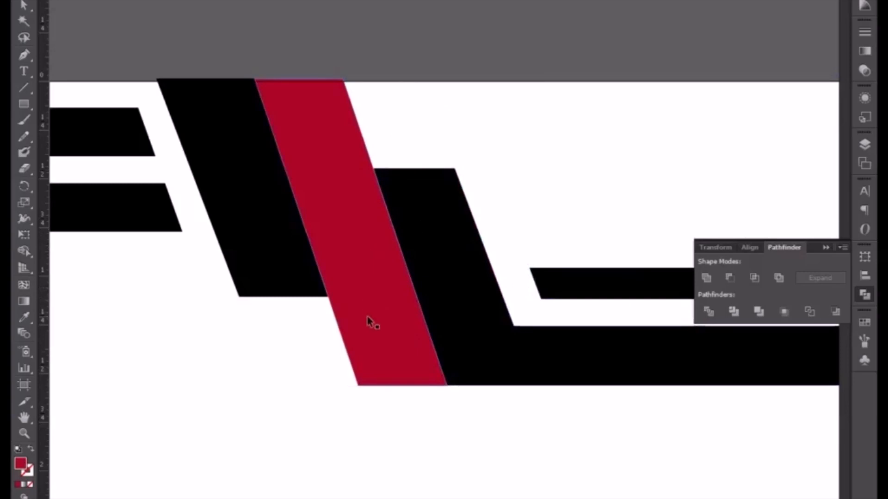
# Step: Isolate the left black piece for editing its edge beside the red parallelogram, undoing the slight shift made to it
pyautogui.moveTo(303, 262); pyautogui.dragTo(436, 325)
pyautogui.click(436, 323)
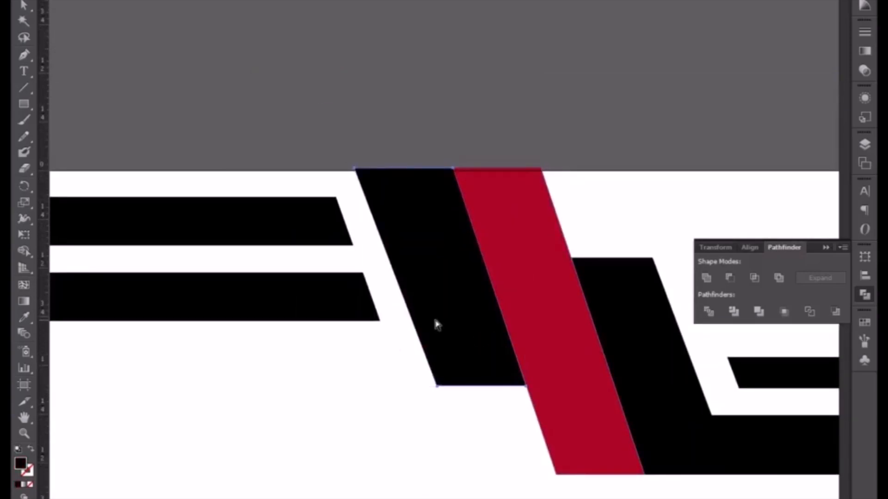
pyautogui.hotkey('ctrl', '=')
pyautogui.click(637, 387)
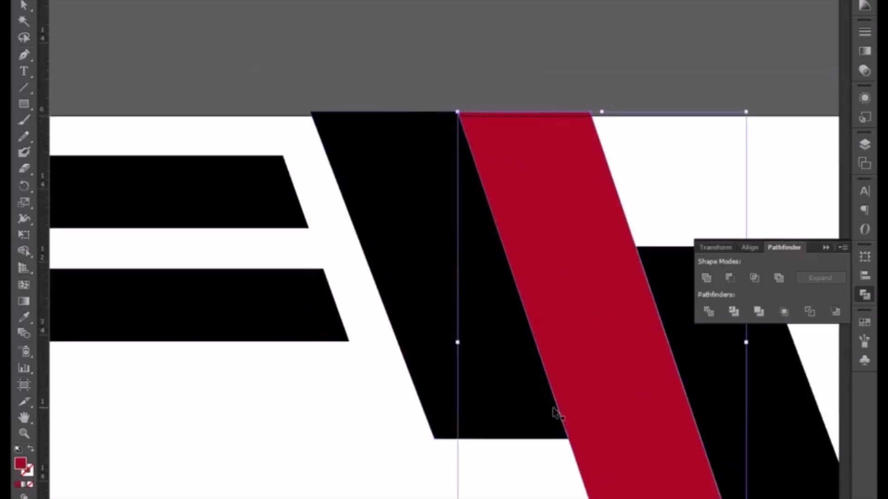
pyautogui.hotkey('ctrl', '=')
pyautogui.hotkey('ctrl', '=')
pyautogui.hotkey('ctrl', '=')
pyautogui.hotkey('ctrl', '=')
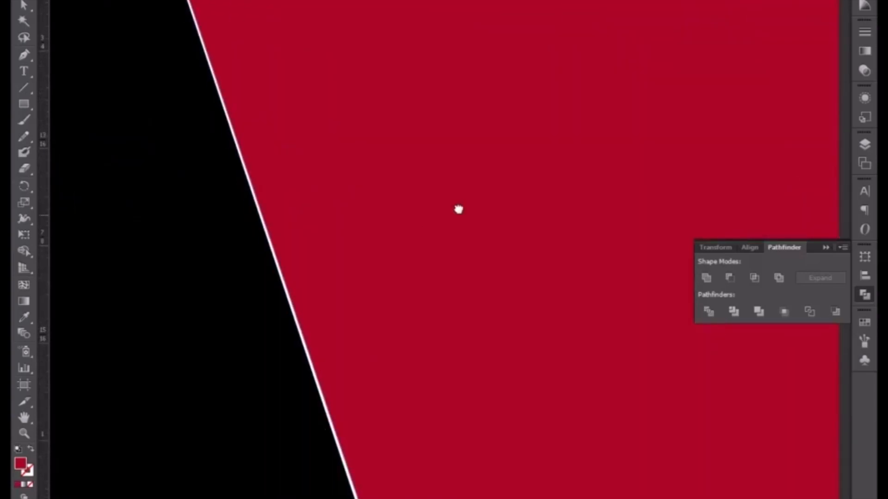
pyautogui.moveTo(458, 210); pyautogui.dragTo(621, 96)
pyautogui.doubleClick(358, 308)
pyautogui.moveTo(358, 307); pyautogui.dragTo(364, 303)
pyautogui.hotkey('ctrl', 'z')
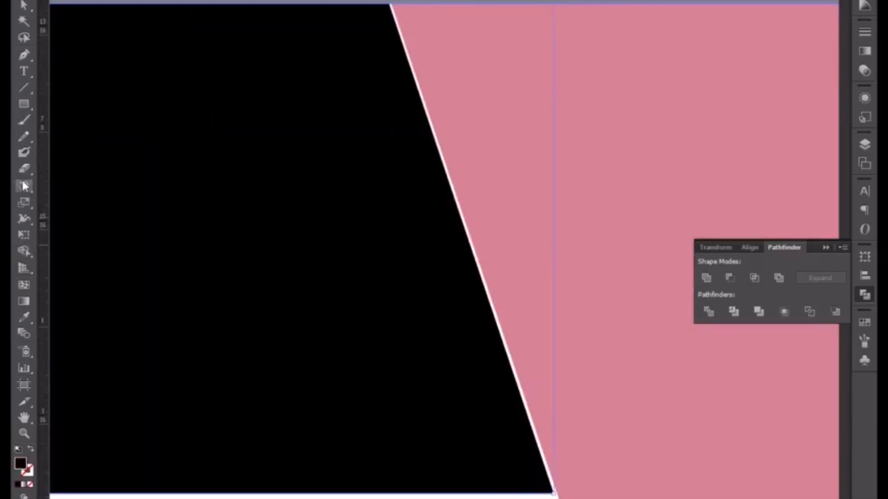
# Step: Examine the thin white gap between the left black piece and the red parallelogram, from the lower corner up to the upper corner
pyautogui.click(24, 57)
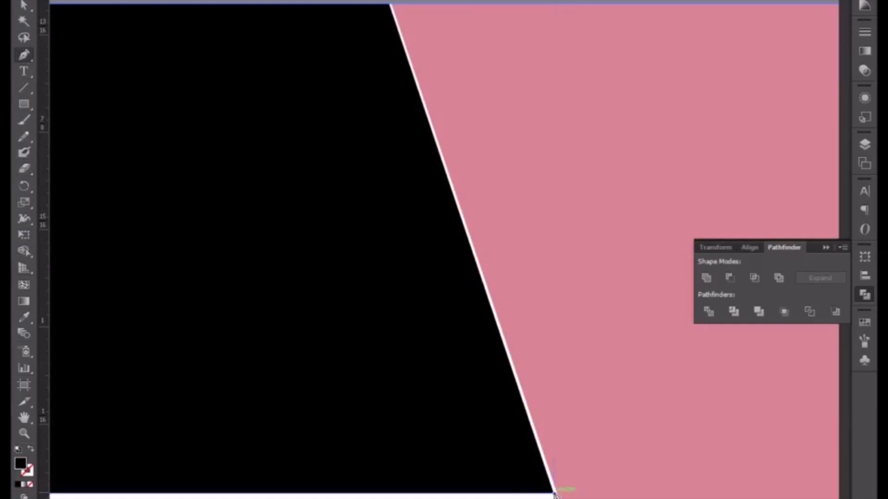
pyautogui.moveTo(490, 327); pyautogui.dragTo(531, 490)
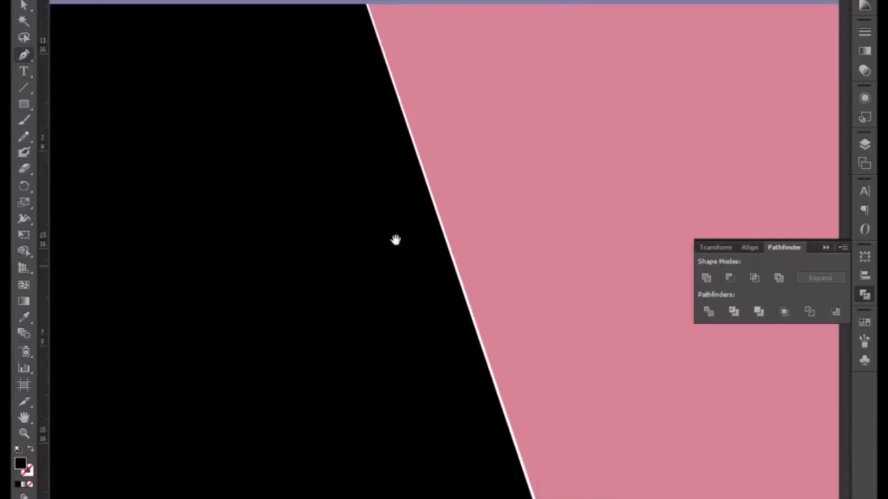
pyautogui.moveTo(396, 240); pyautogui.dragTo(490, 489)
pyautogui.moveTo(414, 263); pyautogui.dragTo(470, 487)
pyautogui.moveTo(387, 236); pyautogui.dragTo(438, 459)
pyautogui.moveTo(348, 286); pyautogui.dragTo(400, 492)
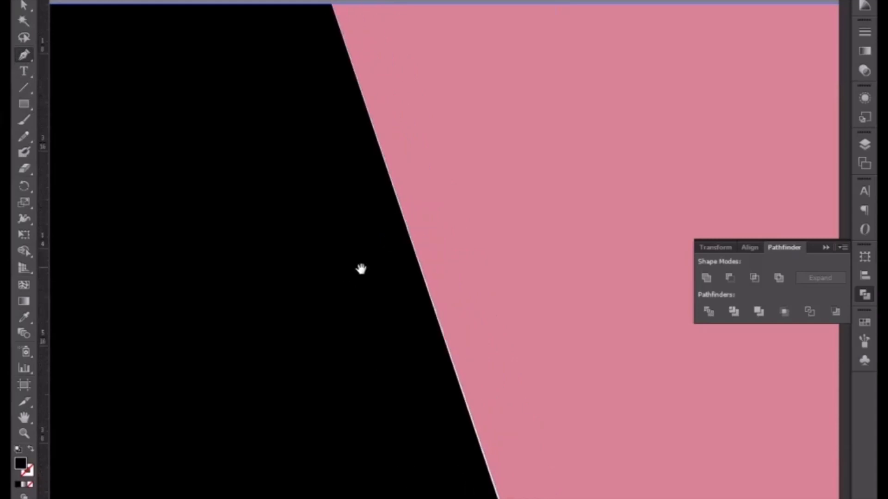
pyautogui.moveTo(361, 268); pyautogui.dragTo(415, 493)
pyautogui.moveTo(249, 166); pyautogui.dragTo(330, 359)
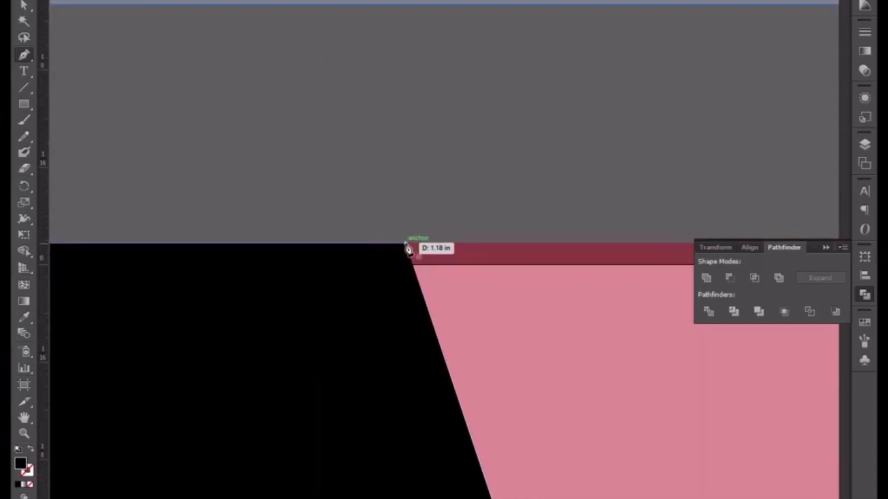
pyautogui.click(26, 4)
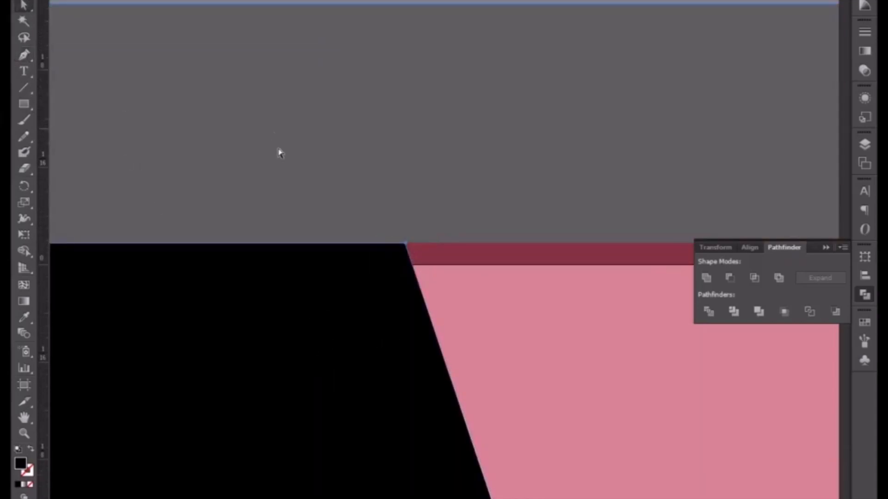
# Step: Adjust the lower right corner of the left black piece so its edge meets the red parallelogram
pyautogui.moveTo(383, 329); pyautogui.dragTo(289, 51)
pyautogui.moveTo(344, 315); pyautogui.dragTo(227, 40)
pyautogui.moveTo(341, 298); pyautogui.dragTo(236, 40)
pyautogui.scroll(-2, 346, 303)
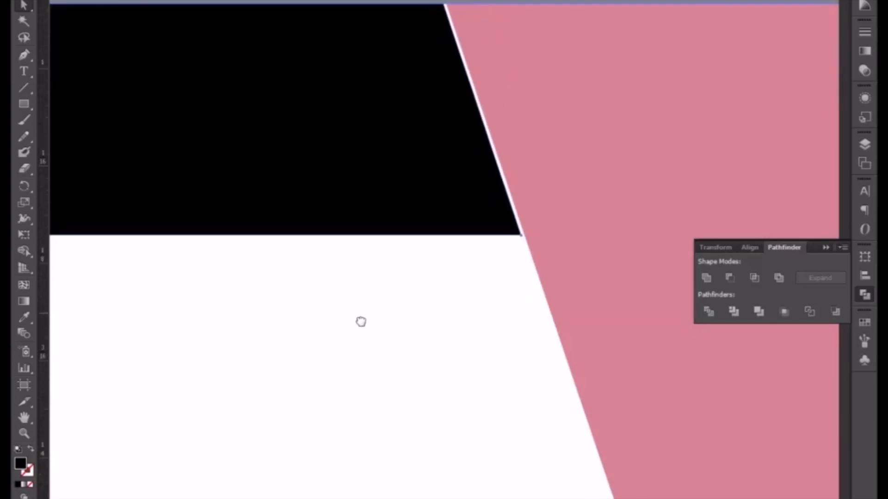
pyautogui.moveTo(262, 198); pyautogui.dragTo(264, 190)
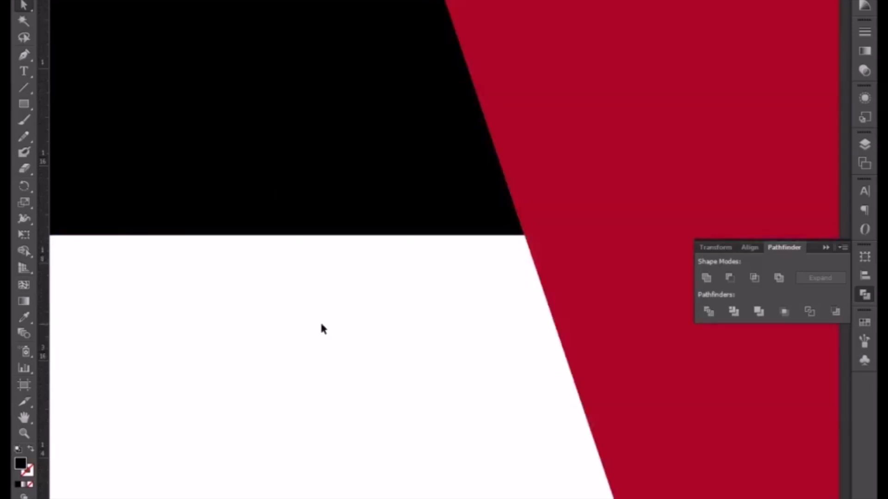
pyautogui.hotkey('ctrl', '-')
pyautogui.hotkey('ctrl', '-')
pyautogui.hotkey('ctrl', '-')
pyautogui.press('p')
pyautogui.scroll(8, 401, 359)
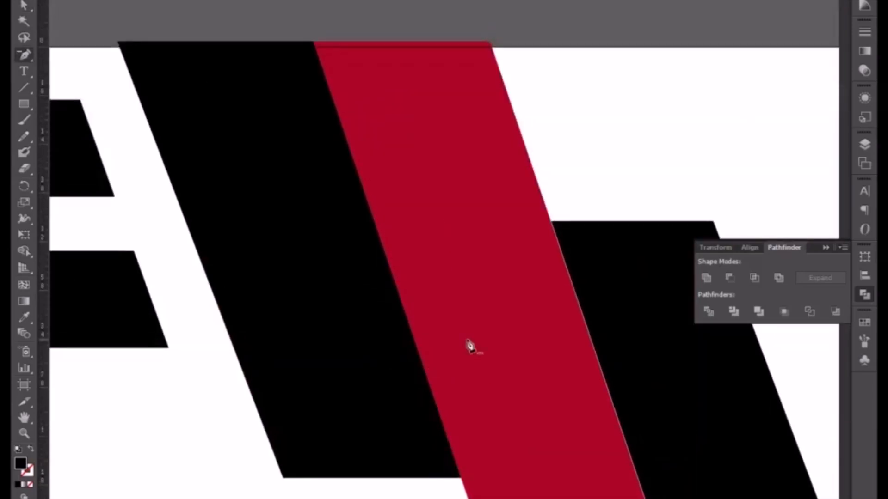
pyautogui.click(465, 337)
pyautogui.click(561, 274)
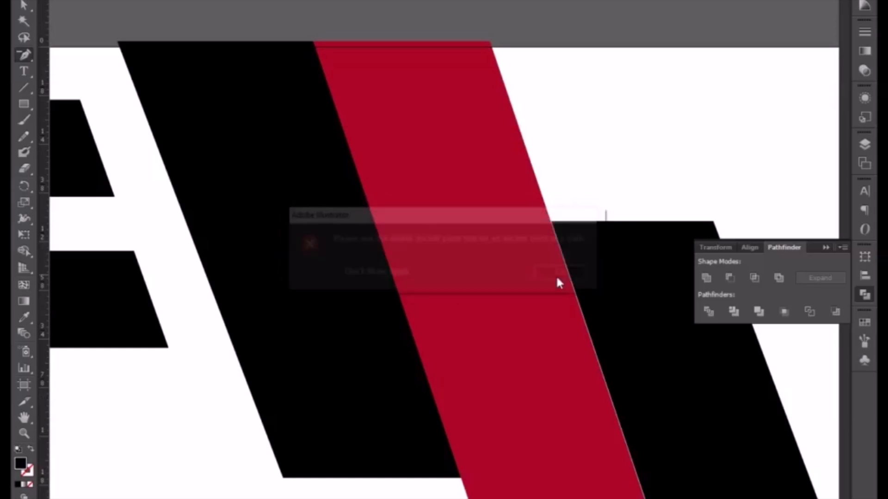
pyautogui.click(555, 274)
pyautogui.press('v')
# Step: Nudge the upper left corner anchor of the left black piece right so its slanted side runs parallel to the red parallelogram
pyautogui.click(274, 198)
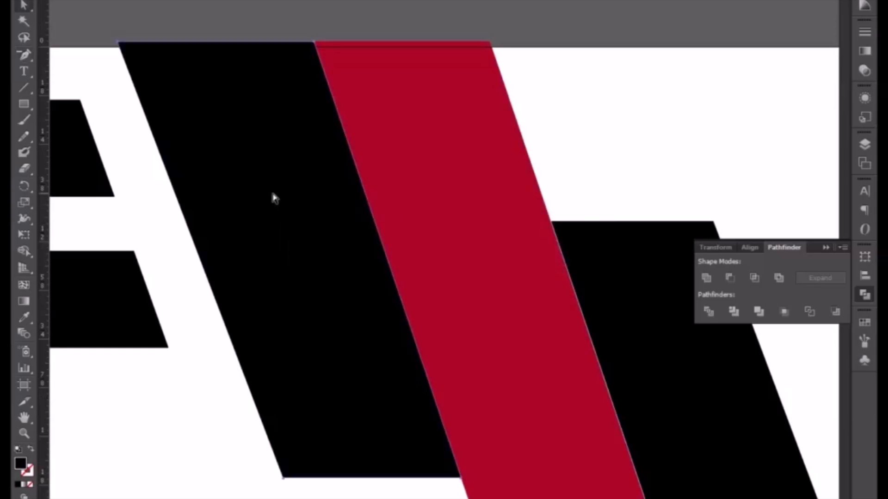
pyautogui.scroll(3, 249, 290)
pyautogui.hscroll(-5, 250, 290)
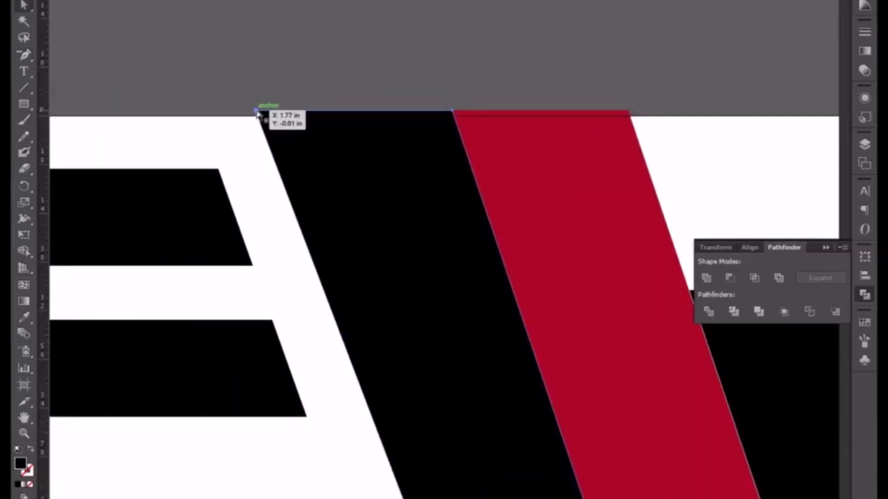
pyautogui.press('Right')
pyautogui.press('Right')
pyautogui.press('Right')
pyautogui.press('Right')
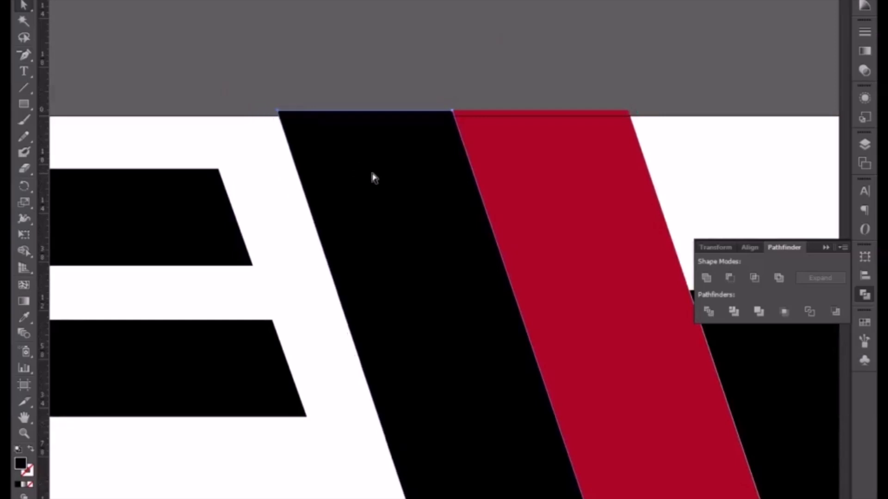
# Step: Lay a copy of the red parallelogram over the left black piece to compare width and slant, and delete the copy
pyautogui.click(571, 245)
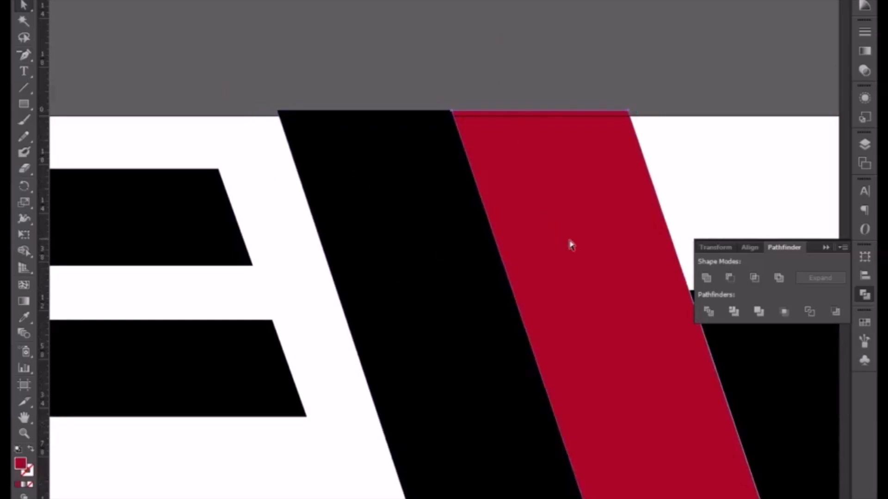
pyautogui.moveTo(578, 251); pyautogui.dragTo(401, 251)
pyautogui.moveTo(443, 372); pyautogui.dragTo(371, 132)
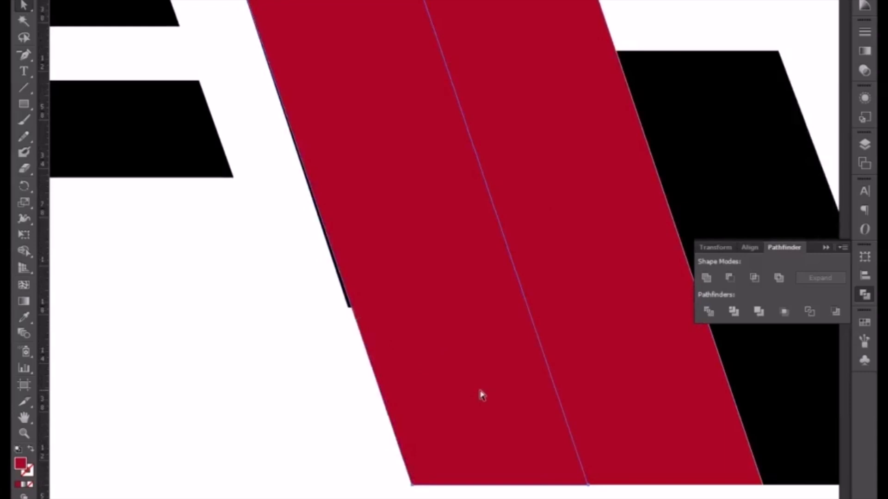
pyautogui.press('Delete')
# Step: Nudge the right black shape slightly left so its slanted edge meets the red parallelogram without a gap
pyautogui.moveTo(509, 304); pyautogui.dragTo(225, 319)
pyautogui.click(555, 356)
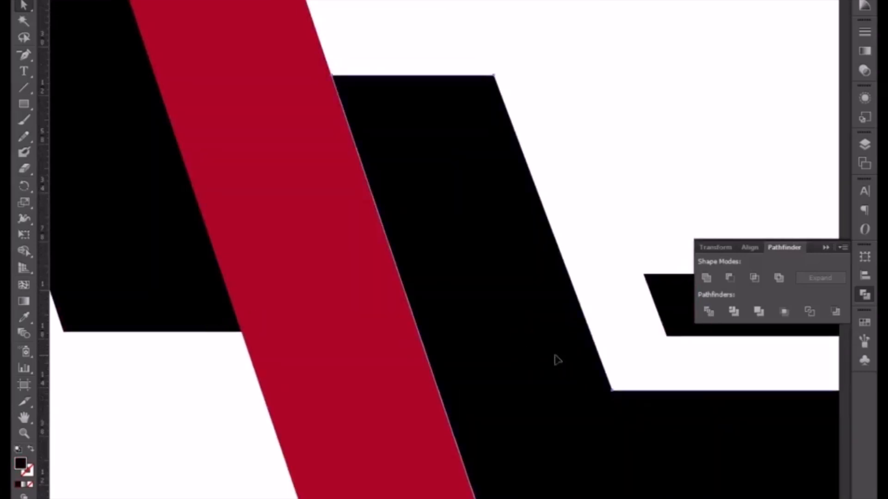
pyautogui.hotkey('ctrl', '+')
pyautogui.hotkey('ctrl', '+')
pyautogui.hotkey('ctrl', '+')
pyautogui.moveTo(520, 341); pyautogui.dragTo(517, 342)
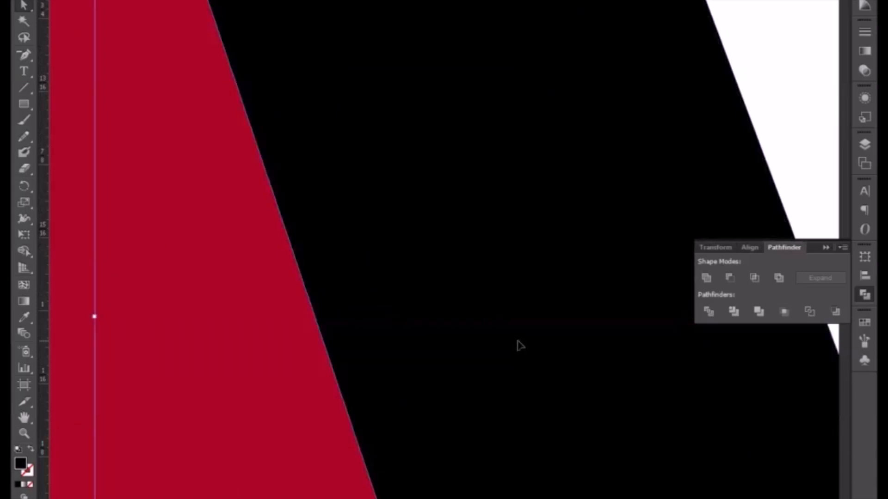
pyautogui.hotkey('ctrl', '-')
pyautogui.hotkey('ctrl', '-')
pyautogui.hotkey('ctrl', '-')
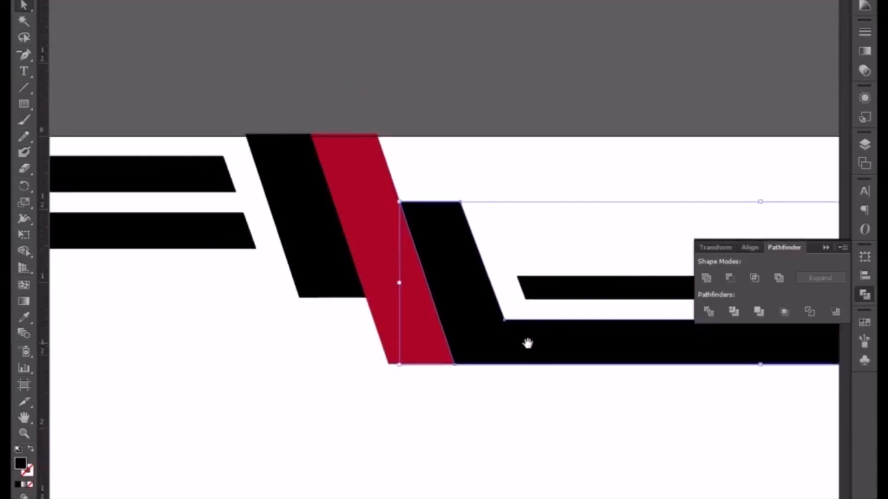
pyautogui.moveTo(816, 347); pyautogui.dragTo(446, 345)
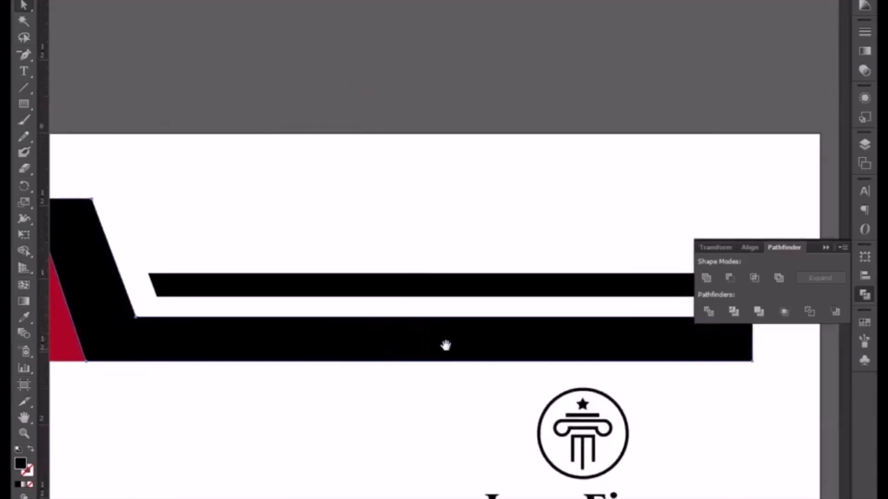
# Step: Extend the right ends of the thin and thick black bars slightly past the page's right edge
pyautogui.moveTo(640, 376); pyautogui.dragTo(342, 339)
pyautogui.click(480, 240)
pyautogui.moveTo(480, 223); pyautogui.dragTo(442, 342)
pyautogui.hotkey('shift', 'Right')
pyautogui.hotkey('shift', 'Right')
pyautogui.hotkey('shift', 'Right')
pyautogui.hotkey('shift', 'Right')
pyautogui.hotkey('shift', 'Right')
pyautogui.hotkey('shift', 'Right')
pyautogui.hotkey('shift', 'Right')
pyautogui.hotkey('shift', 'Right')
pyautogui.hotkey('shift', 'Right')
pyautogui.hotkey('shift', 'Right')
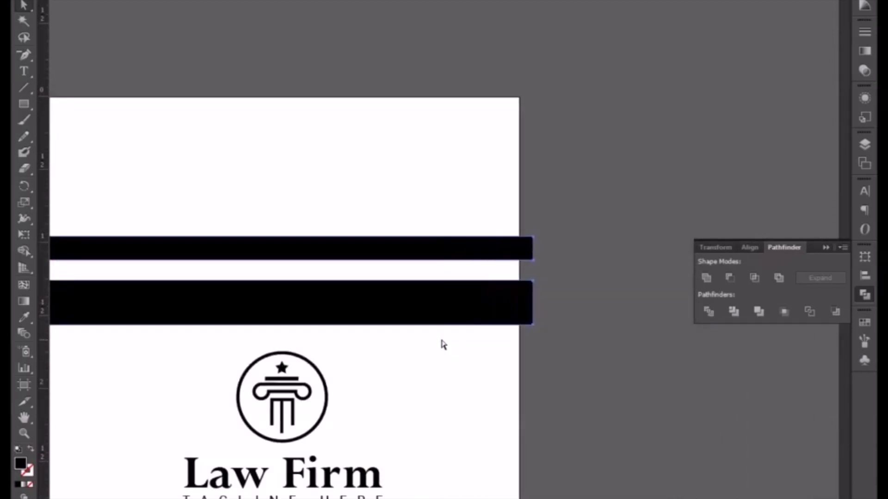
pyautogui.press('v')
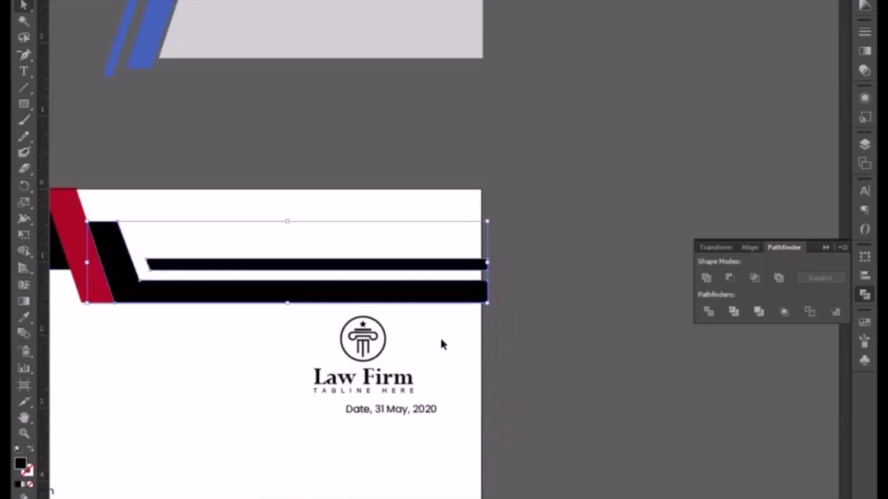
pyautogui.hotkey('ctrl', '-')
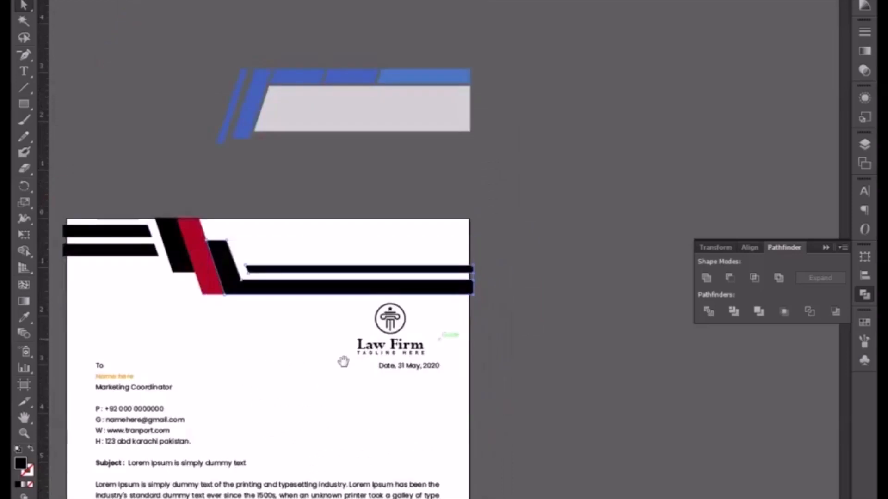
pyautogui.moveTo(232, 339); pyautogui.dragTo(363, 364)
pyautogui.hotkey('ctrl', '+')
pyautogui.click(298, 404)
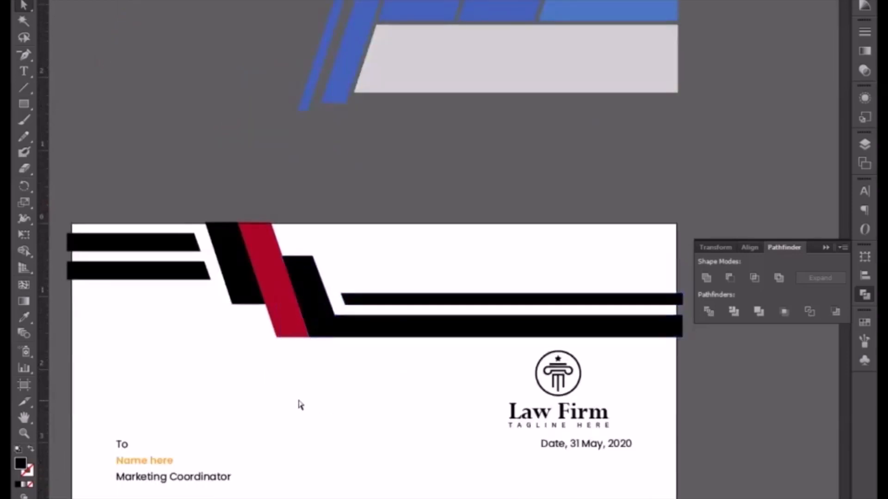
# Step: Place a copy of the red parallelogram over the slanted ends of the two left black bars as a slant guide
pyautogui.moveTo(266, 379); pyautogui.dragTo(319, 375)
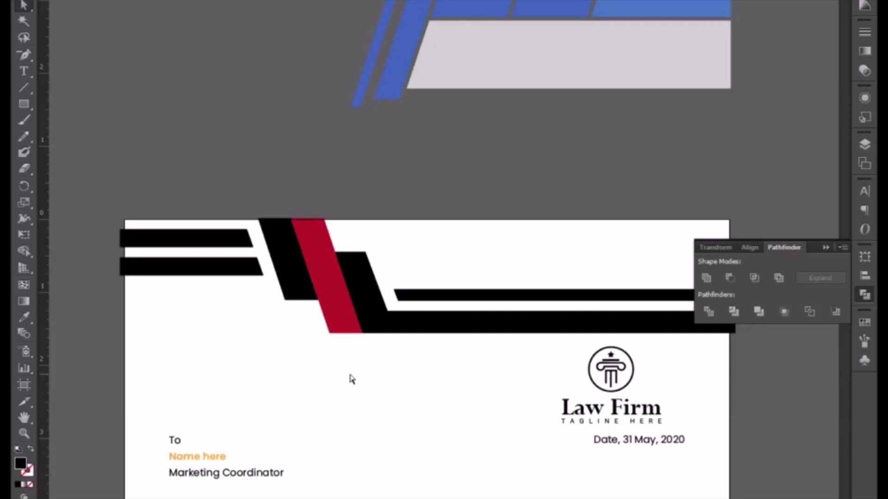
pyautogui.scroll(5, 349, 376)
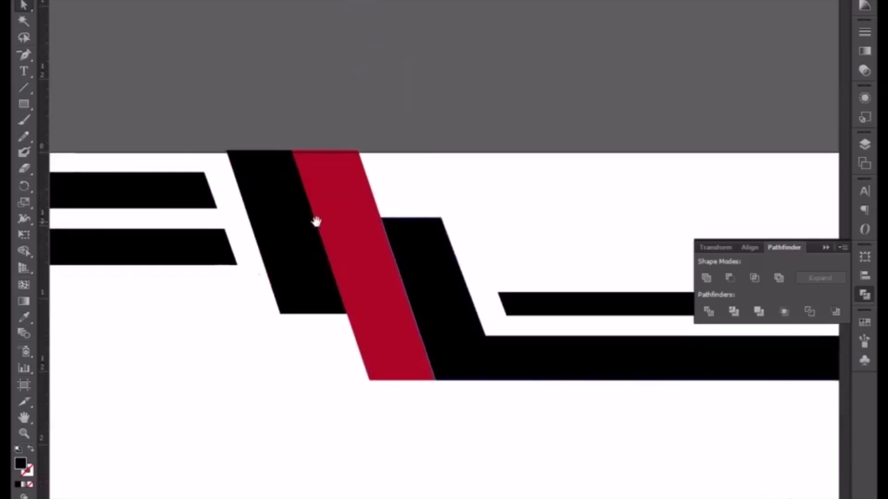
pyautogui.moveTo(303, 220); pyautogui.dragTo(378, 203)
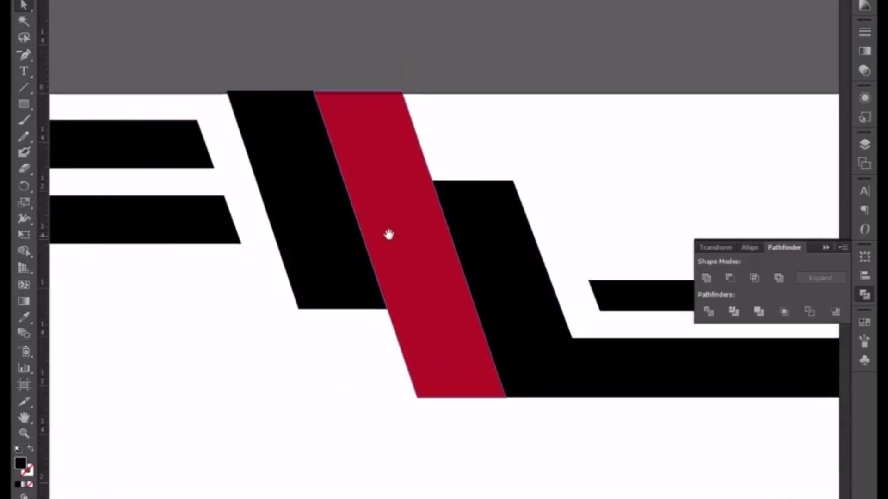
pyautogui.moveTo(389, 234); pyautogui.dragTo(329, 228)
pyautogui.hotkey('ctrl', '=')
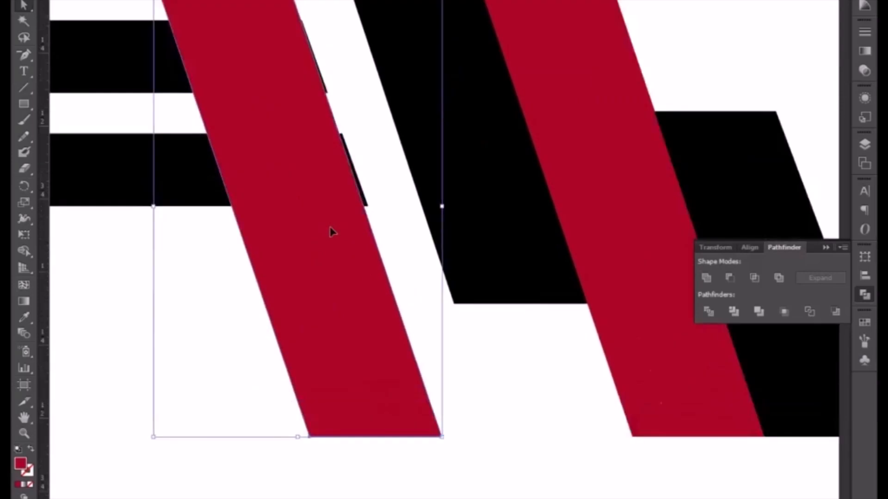
pyautogui.hotkey('ctrl', '=')
# Step: Adjust the slanted end of the lower left black bar, moving its upper corner onto the red guide's right edge
pyautogui.click(381, 208)
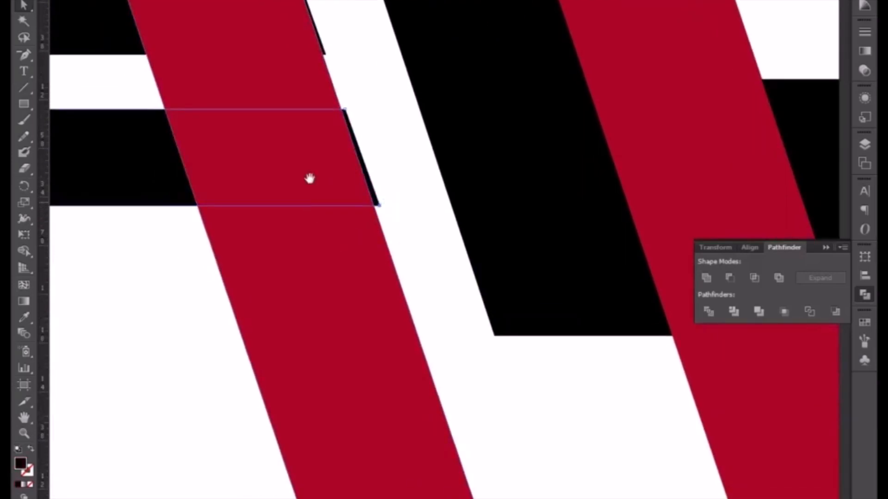
pyautogui.moveTo(309, 179); pyautogui.dragTo(343, 242)
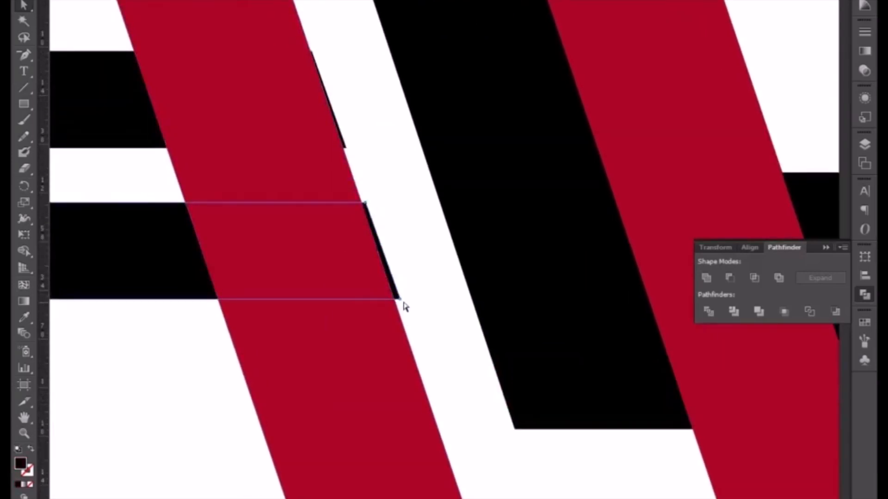
pyautogui.moveTo(402, 301); pyautogui.dragTo(396, 301)
pyautogui.moveTo(365, 202); pyautogui.dragTo(562, 451)
pyautogui.hotkey('ctrl', '=')
pyautogui.hotkey('ctrl', '=')
pyautogui.hotkey('ctrl', '=')
pyautogui.press('=')
pyautogui.hotkey('ctrl', '=')
pyautogui.hotkey('ctrl', '=')
pyautogui.hotkey('ctrl', '=')
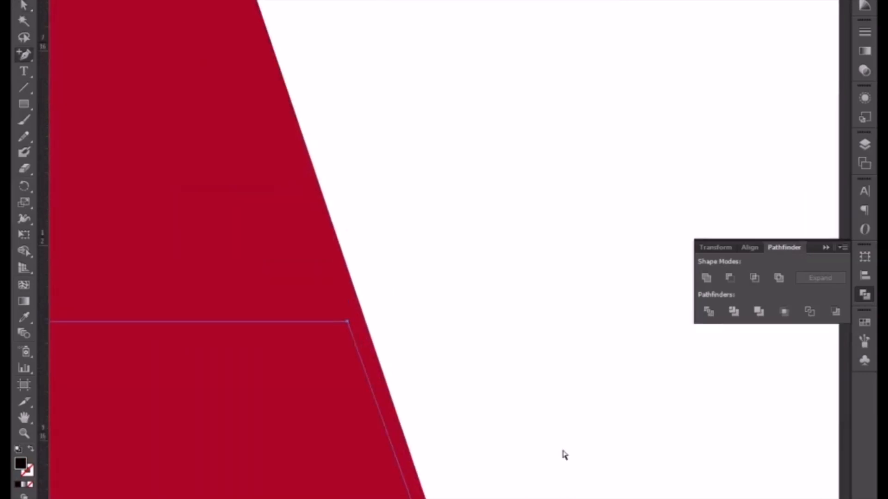
pyautogui.press('a')
pyautogui.moveTo(347, 322); pyautogui.dragTo(364, 322)
# Step: Align the bottom corner of the lower left bar's slanted end with the red guide's right edge
pyautogui.moveTo(523, 472); pyautogui.dragTo(426, 33)
pyautogui.moveTo(557, 472); pyautogui.dragTo(463, 33)
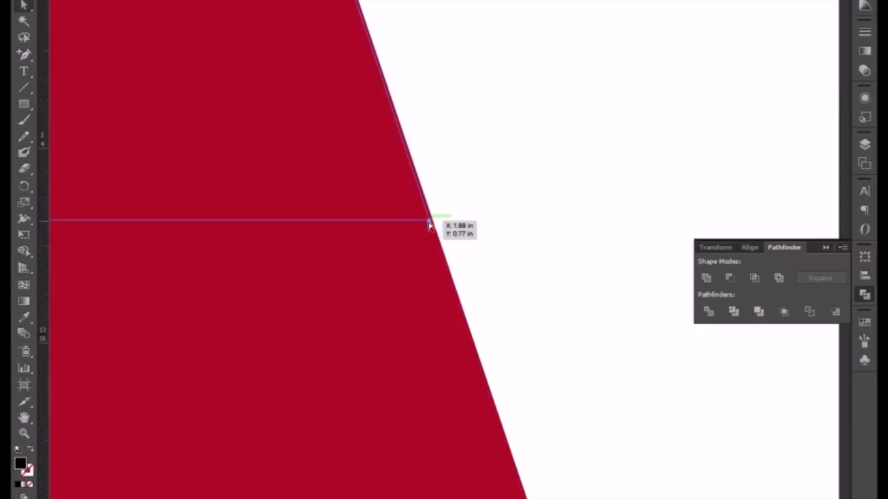
pyautogui.moveTo(430, 221); pyautogui.dragTo(432, 220)
pyautogui.hotkey('ctrl', '-')
pyautogui.hotkey('ctrl', '-')
pyautogui.hotkey('ctrl', '-')
pyautogui.hotkey('ctrl', '-')
pyautogui.hotkey('ctrl', '-')
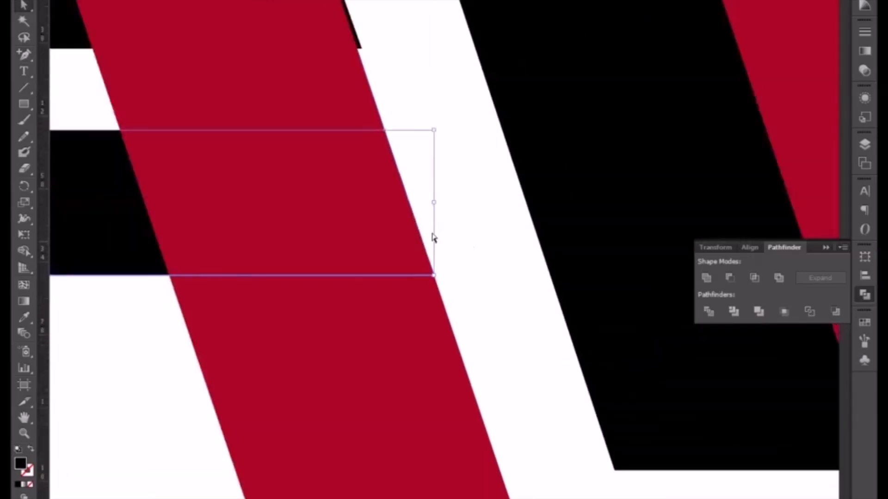
# Step: Move the bottom corner of the upper left black bar's slanted end onto the red guide's right edge
pyautogui.scroll(3, 270, 361)
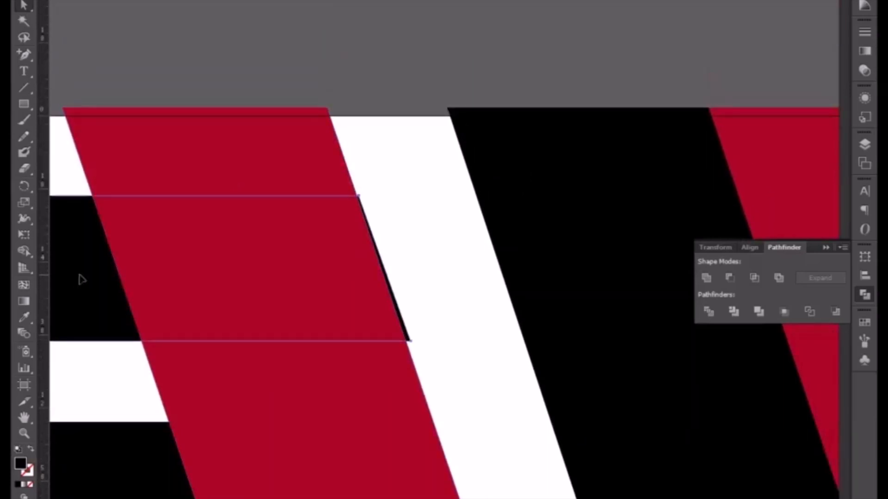
pyautogui.hotkey('ctrl', '+')
pyautogui.hotkey('ctrl', '+')
pyautogui.hotkey('ctrl', '+')
pyautogui.hotkey('ctrl', '+')
pyautogui.press('+')
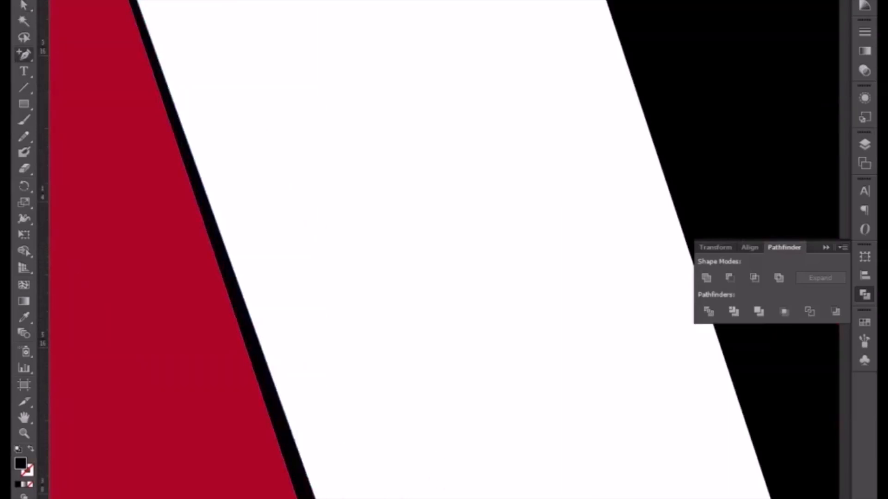
pyautogui.press('v')
pyautogui.moveTo(316, 498); pyautogui.dragTo(298, 498)
# Step: Move the top corner of the upper left black bar's slanted end onto the red guide's right edge
pyautogui.moveTo(132, 91); pyautogui.dragTo(256, 286)
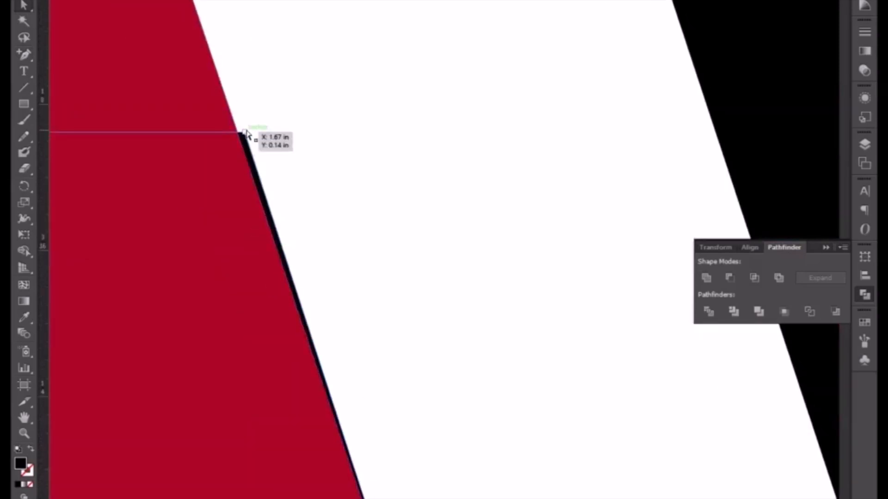
pyautogui.moveTo(245, 133); pyautogui.dragTo(242, 134)
pyautogui.hotkey('ctrl', '-')
pyautogui.hotkey('ctrl', '-')
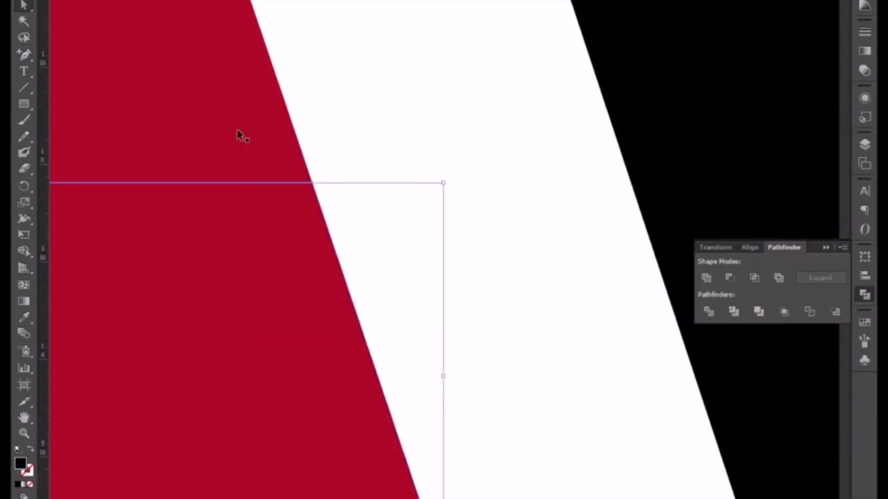
pyautogui.hotkey('ctrl', '-')
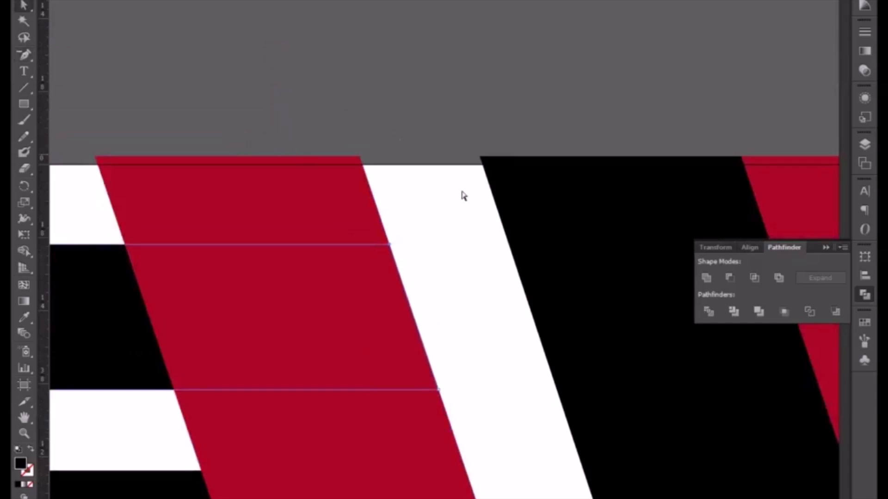
pyautogui.hotkey('ctrl', '-')
# Step: Overlay a red parallelogram copy on the left black parallelogram to check its width and slant, and delete that copy
pyautogui.moveTo(466, 257); pyautogui.dragTo(284, 258)
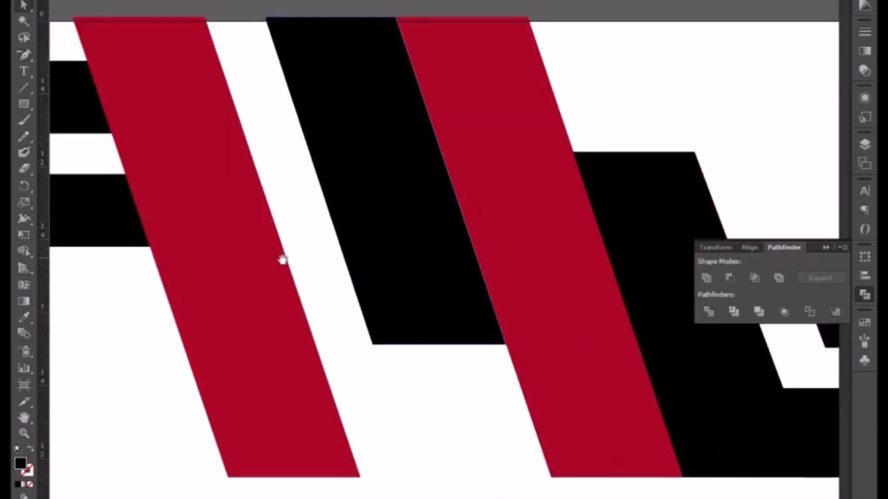
pyautogui.moveTo(371, 308); pyautogui.dragTo(371, 314)
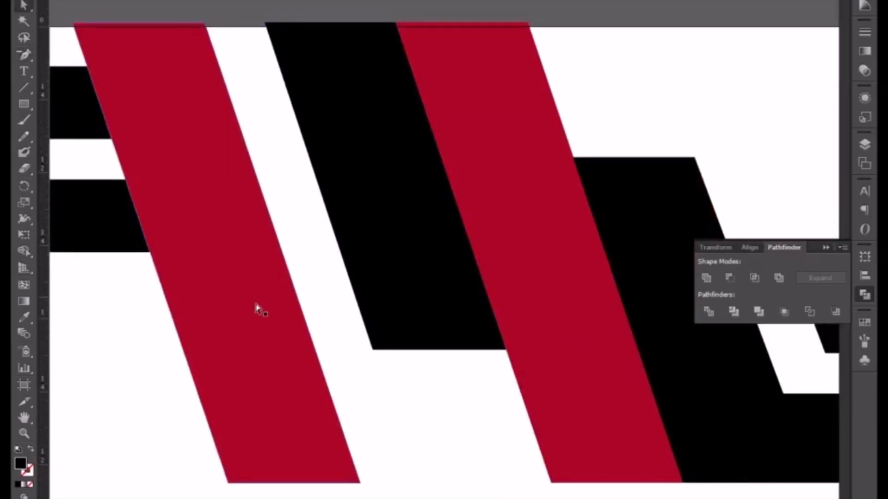
pyautogui.moveTo(231, 332); pyautogui.dragTo(421, 305)
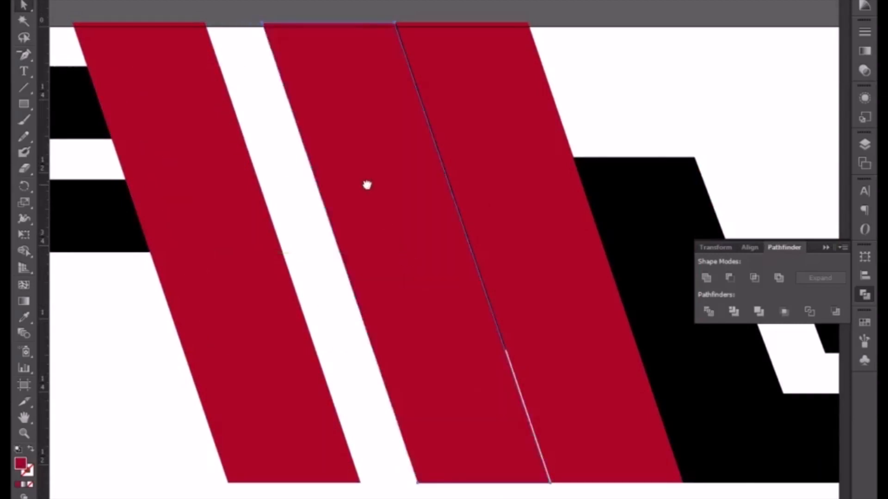
pyautogui.moveTo(367, 184); pyautogui.dragTo(367, 279)
pyautogui.moveTo(459, 375); pyautogui.dragTo(359, 242)
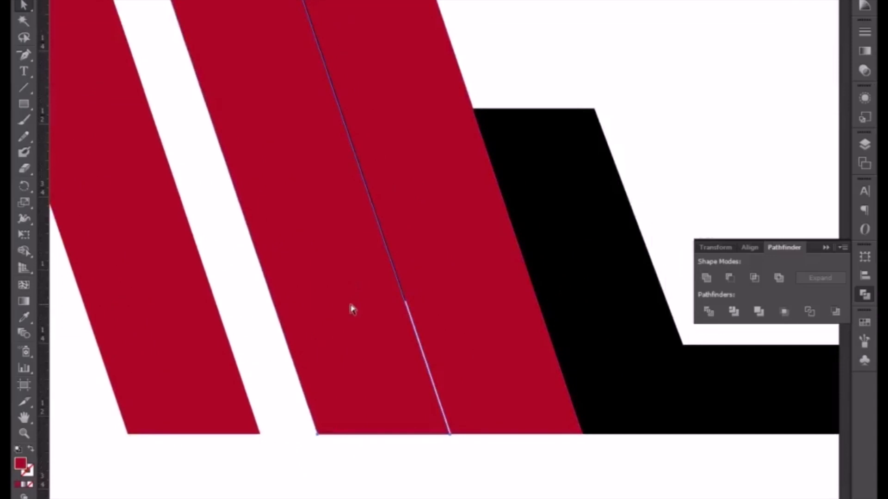
pyautogui.press('Delete')
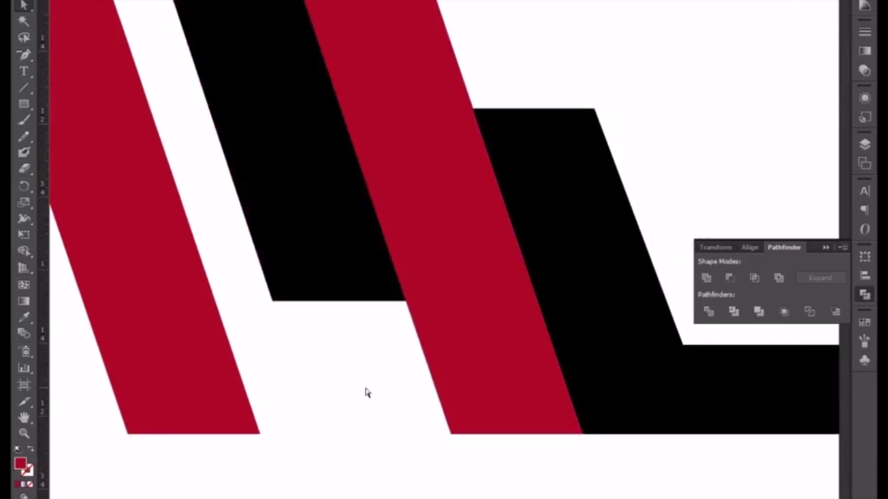
# Step: Delete the red guide parallelogram covering the ends of the two left black bars
pyautogui.hotkey('ctrl', '-')
pyautogui.hotkey('ctrl', '-')
pyautogui.hotkey('ctrl', '-')
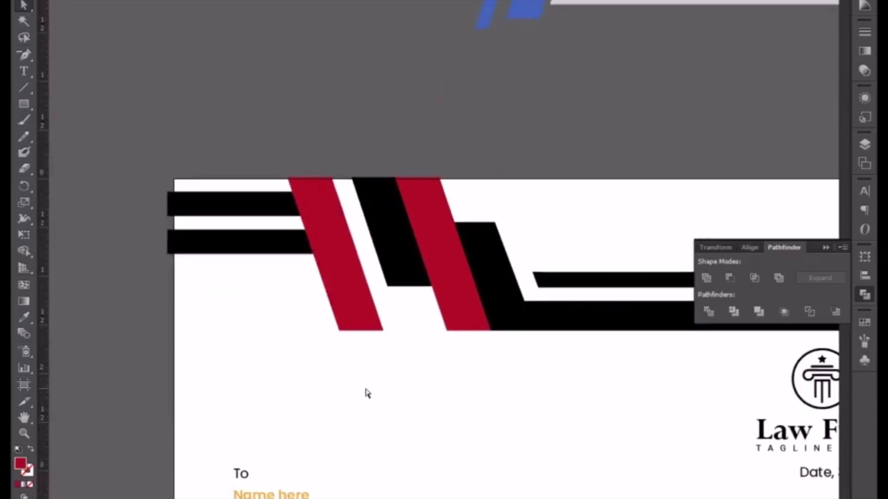
pyautogui.click(356, 317)
pyautogui.press('Delete')
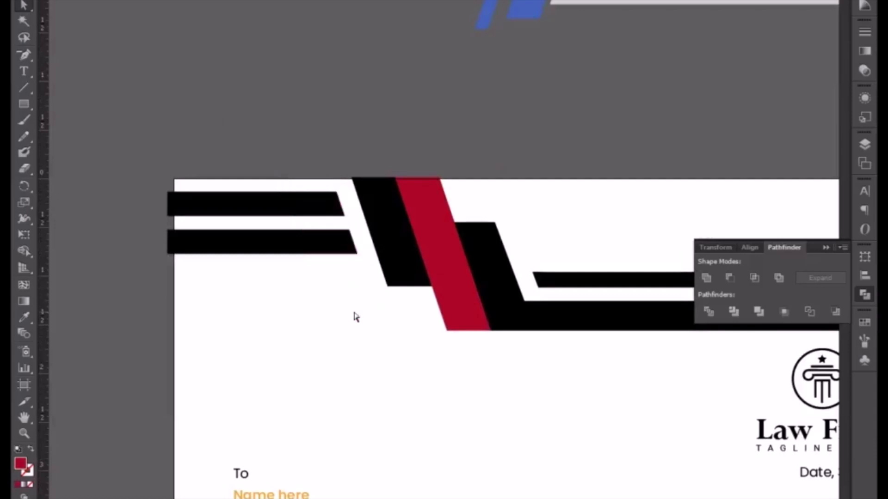
pyautogui.scroll(2, 331, 404)
pyautogui.hotkey('ctrl', '+')
pyautogui.hotkey('ctrl', '+')
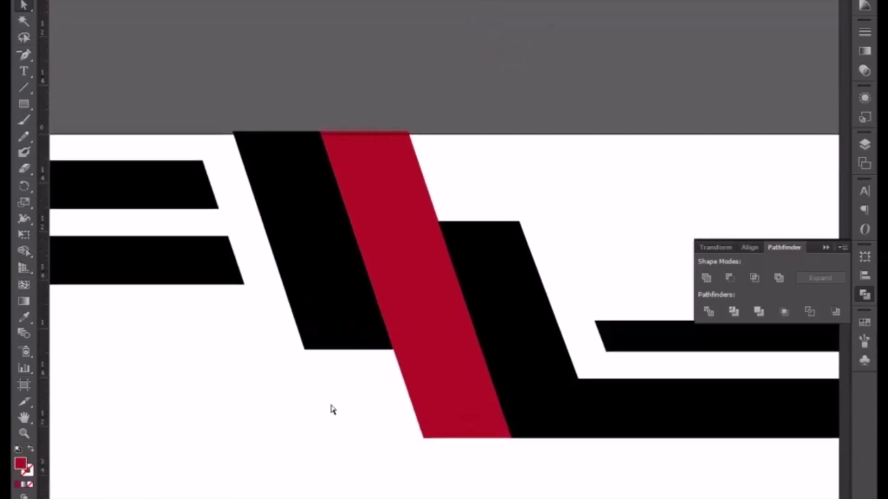
pyautogui.moveTo(342, 367); pyautogui.dragTo(368, 359)
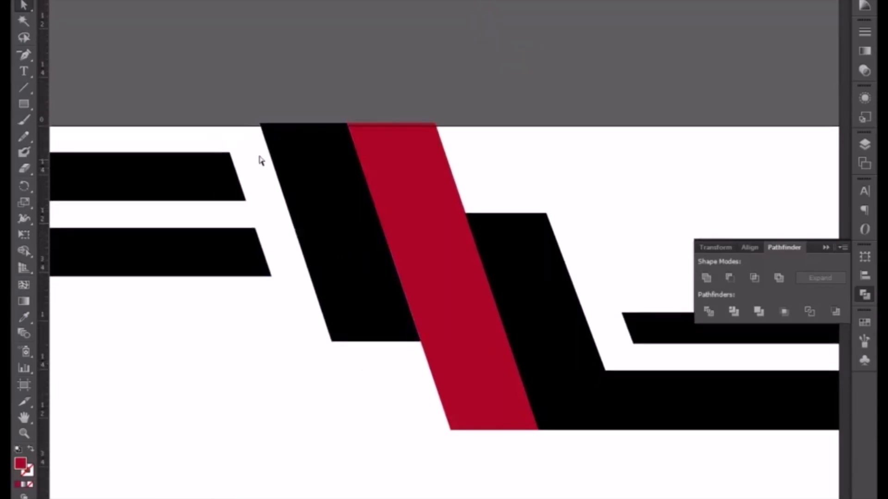
pyautogui.click(419, 296)
pyautogui.hotkey('ctrl', '-')
pyautogui.hotkey('ctrl', '-')
pyautogui.hotkey('ctrl', '-')
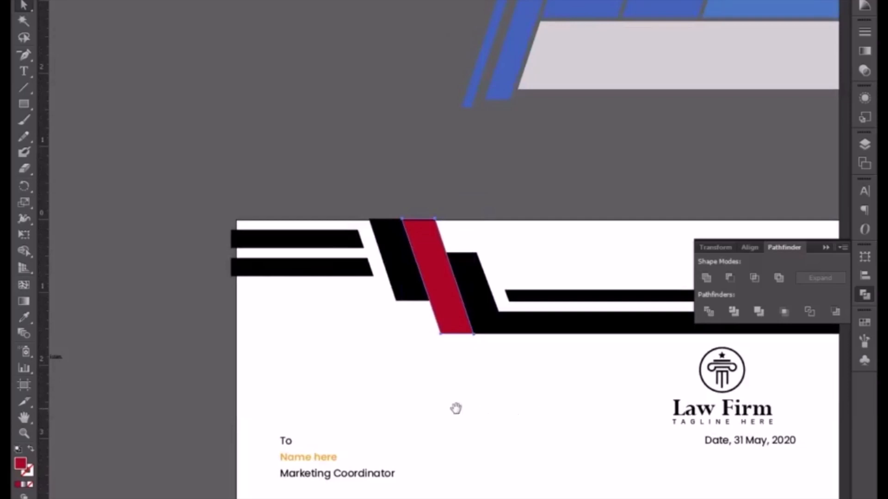
pyautogui.moveTo(468, 401); pyautogui.dragTo(370, 388)
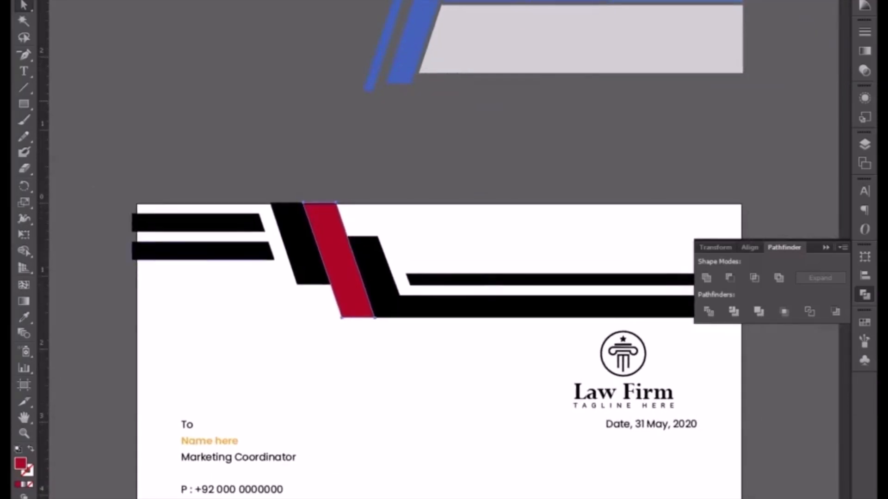
pyautogui.doubleClick(24, 5)
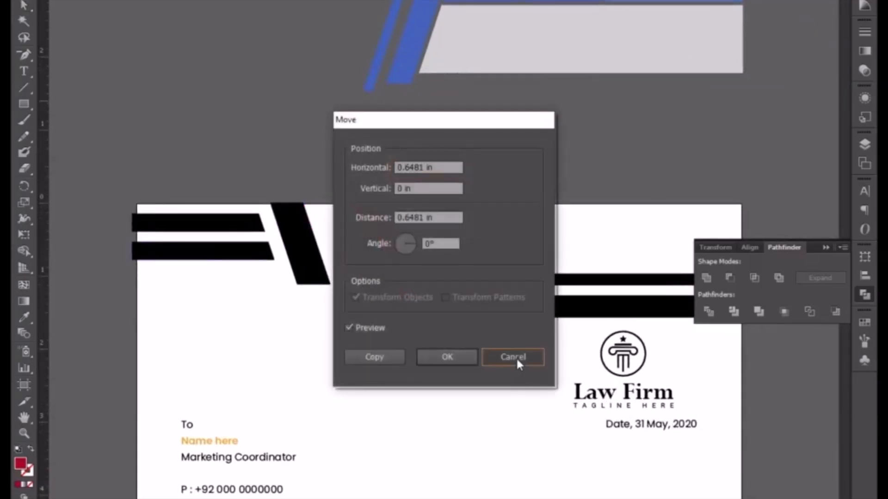
pyautogui.click(516, 357)
# Step: Shift the logo, date, letter text and signature together slightly down the page to add space beneath the header
pyautogui.moveTo(356, 426); pyautogui.dragTo(323, 250)
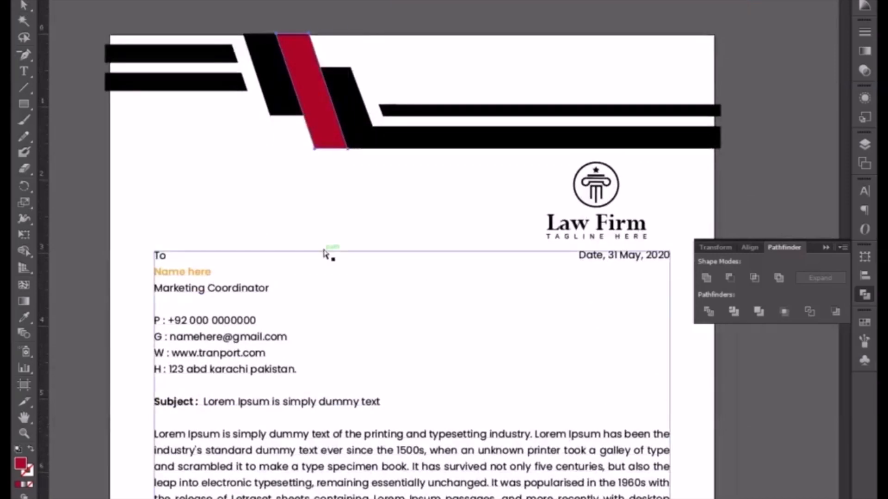
pyautogui.hotkey('ctrl', '-')
pyautogui.click(233, 241)
pyautogui.moveTo(237, 246); pyautogui.dragTo(587, 352)
pyautogui.scroll(-4, 586, 353)
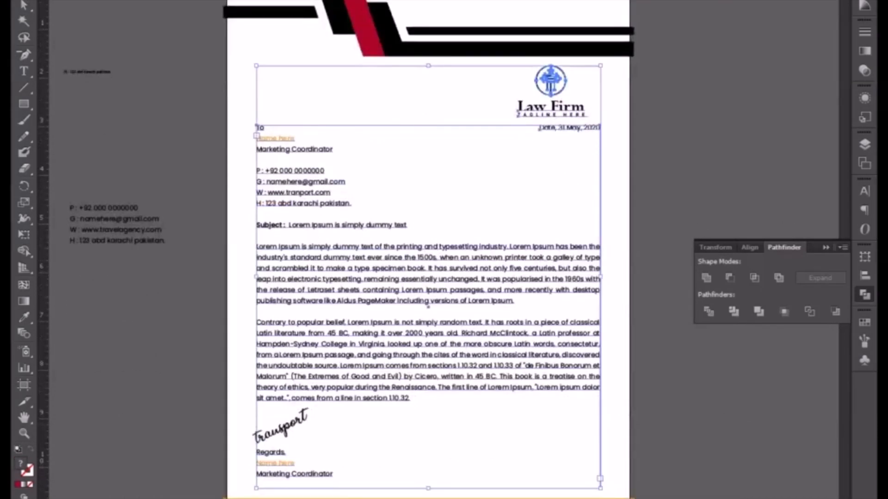
pyautogui.keyDown('shift'); pyautogui.click(275, 437); pyautogui.keyUp('shift')
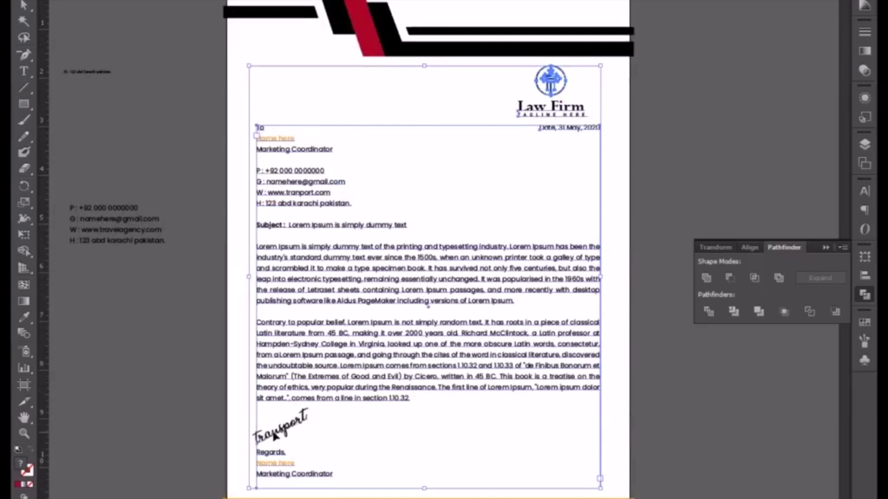
pyautogui.hotkey('shift', 'Down')
pyautogui.hotkey('shift', 'Down')
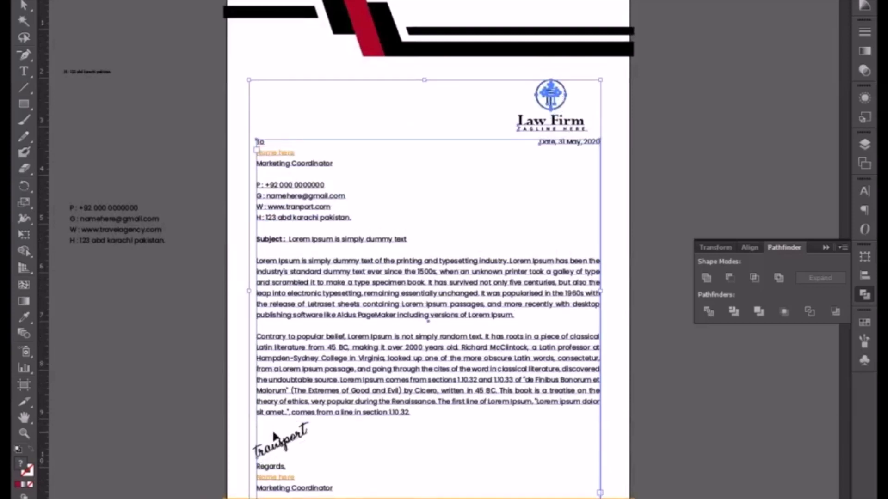
pyautogui.press('Up')
pyautogui.press('Up')
pyautogui.press('Up')
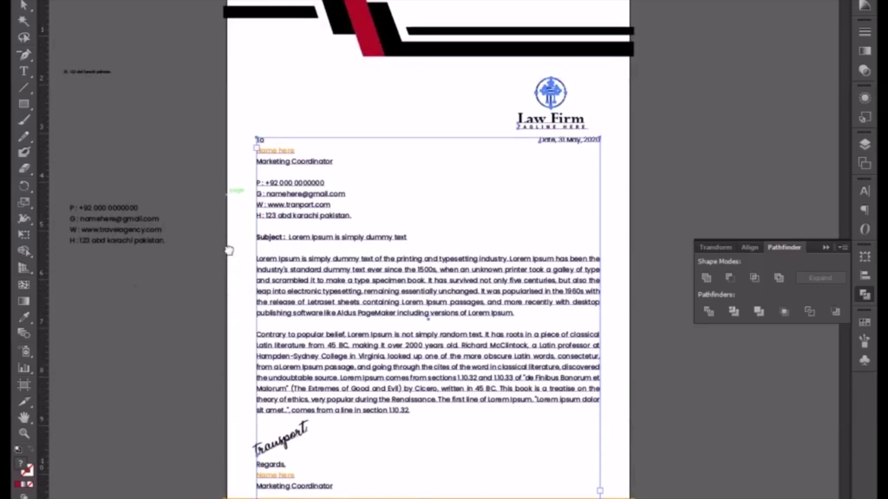
# Step: Delete the leftover blue and grey header design lying above the letterhead page
pyautogui.scroll(3, 229, 250)
pyautogui.click(298, 183)
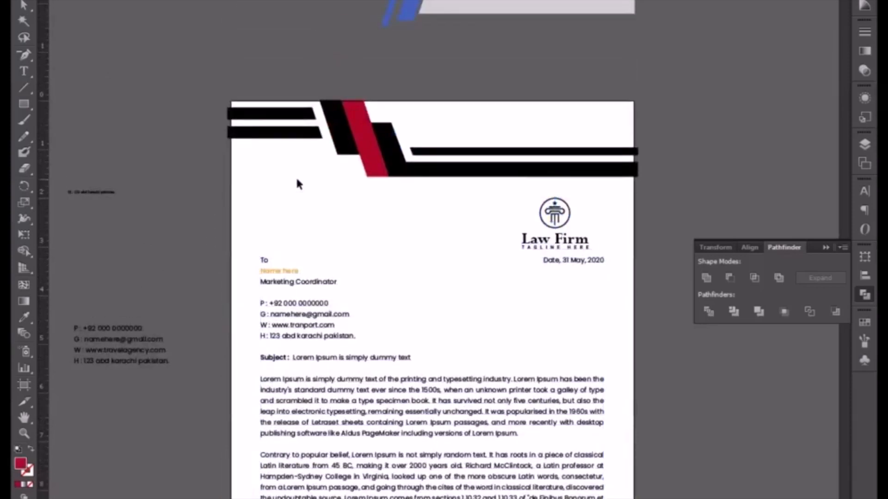
pyautogui.hotkey('ctrl', '=')
pyautogui.hotkey('ctrl', '-')
pyautogui.hotkey('ctrl', '-')
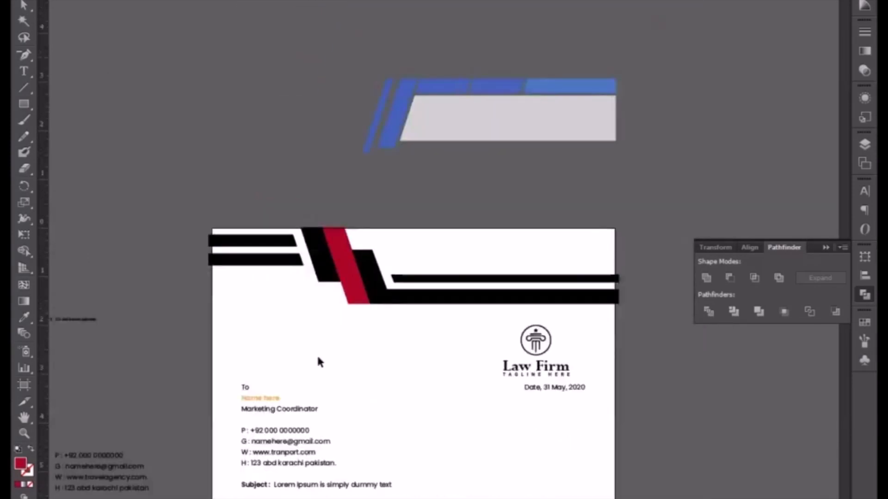
pyautogui.moveTo(352, 70); pyautogui.dragTo(663, 161)
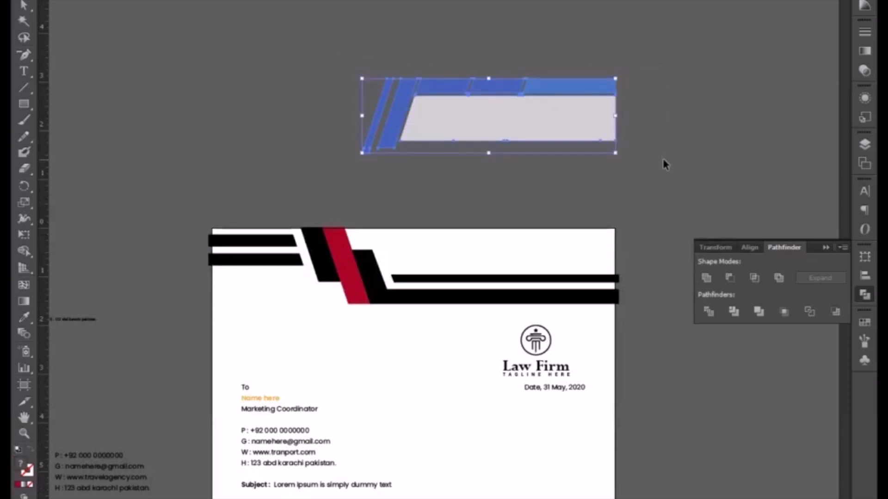
pyautogui.press('Delete')
pyautogui.hotkey('ctrl', '=')
pyautogui.moveTo(529, 174); pyautogui.dragTo(522, 25)
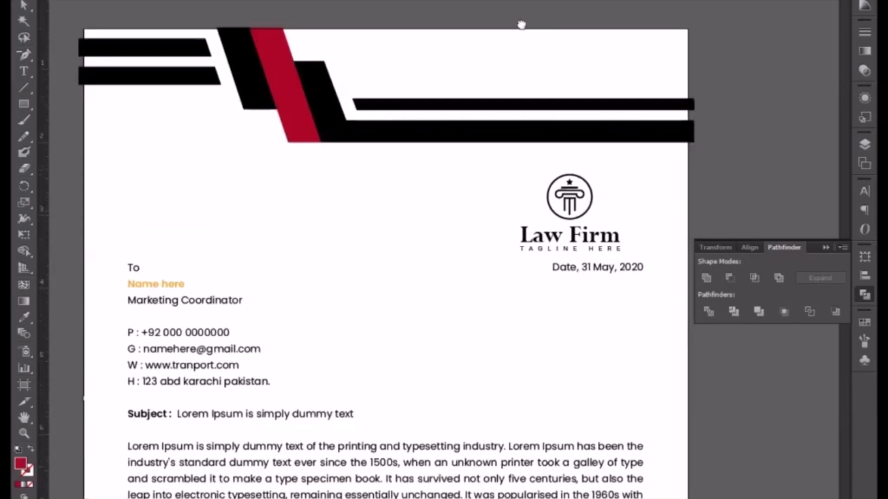
pyautogui.scroll(-5, 495, 85)
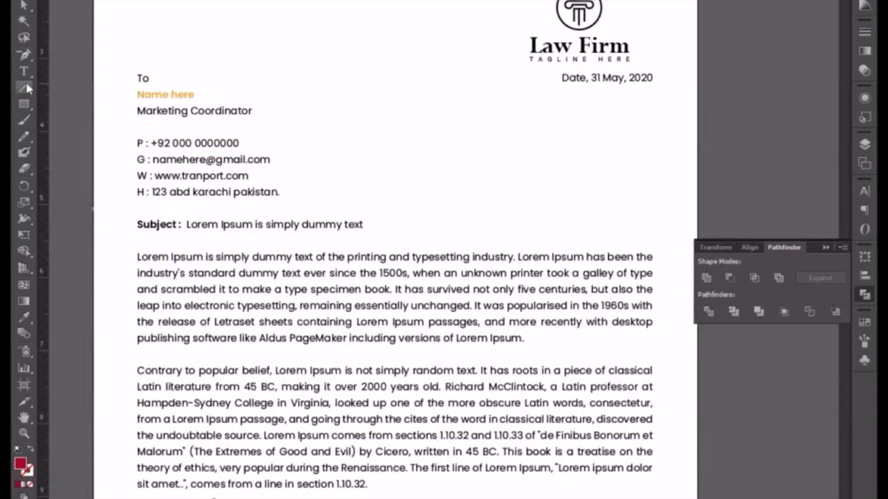
pyautogui.click(24, 72)
pyautogui.moveTo(296, 464); pyautogui.dragTo(366, 491)
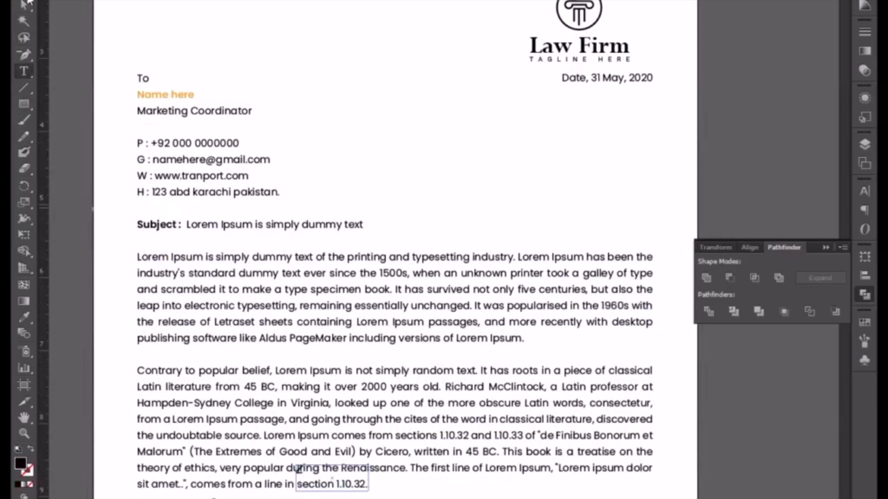
pyautogui.click(25, 4)
pyautogui.press('Delete')
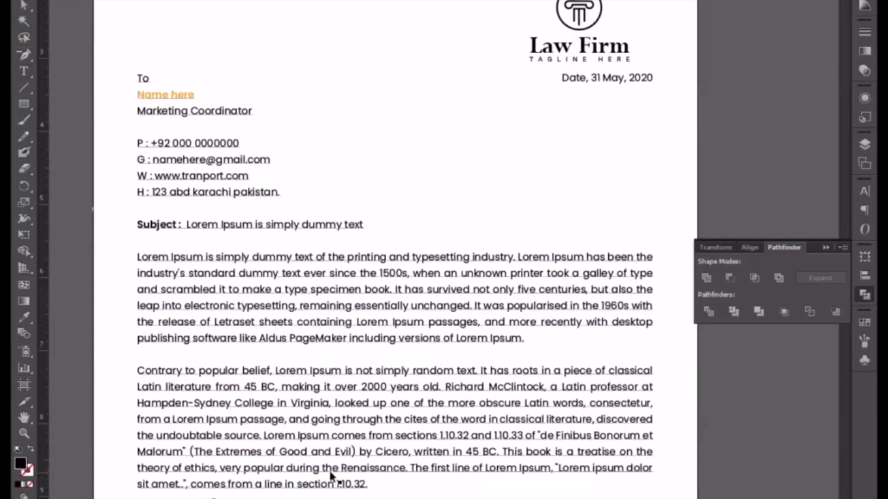
# Step: Trim the end of the second letter paragraph so that its last word is "Malorum."
pyautogui.click(28, 53)
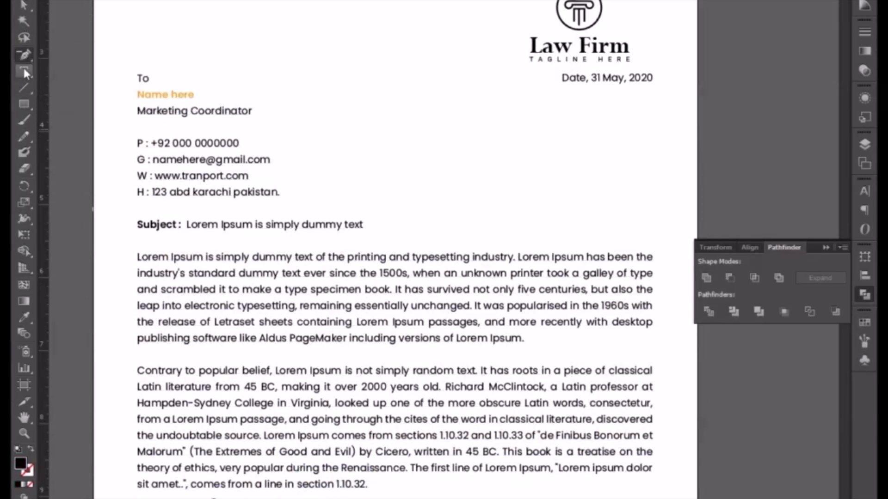
pyautogui.moveTo(24, 70); pyautogui.dragTo(57, 69)
pyautogui.moveTo(367, 484); pyautogui.dragTo(184, 447)
pyautogui.press('BackSpace')
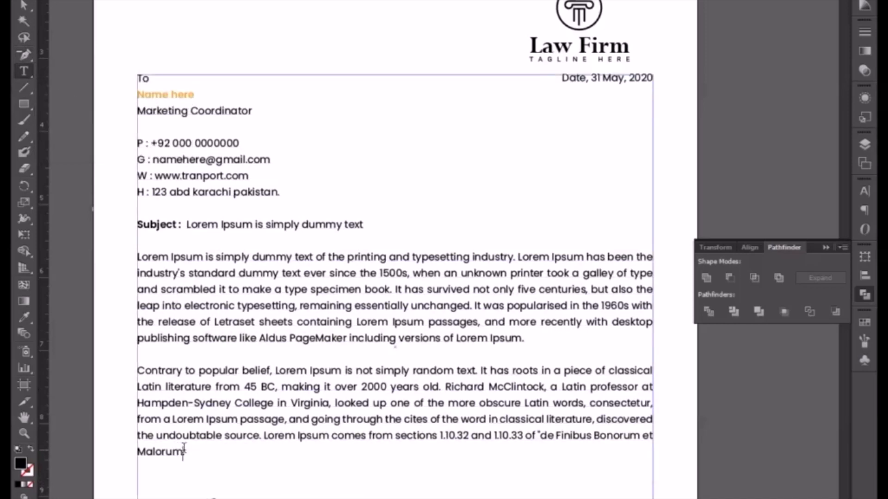
pyautogui.press('Escape')
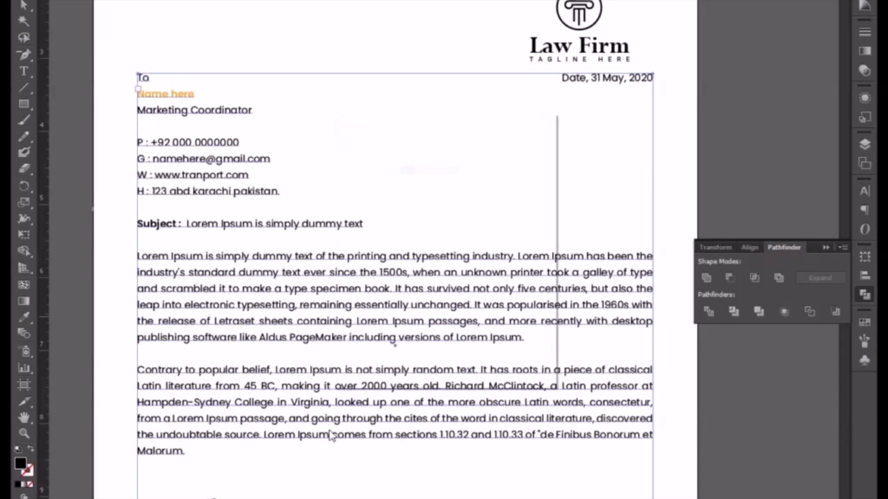
pyautogui.press('Return')
pyautogui.click(509, 356)
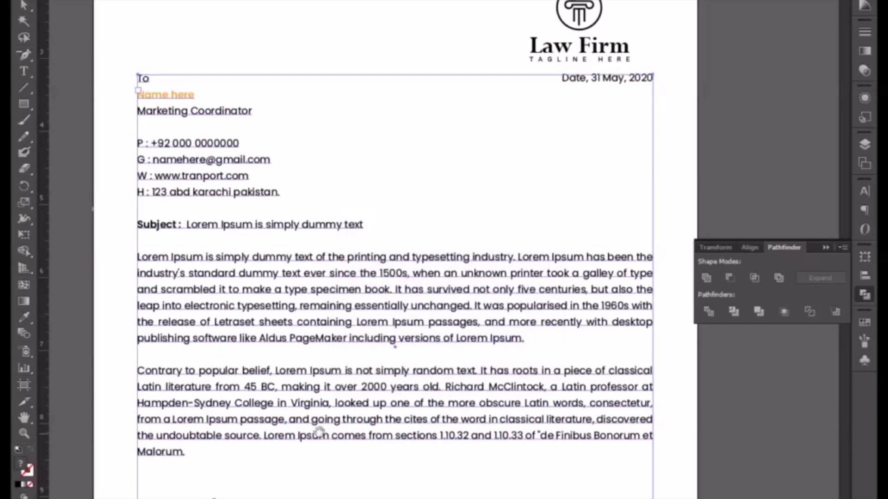
# Step: Move the handwritten signature up into the gap between the last paragraph and "Regards,"
pyautogui.moveTo(319, 432); pyautogui.dragTo(367, 204)
pyautogui.click(258, 305)
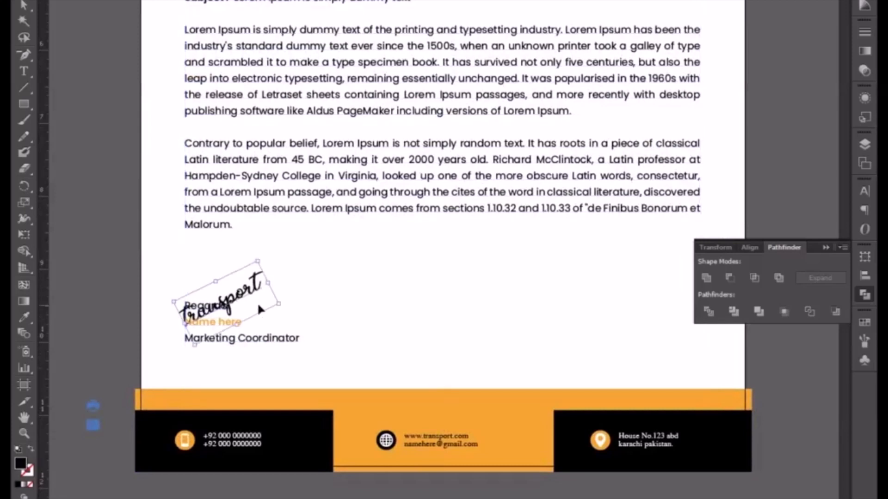
pyautogui.hotkey('shift', 'Up')
pyautogui.hotkey('shift', 'Up')
pyautogui.hotkey('shift', 'Up')
pyautogui.hotkey('shift', 'Up')
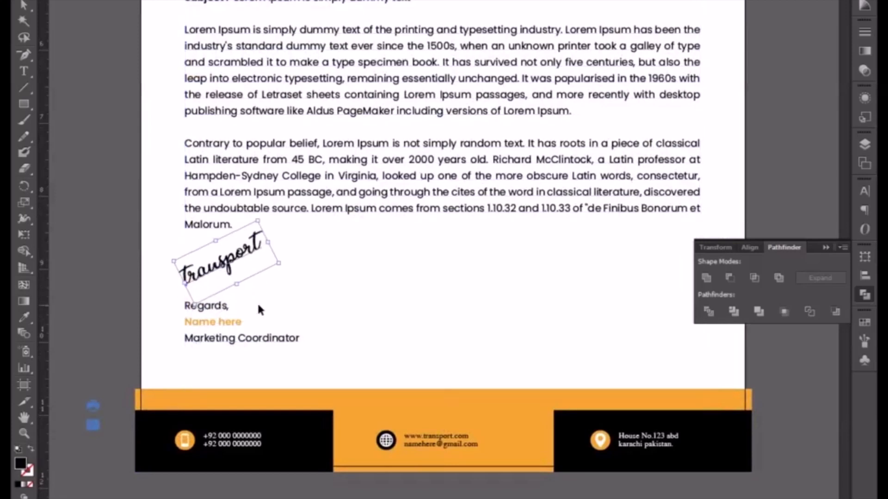
pyautogui.press('Down')
pyautogui.press('Down')
pyautogui.press('Down')
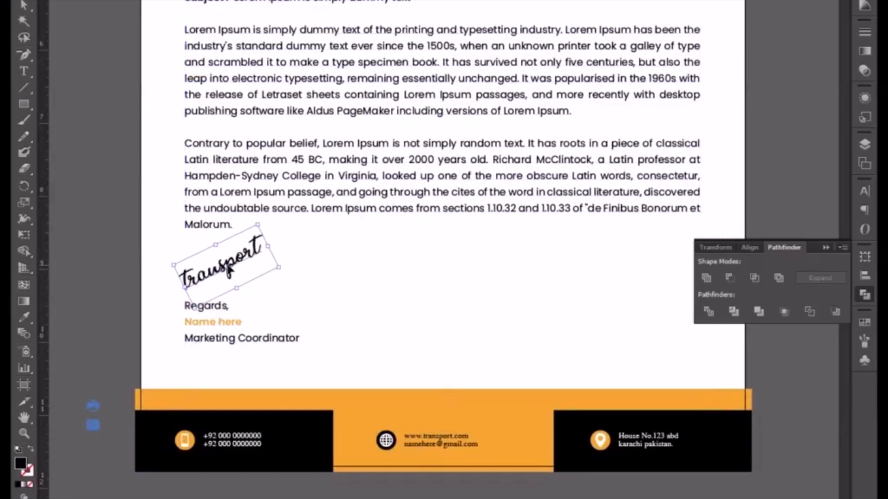
# Step: Replace the handwritten signature text with "lawfirm"
pyautogui.doubleClick(228, 266)
pyautogui.hotkey('ctrl', 'a')
pyautogui.write('la')
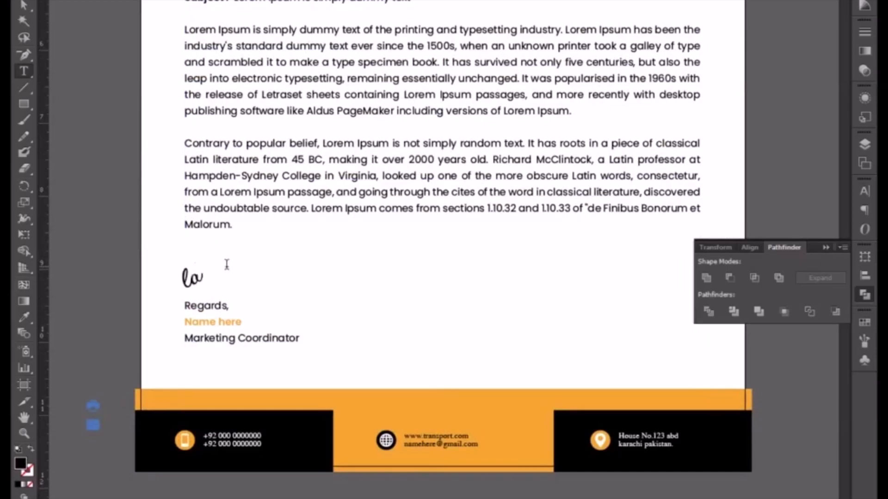
pyautogui.write('wfirm')
pyautogui.scroll(6, 227, 268)
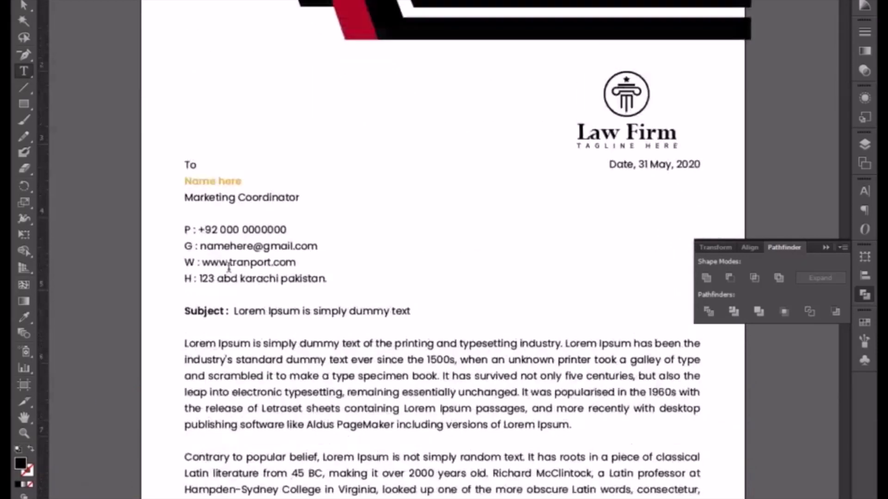
pyautogui.scroll(-1, 229, 267)
pyautogui.click(29, 7)
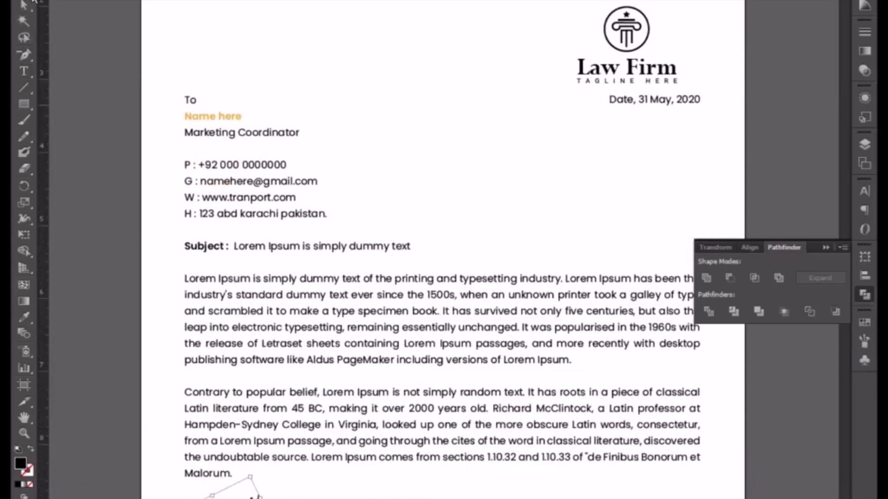
# Step: Recolor the "Name here" line under "To" with the red sampled from the header's slanted shape
pyautogui.hotkey('ctrl', '0')
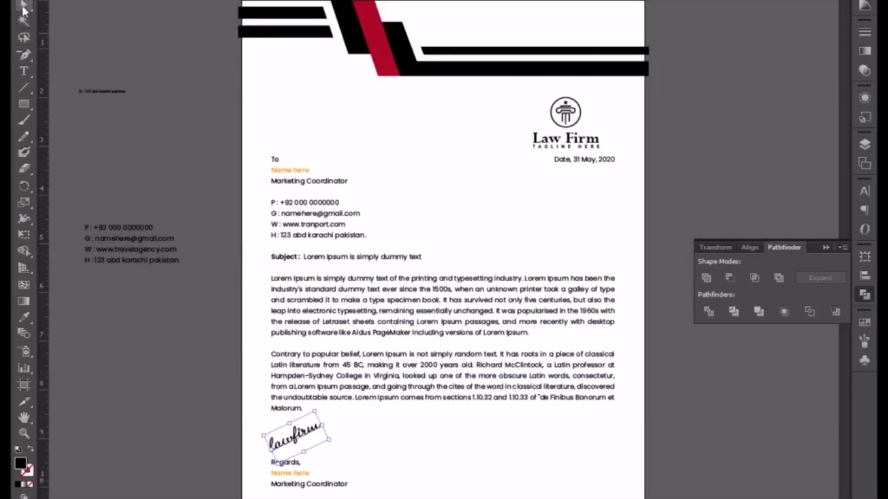
pyautogui.doubleClick(299, 171)
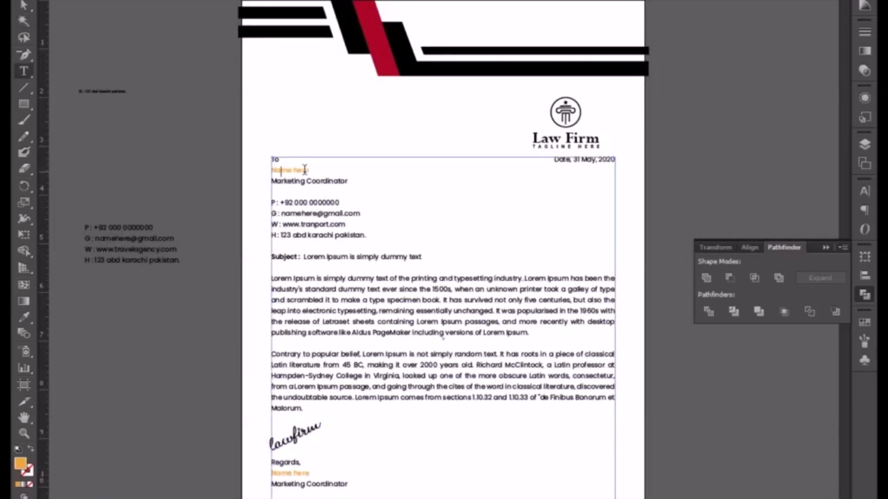
pyautogui.tripleClick(305, 170)
pyautogui.click(24, 318)
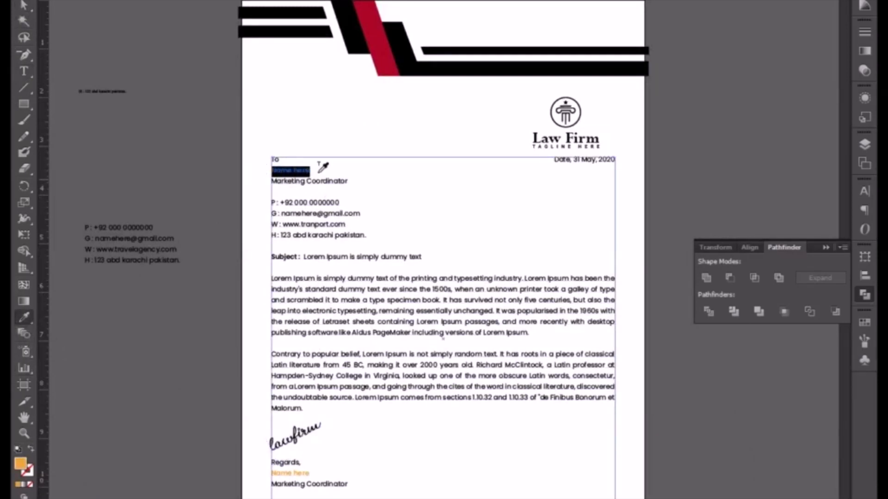
pyautogui.click(386, 58)
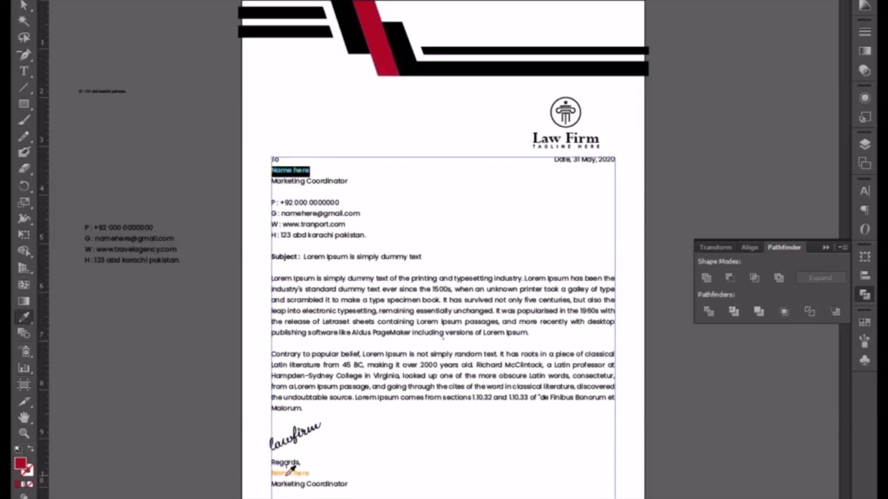
# Step: Recolor the "Name here" line under "Regards," with the same red sampled from the header
pyautogui.click(25, 78)
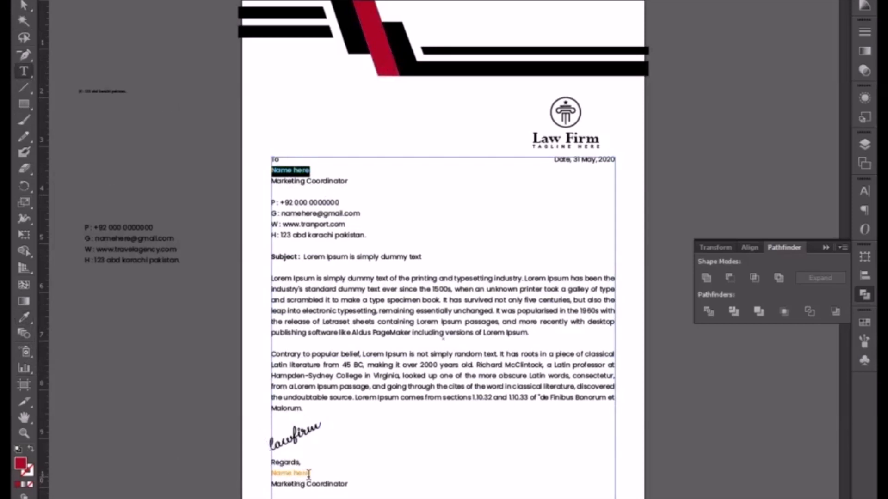
pyautogui.moveTo(309, 474); pyautogui.dragTo(271, 474)
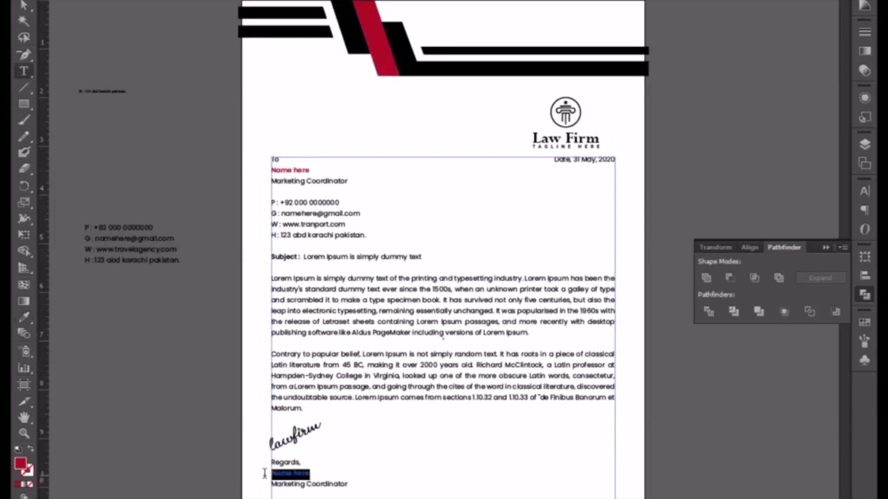
pyautogui.click(29, 315)
pyautogui.click(388, 62)
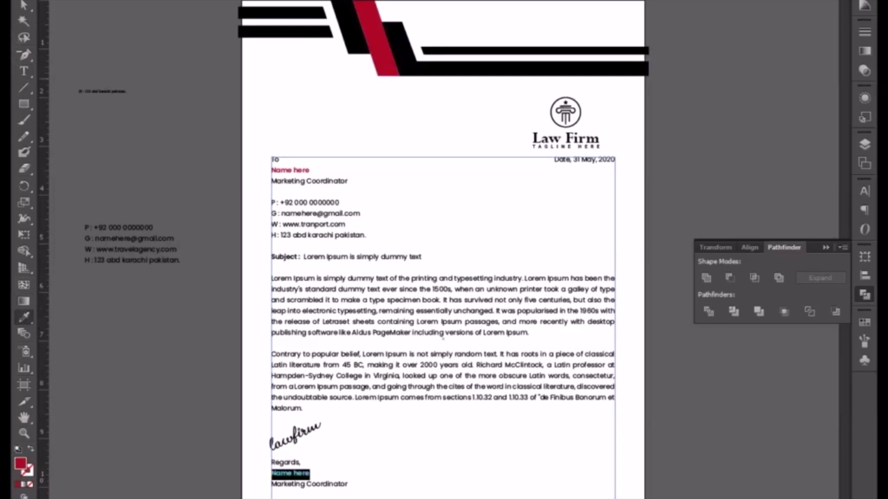
# Step: Shorten the letter text frame so its lower edge sits just below the closing "Marketing Coordinator" line
pyautogui.press('v')
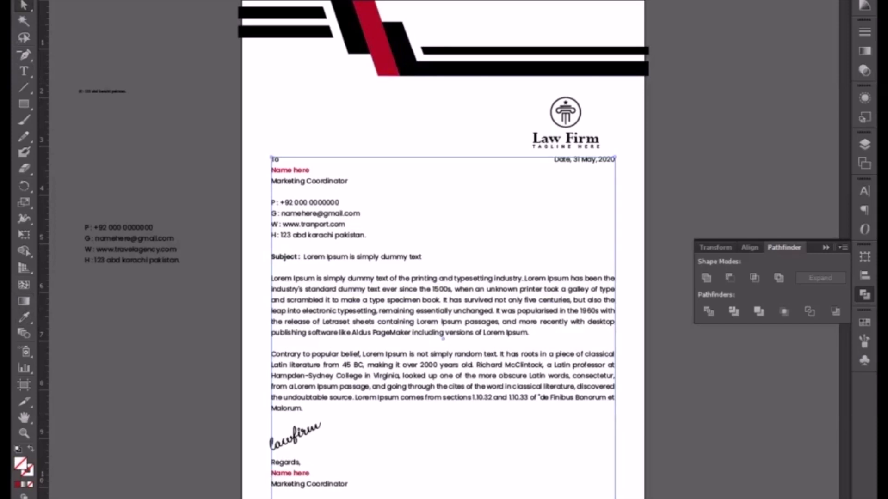
pyautogui.moveTo(443, 498); pyautogui.dragTo(443, 495)
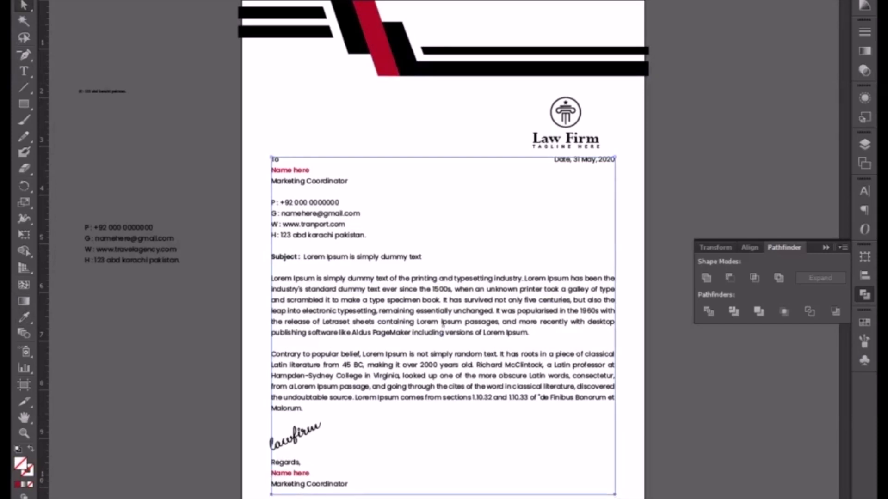
pyautogui.click(381, 239)
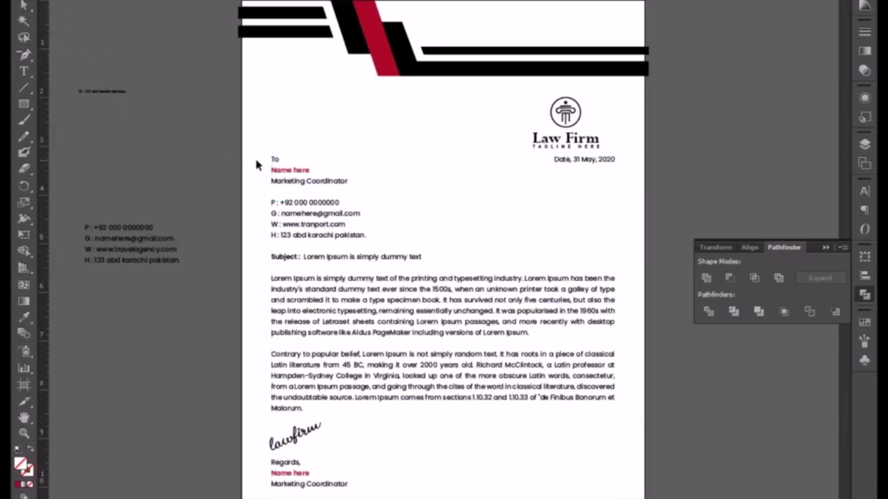
# Step: Shift the letter text, date and signature together slightly down to add space beneath the Law Firm logo
pyautogui.moveTo(257, 161); pyautogui.dragTo(630, 276)
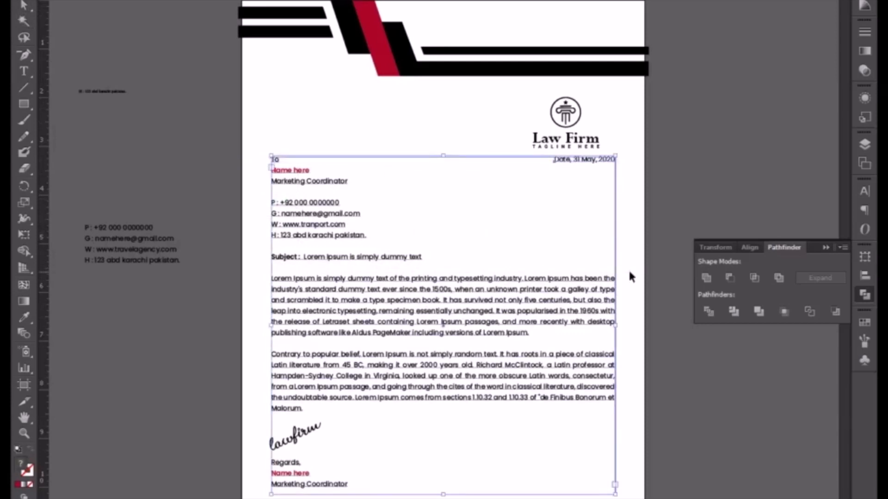
pyautogui.keyDown('shift'); pyautogui.click(298, 439); pyautogui.keyUp('shift')
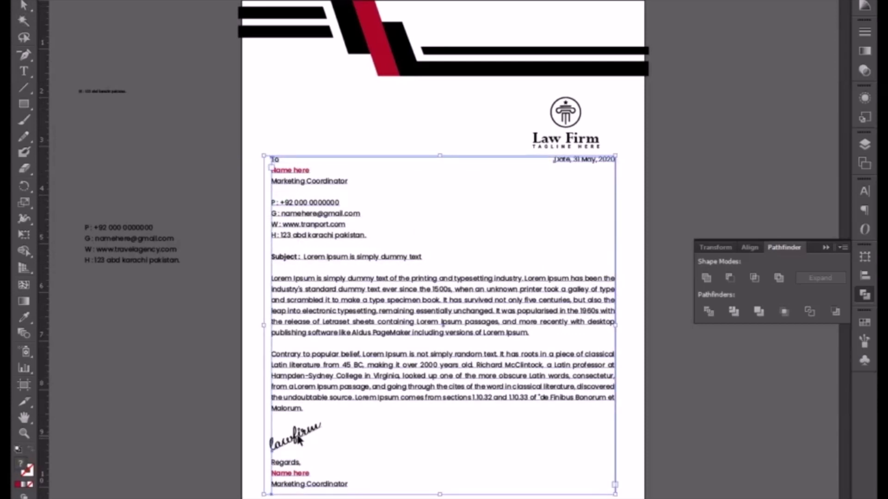
pyautogui.hotkey('shift', 'Down')
pyautogui.hotkey('shift', 'Down')
pyautogui.press('Up')
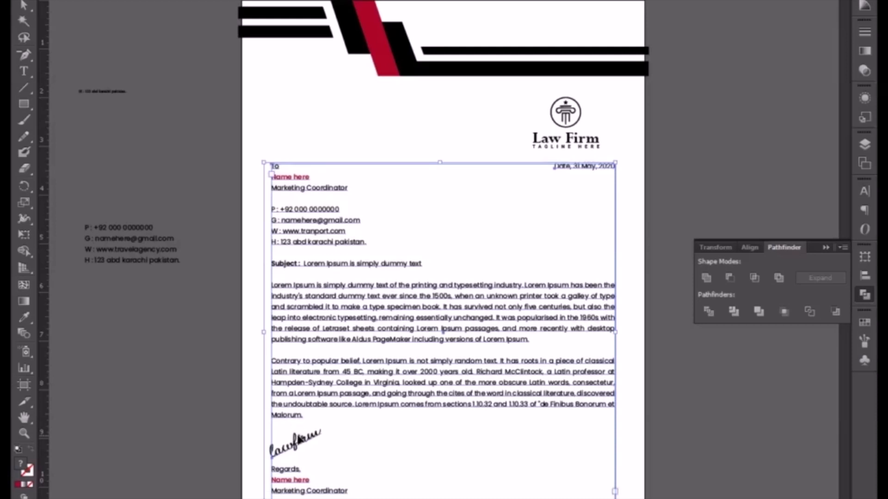
pyautogui.press('Down')
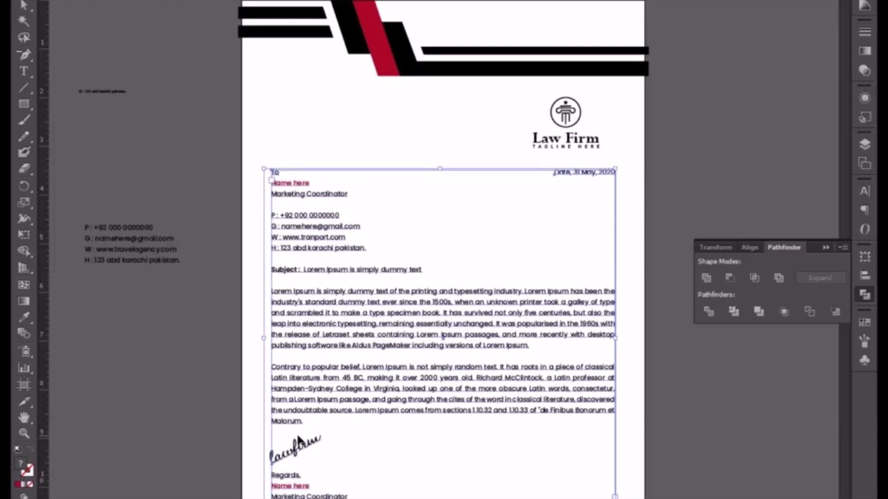
pyautogui.click(419, 151)
# Step: Delete the orange shape behind the black contact blocks in the page footer
pyautogui.scroll(-5, 445, 440)
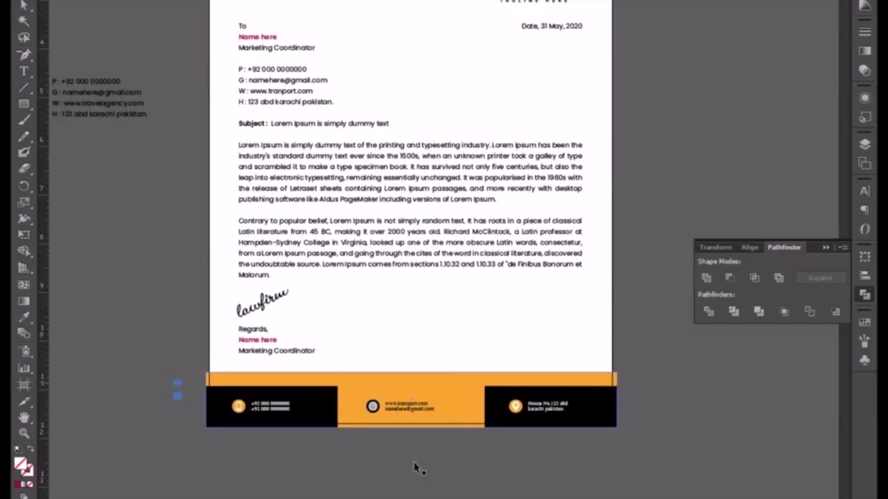
pyautogui.click(356, 385)
pyautogui.press('Delete')
pyautogui.moveTo(401, 343); pyautogui.dragTo(371, 455)
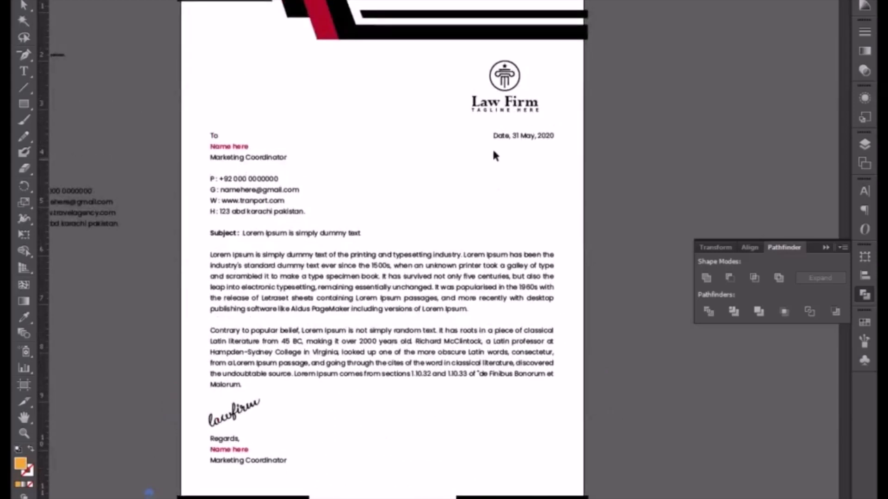
# Step: Shift the Law Firm logo horizontally toward the right edge of the date and letter text
pyautogui.click(500, 110)
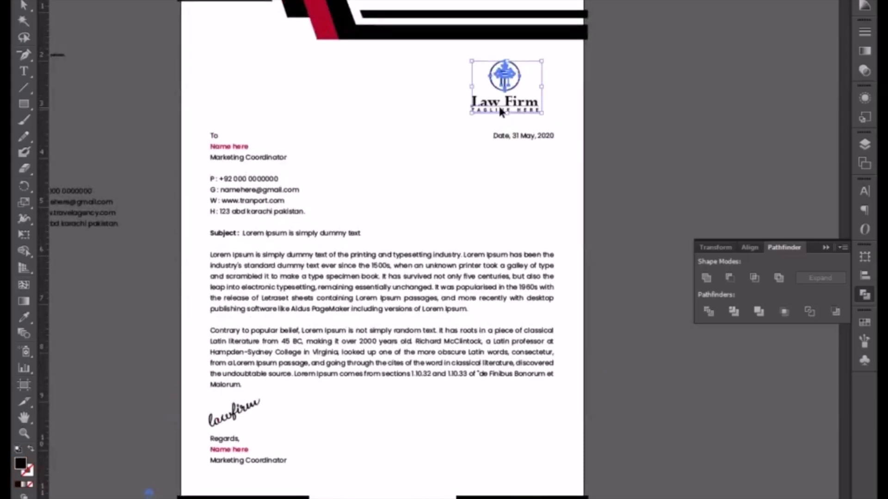
pyautogui.hotkey('shift', 'Right')
pyautogui.hotkey('shift', 'Right')
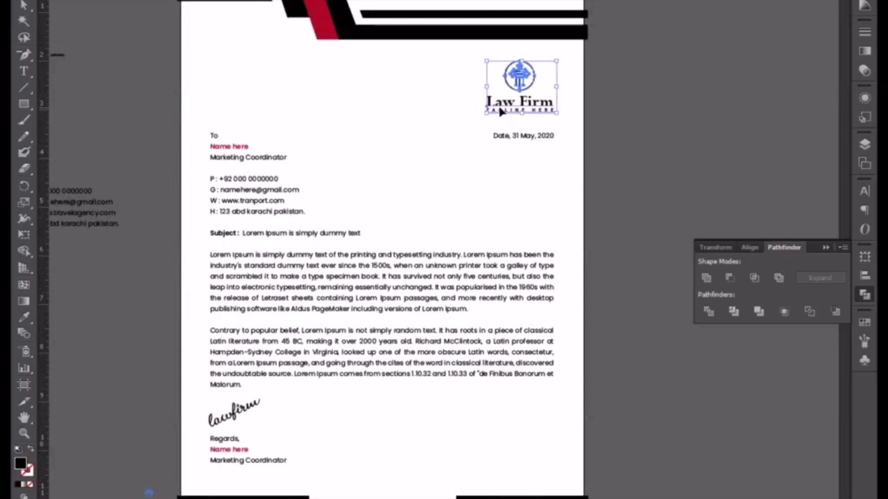
# Step: Move the Law Firm logo's round pillar emblem beside the start of the company name, vertically centred on the name and tagline
pyautogui.click(615, 129)
pyautogui.scroll(3, 627, 170)
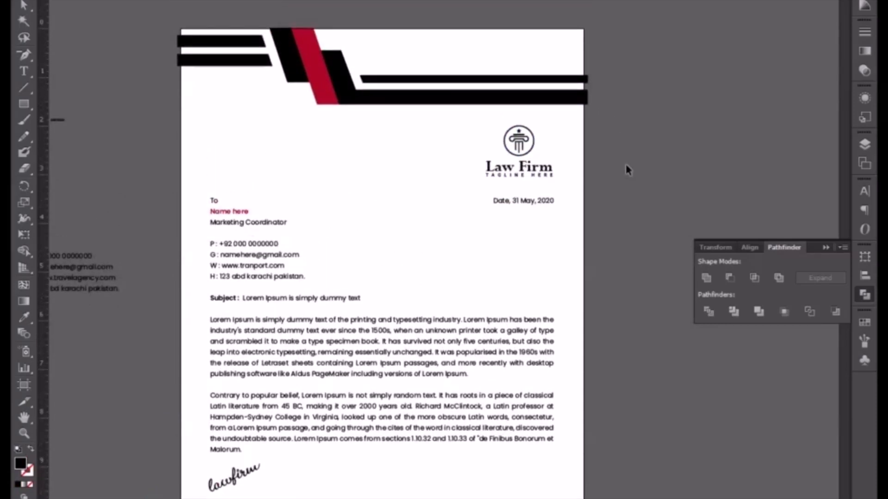
pyautogui.hotkey('ctrl', '+')
pyautogui.moveTo(601, 132); pyautogui.dragTo(556, 243)
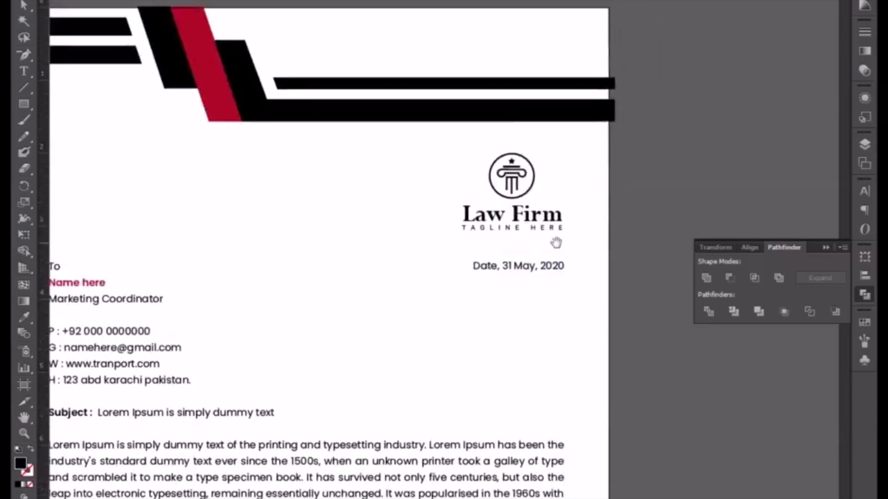
pyautogui.hotkey('ctrl', '+')
pyautogui.click(554, 177)
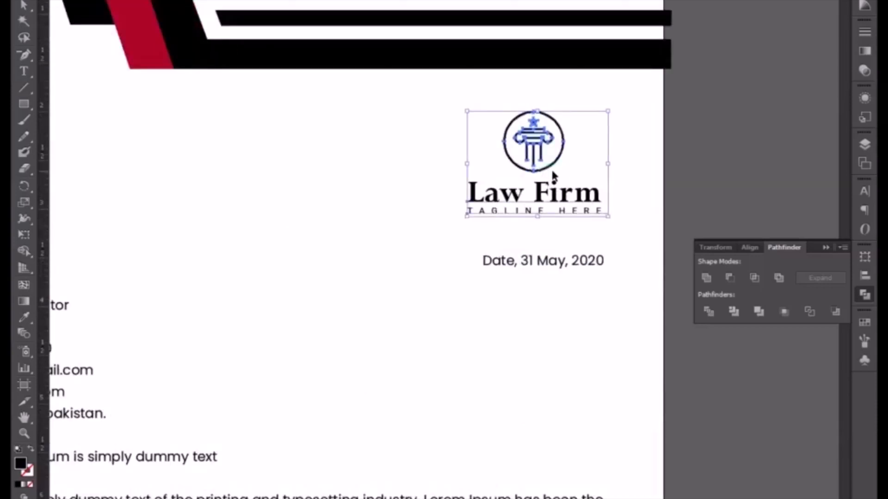
pyautogui.doubleClick(551, 169)
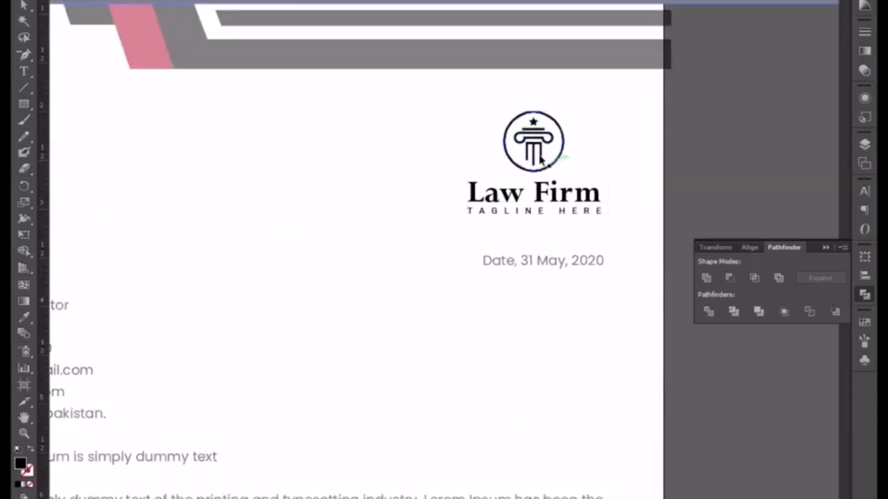
pyautogui.click(538, 155)
pyautogui.moveTo(538, 154); pyautogui.dragTo(422, 201)
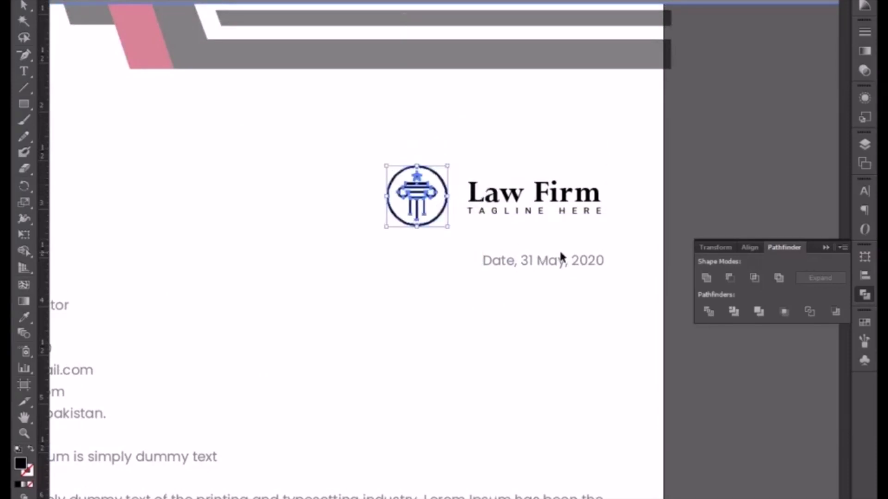
pyautogui.press('Down')
pyautogui.press('Right')
pyautogui.press('Right')
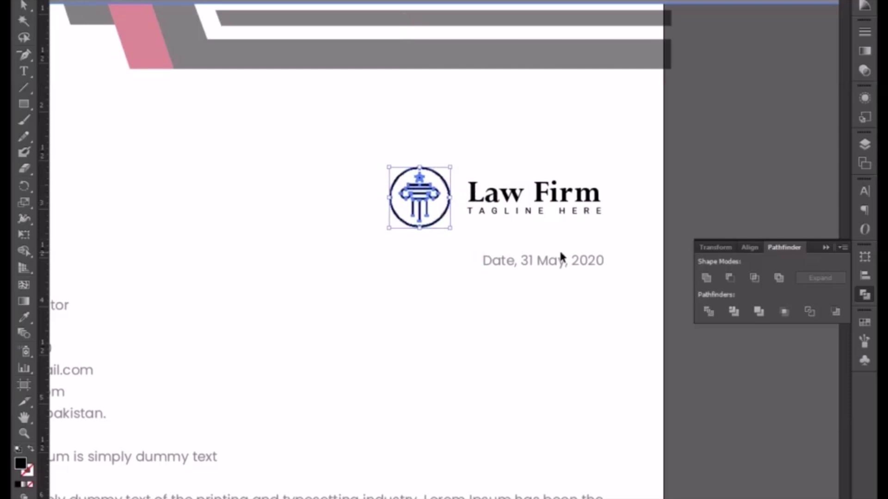
pyautogui.click(719, 181)
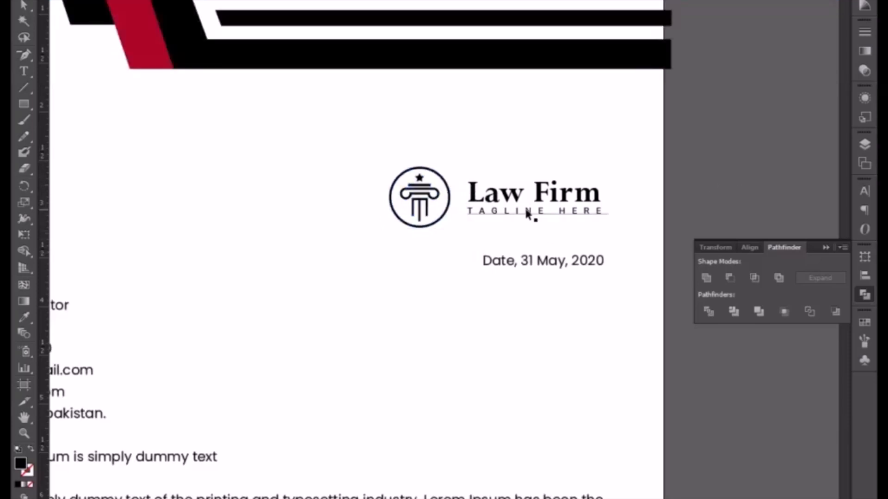
# Step: Nudge the whole Law Firm logo slightly up, away from the date line
pyautogui.click(545, 212)
pyautogui.hotkey('ctrl', '-')
pyautogui.hotkey('ctrl', '-')
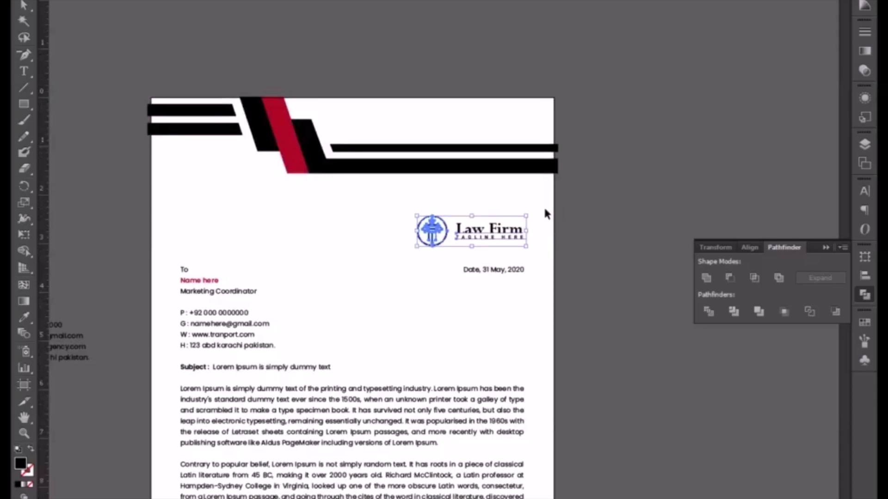
pyautogui.hotkey('shift', 'Up')
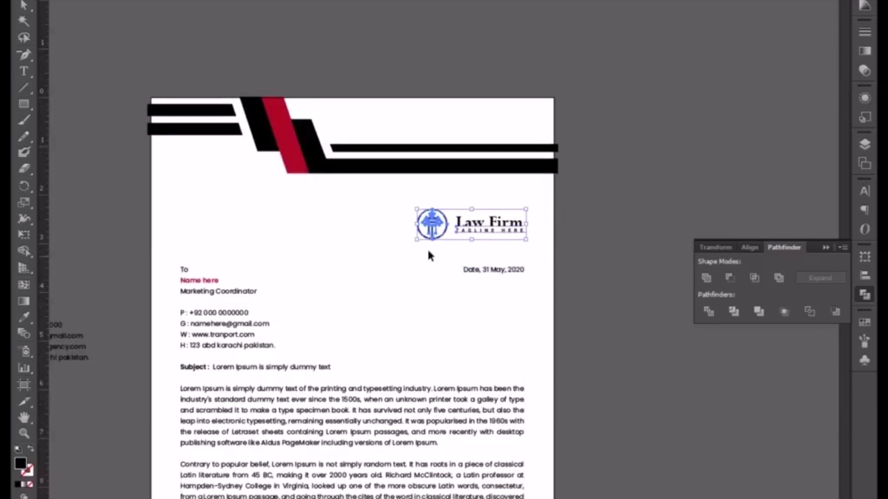
pyautogui.click(623, 245)
# Step: Shift the letter text, date and signature together slightly up toward the Law Firm logo
pyautogui.scroll(-5, 408, 181)
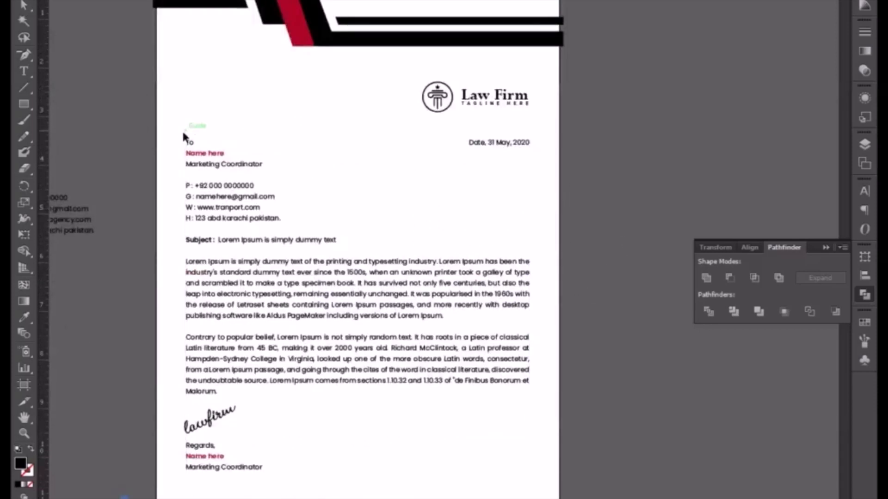
pyautogui.click(529, 439)
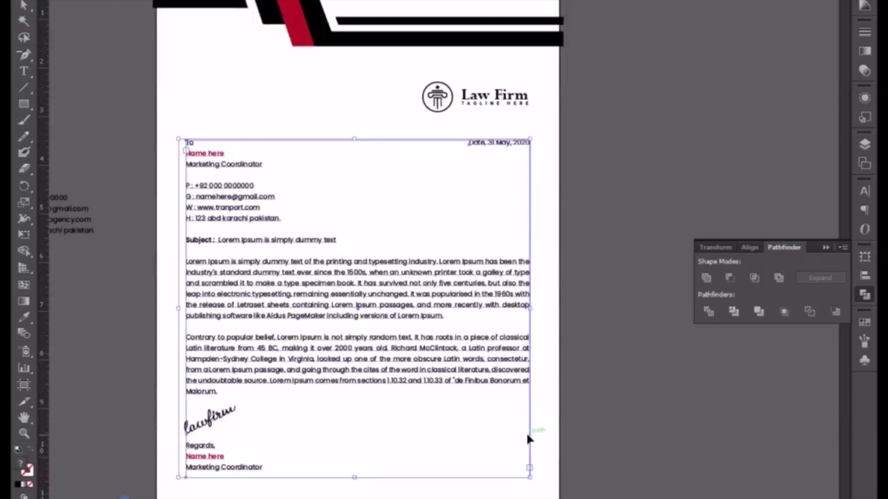
pyautogui.press('Up')
pyautogui.press('Up')
pyautogui.press('Up')
pyautogui.press('Up')
pyautogui.press('Up')
pyautogui.press('Up')
pyautogui.press('Up')
pyautogui.press('Up')
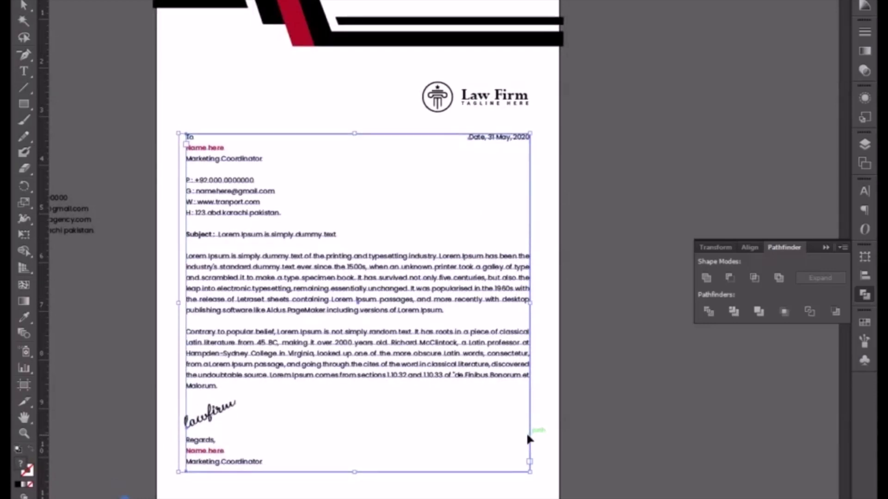
pyautogui.press('Up')
pyautogui.press('Up')
pyautogui.press('Up')
pyautogui.click(601, 163)
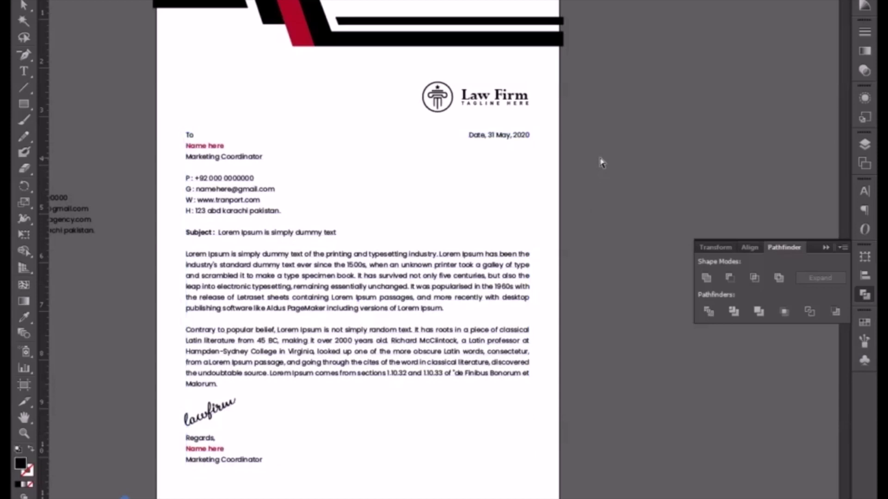
# Step: Scale the Law Firm logo up slightly in proportion, keeping its right edge in line with the date
pyautogui.hotkey('ctrl', '=')
pyautogui.scroll(5, 564, 204)
pyautogui.click(412, 153)
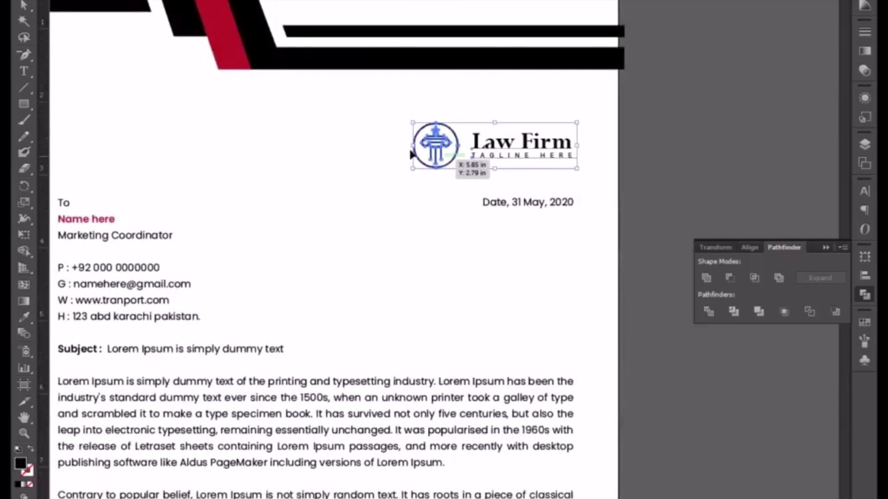
pyautogui.moveTo(412, 123); pyautogui.dragTo(393, 116)
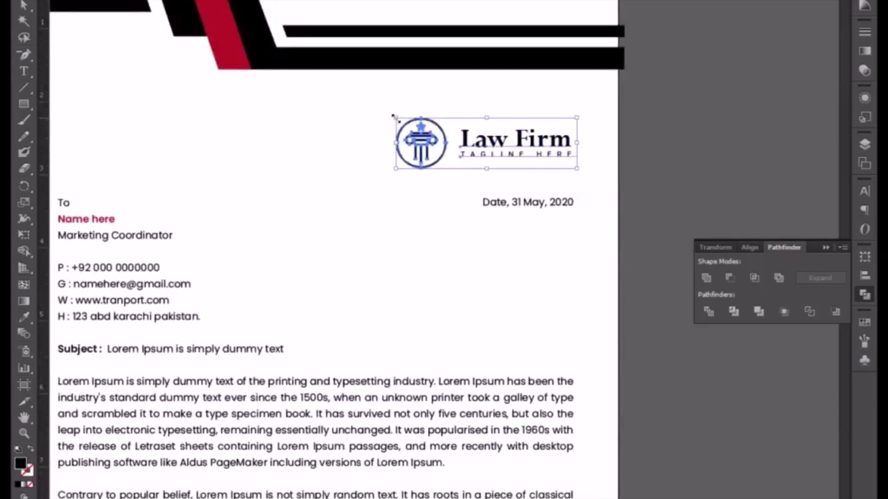
pyautogui.press('Right')
pyautogui.scroll(-5, 397, 120)
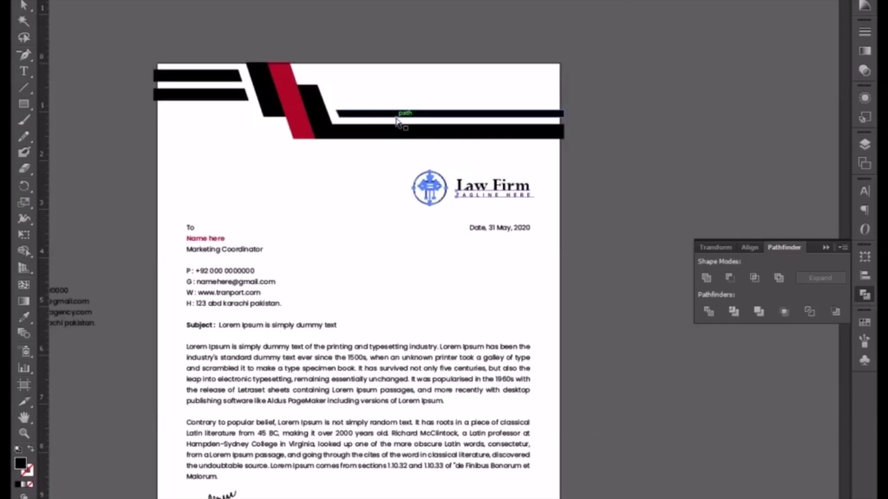
pyautogui.scroll(2, 413, 276)
pyautogui.hotkey('ctrl', 'shift', 'a')
# Step: Collapse the floating Pathfinder controls to clear the workspace beside the letterhead
pyautogui.scroll(-3, 377, 204)
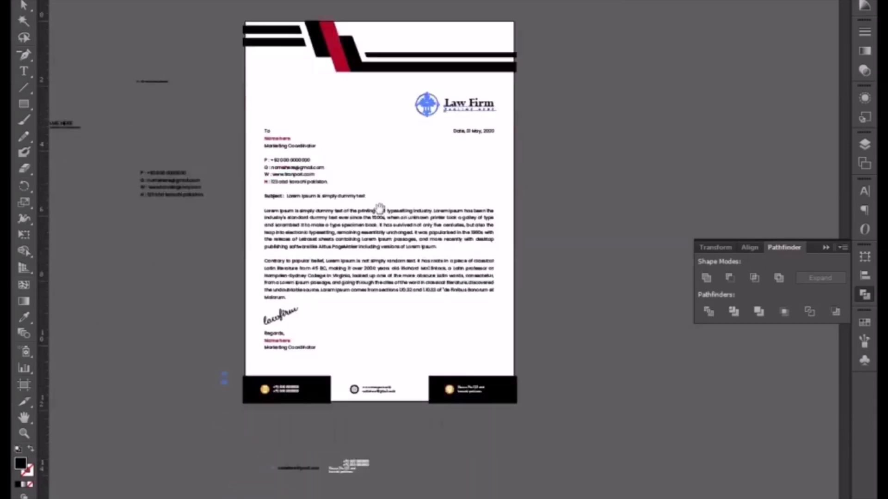
pyautogui.scroll(2, 381, 212)
pyautogui.moveTo(607, 184); pyautogui.dragTo(621, 239)
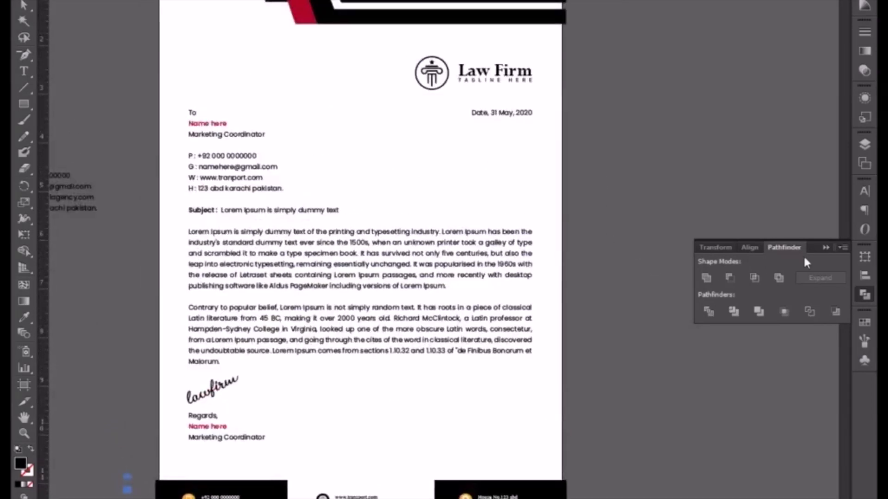
pyautogui.click(826, 247)
pyautogui.scroll(3, 647, 296)
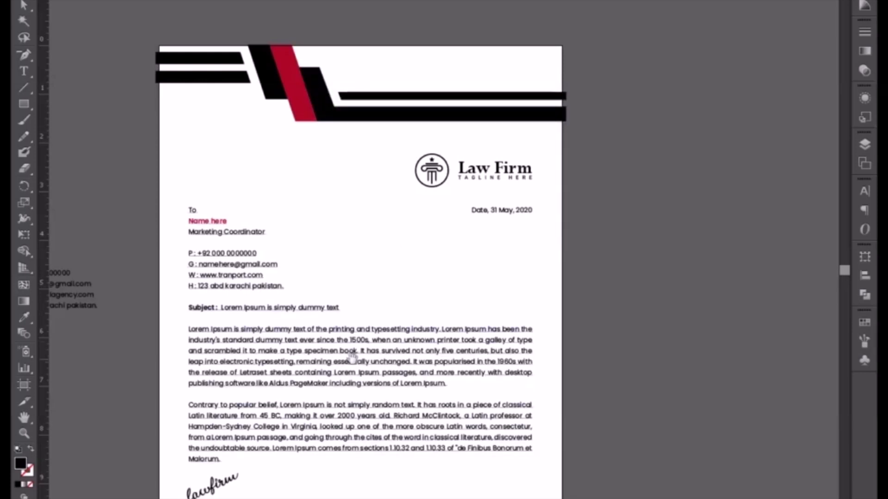
# Step: Recolor the footer phone numbers black with the Eyedropper and delete the black blocks behind the footer contacts
pyautogui.scroll(-5, 353, 256)
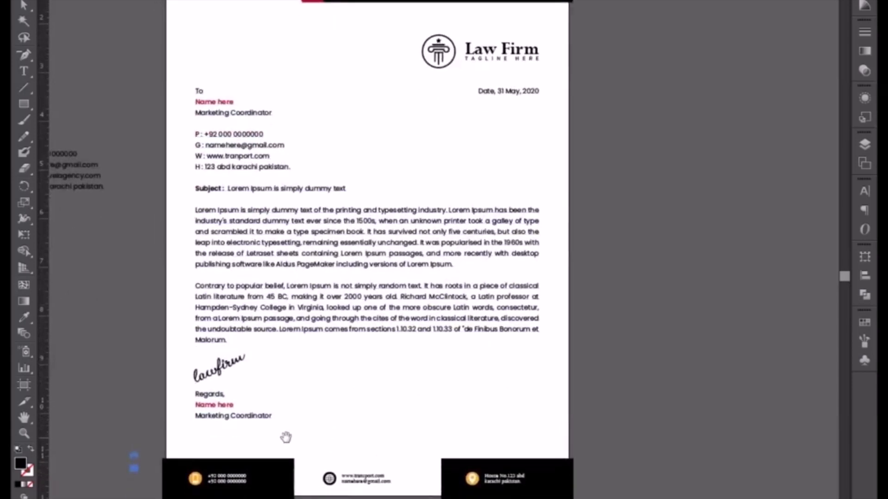
pyautogui.scroll(-3, 284, 436)
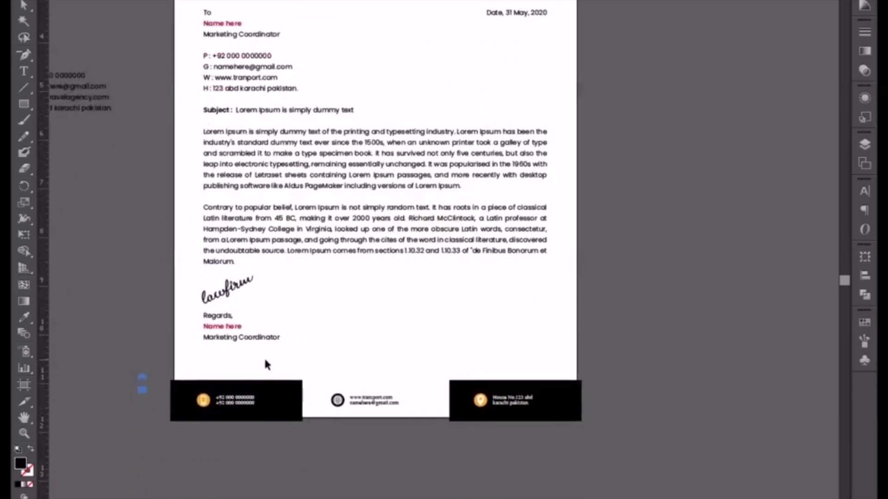
pyautogui.click(233, 401)
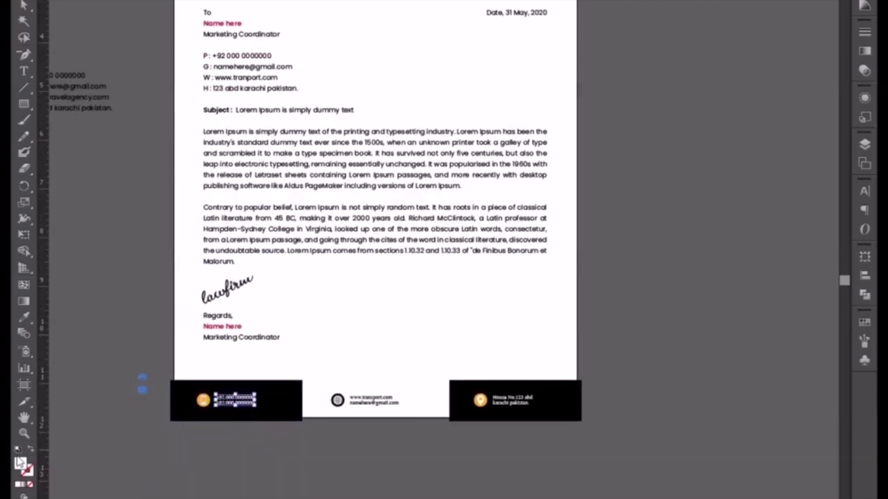
pyautogui.click(24, 317)
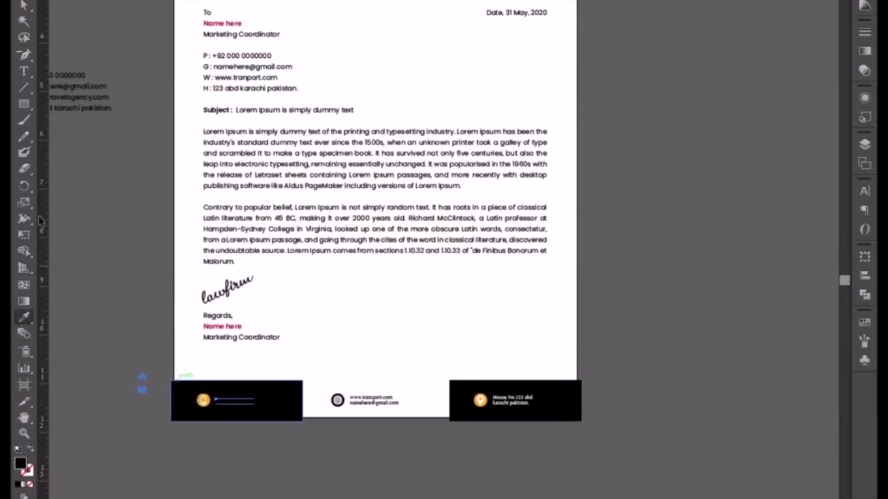
pyautogui.click(24, 6)
pyautogui.click(292, 416)
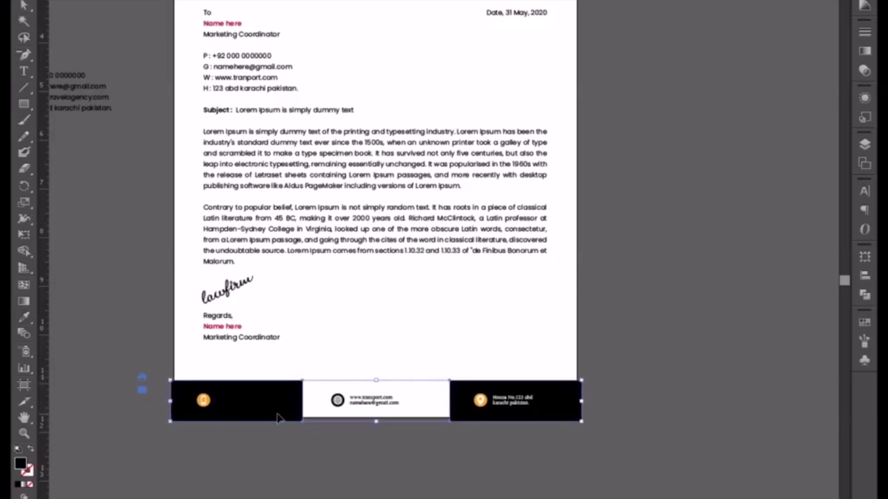
pyautogui.hotkey('ctrl', 'z')
# Step: Recolor the footer address text black by sampling the phone numbers with the Eyedropper
pyautogui.click(511, 401)
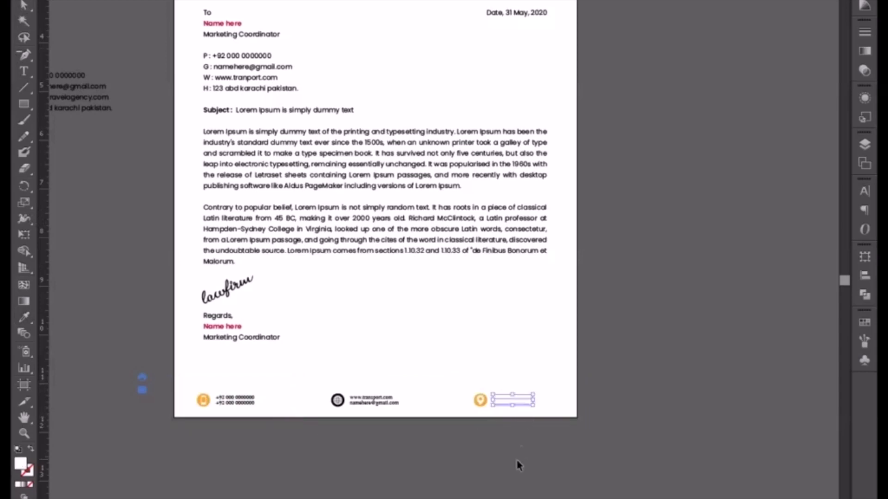
pyautogui.click(24, 317)
pyautogui.click(236, 400)
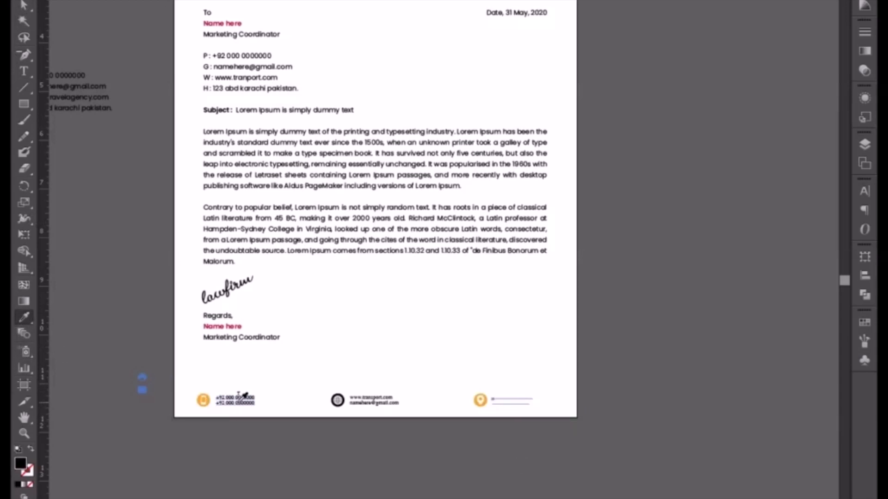
pyautogui.press('v')
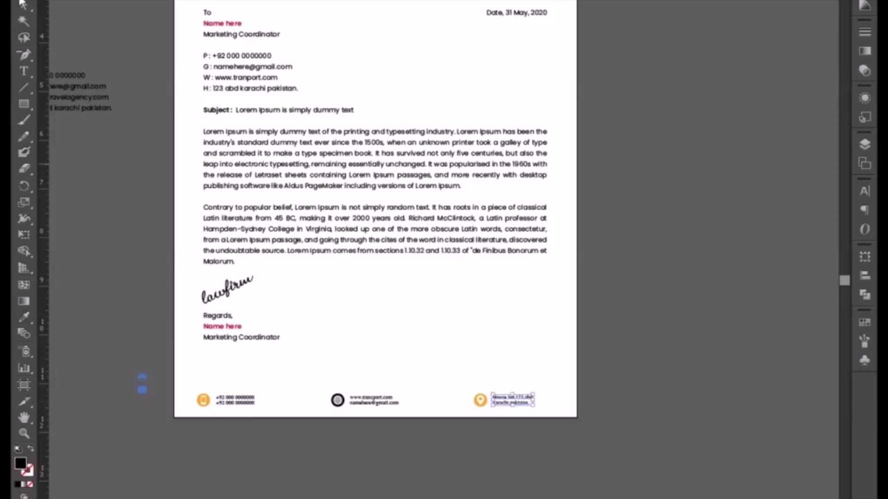
pyautogui.hotkey('ctrl', '+')
pyautogui.moveTo(388, 379); pyautogui.dragTo(386, 295)
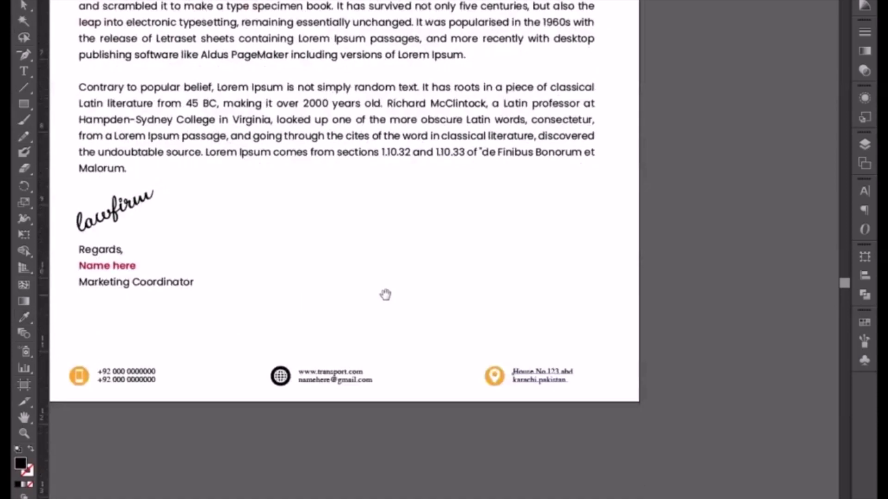
pyautogui.click(448, 342)
# Step: Shift the globe icon with its website and e-mail text horizontally toward the footer address block
pyautogui.scroll(-5, 430, 222)
pyautogui.moveTo(285, 249); pyautogui.dragTo(365, 295)
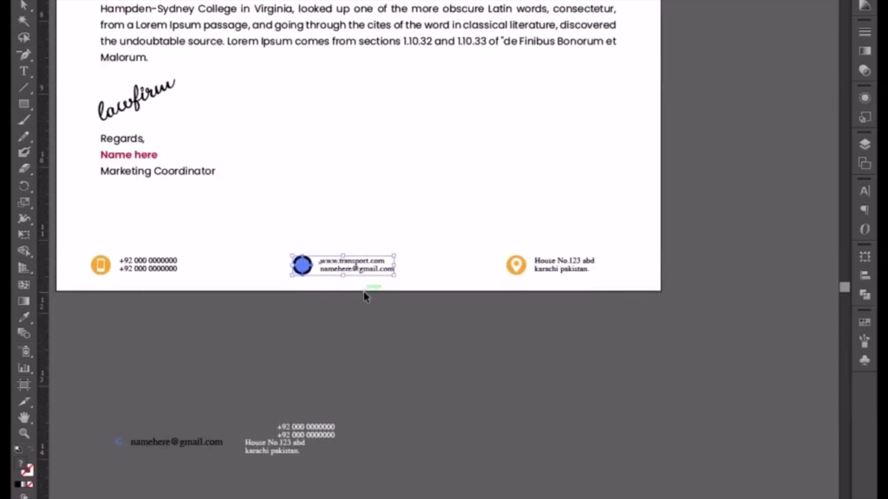
pyautogui.hotkey('shift', 'Right')
pyautogui.hotkey('shift', 'Right')
pyautogui.hotkey('shift', 'Right')
pyautogui.hotkey('shift', 'Right')
pyautogui.hotkey('shift', 'Right')
pyautogui.hotkey('shift', 'Right')
pyautogui.hotkey('shift', 'Right')
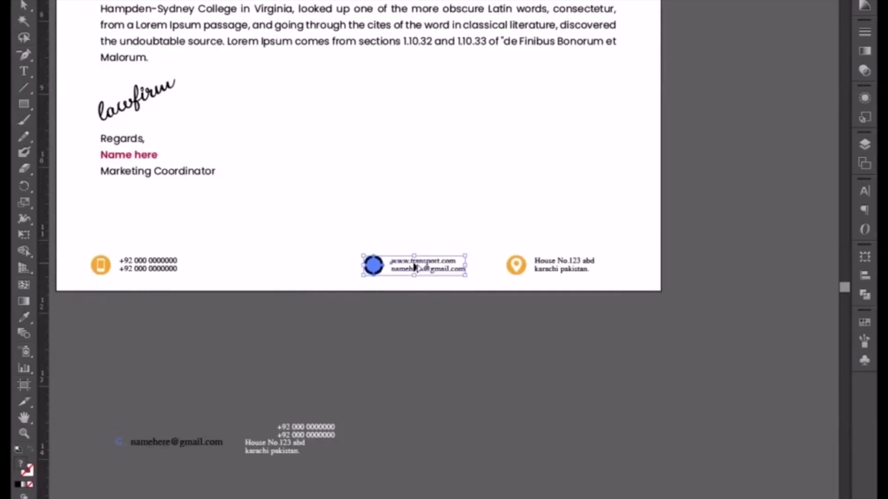
# Step: Duplicate the globe contact block into the gap between the phone numbers and the original block, on the same line
pyautogui.moveTo(414, 267); pyautogui.dragTo(312, 318)
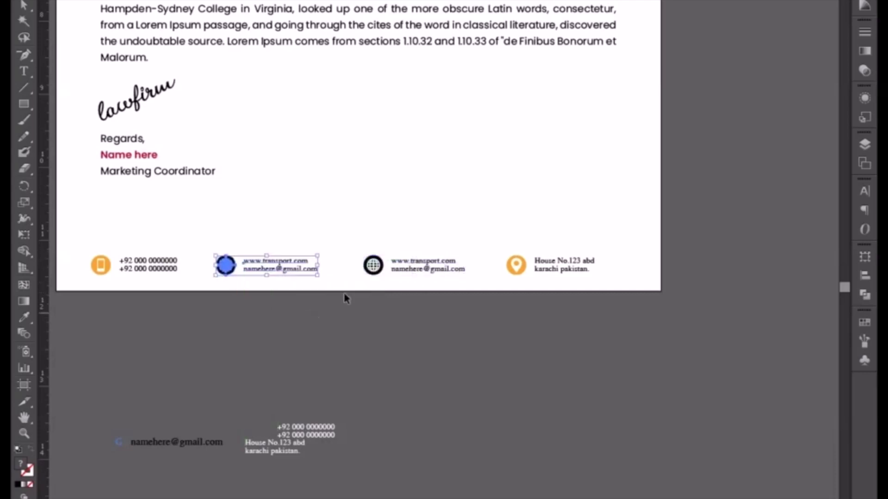
pyautogui.click(314, 326)
pyautogui.hscroll(-4, 358, 318)
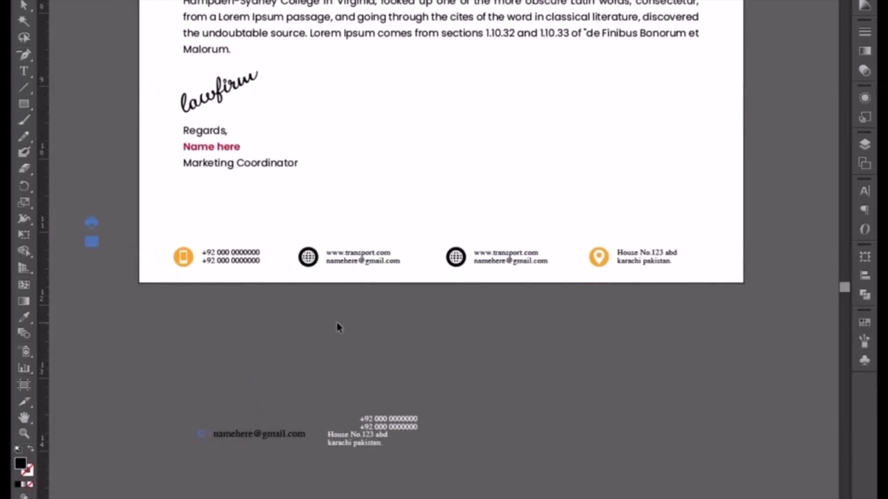
# Step: Recolor the circles behind all four footer contact icons crimson by sampling the "Name here" text with the Eyedropper
pyautogui.hotkey('ctrl', '+')
pyautogui.hotkey('ctrl', '+')
pyautogui.press('a')
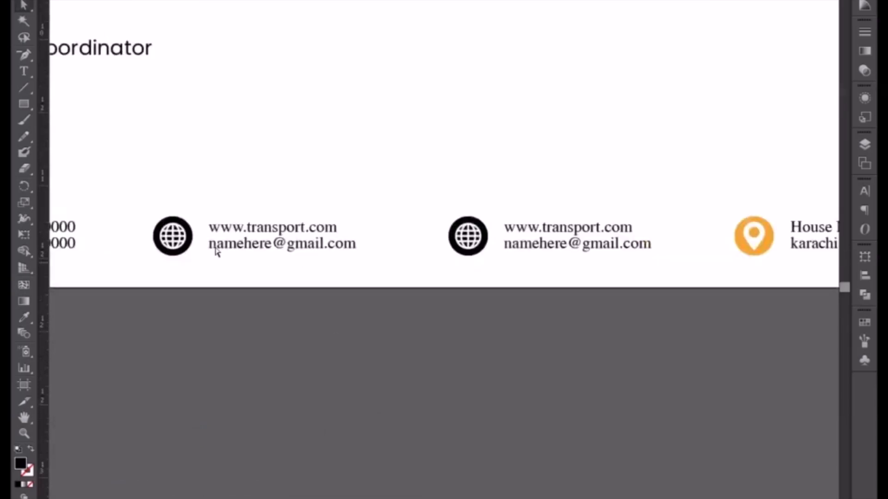
pyautogui.click(162, 220)
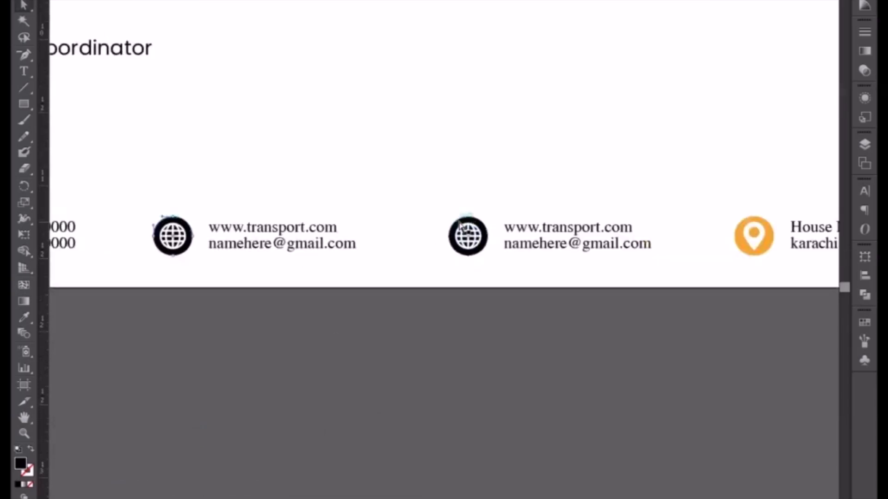
pyautogui.keyDown('shift'); pyautogui.click(743, 240); pyautogui.keyUp('shift')
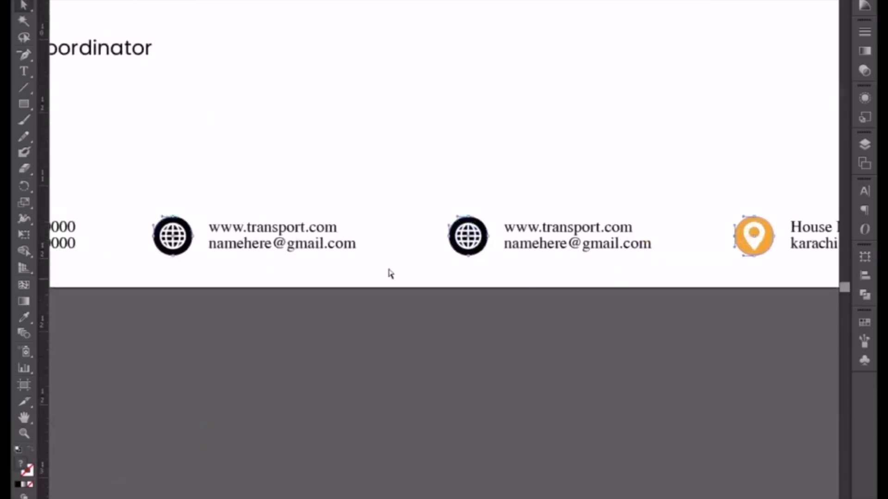
pyautogui.moveTo(440, 204); pyautogui.dragTo(711, 192)
pyautogui.keyDown('shift'); pyautogui.click(211, 226); pyautogui.keyUp('shift')
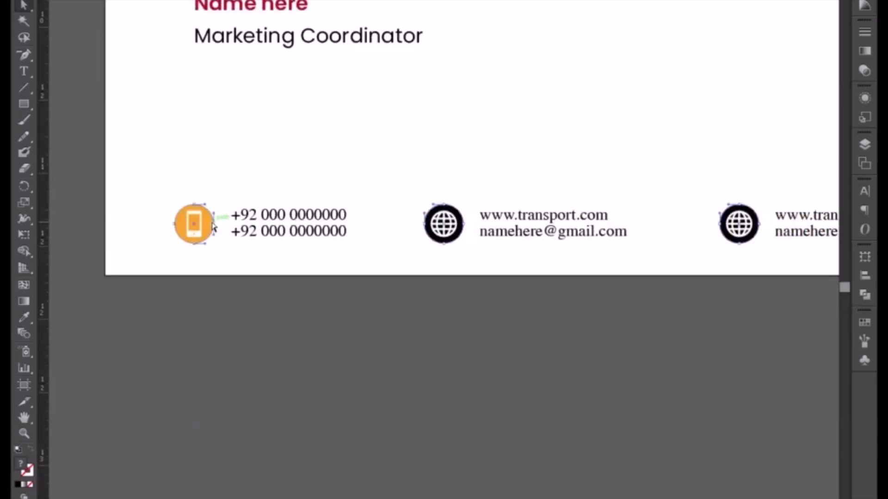
pyautogui.moveTo(386, 135); pyautogui.dragTo(359, 324)
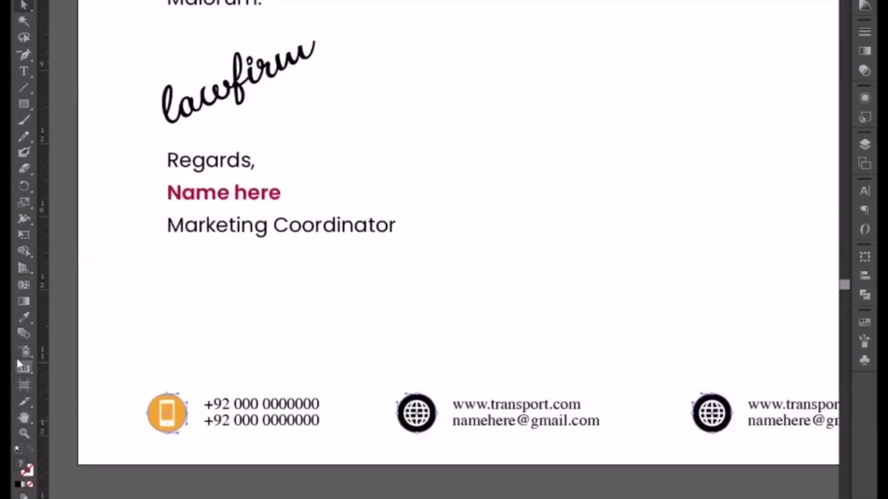
pyautogui.click(25, 319)
pyautogui.click(258, 193)
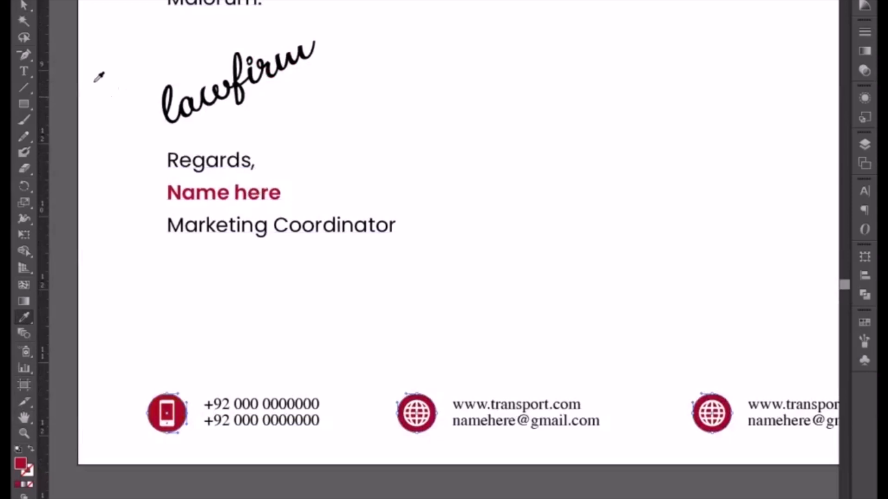
pyautogui.click(24, 5)
pyautogui.click(537, 460)
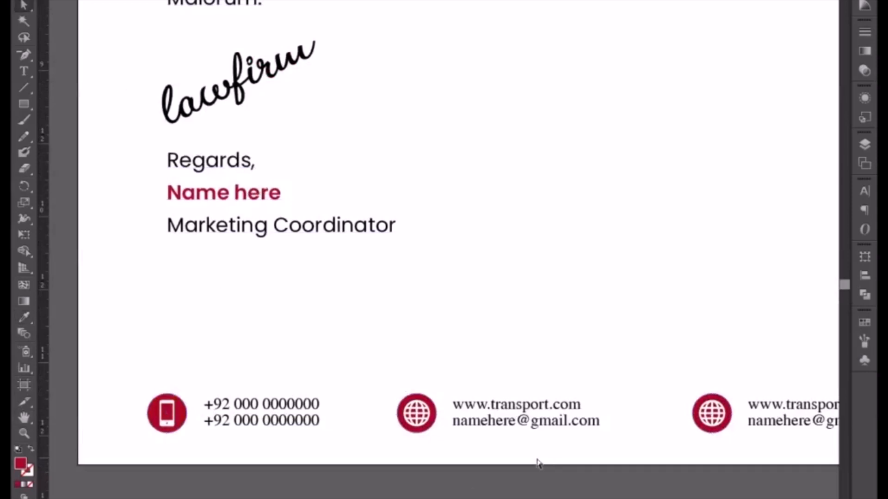
# Step: Move the blue envelope icon from outside the page onto the globe icon beside the phone numbers
pyautogui.moveTo(446, 408); pyautogui.dragTo(445, 406)
pyautogui.moveTo(573, 456); pyautogui.dragTo(445, 406)
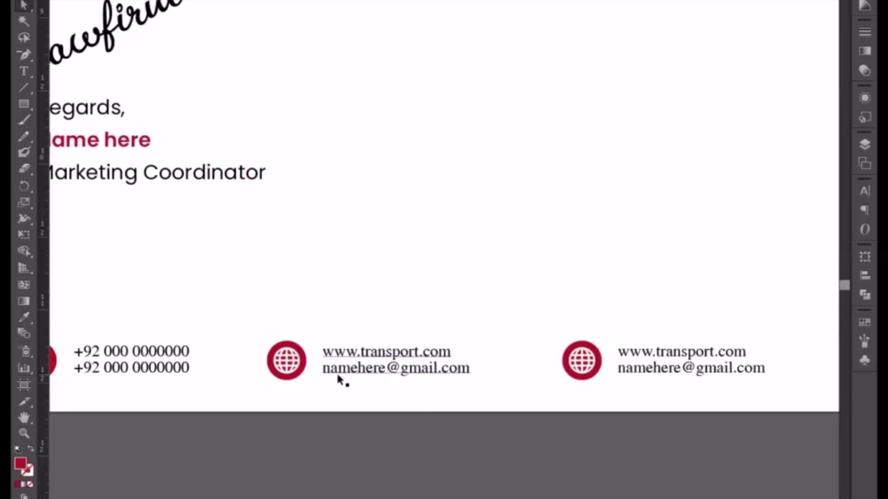
pyautogui.hotkey('ctrl', '-')
pyautogui.hotkey('ctrl', '-')
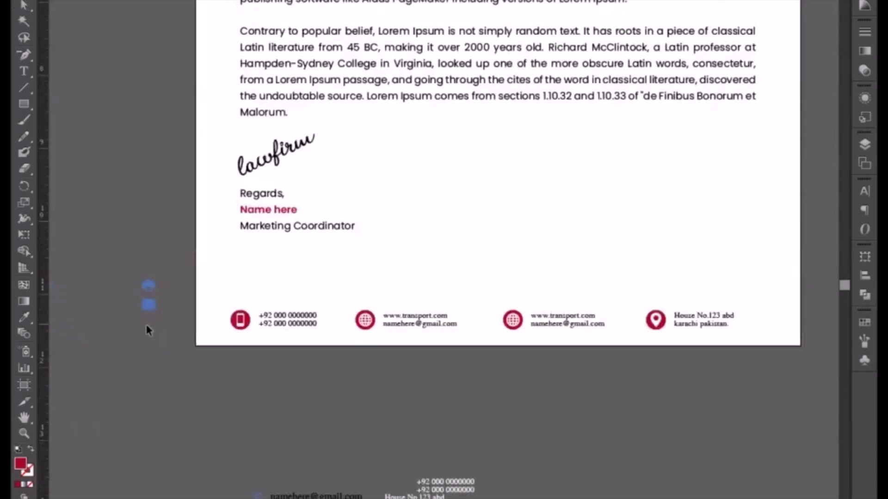
pyautogui.click(148, 303)
pyautogui.moveTo(148, 354); pyautogui.dragTo(265, 323)
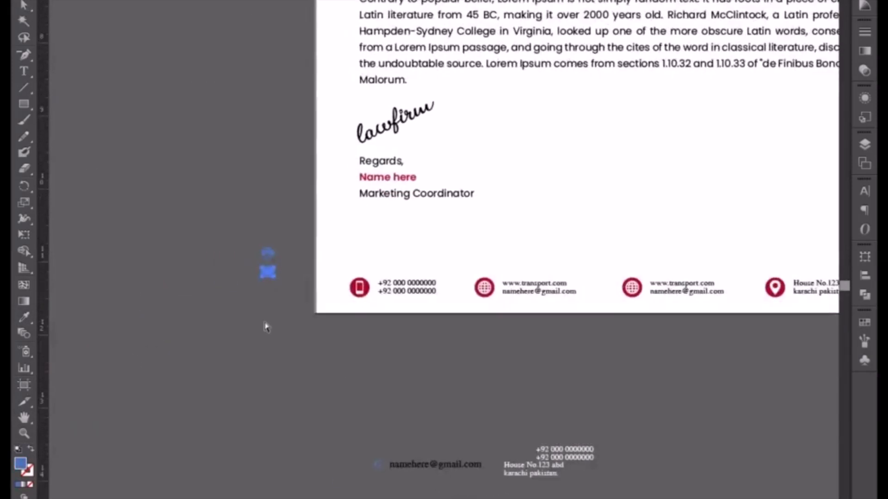
pyautogui.hotkey('ctrl', '+')
pyautogui.hotkey('ctrl', '+')
pyautogui.moveTo(88, 274); pyautogui.dragTo(526, 305)
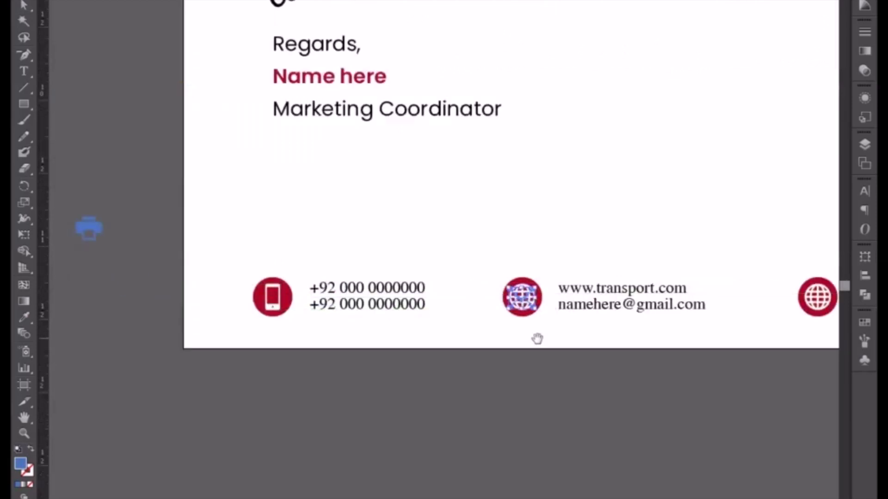
# Step: Bring the envelope icon in front of the globe and scale it down slightly within the red circle
pyautogui.moveTo(535, 339); pyautogui.dragTo(418, 339)
pyautogui.hotkey('ctrl', '+')
pyautogui.hotkey('ctrl', '+')
pyautogui.hotkey('ctrl', '+')
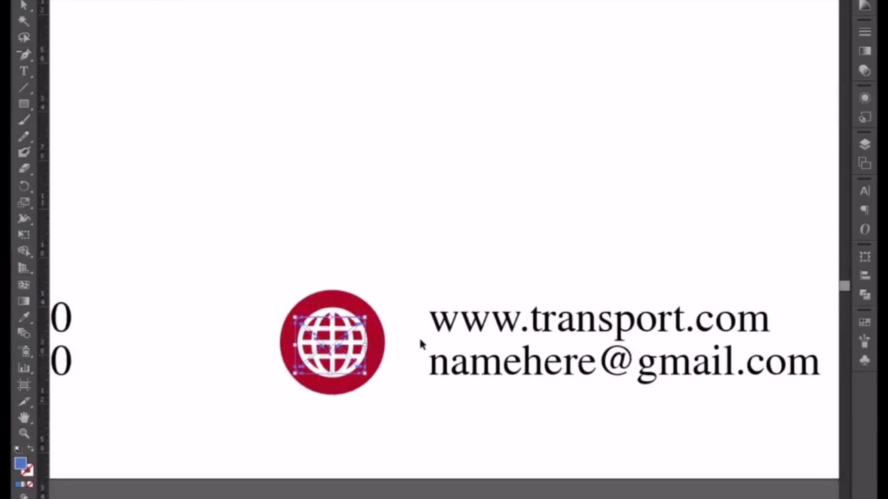
pyautogui.rightClick(343, 350)
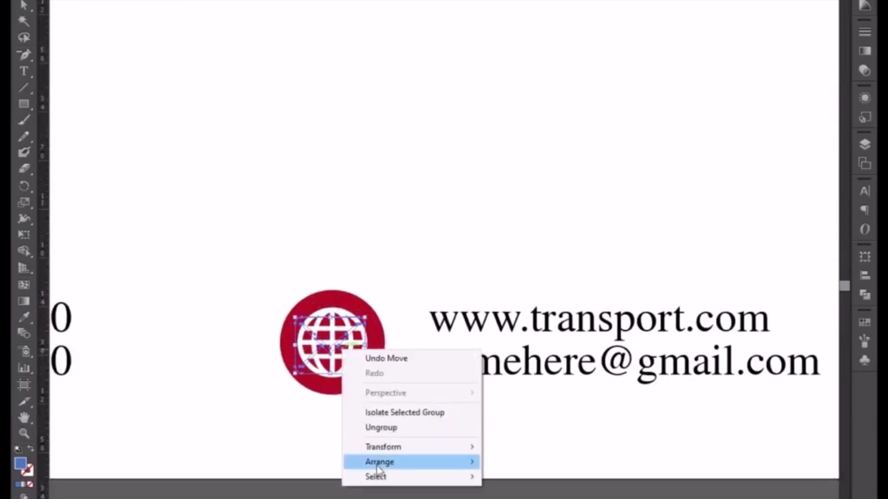
pyautogui.moveTo(381, 466)
pyautogui.click(526, 461)
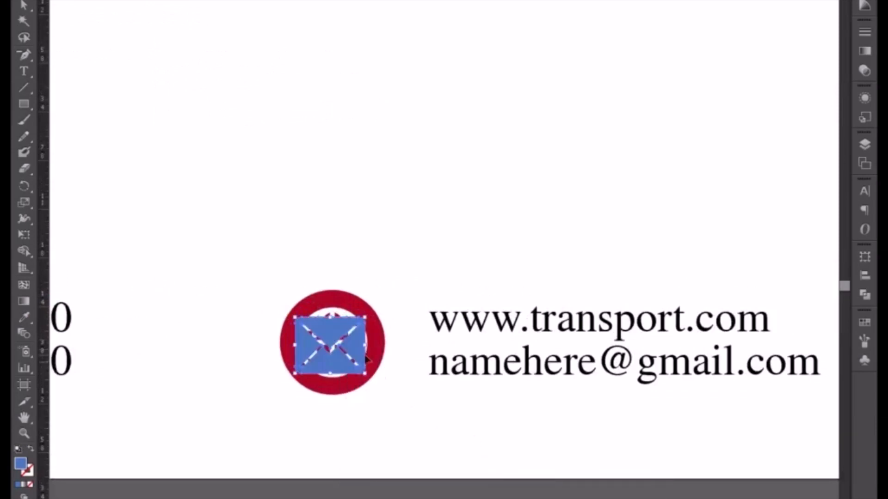
pyautogui.moveTo(367, 354); pyautogui.dragTo(301, 322)
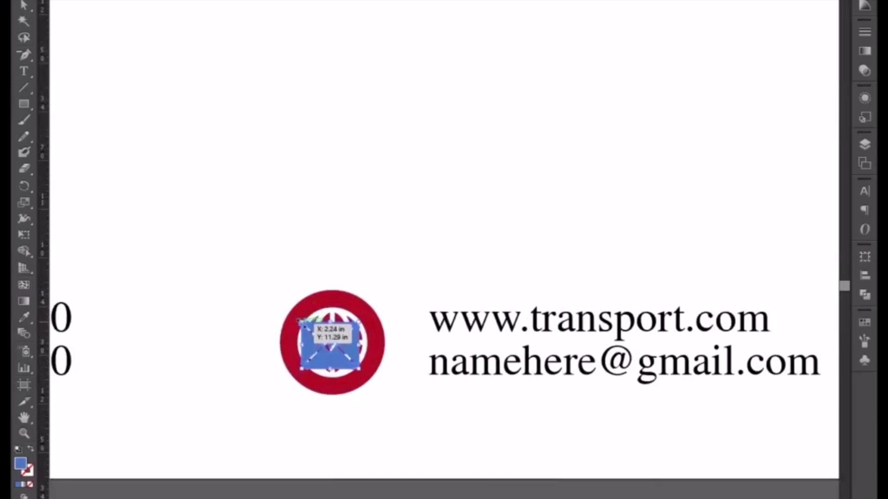
# Step: Isolate the icon group under the envelope and delete its white globe, keeping the red circle
pyautogui.doubleClick(370, 356)
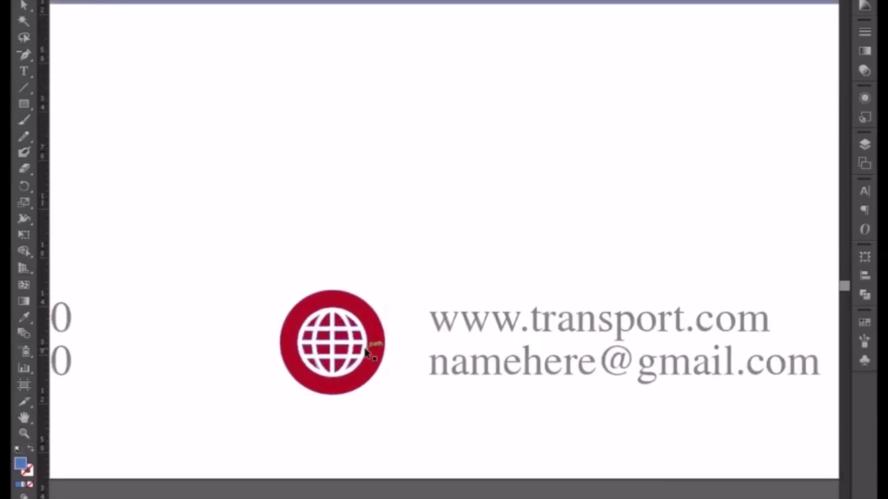
pyautogui.doubleClick(346, 346)
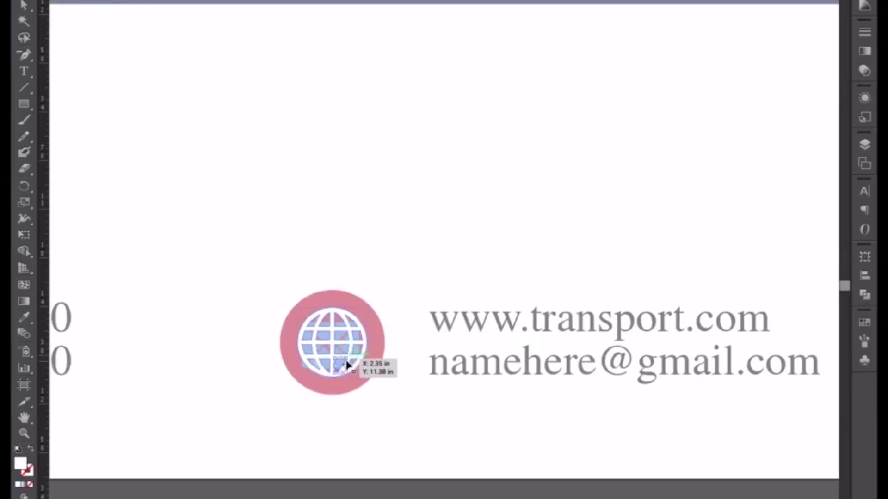
pyautogui.moveTo(285, 334); pyautogui.dragTo(355, 381)
pyautogui.hotkey('ctrl', 'a')
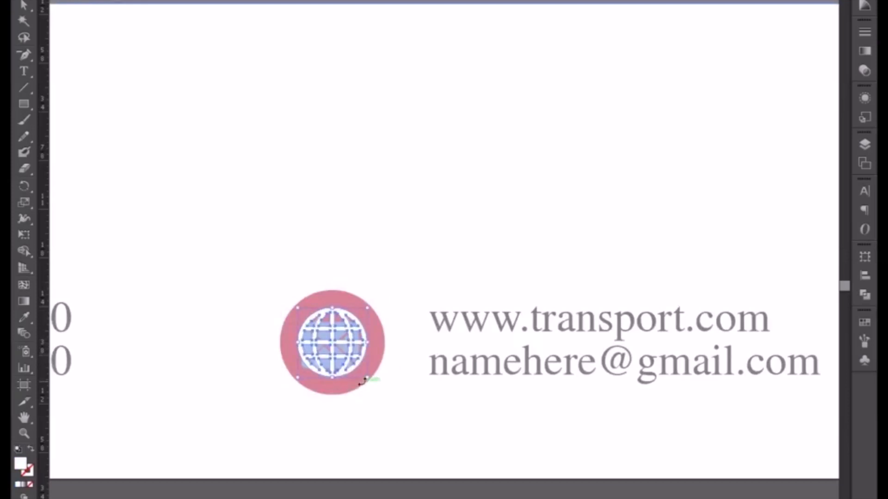
pyautogui.press('Delete')
pyautogui.doubleClick(376, 402)
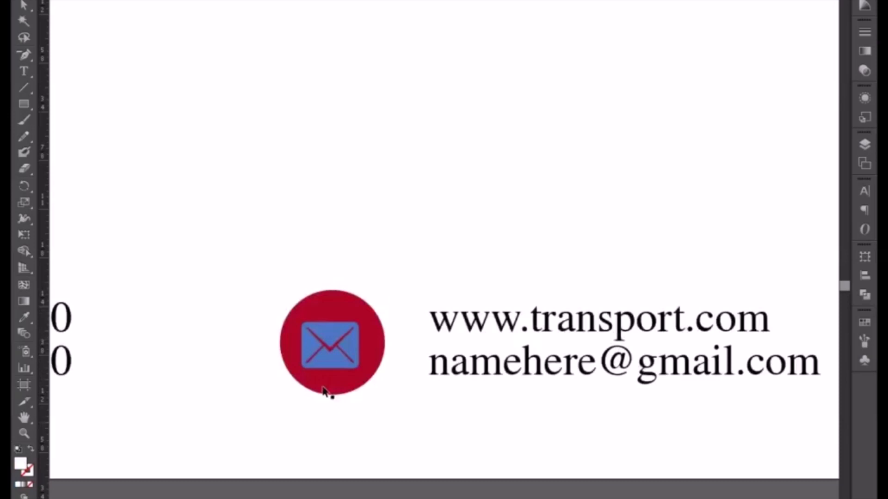
# Step: Recolor the blue envelope icon in the second footer contact white
pyautogui.click(330, 348)
pyautogui.moveTo(348, 428); pyautogui.dragTo(335, 380)
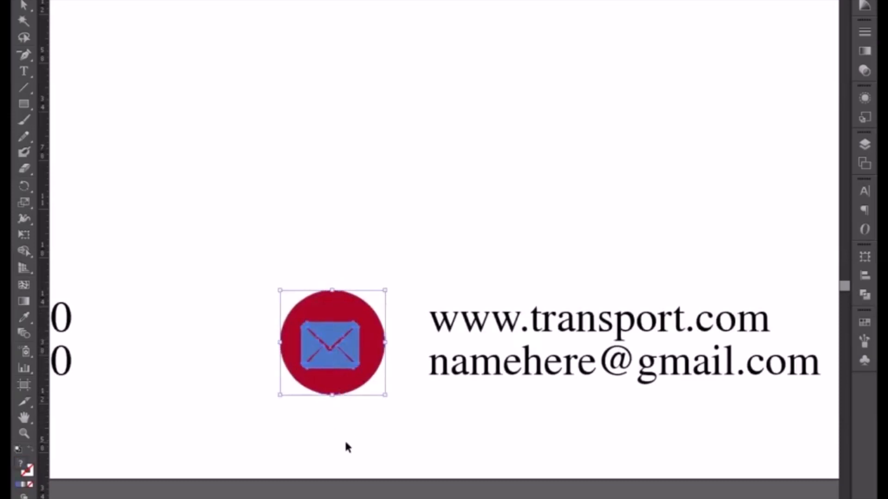
pyautogui.click(351, 308)
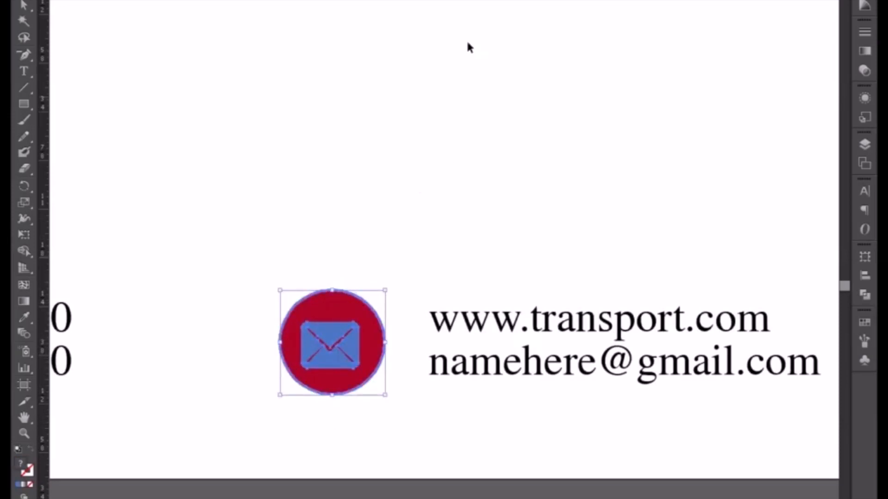
pyautogui.click(402, 0)
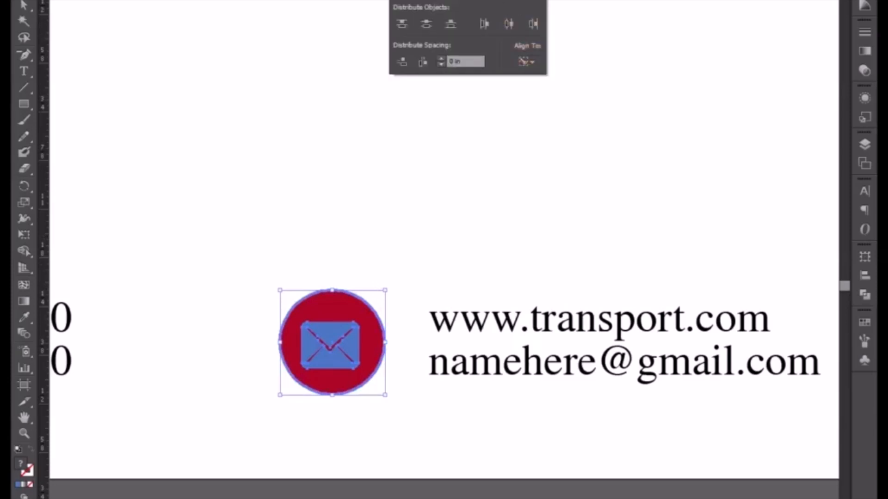
pyautogui.moveTo(303, 238); pyautogui.dragTo(363, 320)
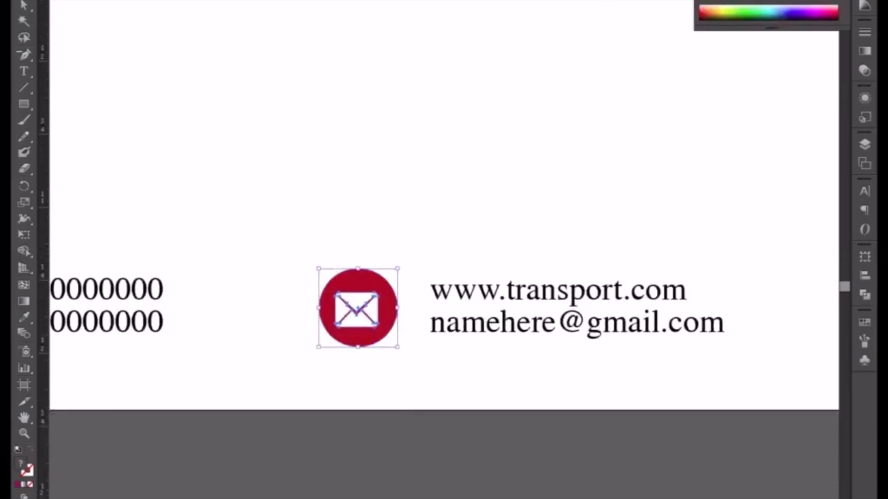
# Step: Center the white envelope horizontally and vertically on its red circle, using the circle as the key object
pyautogui.keyDown('shift'); pyautogui.click(363, 282); pyautogui.keyUp('shift')
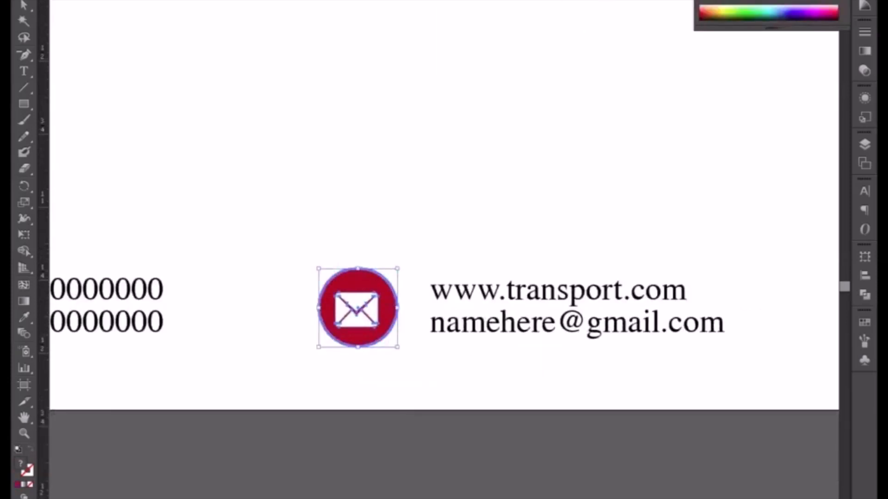
pyautogui.click(401, 1)
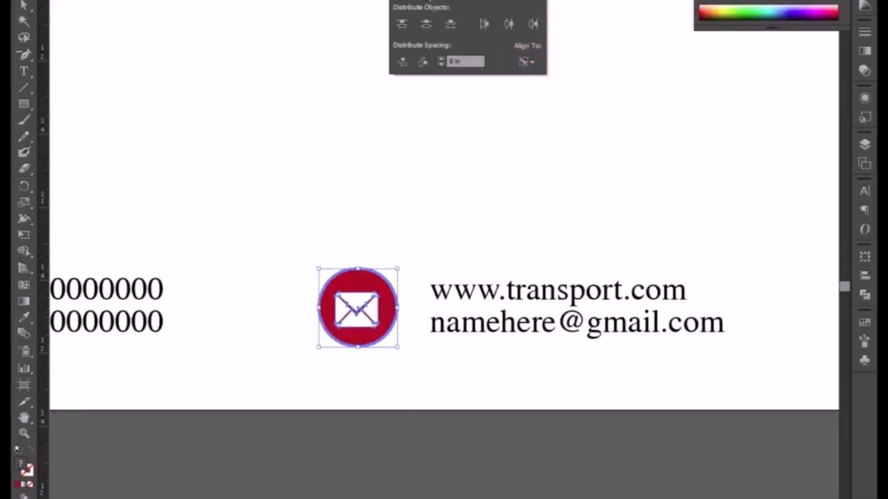
pyautogui.click(427, 0)
pyautogui.click(508, 0)
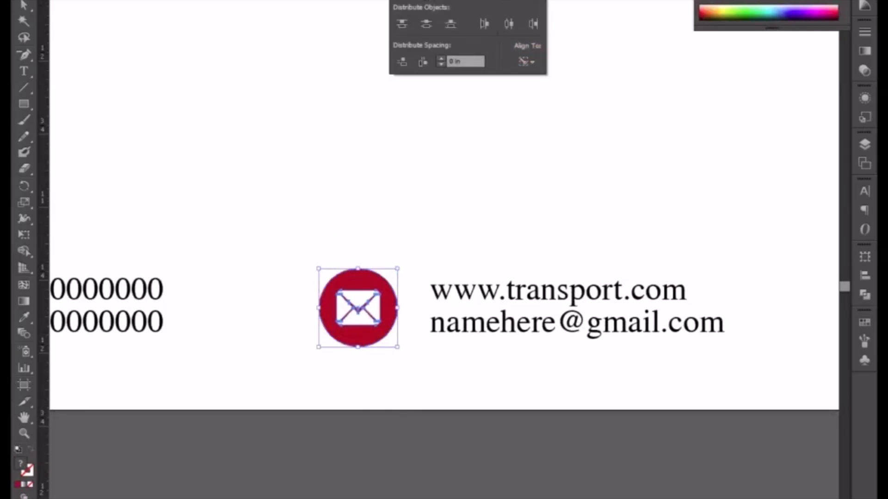
pyautogui.click(419, 394)
pyautogui.click(422, 391)
pyautogui.hotkey('ctrl', '-')
pyautogui.hotkey('ctrl', '-')
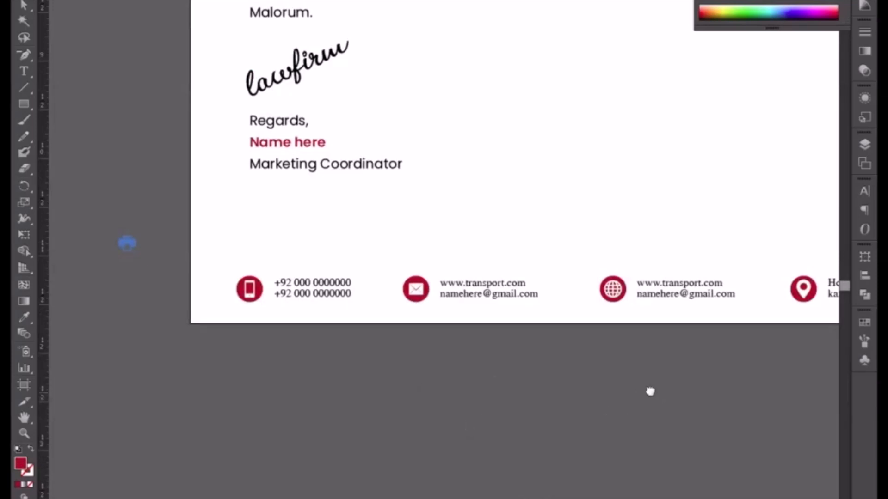
pyautogui.moveTo(650, 392); pyautogui.dragTo(536, 396)
pyautogui.moveTo(219, 478); pyautogui.dragTo(246, 444)
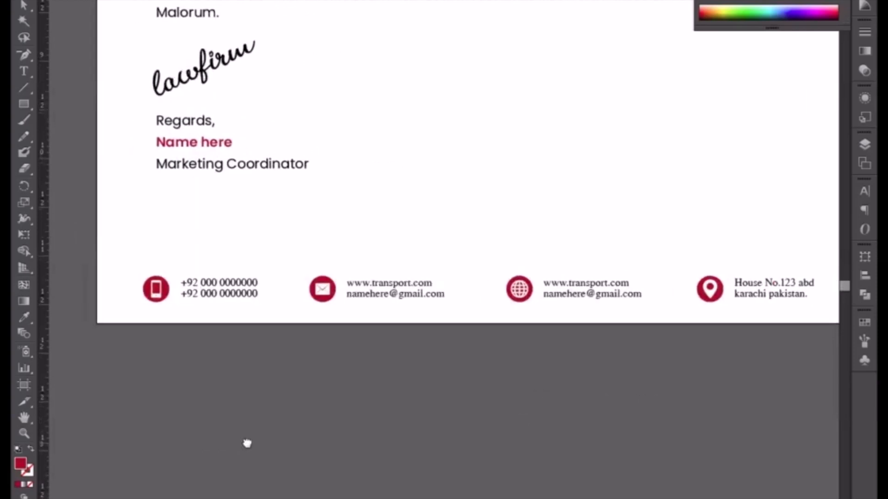